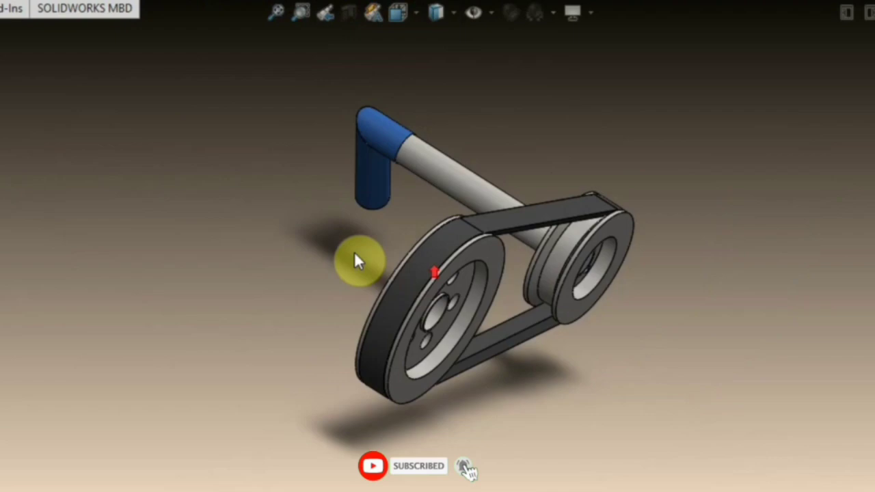
Step: Orbit the finished belt-and-pulley assembly to view the pulleys face-on
mouse_move(354, 261)
middle_mouse_down()
mouse_move(444, 236)
mouse_move(415, 236)
mouse_move(381, 191)
mouse_move(219, 246)
mouse_move(431, 269)
mouse_move(248, 207)
mouse_move(451, 185)
mouse_move(539, 259)
middle_mouse_up()
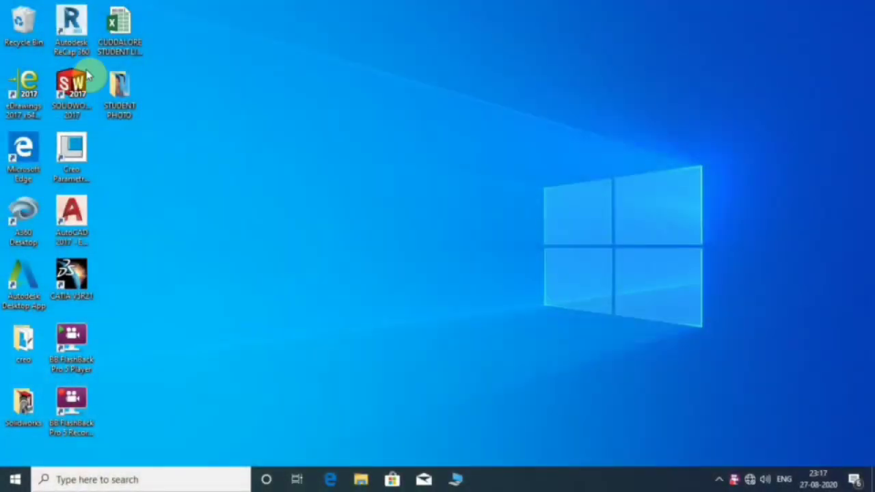
Step: Launch SOLIDWORKS 2017 and create a new Part document, Part1
left_click(87, 75)
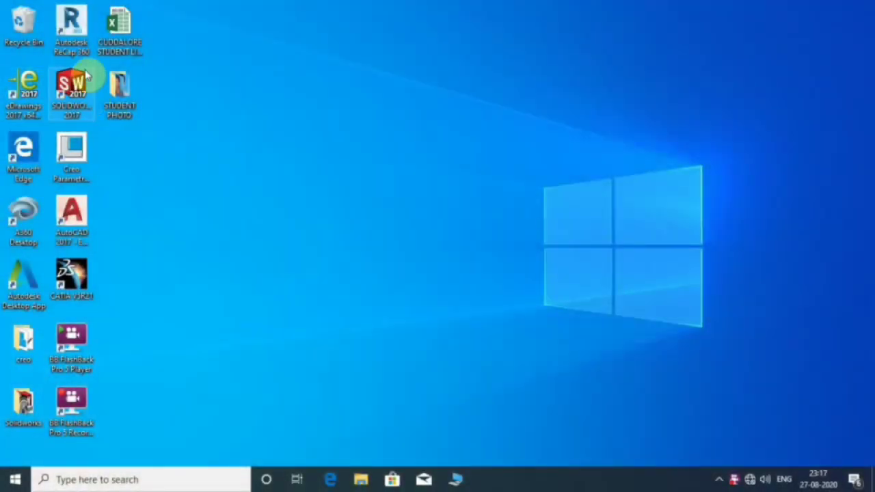
double_click(73, 85)
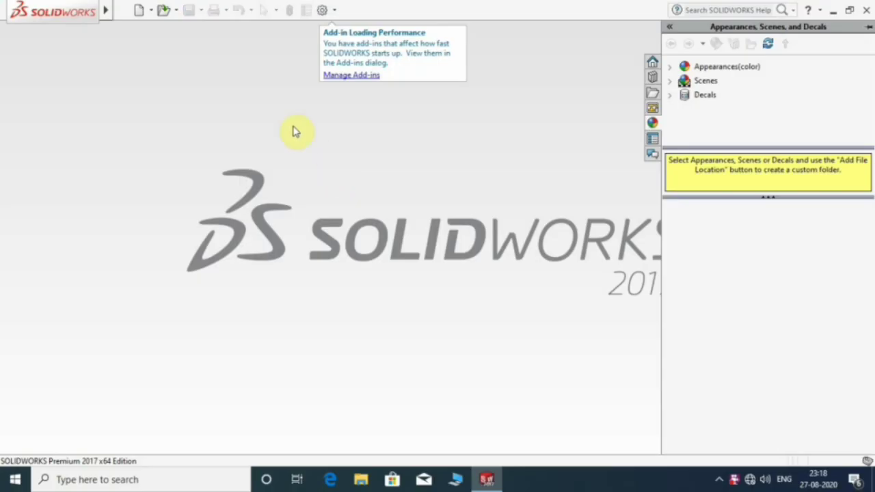
left_click(122, 10)
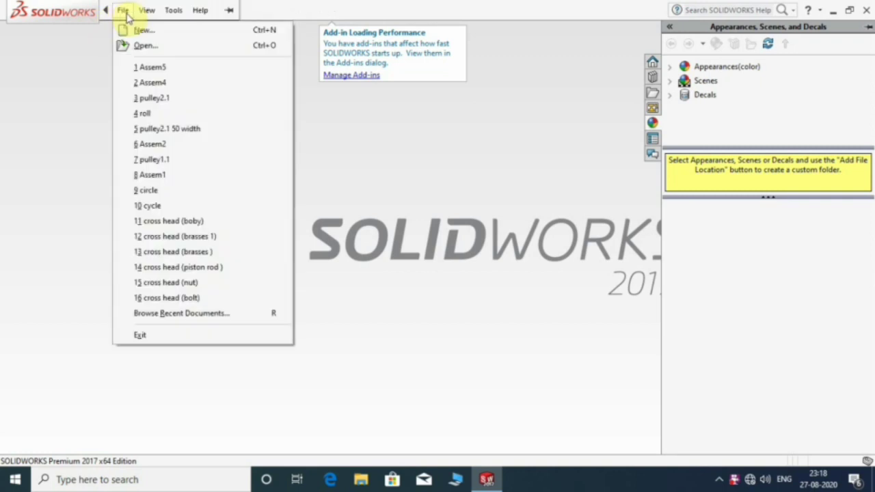
left_click(127, 30)
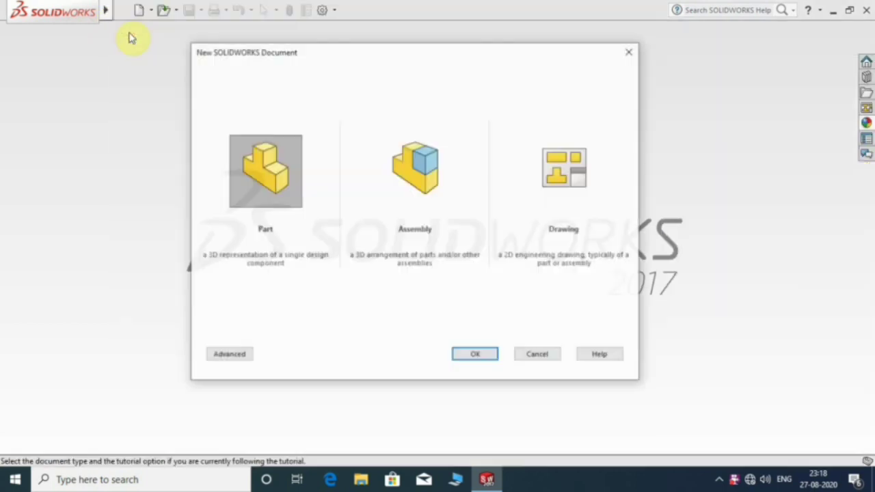
left_click(266, 185)
left_click(471, 353)
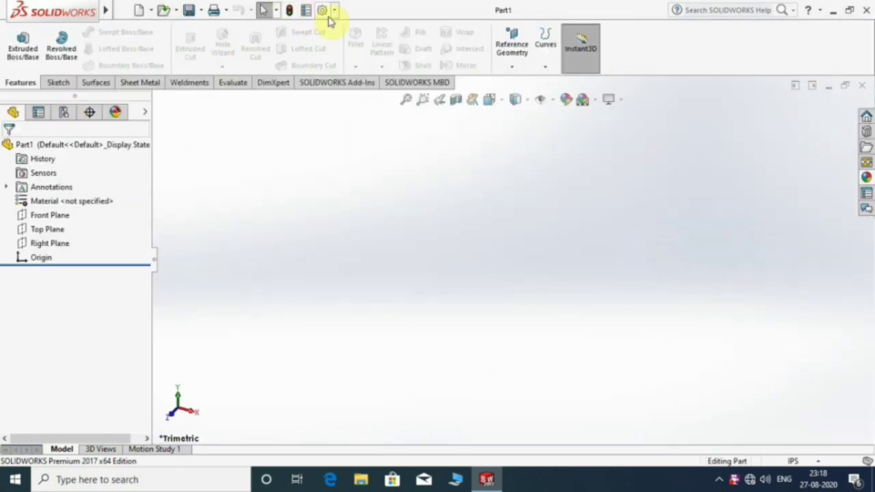
Step: Set Part1's document units to MMGS (millimetre, gram, second) in Document Properties
left_click(324, 12)
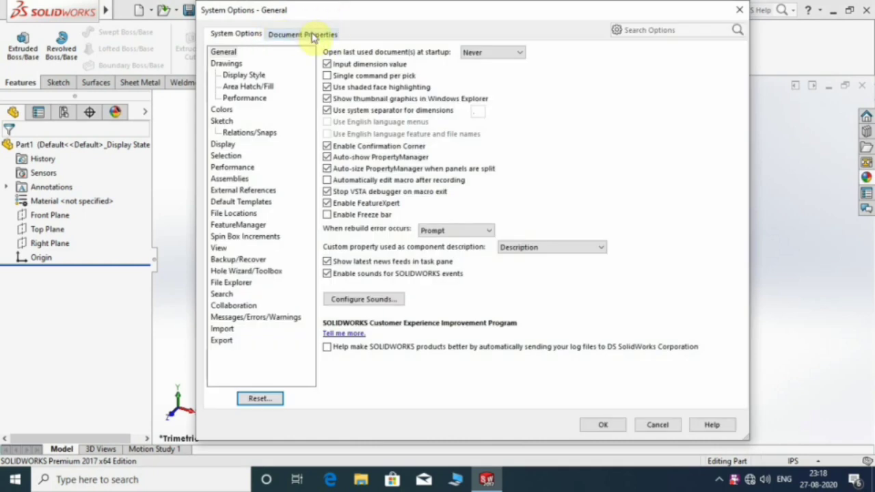
left_click(311, 34)
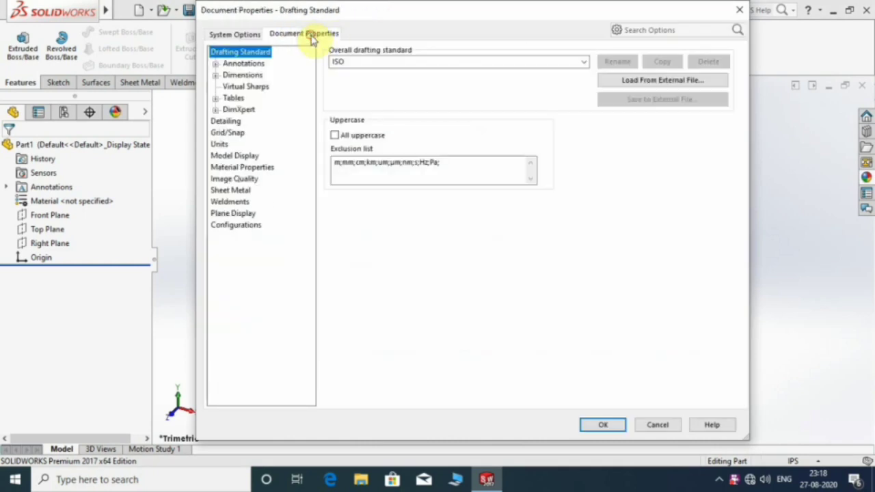
left_click(218, 145)
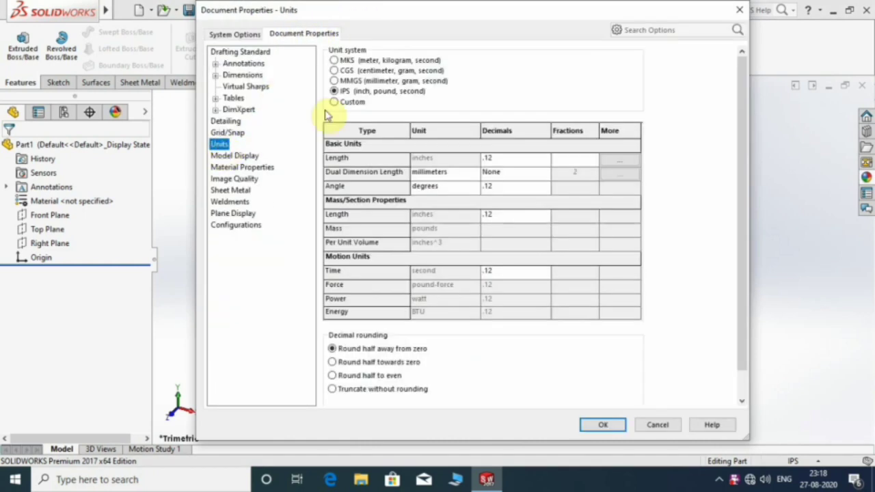
left_click(356, 81)
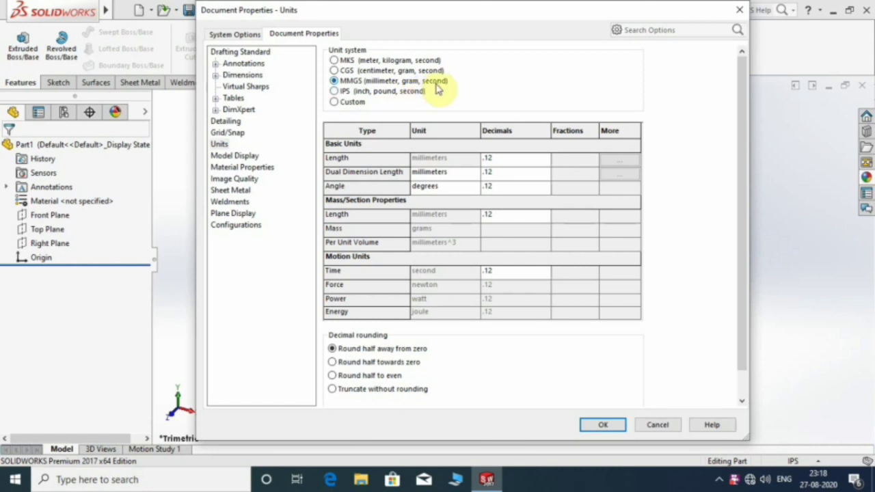
left_click(601, 425)
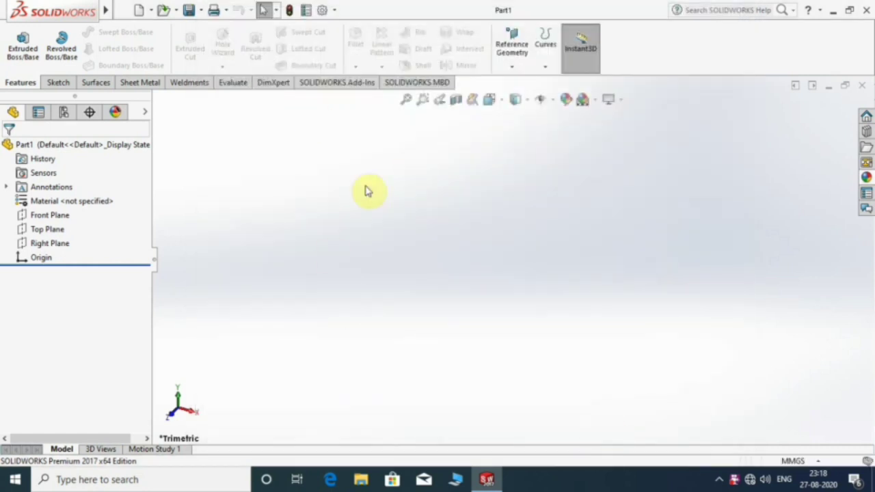
Step: Sketch two concentric circles centred on the origin on the Front Plane
left_click(45, 215)
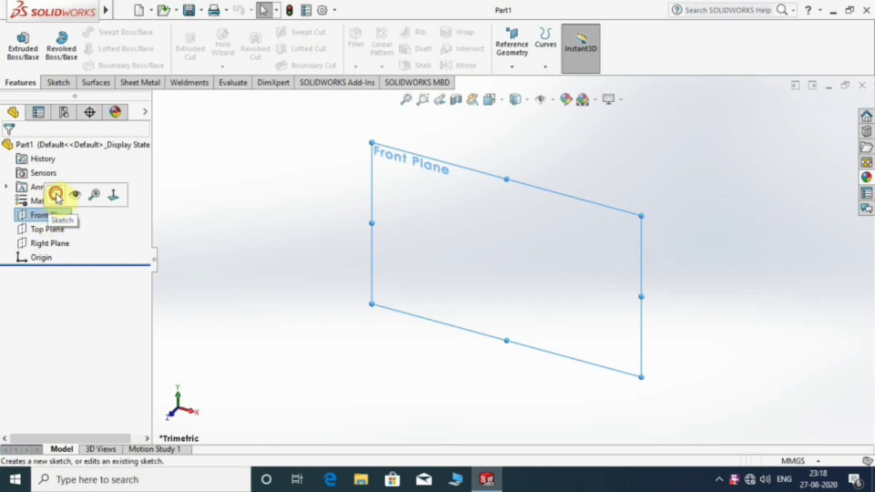
left_click(56, 195)
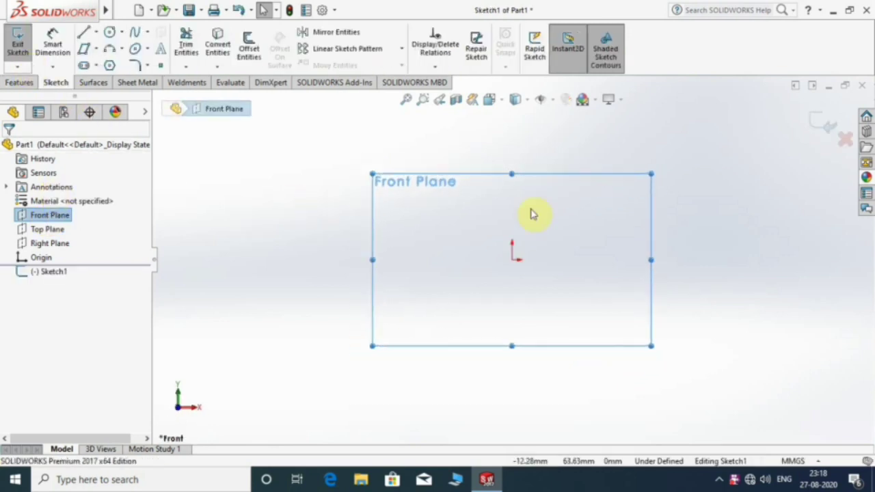
left_click(112, 33)
left_click(512, 259)
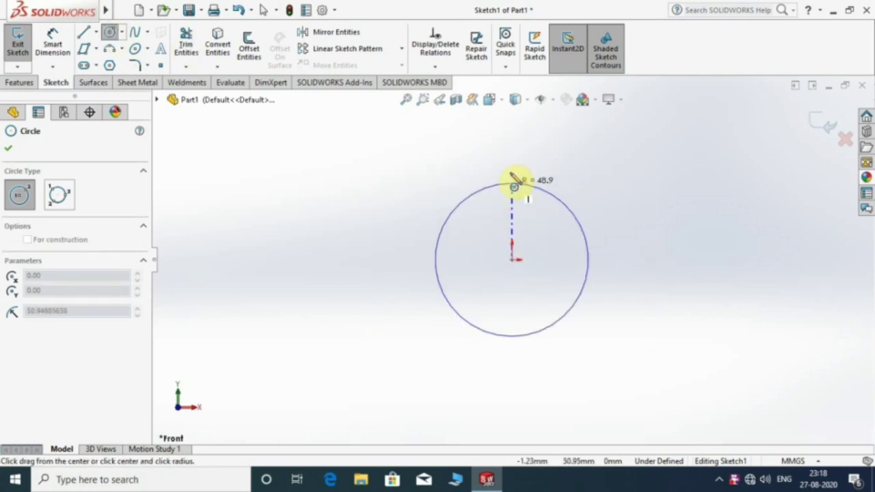
left_click(513, 156)
left_click(512, 259)
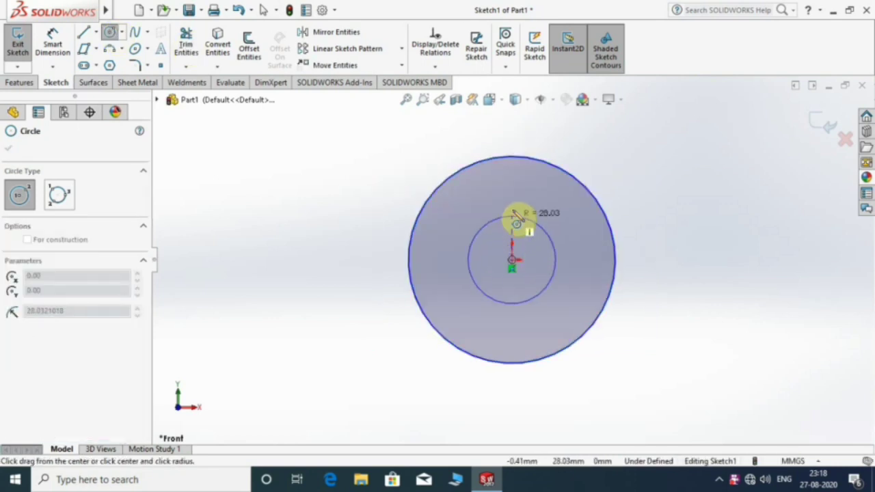
left_click(515, 209)
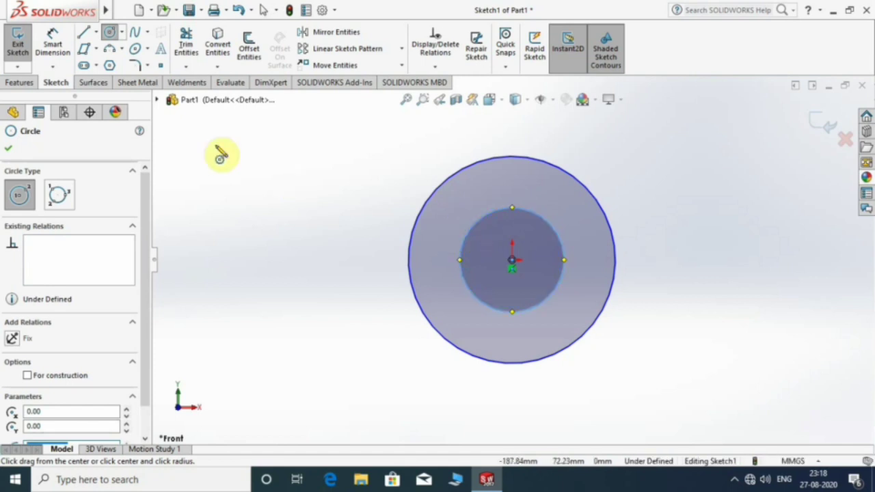
Step: Dimension the outer circle to Ø120 mm and the inner circle to Ø25 mm
left_click(53, 48)
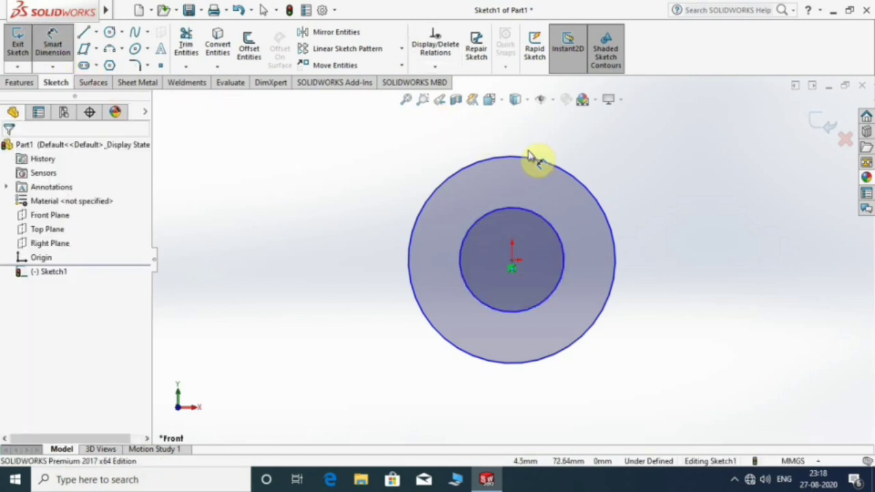
left_click(599, 166)
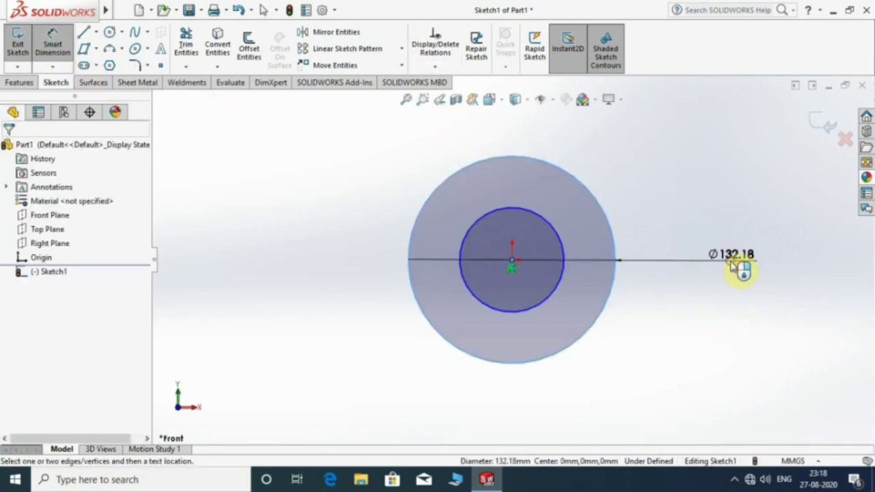
left_click(730, 263)
type("120")
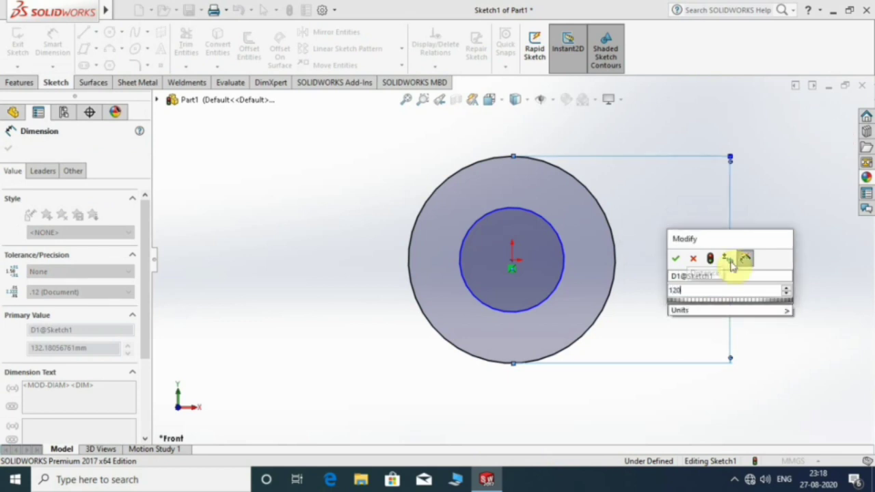
key("Return")
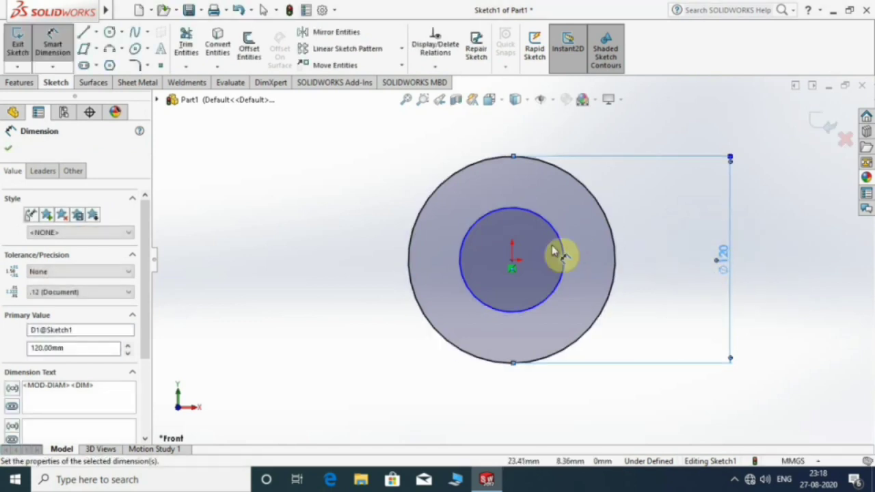
left_click(554, 236)
left_click(690, 254)
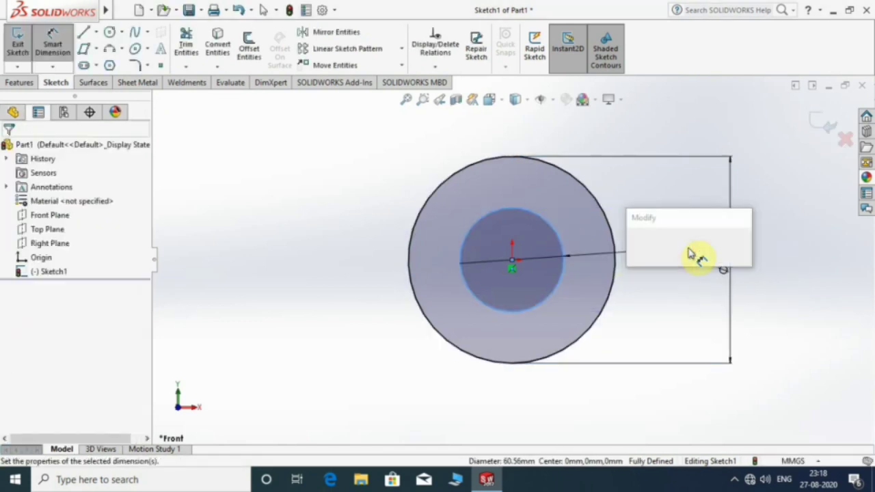
type("25")
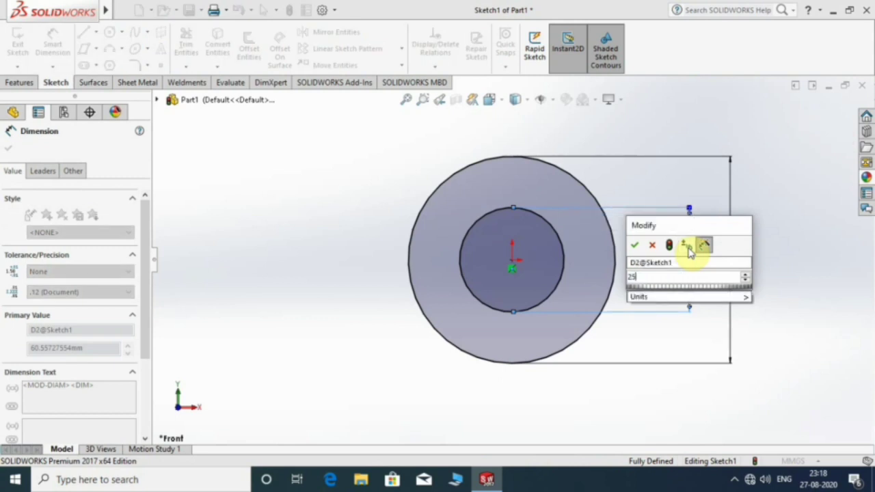
key("Return")
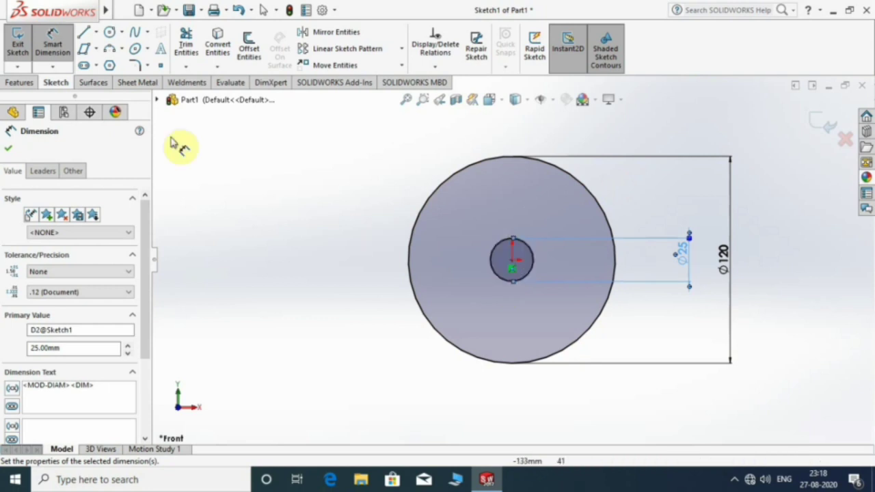
Step: Extrude the sketch with a Mid Plane end condition and 25 mm depth
left_click(22, 83)
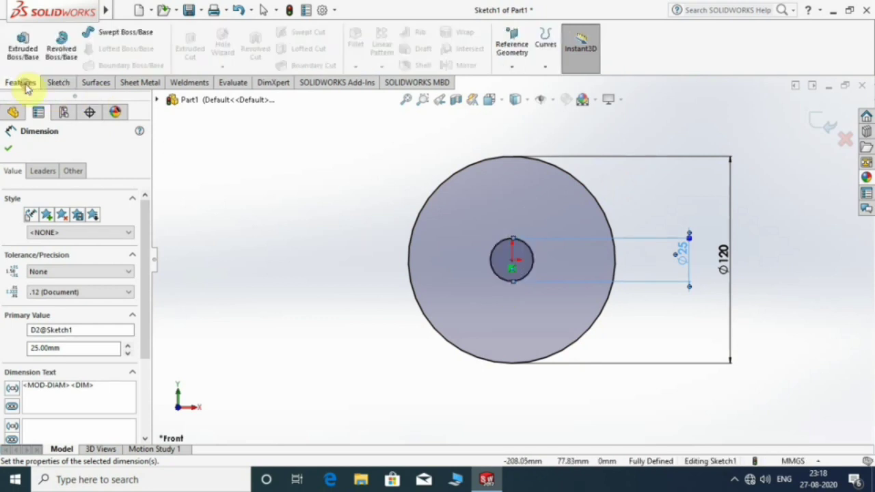
left_click(23, 54)
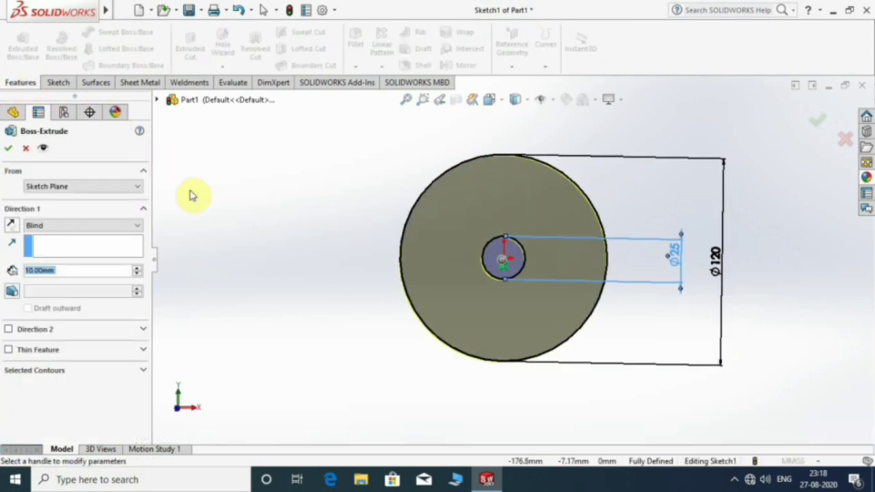
left_click(62, 225)
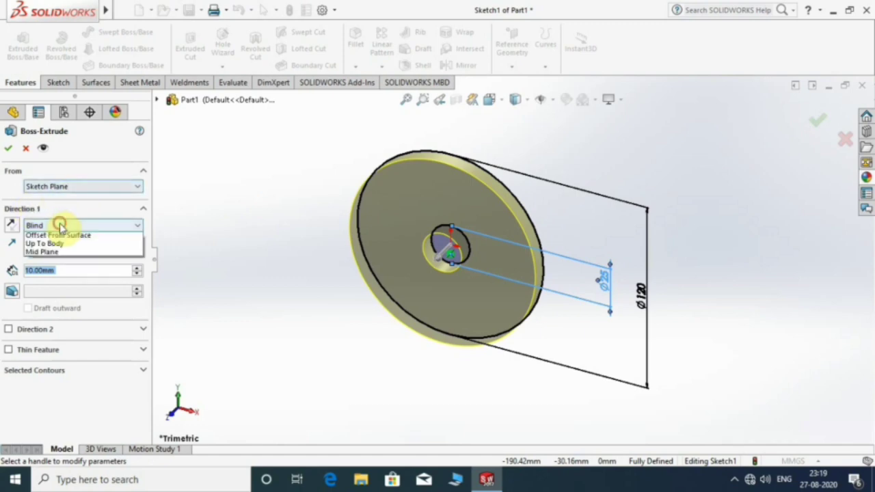
left_click(48, 283)
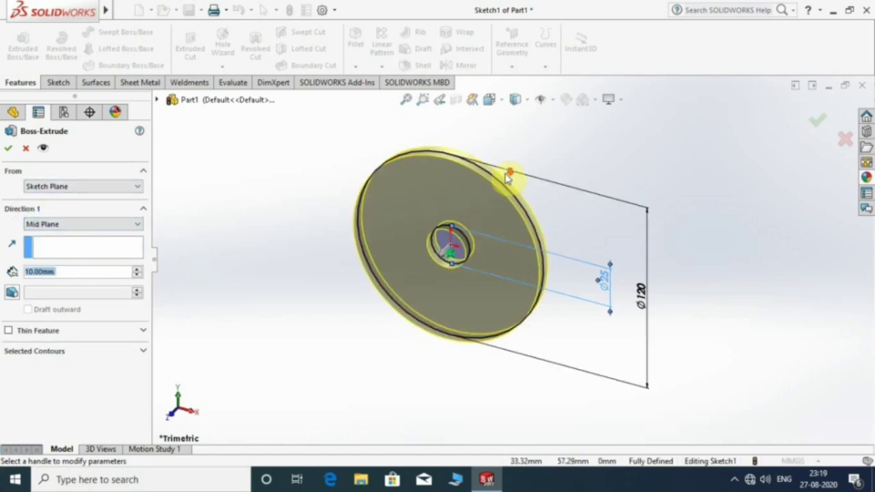
scroll(505, 208, "down", 5)
left_click(72, 225)
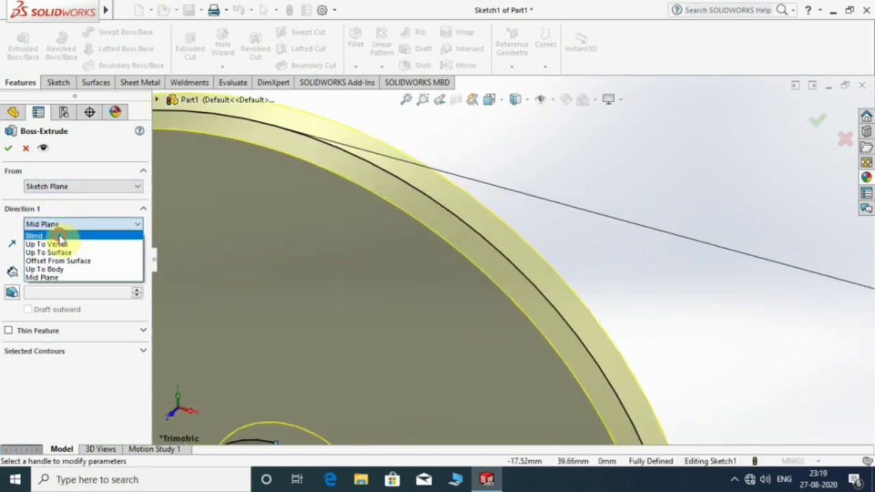
left_click(59, 232)
left_click(95, 225)
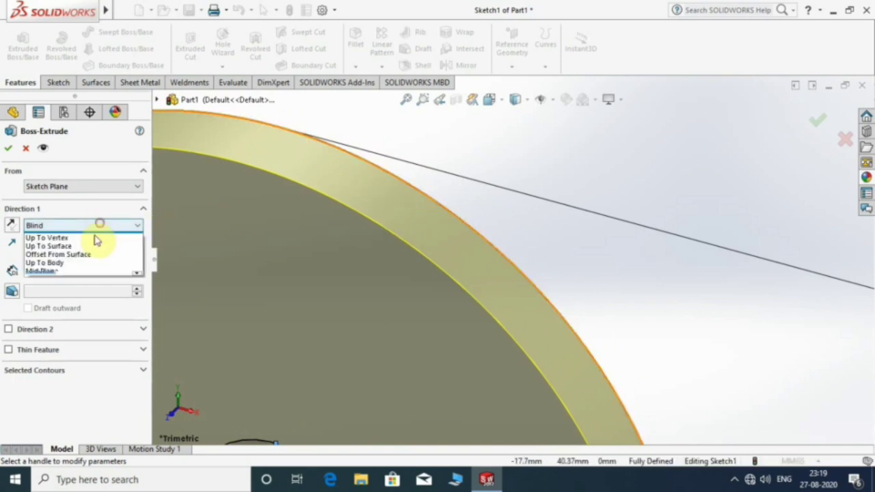
left_click(42, 280)
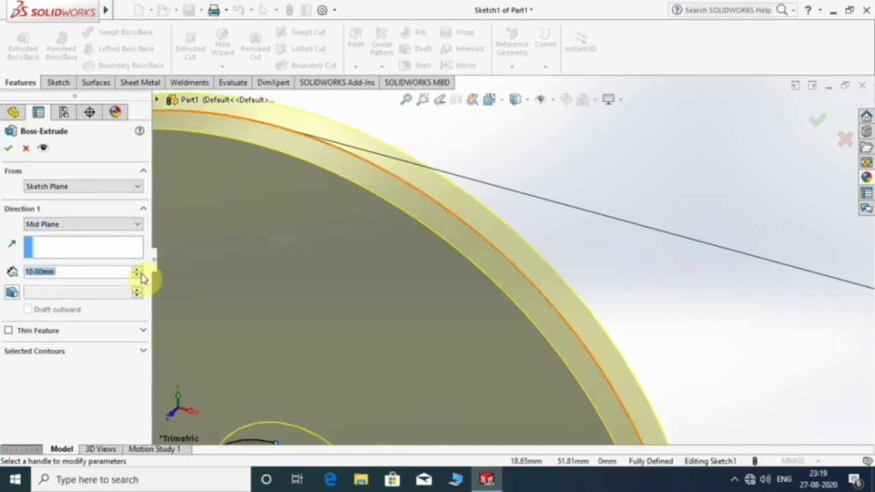
type("25.00")
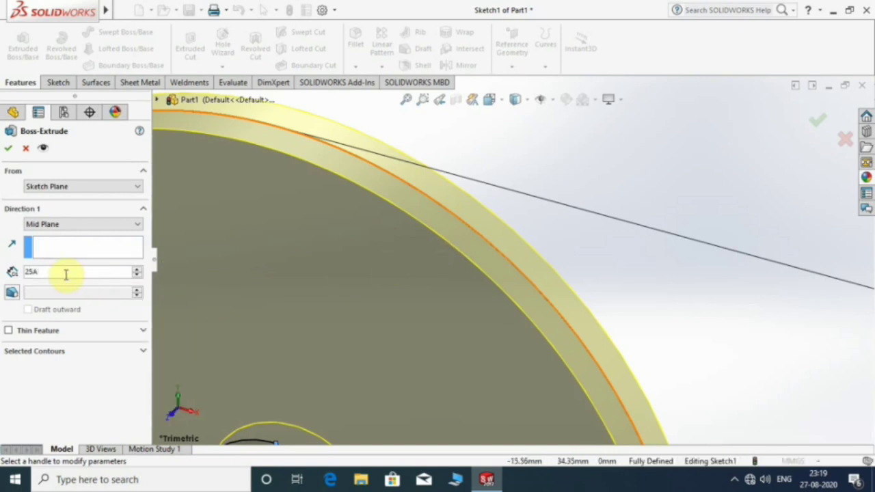
type("mm")
key("Return")
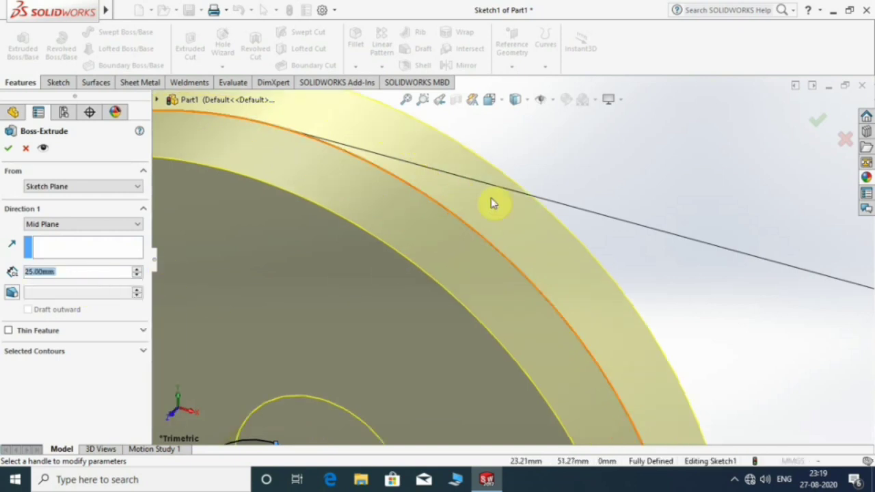
Step: Accept Boss-Extrude1, then orbit and select the disc's front face
scroll(533, 233, "up", 3)
scroll(562, 230, "up", 3)
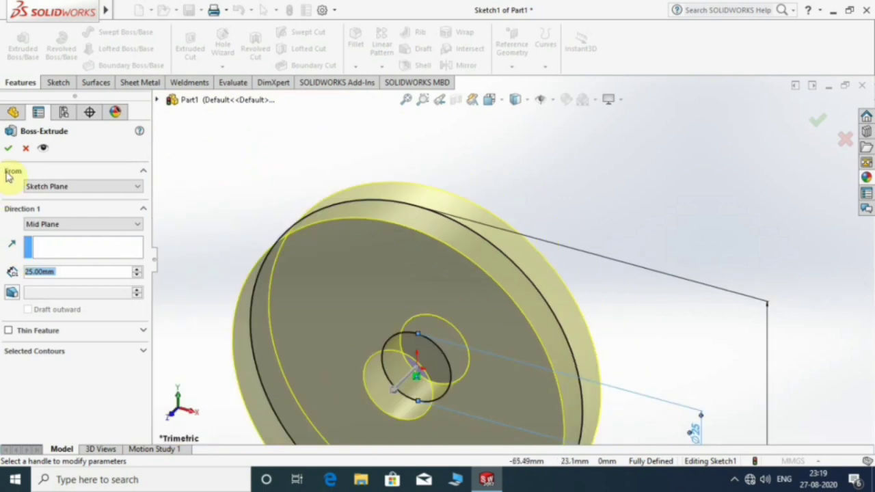
left_click(7, 151)
scroll(556, 235, "up", 3)
mouse_move(521, 260)
middle_mouse_down()
mouse_move(513, 244)
mouse_move(467, 273)
middle_mouse_up()
left_click(467, 273)
Step: Sketch a Ø85 circle at the origin on the front face and start an Extruded Cut
left_click(57, 83)
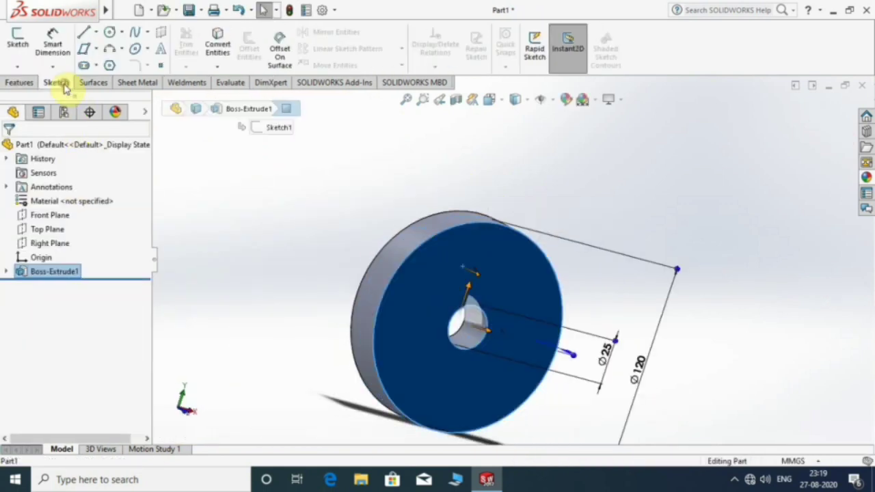
left_click(20, 43)
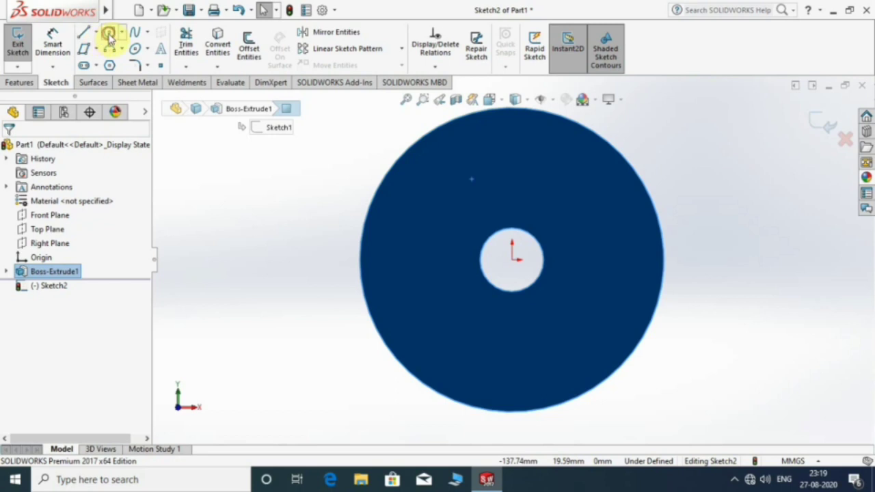
left_click(109, 35)
left_click(512, 259)
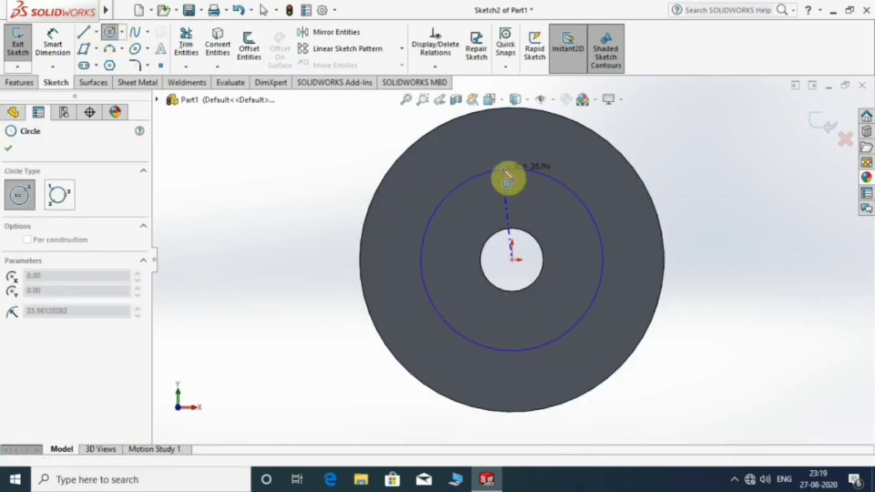
left_click(510, 162)
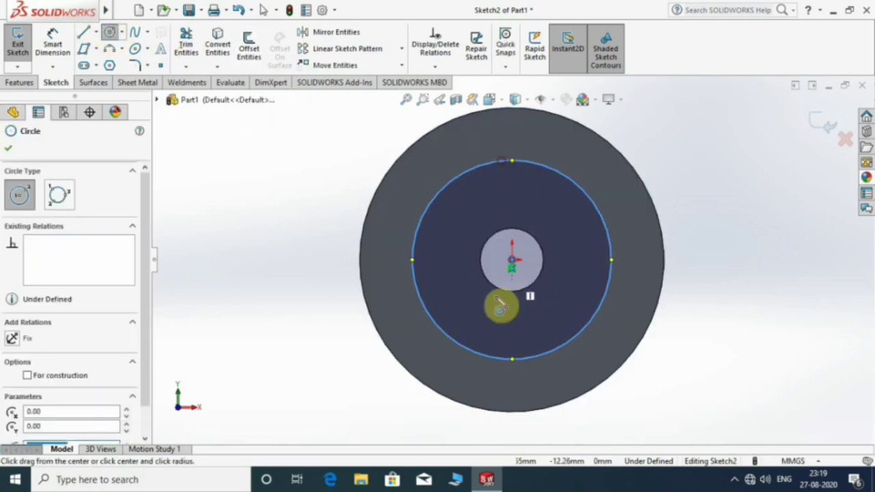
left_click(52, 37)
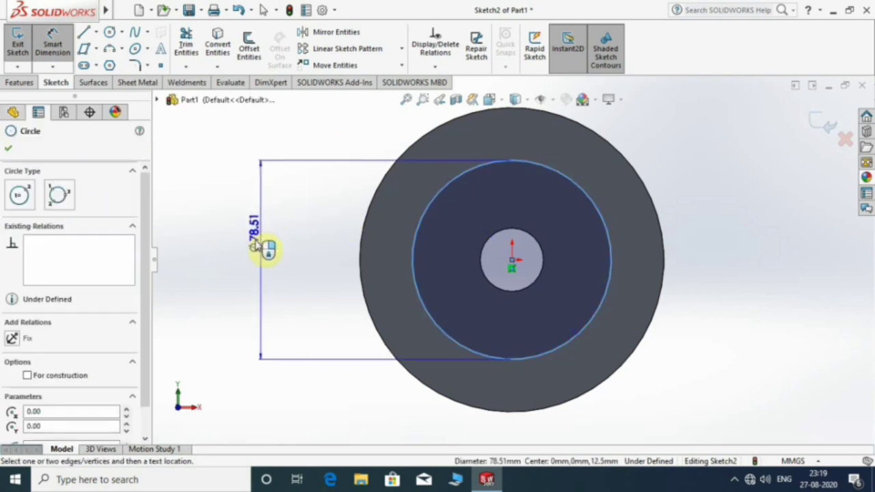
left_click(258, 247)
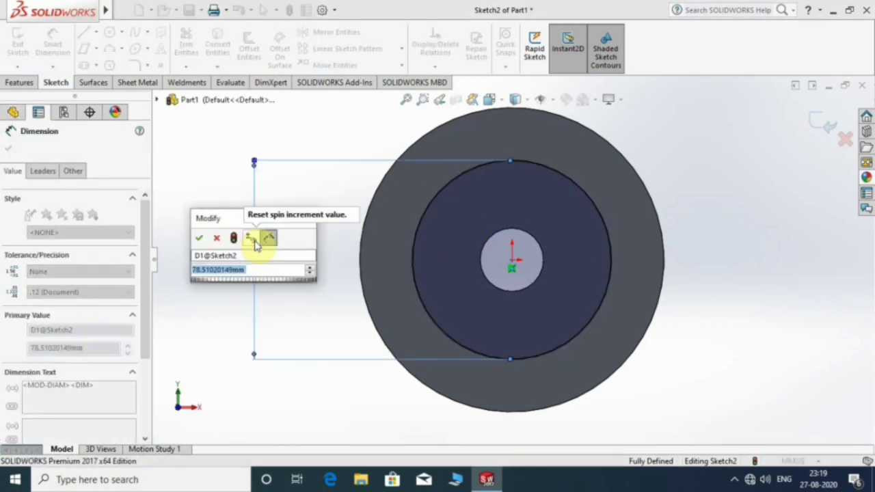
type("85")
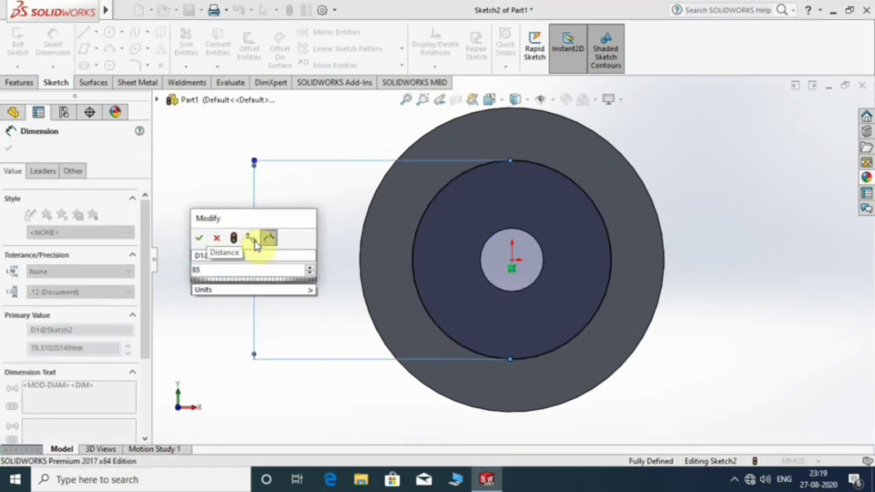
key("Return")
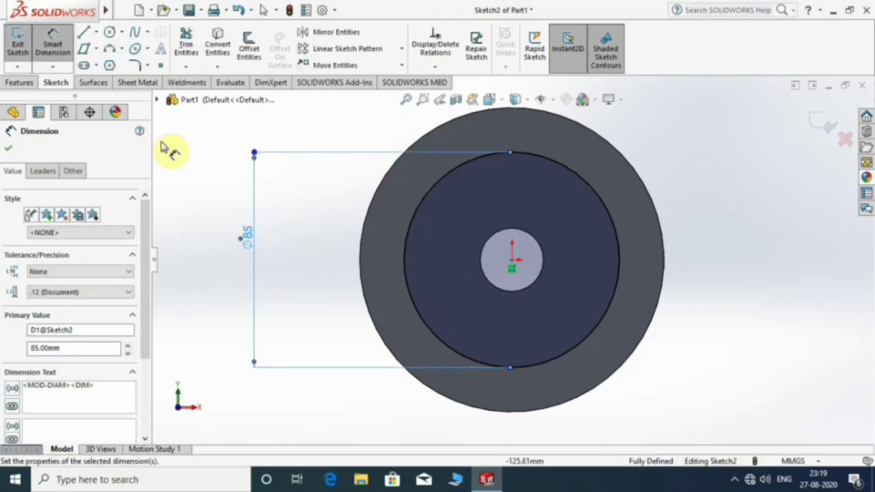
left_click(21, 82)
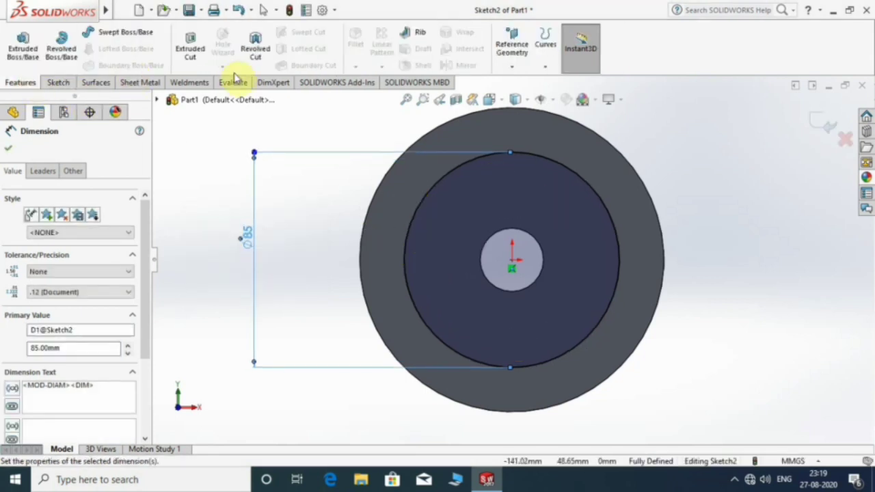
left_click(190, 53)
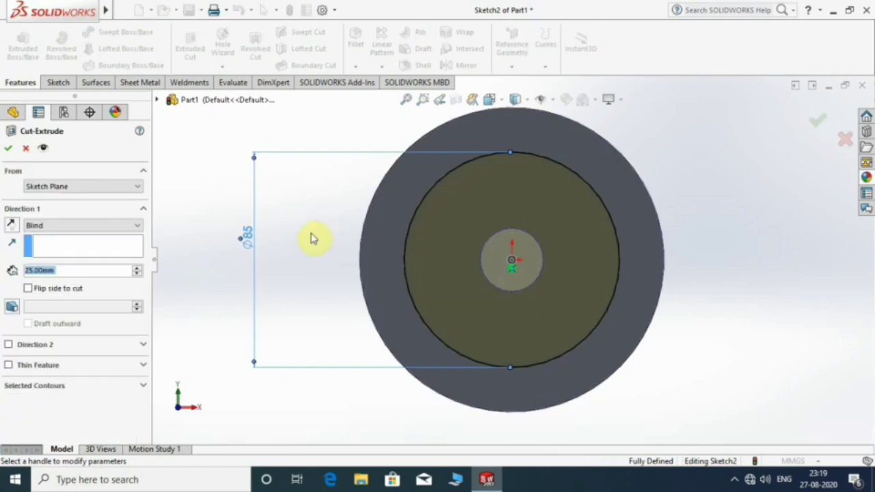
Step: Cut the Ø85 recess 10 mm deep (Blind) into the disc's front face
mouse_move(308, 239)
middle_mouse_down()
mouse_move(335, 234)
mouse_move(365, 270)
middle_mouse_up()
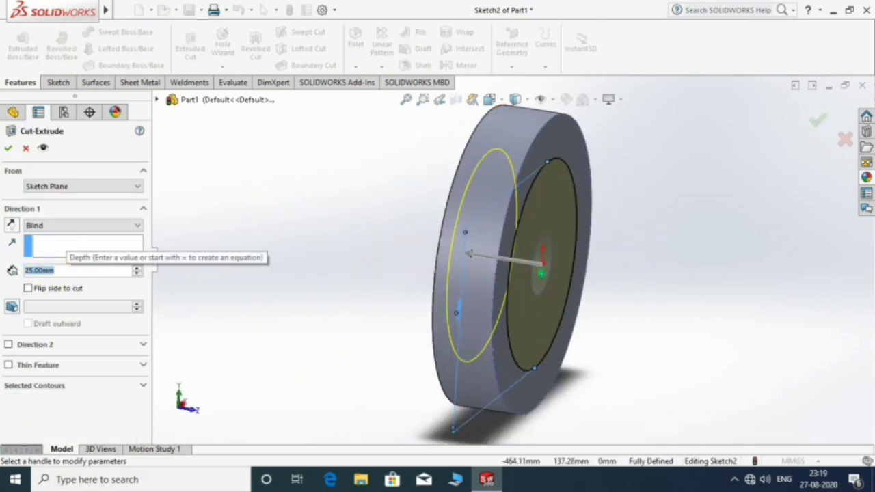
type("10")
key("Return")
middle_click_drag(526, 265, 540, 263)
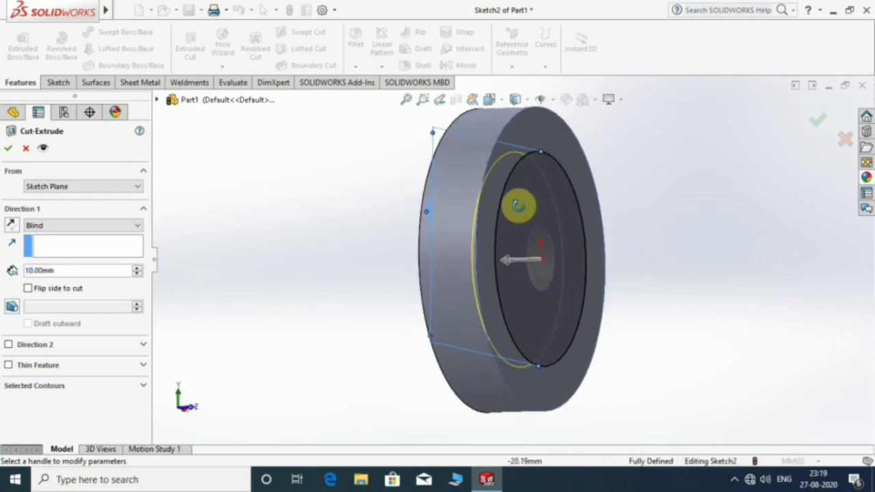
left_click(7, 147)
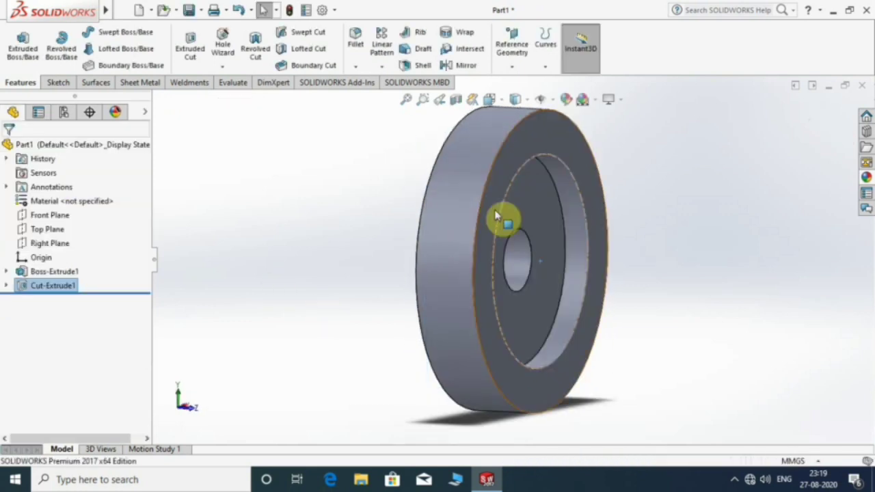
mouse_move(504, 214)
middle_mouse_down()
mouse_move(262, 250)
mouse_move(285, 287)
middle_mouse_up()
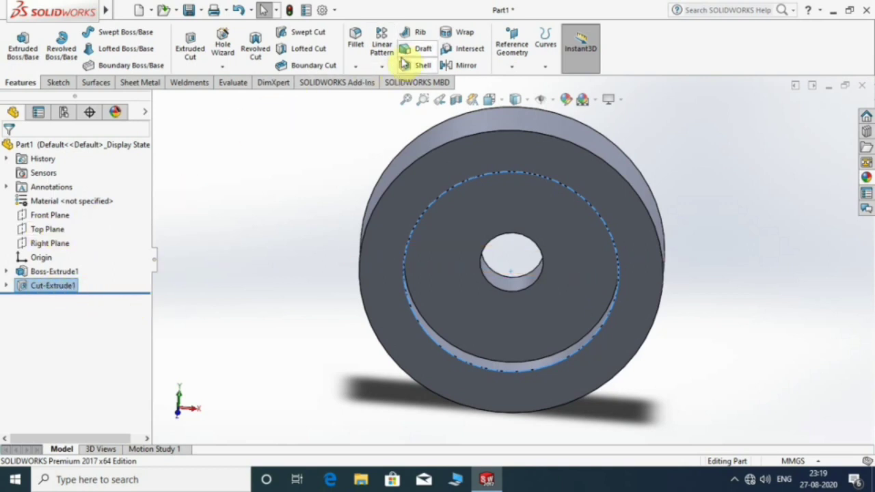
Step: Mirror Cut-Extrude1 about the Front Plane onto the disc's opposite face
left_click(460, 67)
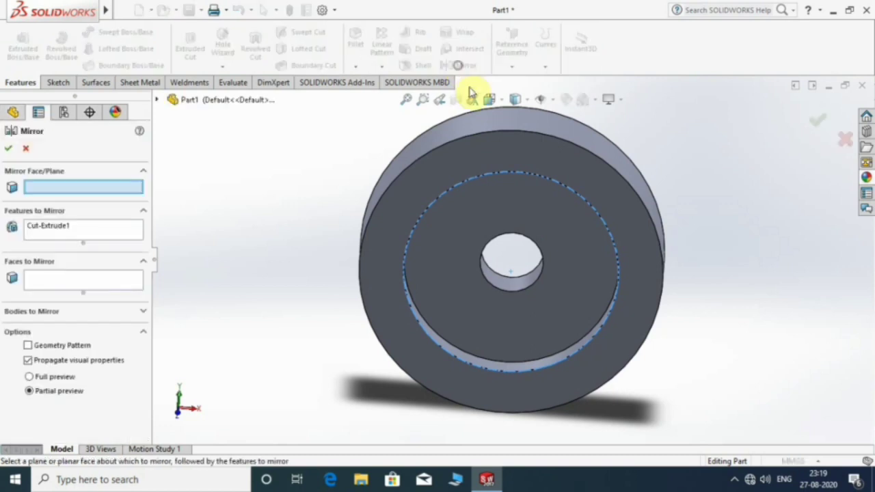
mouse_move(332, 166)
middle_mouse_down()
mouse_move(512, 244)
mouse_move(538, 269)
middle_mouse_up()
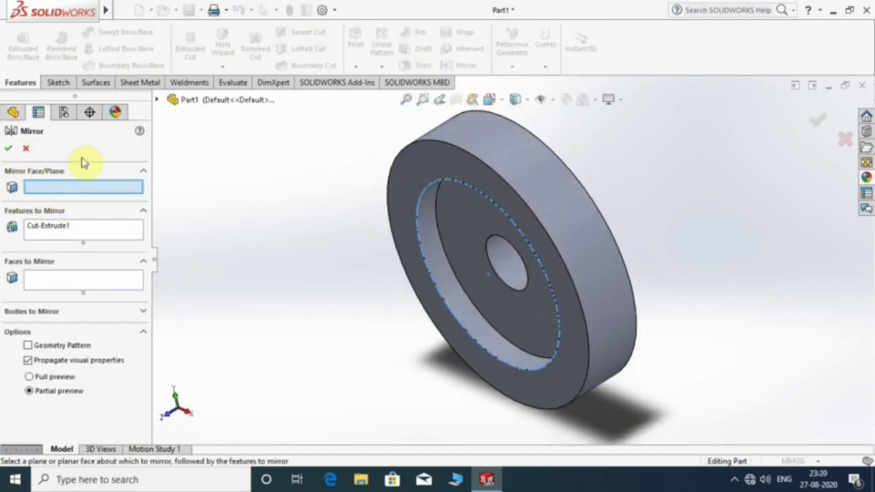
left_click(157, 103)
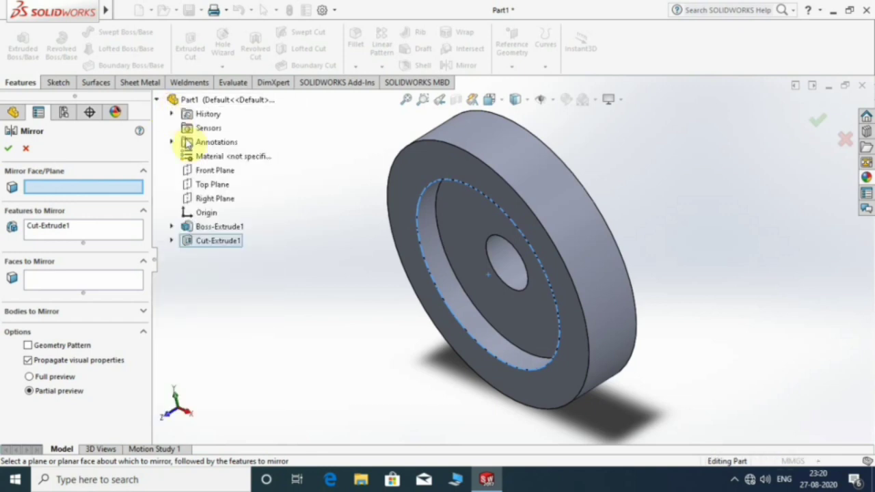
left_click(210, 172)
middle_click_drag(599, 186, 481, 193)
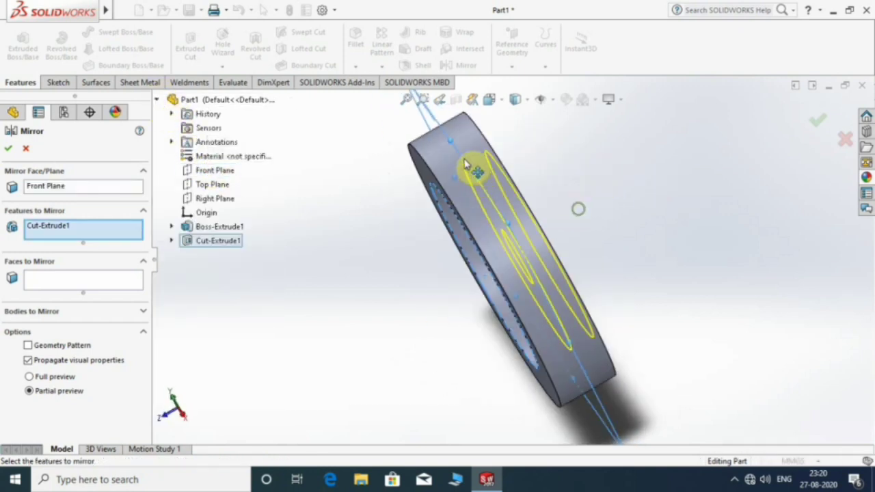
left_click(8, 148)
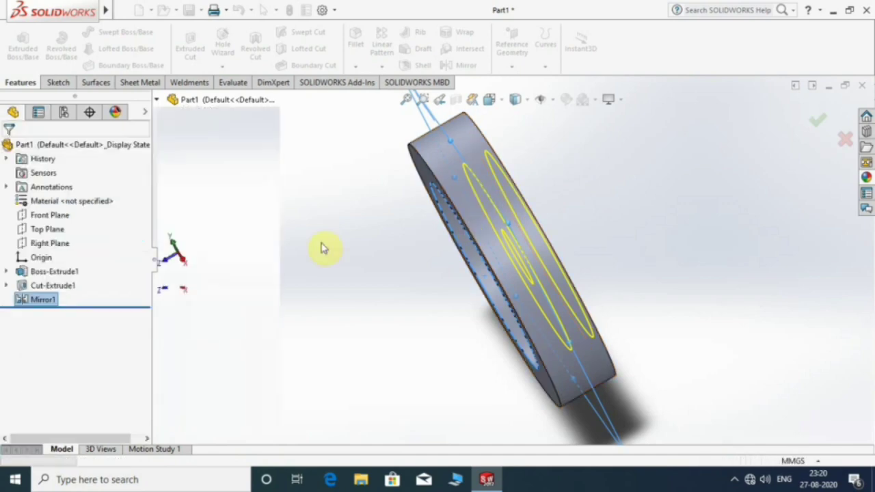
mouse_move(322, 248)
middle_mouse_down()
mouse_move(348, 239)
mouse_move(552, 250)
mouse_move(557, 291)
mouse_move(422, 307)
mouse_move(449, 244)
middle_mouse_up()
left_click(500, 209)
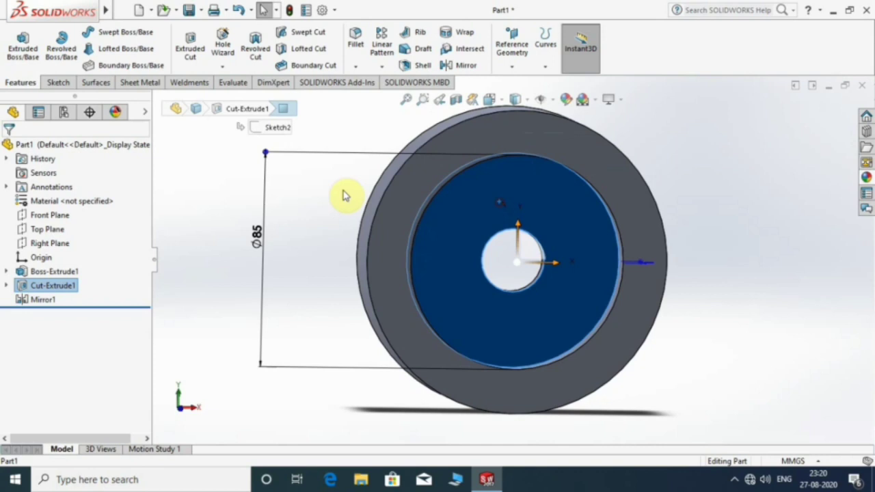
Step: Start a sketch on the recessed face and draw a small circle above the hub hole
left_click(60, 85)
left_click(18, 42)
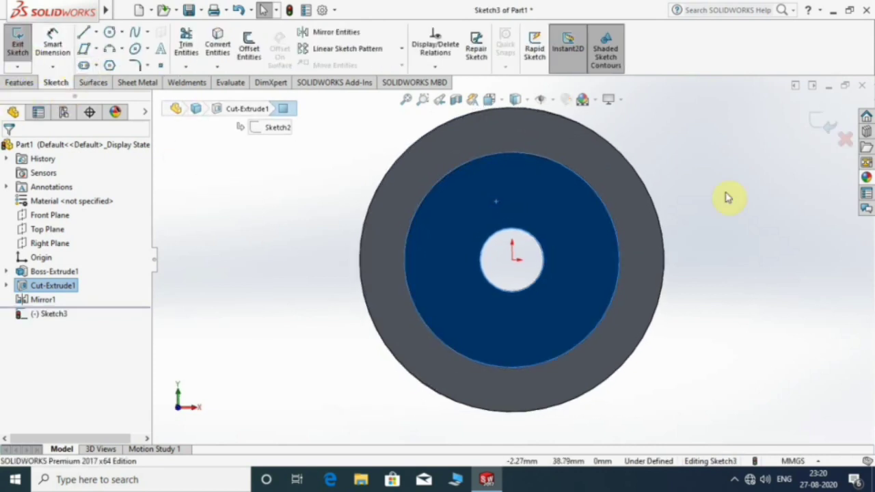
scroll(527, 289, "down", 2)
scroll(529, 248, "up", 3)
scroll(540, 166, "down", 2)
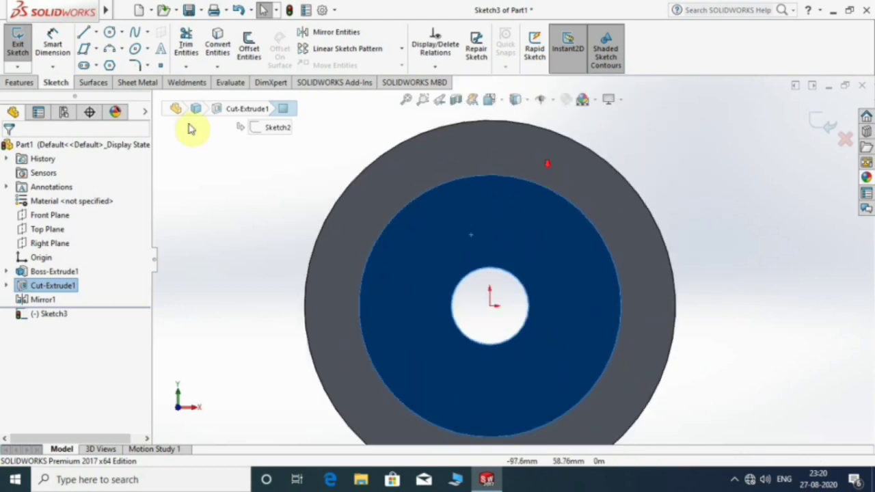
left_click(110, 33)
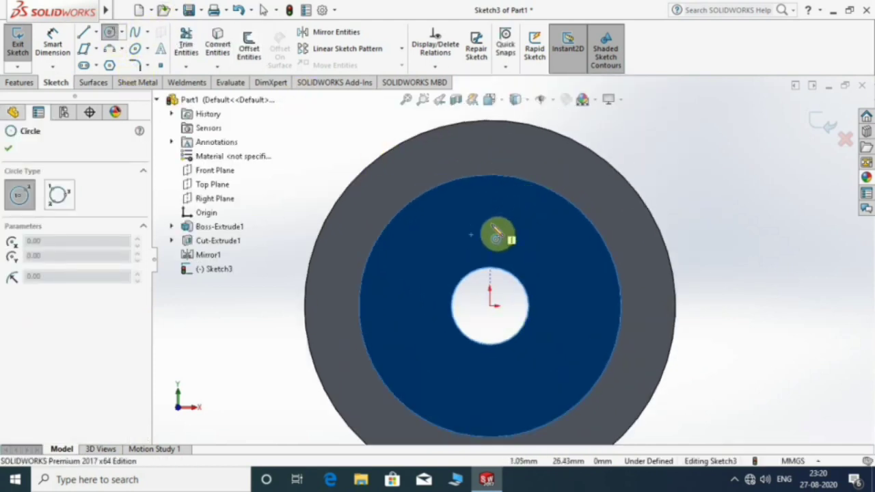
left_click(492, 231)
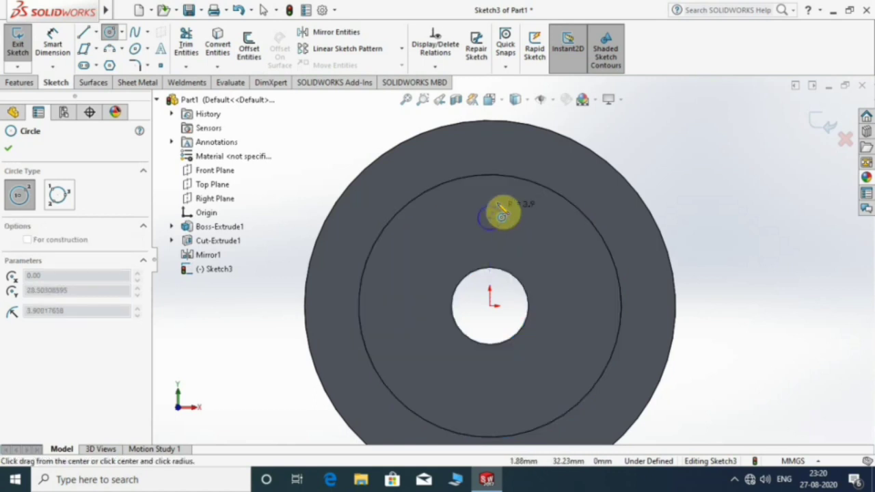
left_click(508, 216)
Step: Dimension the circle to Ø12 with its centre 25 mm vertically from the origin
left_click(49, 55)
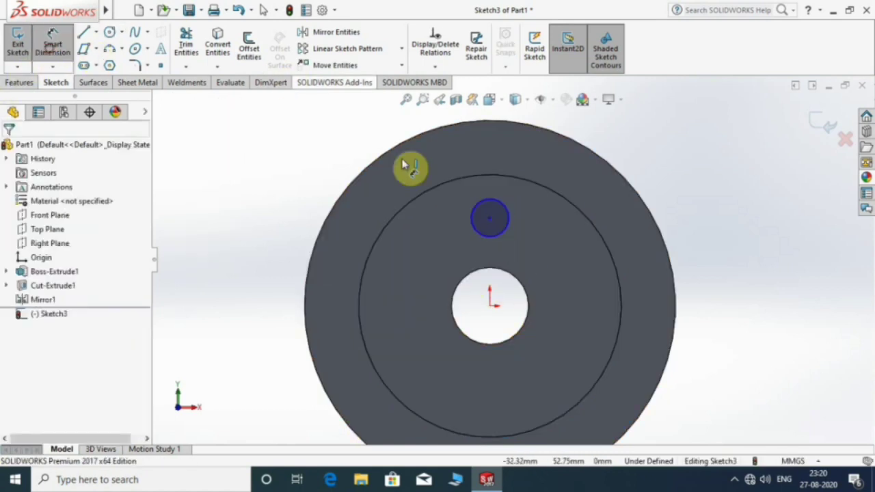
left_click(507, 209)
left_click(693, 176)
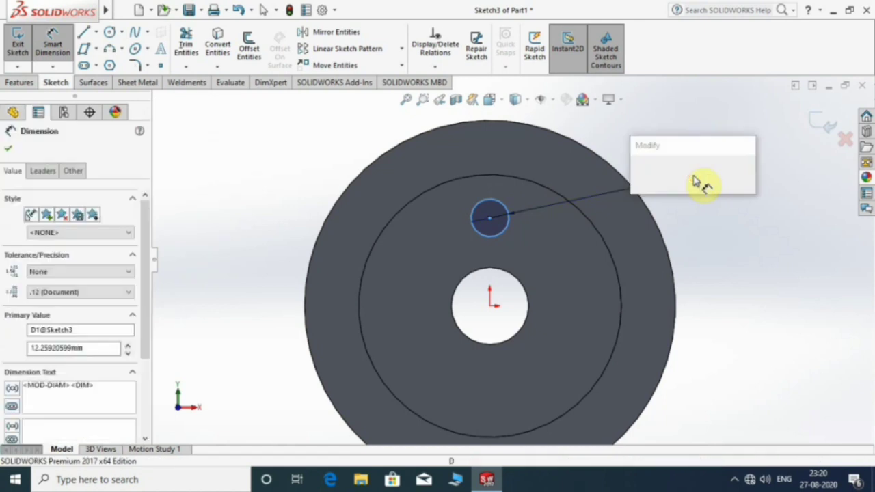
type("12")
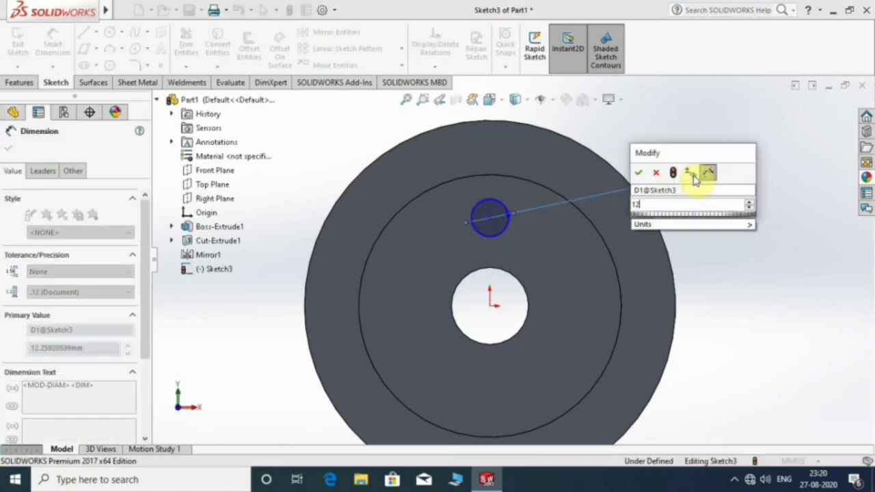
key("Return")
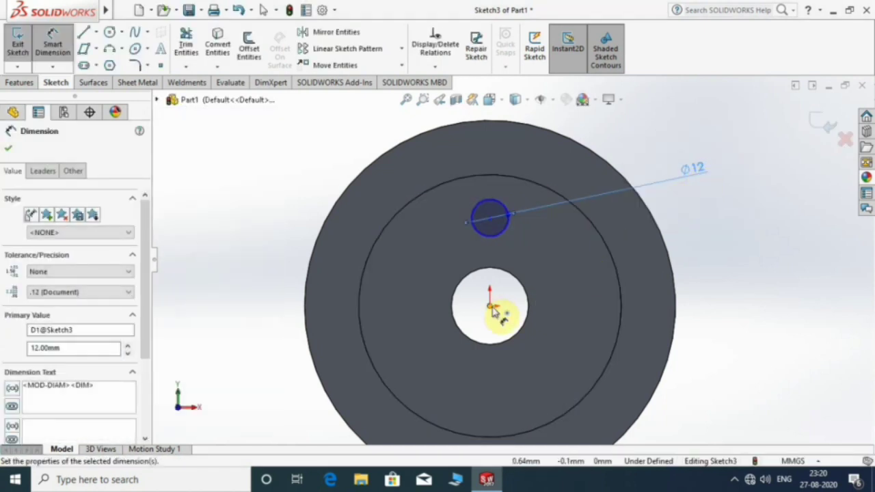
left_click(488, 308)
left_click(490, 220)
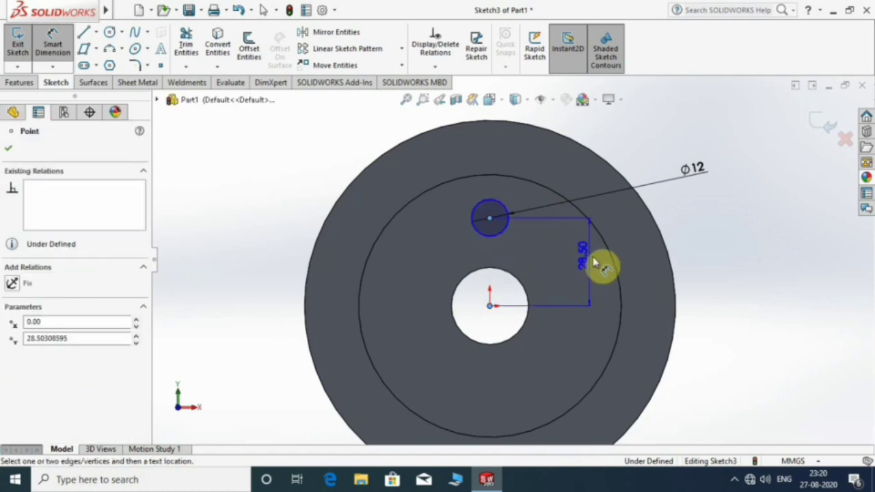
left_click(726, 263)
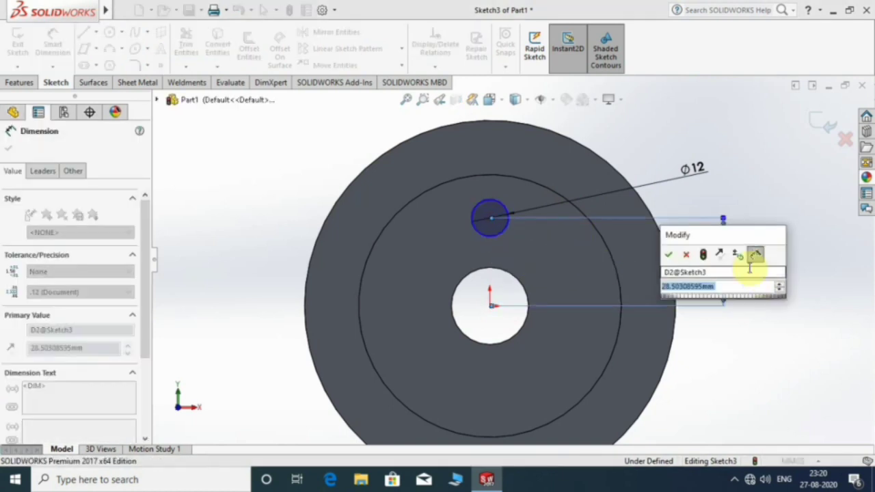
type("25")
key("Return")
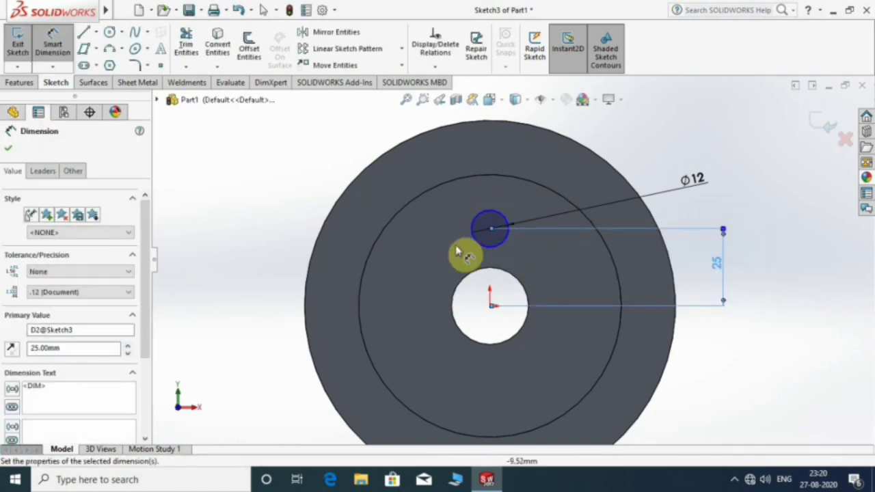
left_click(6, 152)
middle_click_drag(455, 211, 479, 219)
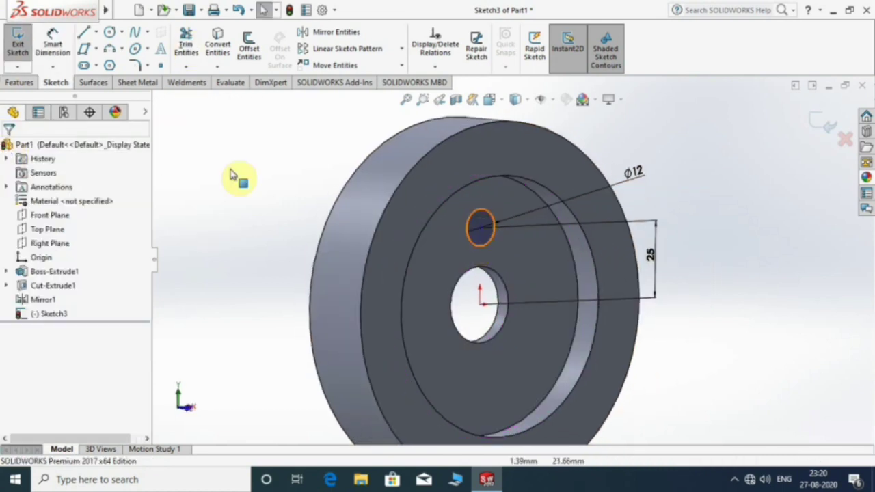
Step: Extruded-cut the Ø12 circle Through All to make the bolt hole
left_click(19, 82)
left_click(185, 50)
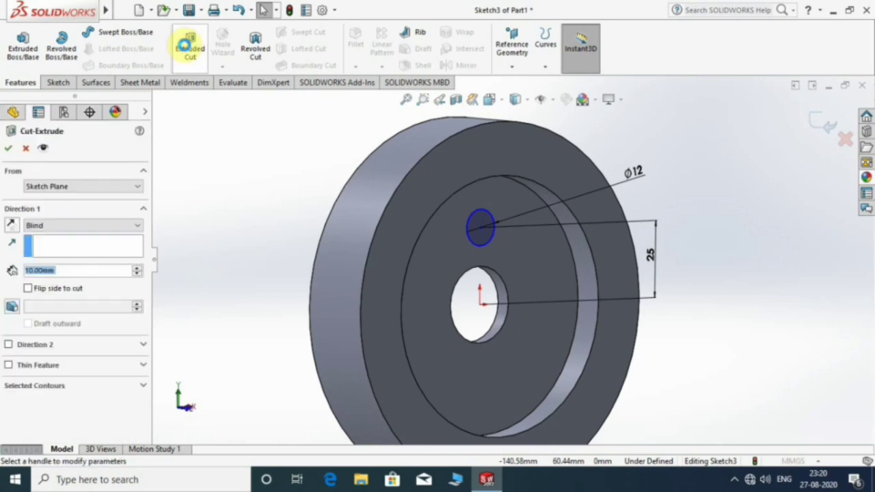
mouse_move(415, 250)
middle_mouse_down()
mouse_move(445, 253)
mouse_move(436, 255)
middle_mouse_up()
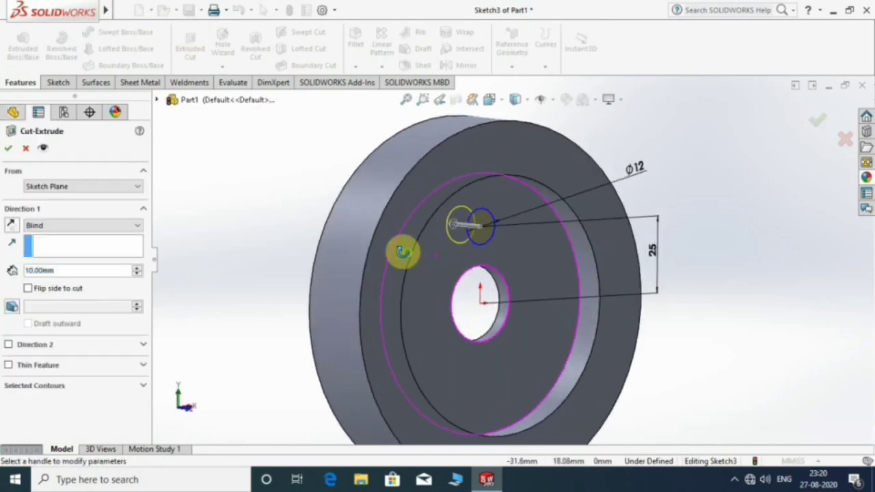
left_click(77, 225)
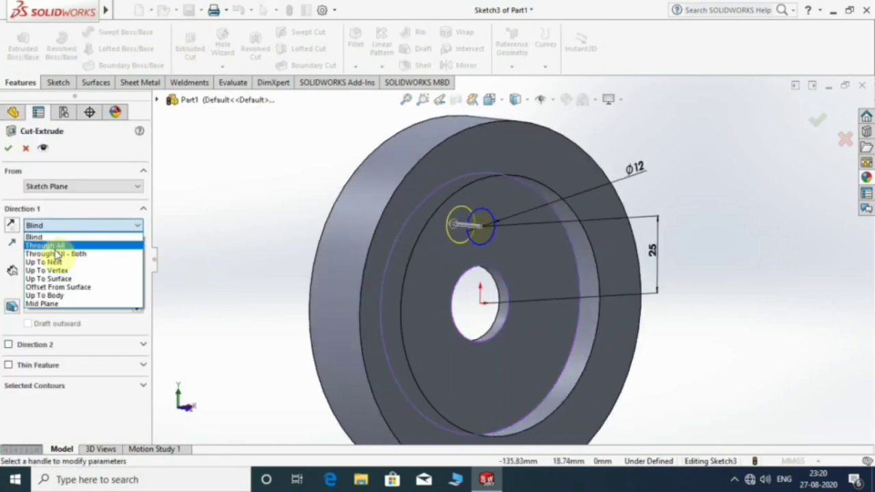
left_click(75, 245)
middle_click_drag(318, 219, 390, 221)
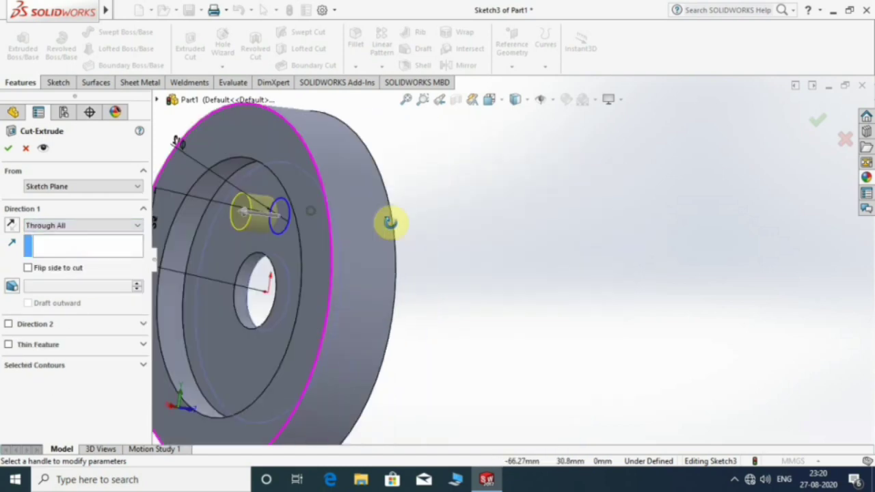
middle_click_drag(437, 232, 401, 225)
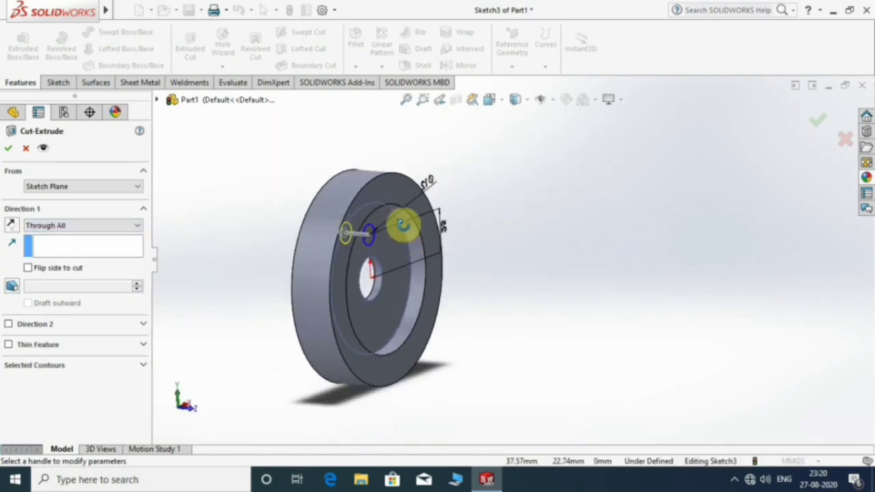
left_click(9, 150)
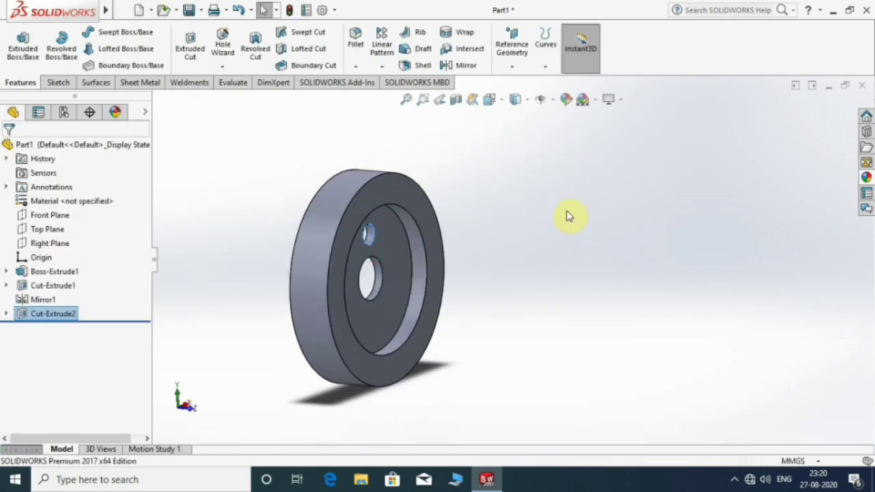
mouse_move(566, 215)
middle_mouse_down()
mouse_move(521, 171)
mouse_move(519, 228)
middle_mouse_up()
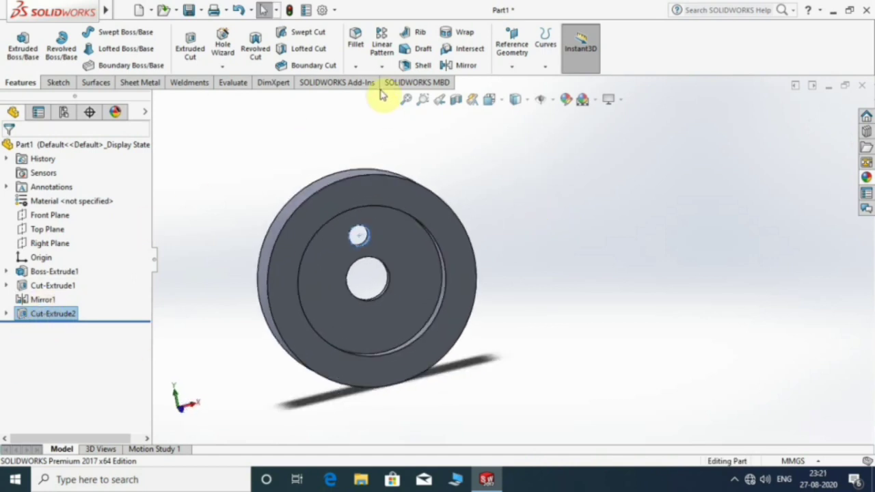
Step: Circular-pattern the Ø12 bolt hole into 5 equally spaced copies over 360° about the outer rim face
left_click(382, 67)
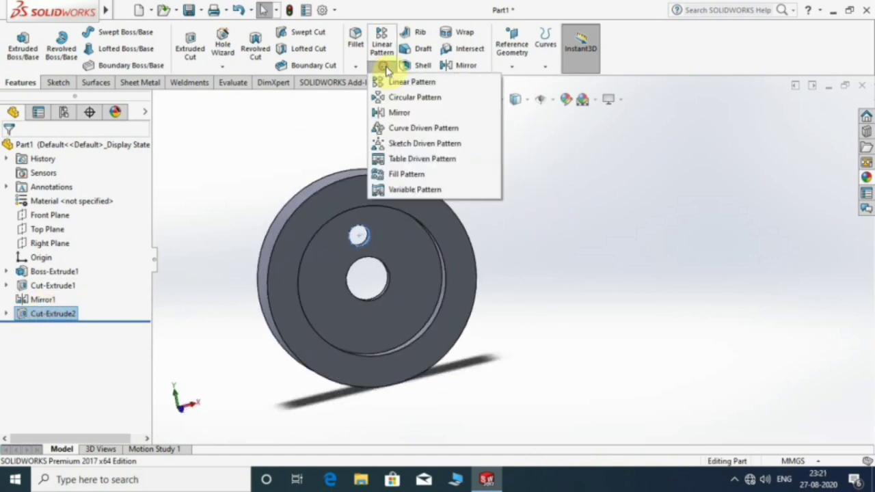
left_click(433, 99)
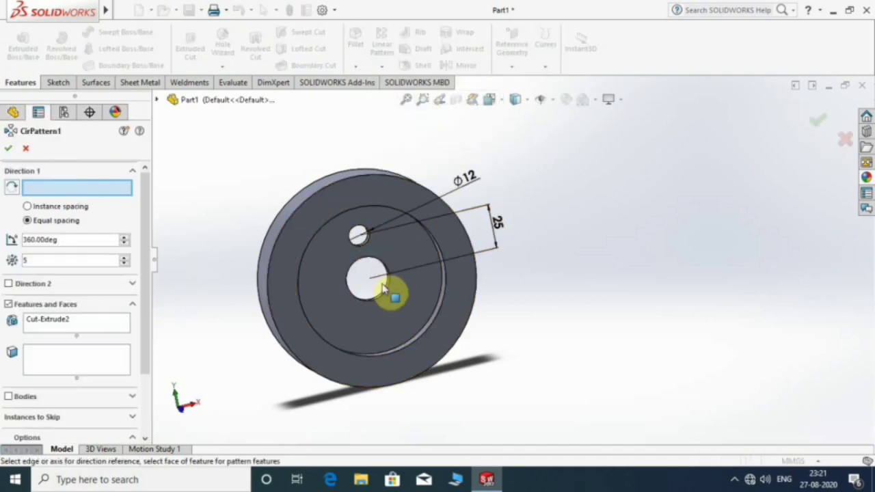
scroll(289, 236, "down", 2)
scroll(287, 222, "down", 3)
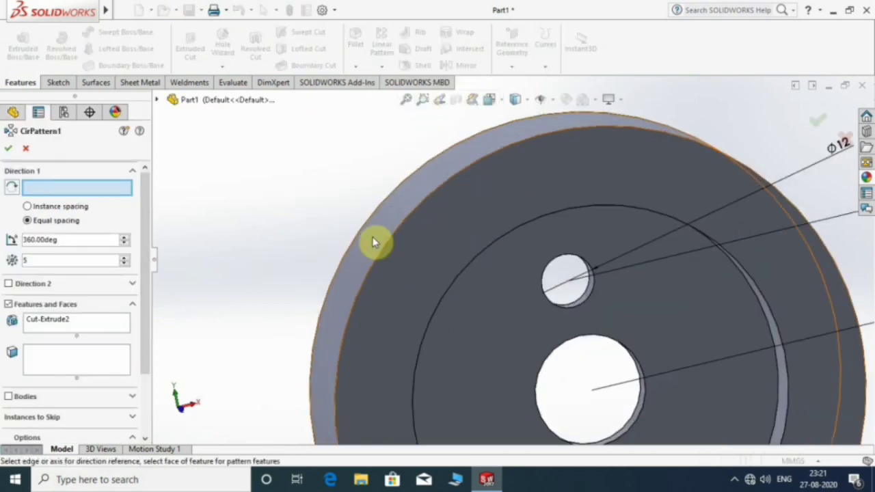
left_click(384, 244)
scroll(387, 246, "up", 3)
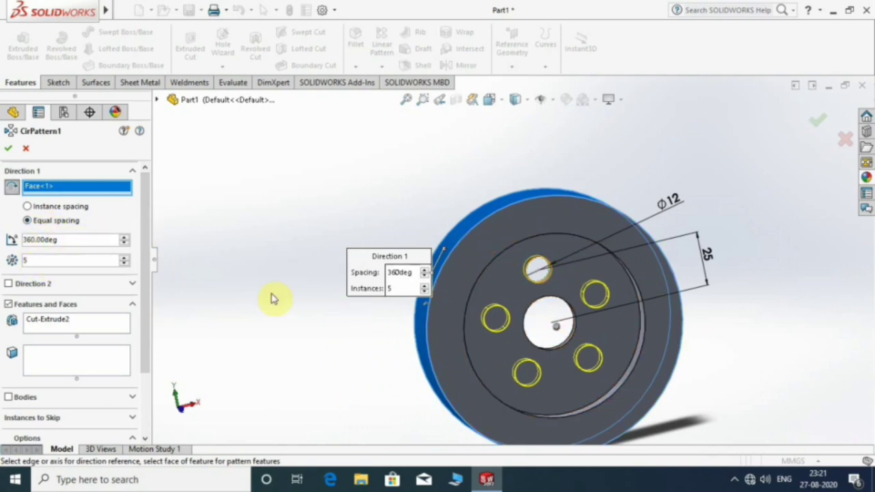
left_click(8, 149)
mouse_move(381, 194)
middle_mouse_down()
mouse_move(394, 211)
mouse_move(431, 223)
mouse_move(445, 283)
mouse_move(352, 283)
mouse_move(396, 351)
middle_mouse_up()
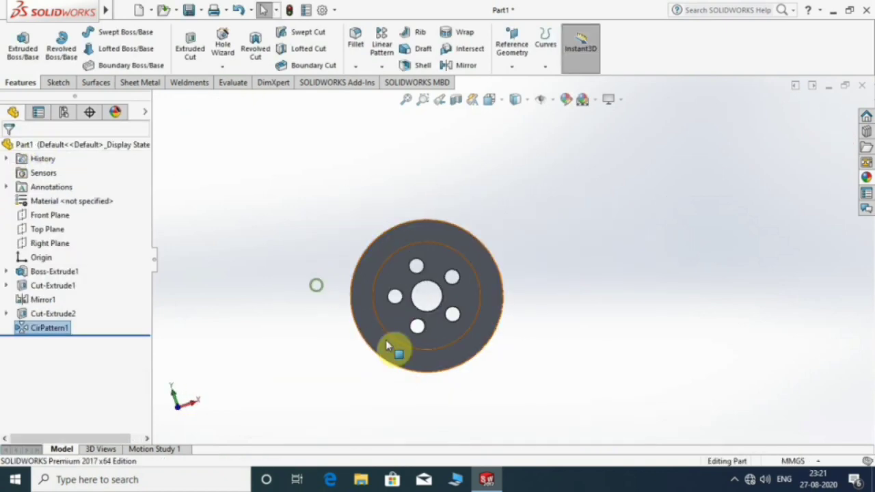
scroll(445, 267, "down", 5)
Step: Start a sketch on the recessed hub face and draw a circle centred on the origin
left_click(445, 265)
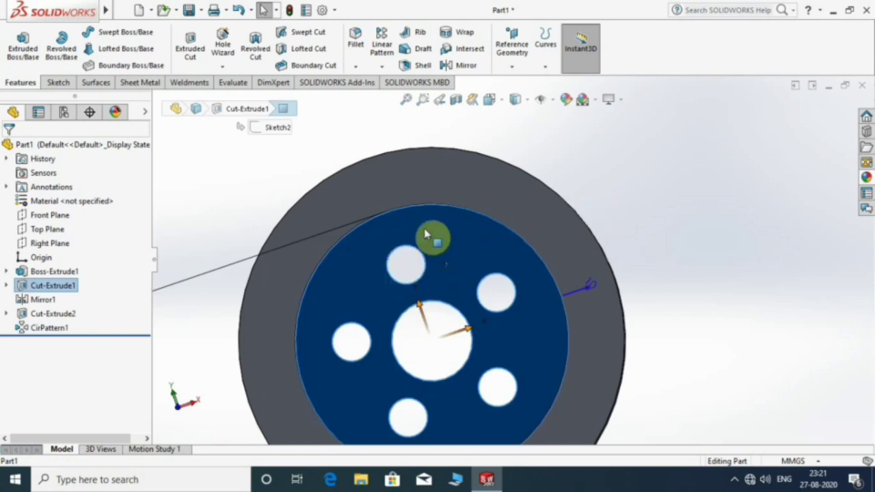
left_click(59, 83)
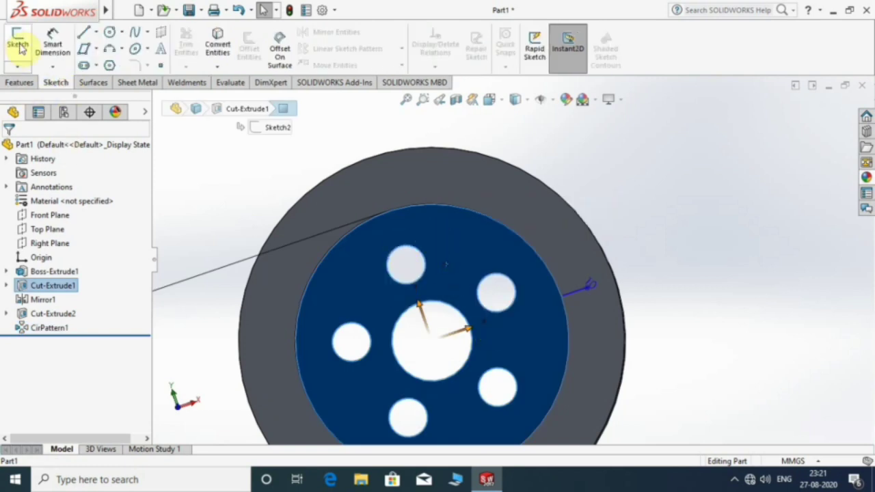
left_click(18, 45)
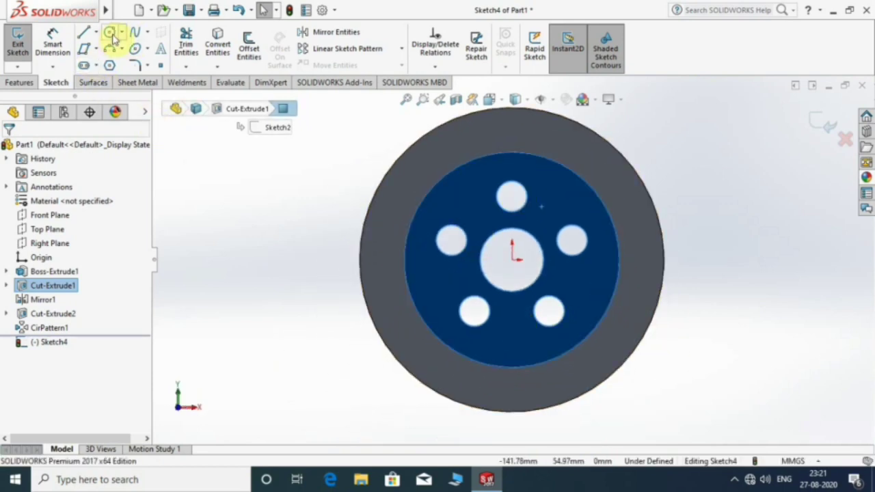
left_click(111, 34)
scroll(537, 232, "down", 4)
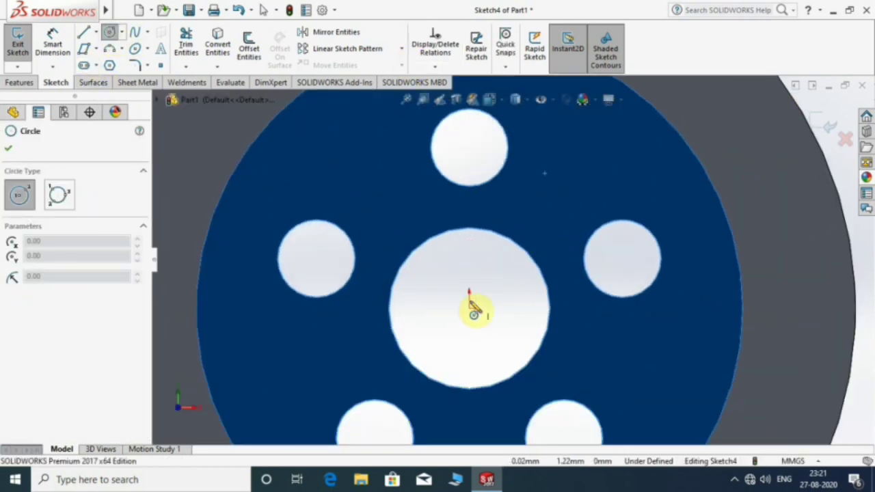
left_click(470, 308)
left_click(477, 212)
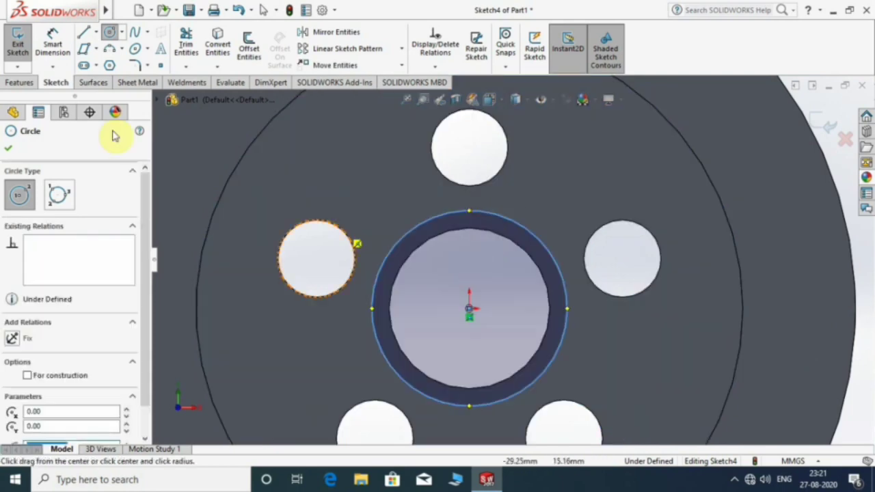
Step: Dimension the new circle to a 27 mm diameter
left_click(56, 51)
left_click(430, 220)
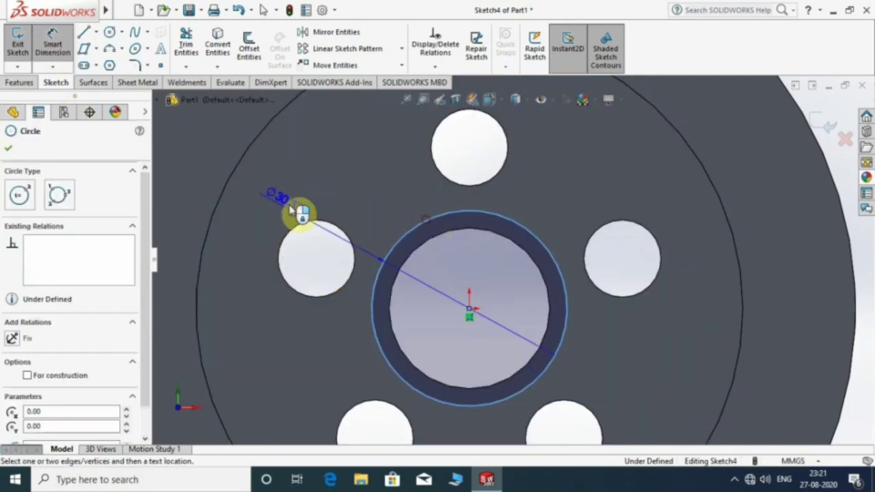
left_click(249, 220)
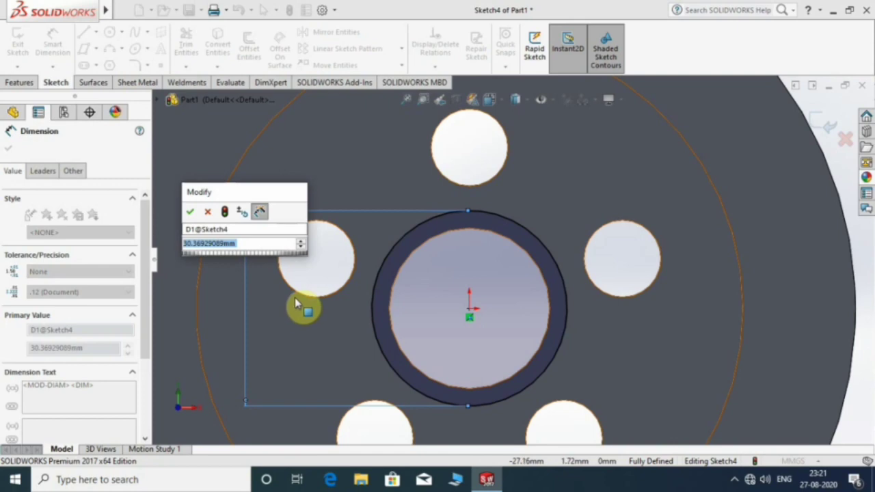
type("27")
key("Return")
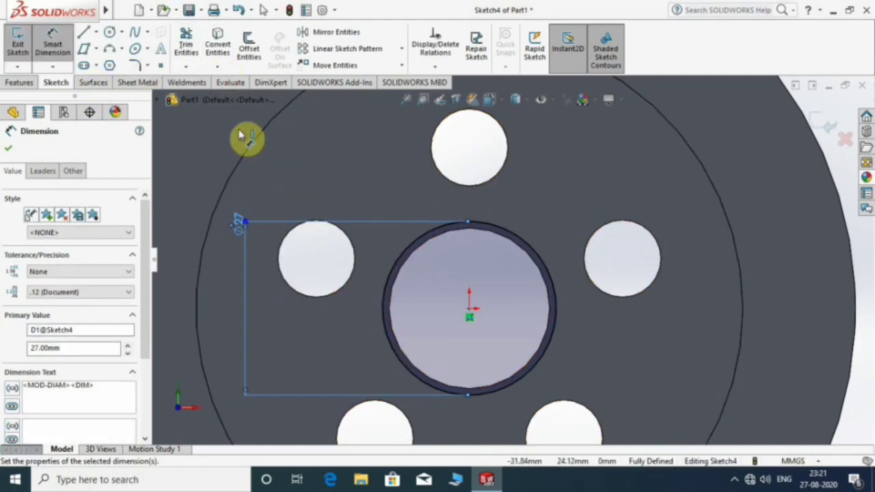
Step: Convert the Ø25 centre hole edge into the sketch
left_click(218, 46)
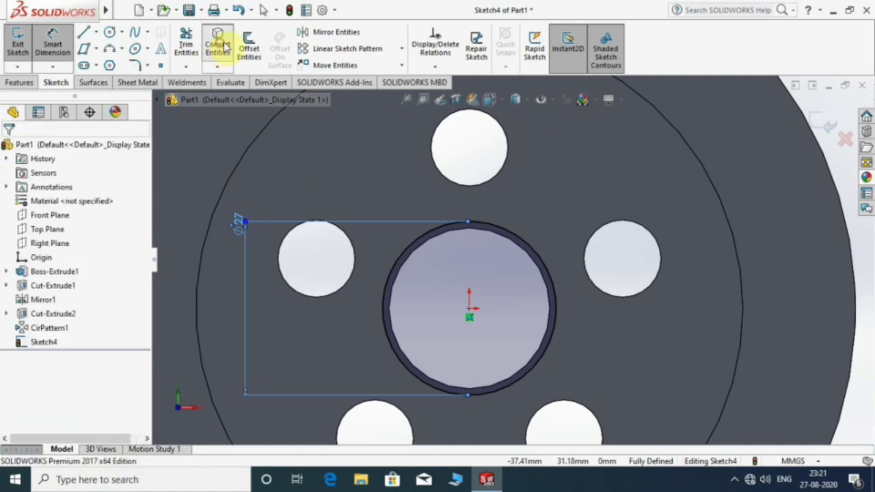
left_click(447, 228)
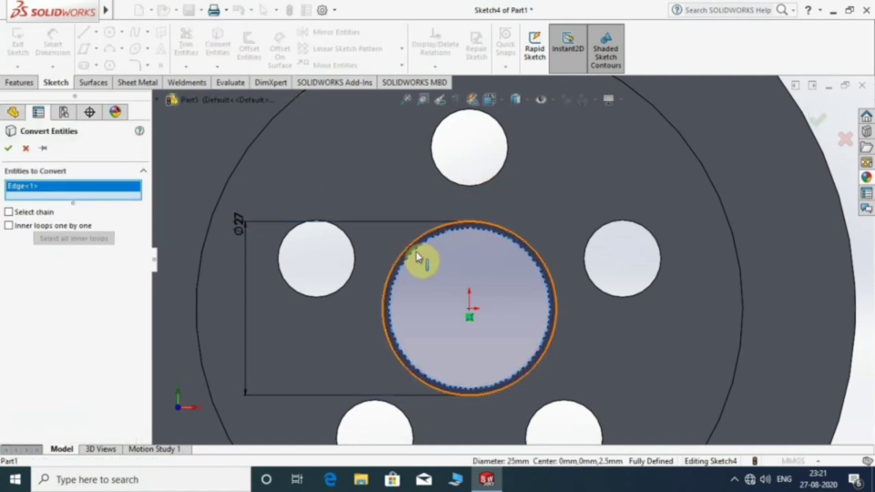
left_click(7, 150)
scroll(517, 293, "up", 5)
middle_click_drag(500, 289, 530, 284)
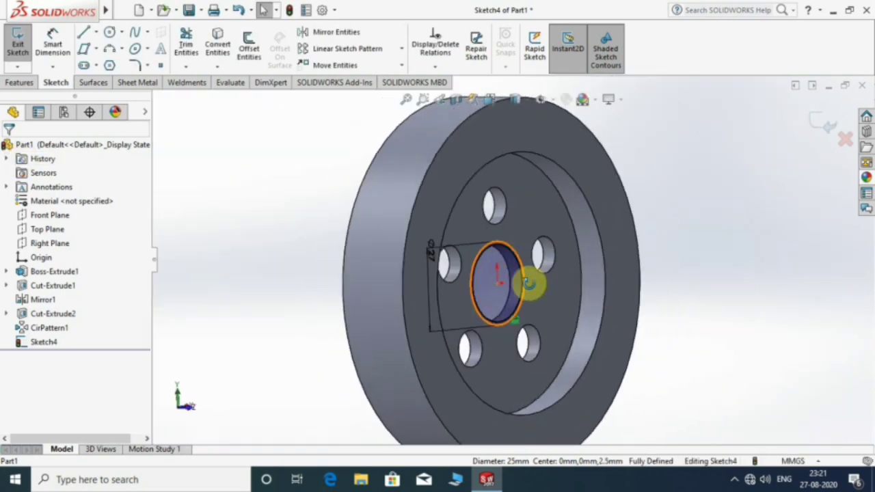
left_click(19, 82)
Step: Extrude the ring between the Ø25 bore and Ø27 circle as a 2 mm boss
left_click(23, 45)
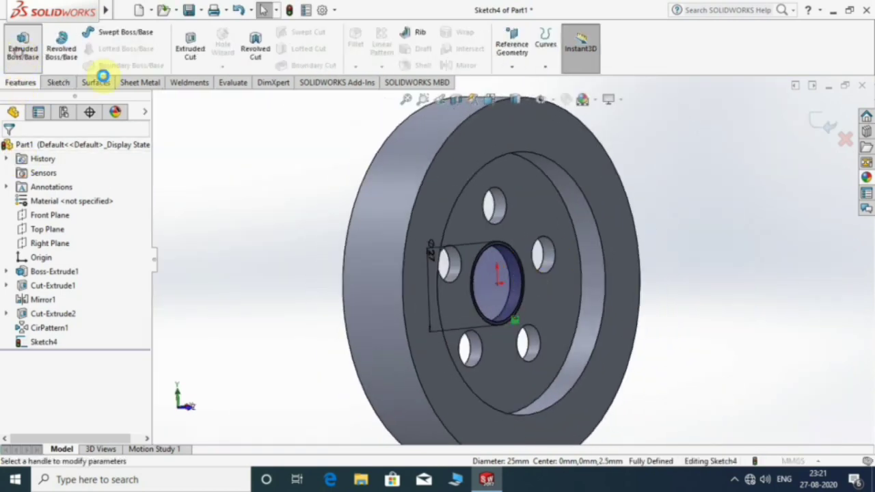
scroll(521, 276, "down", 3)
middle_click_drag(520, 276, 194, 269)
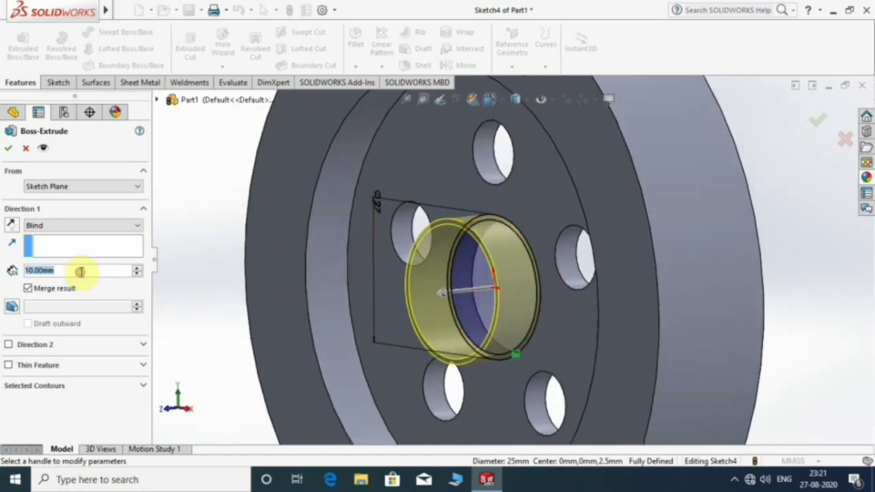
type("2")
key("Return")
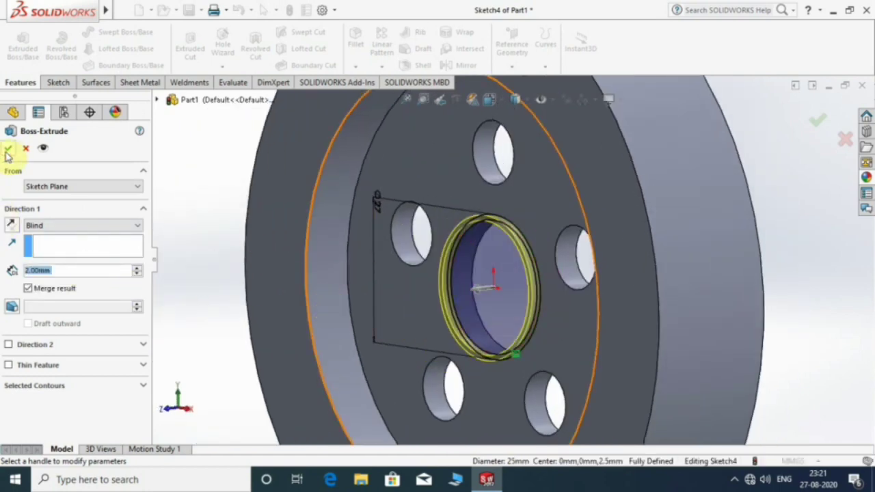
left_click(7, 150)
middle_click_drag(478, 263, 526, 277)
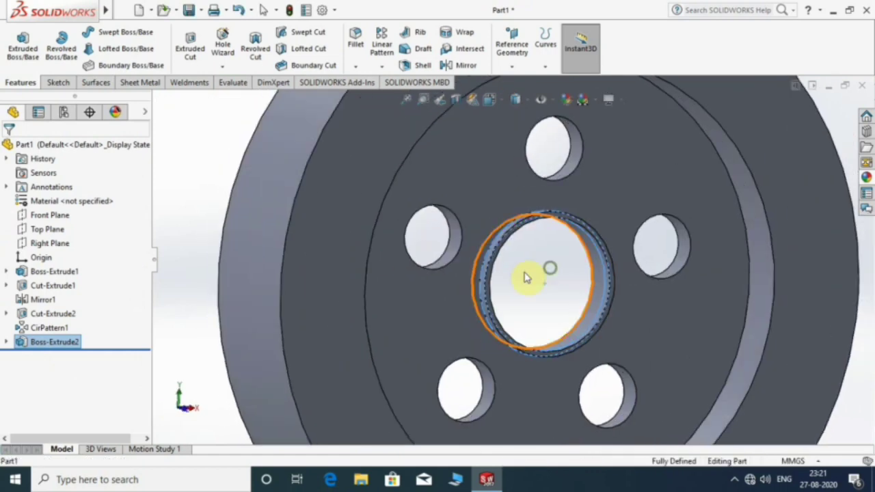
Step: Mirror Boss-Extrude2 about the Front Plane onto the pulley's opposite face
key("f")
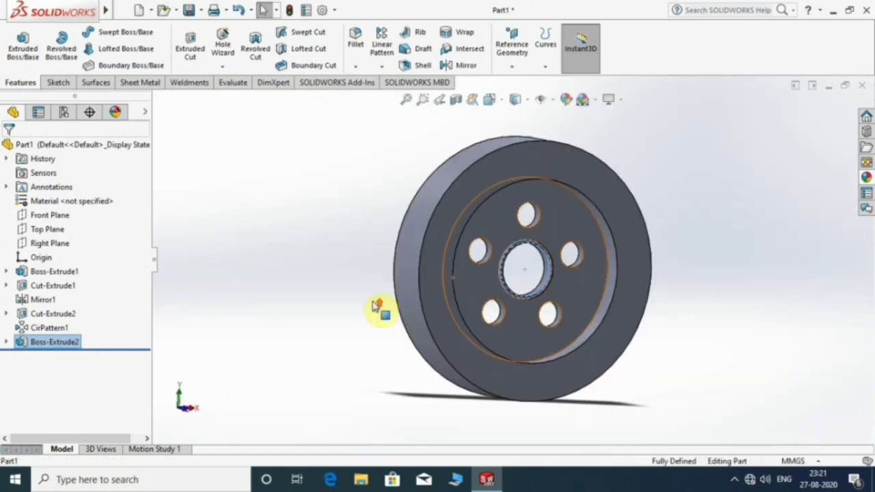
left_click(460, 67)
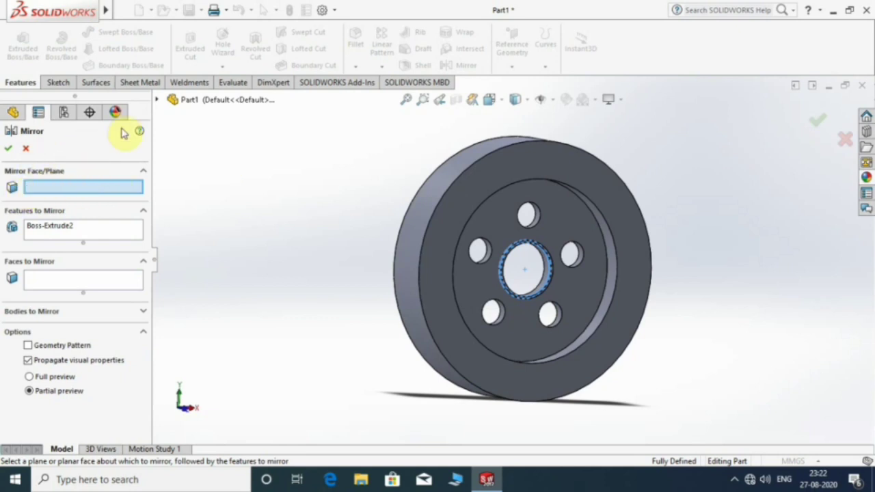
left_click(158, 100)
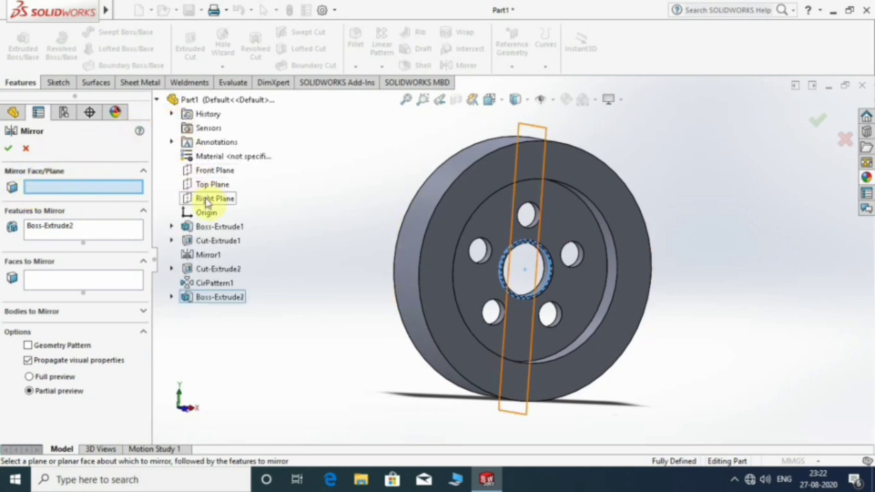
left_click(205, 170)
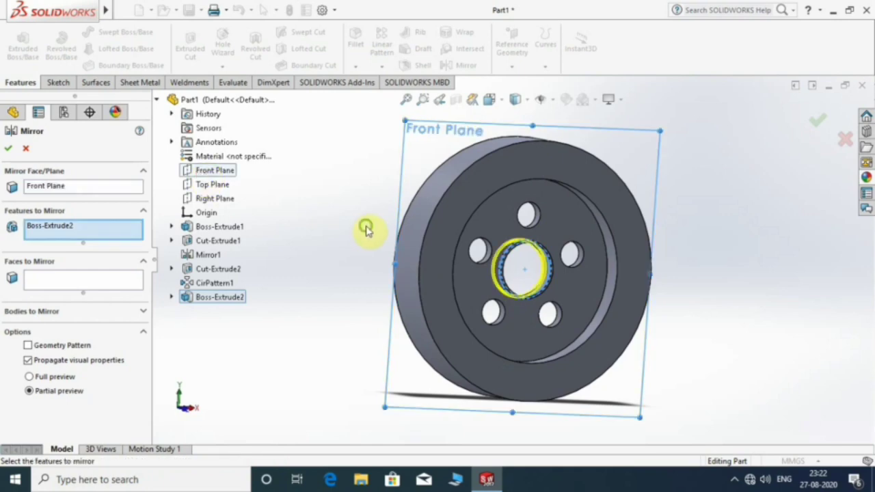
mouse_move(365, 228)
middle_mouse_down()
mouse_move(464, 256)
mouse_move(540, 264)
middle_mouse_up()
scroll(527, 267, "down", 3)
scroll(506, 270, "down", 3)
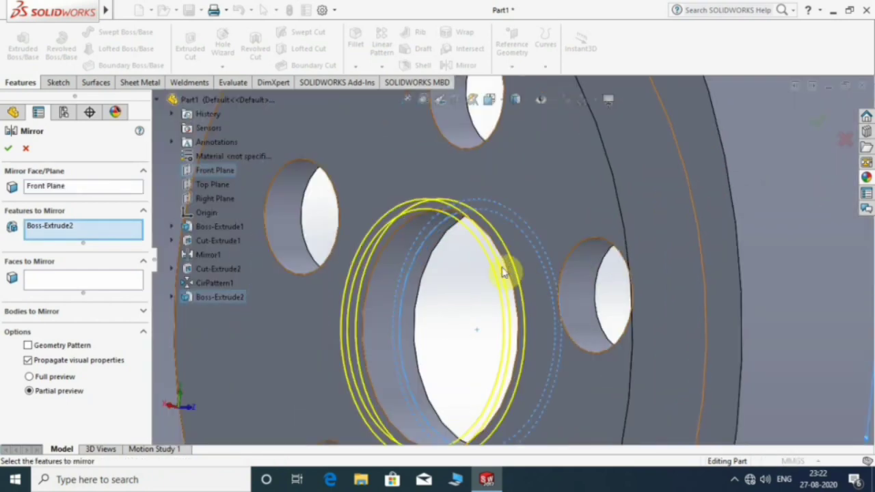
left_click(8, 149)
scroll(495, 279, "up", 5)
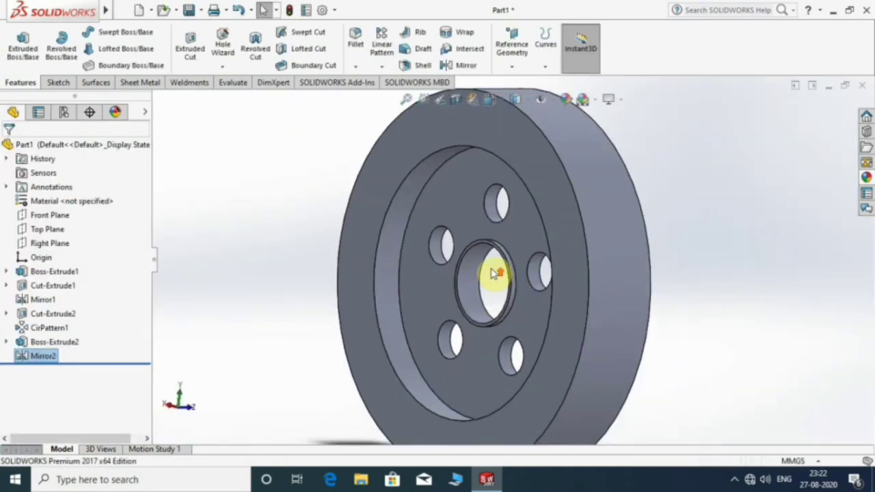
scroll(505, 266, "up", 3)
mouse_move(522, 254)
middle_mouse_down()
mouse_move(621, 272)
mouse_move(556, 293)
middle_mouse_up()
scroll(496, 291, "up", 3)
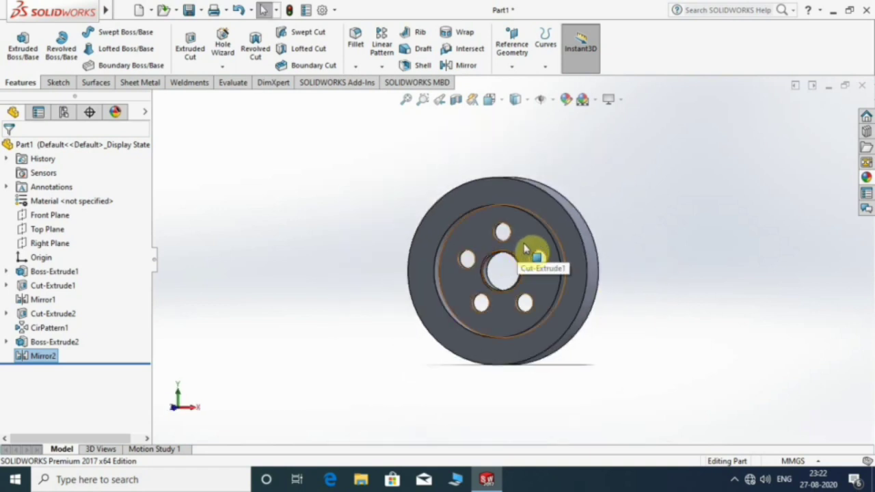
mouse_move(525, 249)
middle_mouse_down()
mouse_move(468, 264)
mouse_move(517, 283)
mouse_move(527, 263)
mouse_move(482, 279)
mouse_move(572, 254)
mouse_move(483, 279)
middle_mouse_up()
scroll(482, 278, "down", 2)
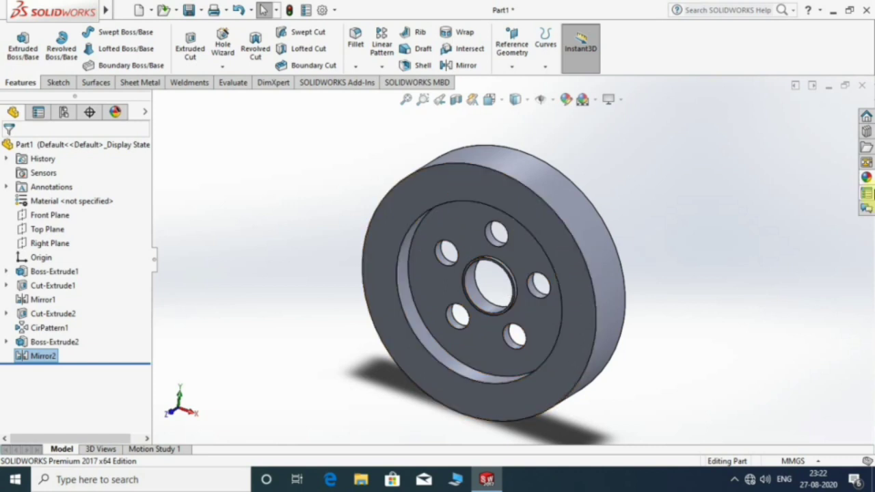
Step: Apply the polished steel appearance from Metal > Steel to the whole pulley body
left_click(866, 177)
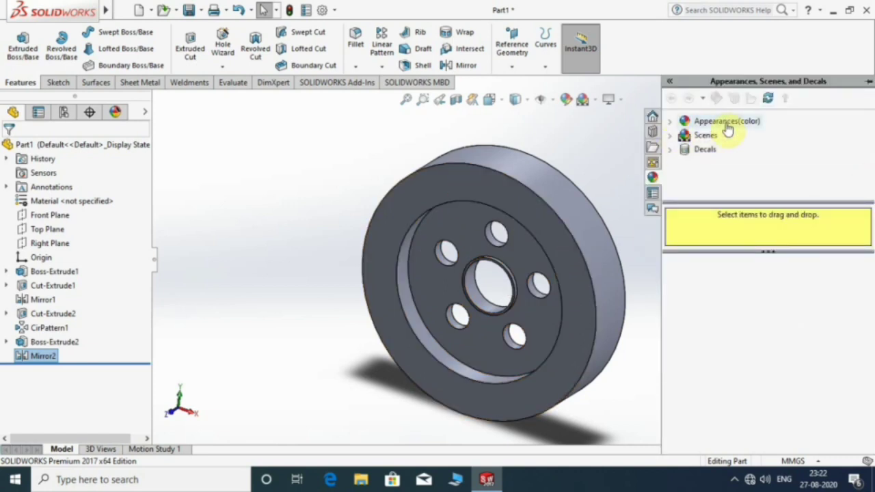
left_click(670, 122)
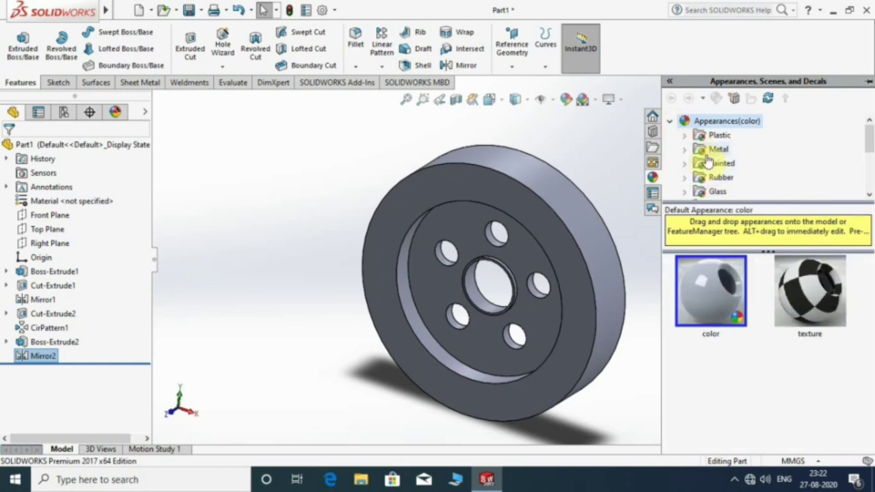
left_click(684, 150)
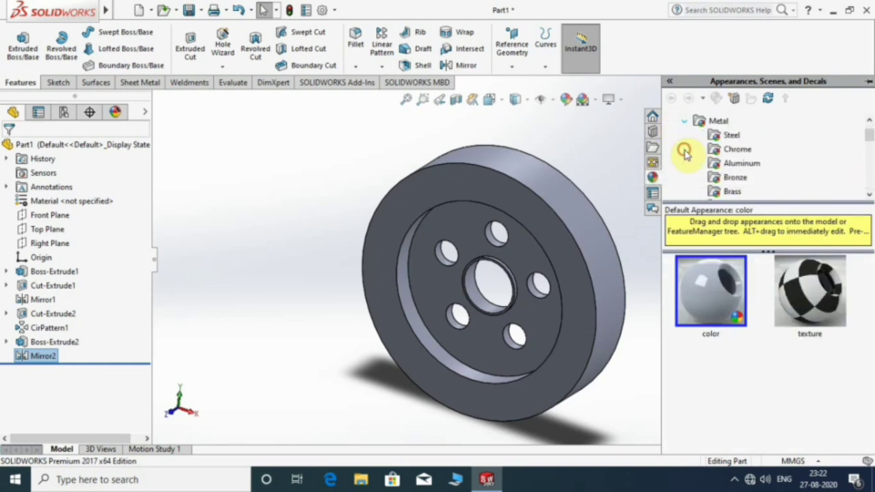
left_click(725, 137)
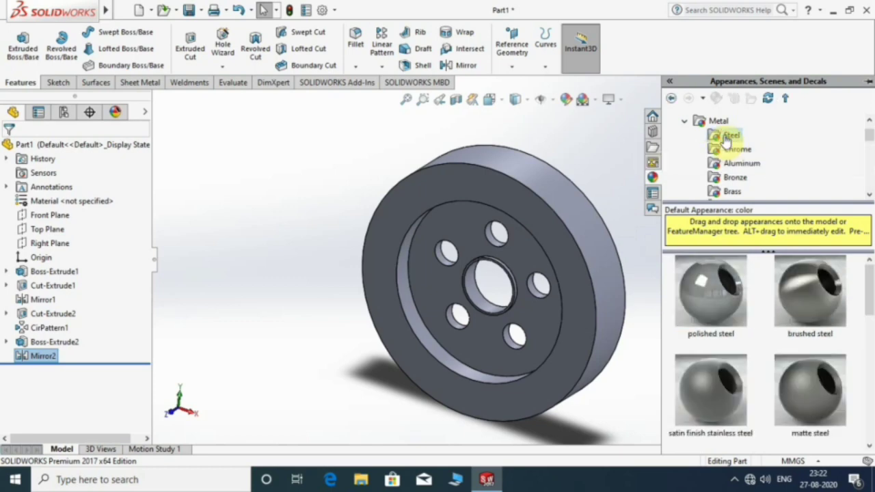
scroll(789, 319, "down", 3)
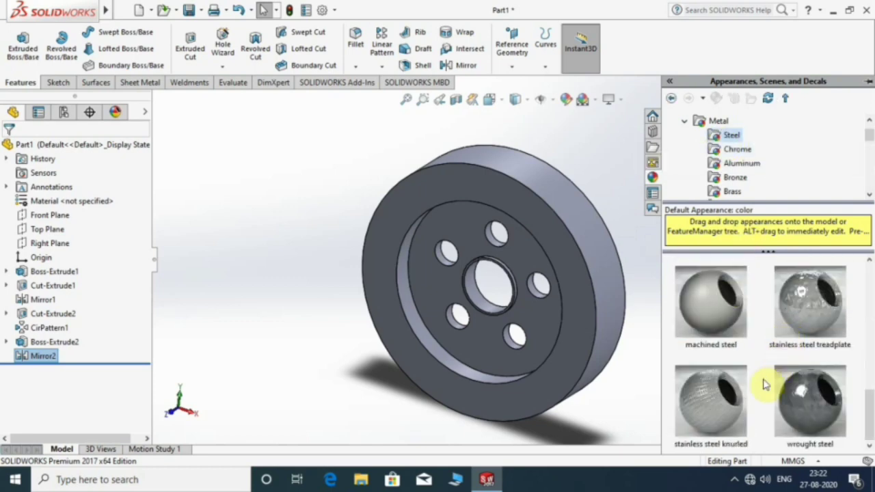
scroll(759, 362, "up", 3)
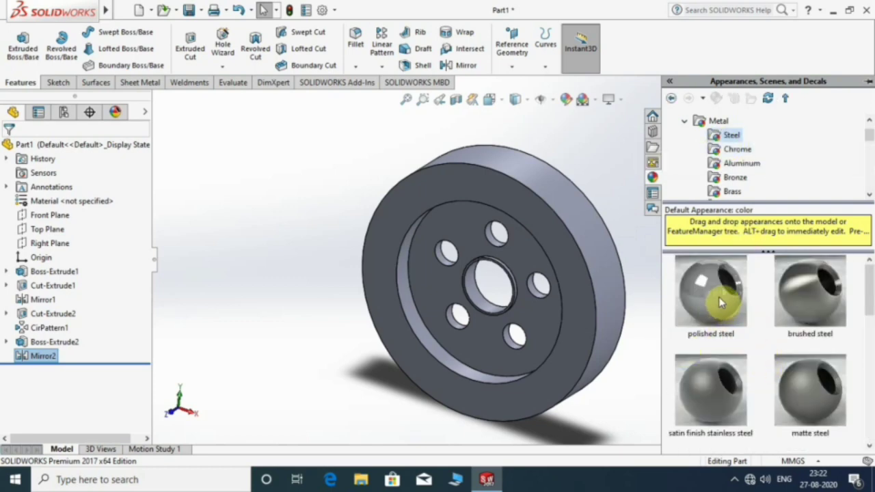
left_click_drag(714, 312, 537, 244)
left_click(539, 247)
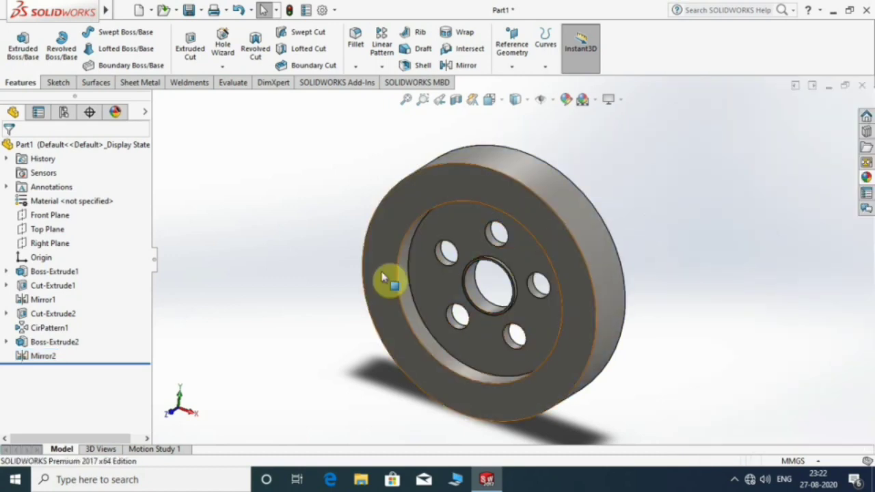
mouse_move(389, 279)
middle_mouse_down()
mouse_move(499, 264)
mouse_move(574, 308)
mouse_move(420, 307)
mouse_move(502, 316)
mouse_move(457, 348)
mouse_move(362, 385)
mouse_move(457, 418)
mouse_move(393, 398)
middle_mouse_up()
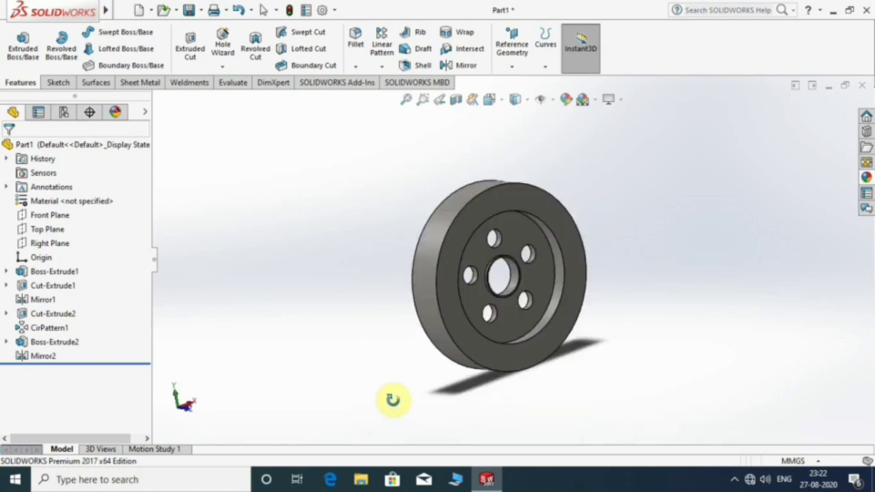
Step: Save the part as 'big pulley' in a new 'animation pulley' folder on drive D
left_click(170, 10)
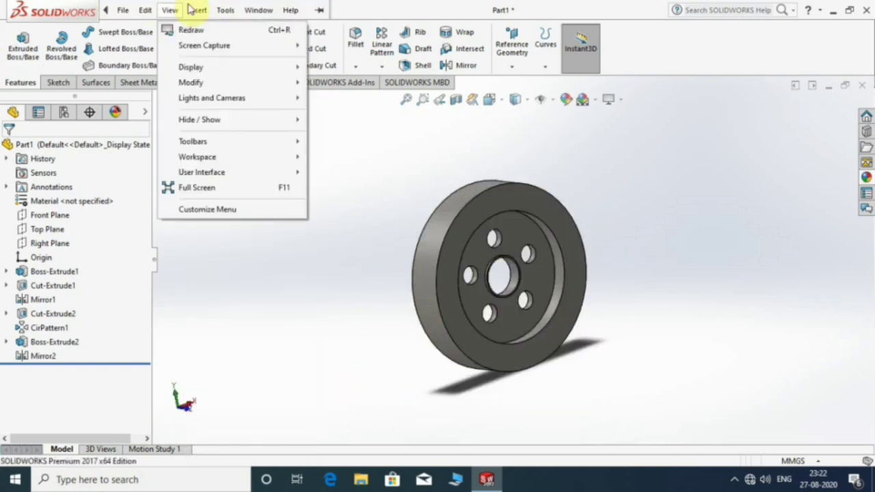
left_click(228, 11)
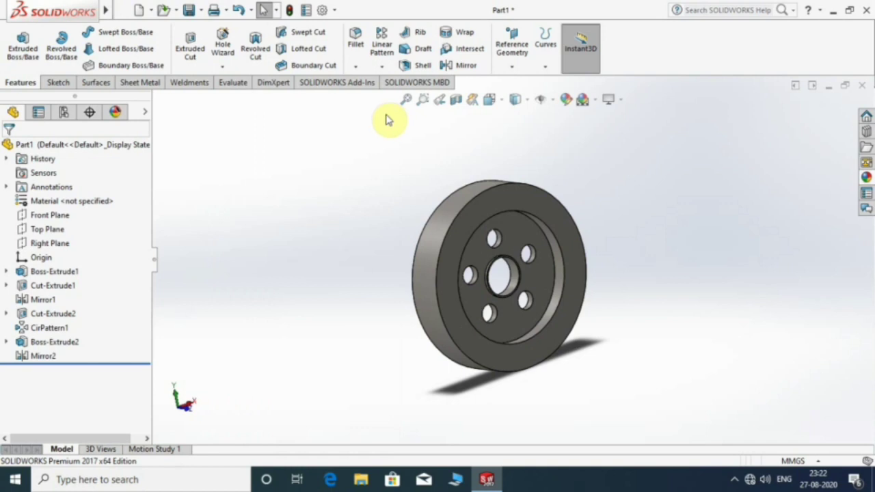
left_click(189, 11)
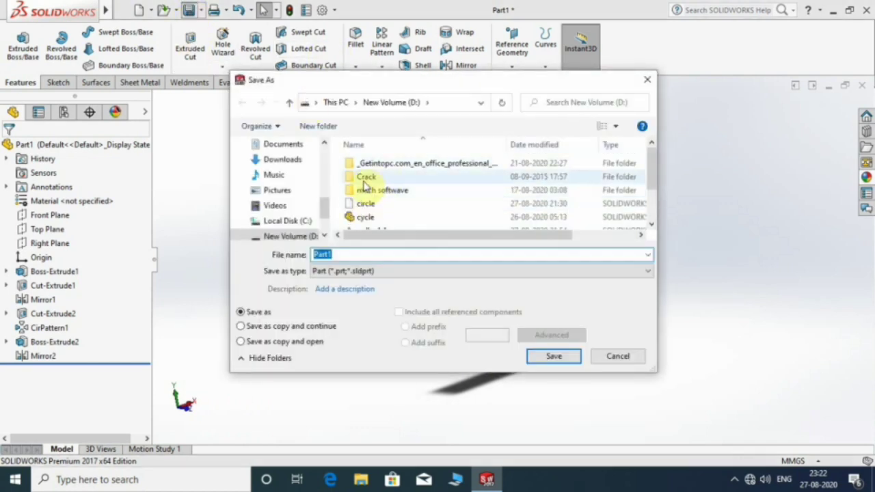
scroll(469, 196, "down", 2)
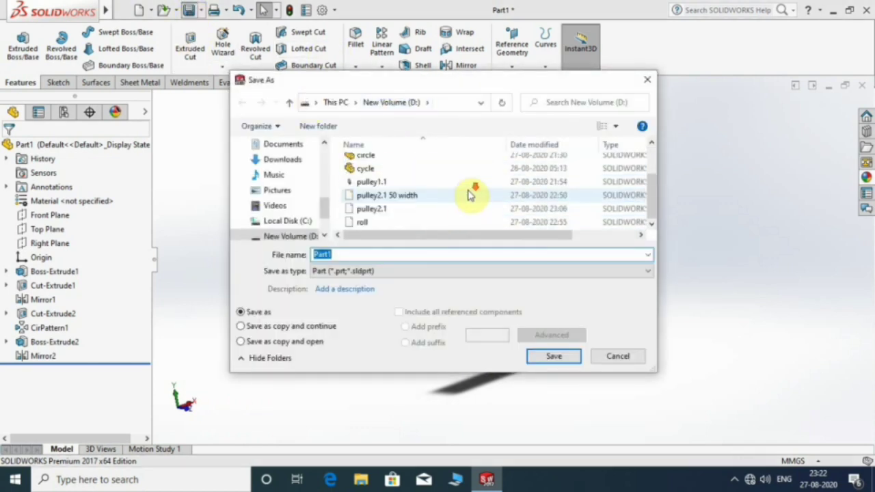
right_click(441, 222)
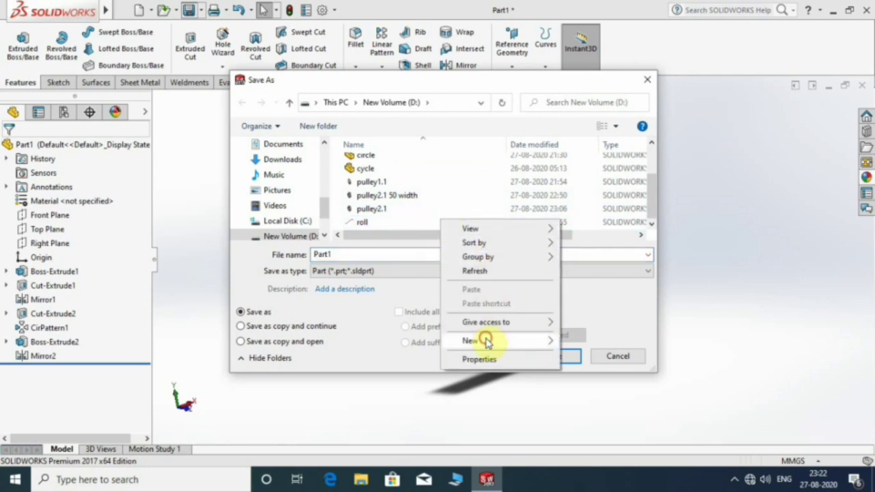
mouse_move(472, 340)
left_click(590, 126)
type("animation pulley")
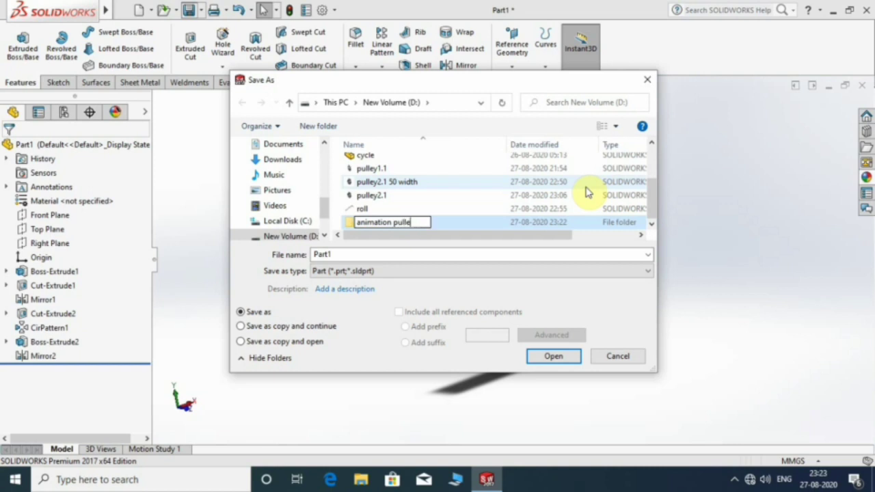
double_click(426, 222)
type("big pulley")
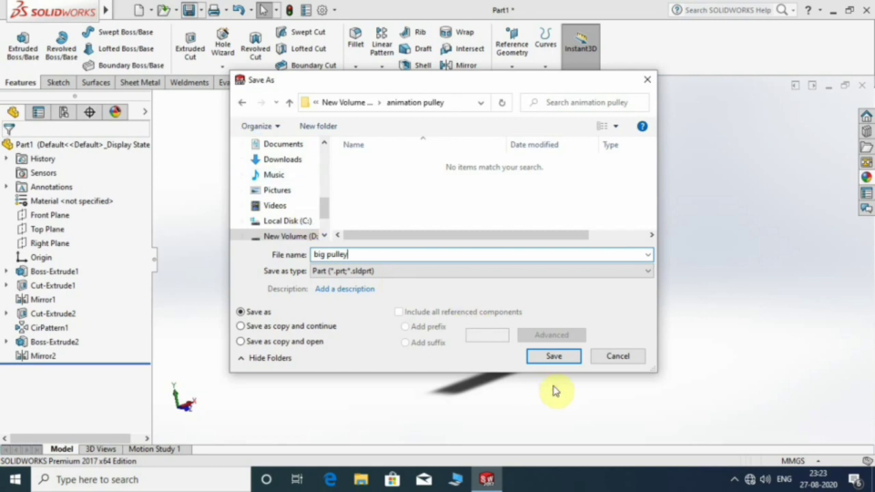
left_click(553, 356)
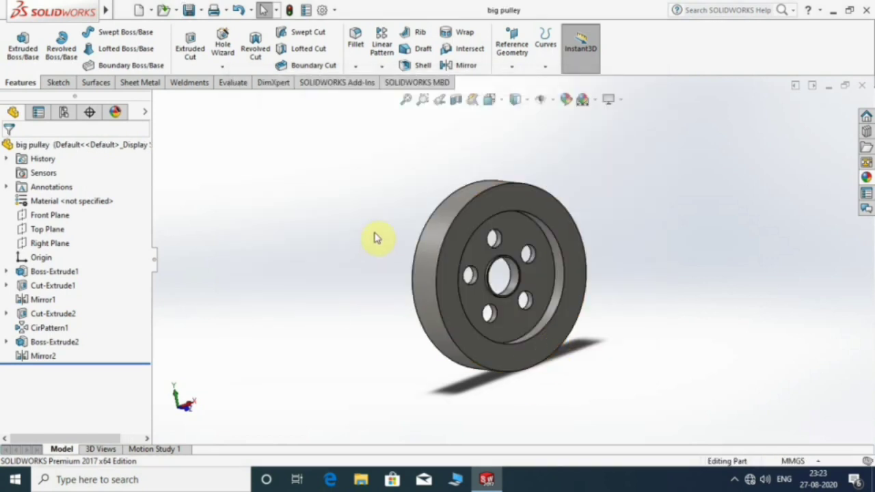
Step: Start a sketch on Top Plane, viewed normal, with a vertical centerline ending at the origin
mouse_move(416, 287)
middle_mouse_down()
mouse_move(449, 263)
mouse_move(430, 270)
mouse_move(462, 230)
middle_mouse_up()
scroll(432, 260, "down", 3)
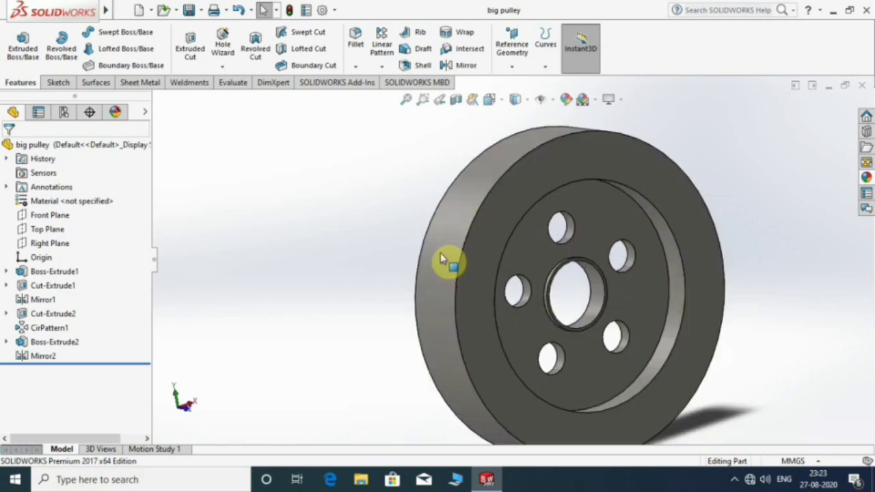
left_click(47, 229)
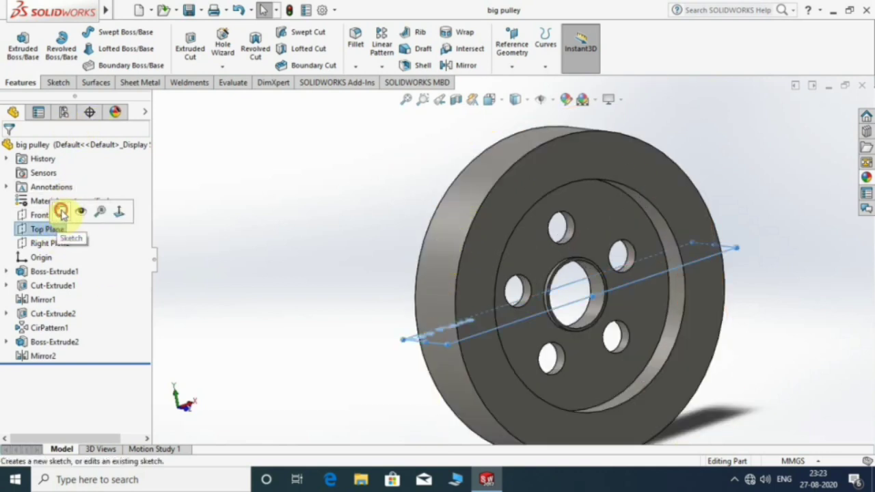
left_click(61, 212)
mouse_move(287, 224)
middle_mouse_down()
mouse_move(326, 248)
mouse_move(335, 336)
mouse_move(321, 314)
middle_mouse_up()
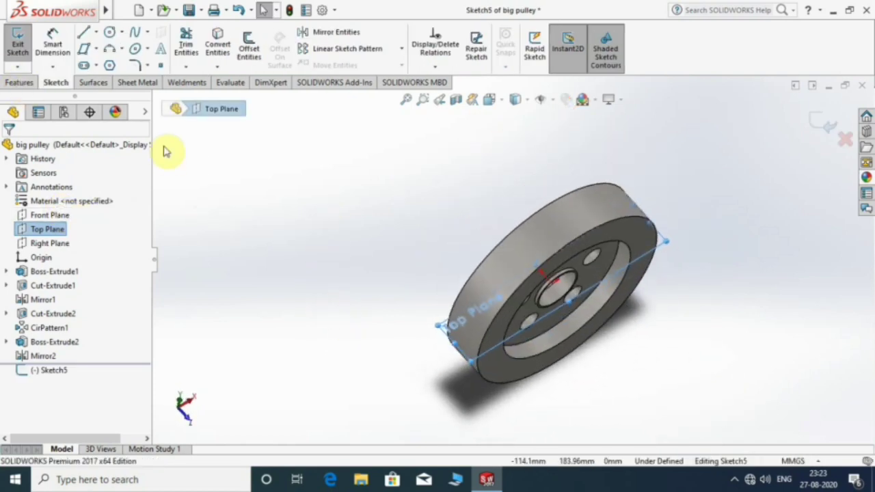
key("ctrl+8")
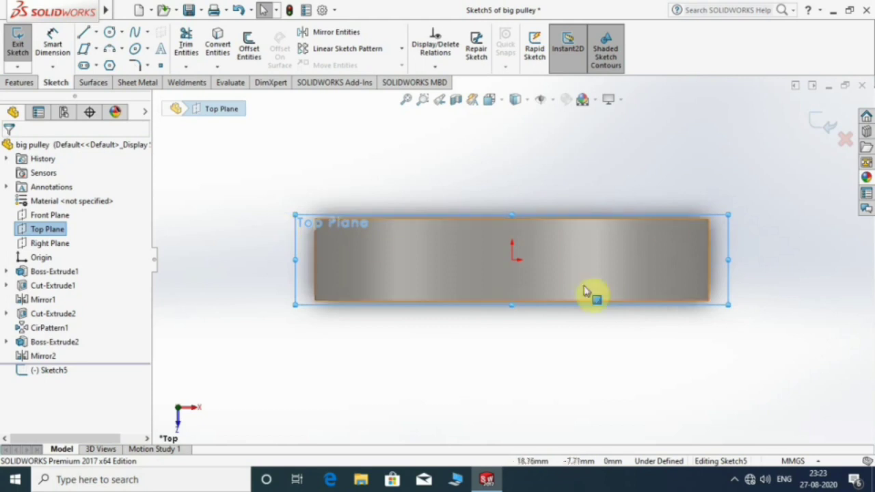
left_click(97, 32)
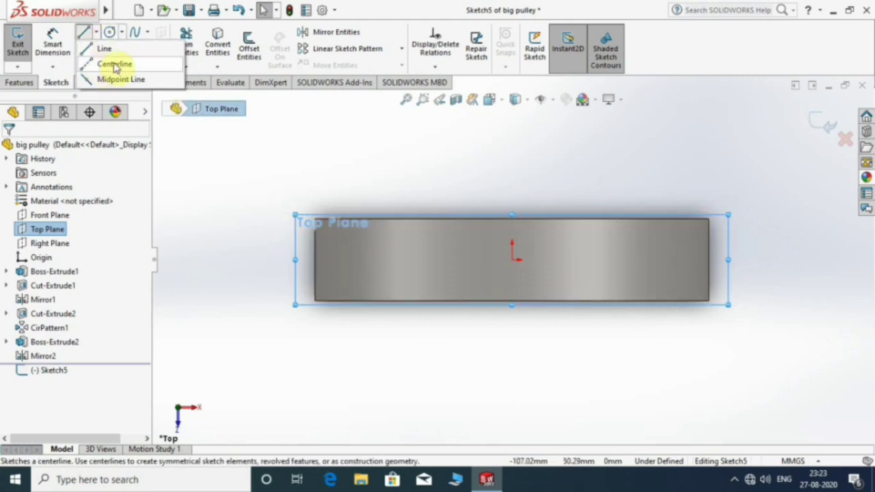
left_click(108, 67)
left_click(512, 162)
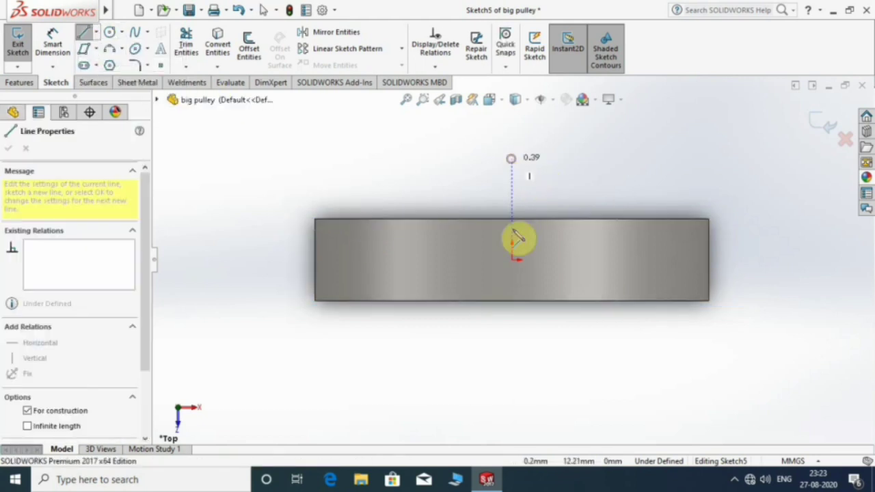
left_click(513, 271)
key("Escape")
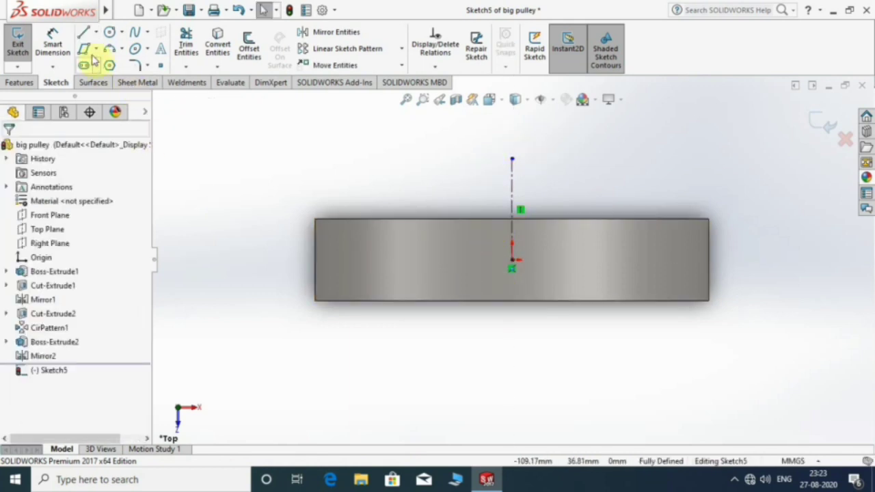
Step: Draw the closed groove profile lines at the pulley's rim edge
left_click(85, 36)
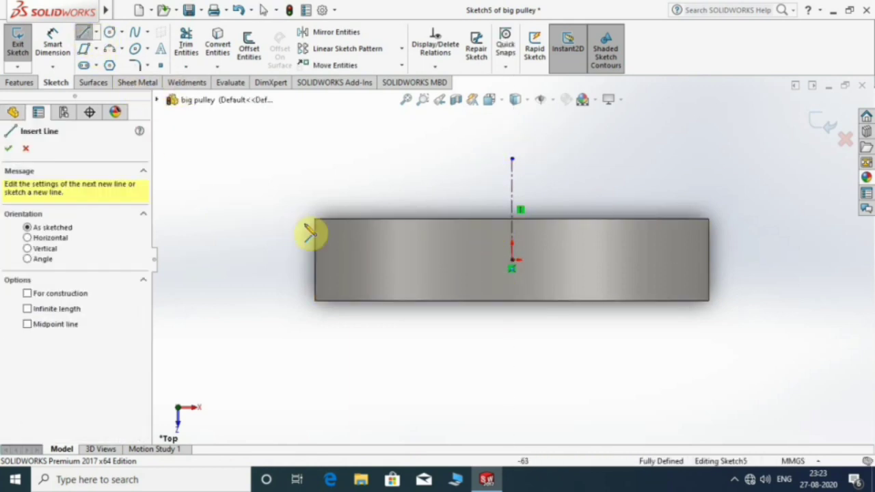
scroll(308, 231, "down", 2)
scroll(365, 242, "down", 2)
left_click(393, 260)
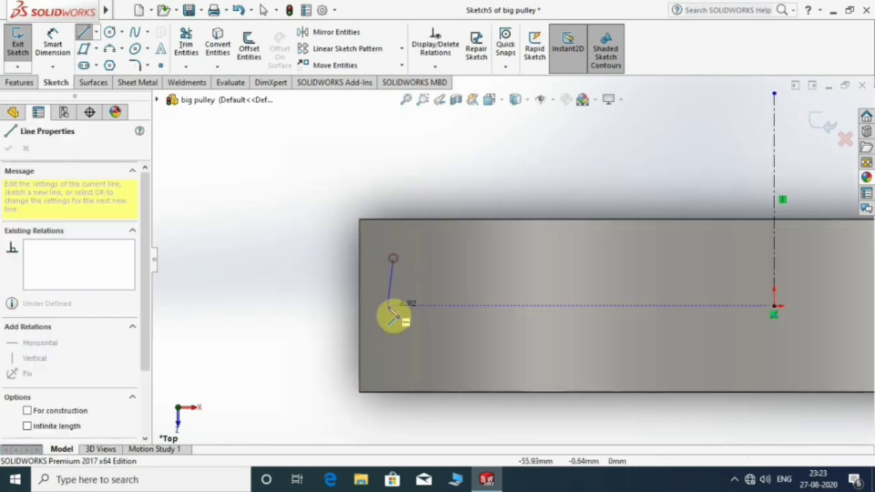
left_click(393, 354)
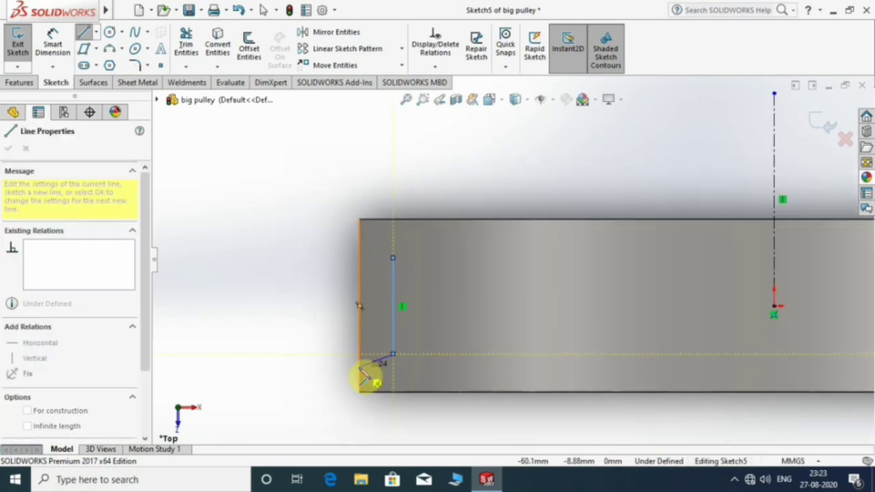
left_click(360, 367)
left_click(360, 232)
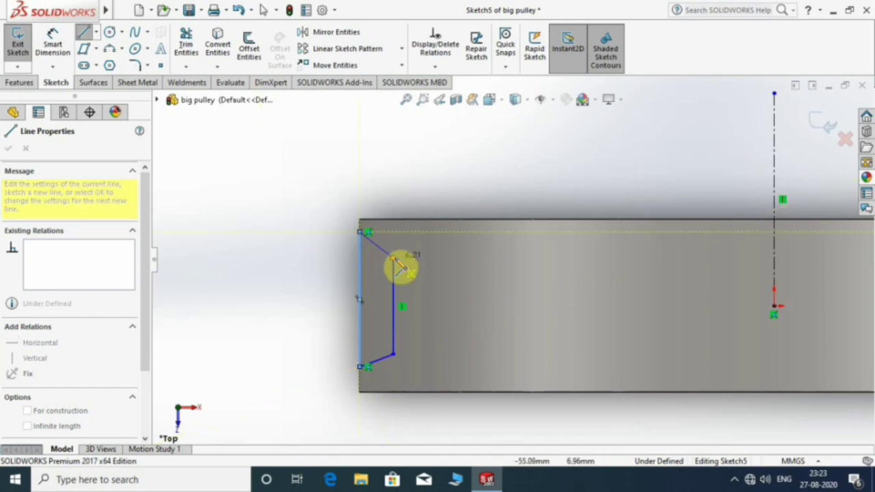
left_click(393, 260)
key("Escape")
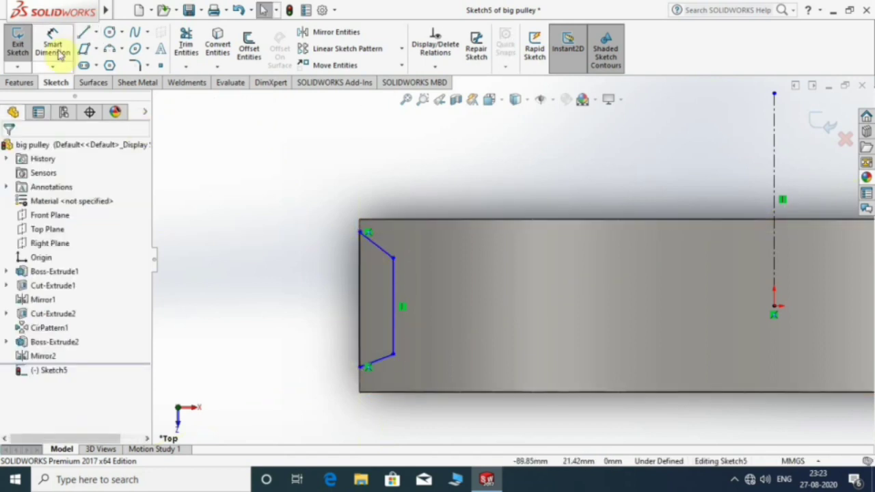
Step: Dimension the profile's upper corner 3 mm from the part's top edge
left_click(55, 48)
scroll(371, 147, "down", 2)
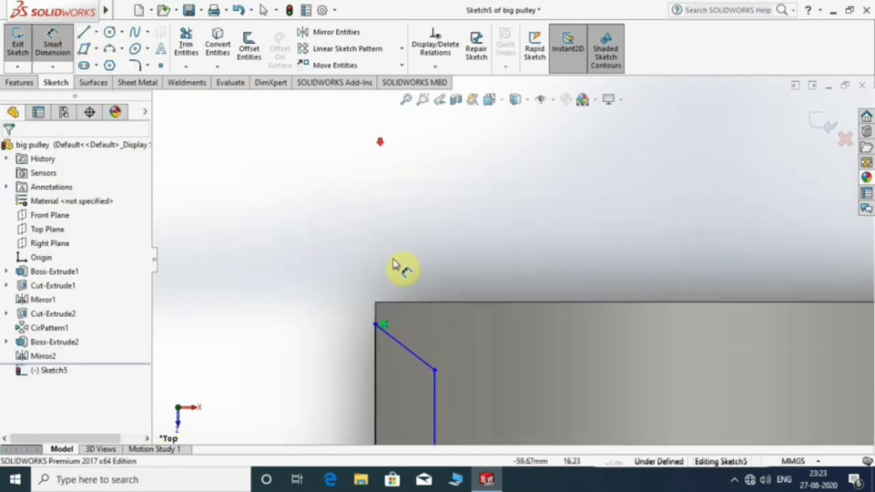
scroll(391, 301, "down", 2)
scroll(391, 301, "down", 1)
left_click(419, 299)
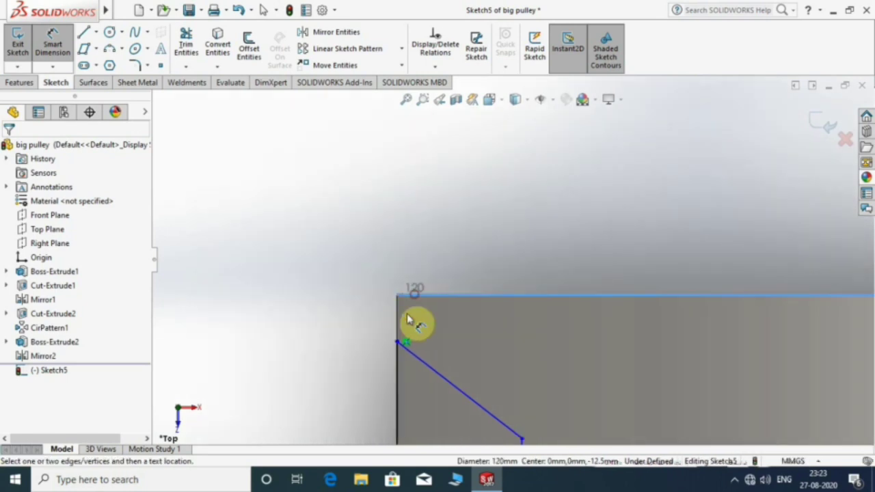
left_click(402, 345)
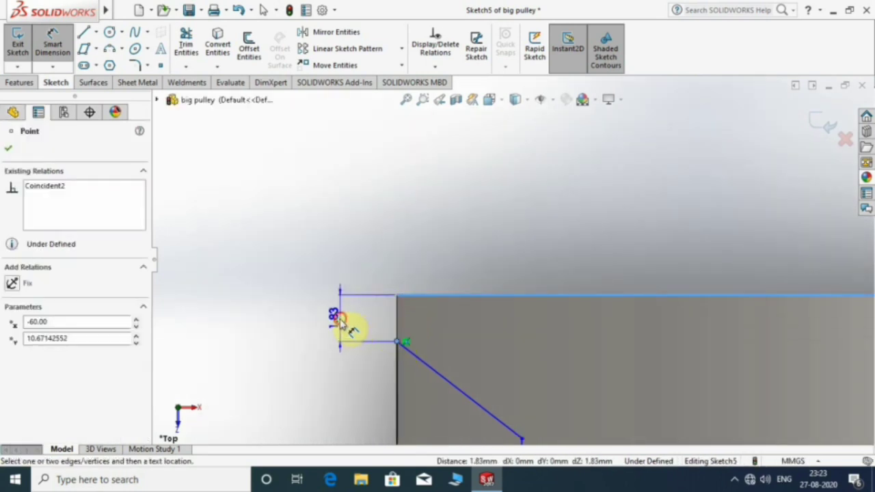
left_click(339, 319)
type("3")
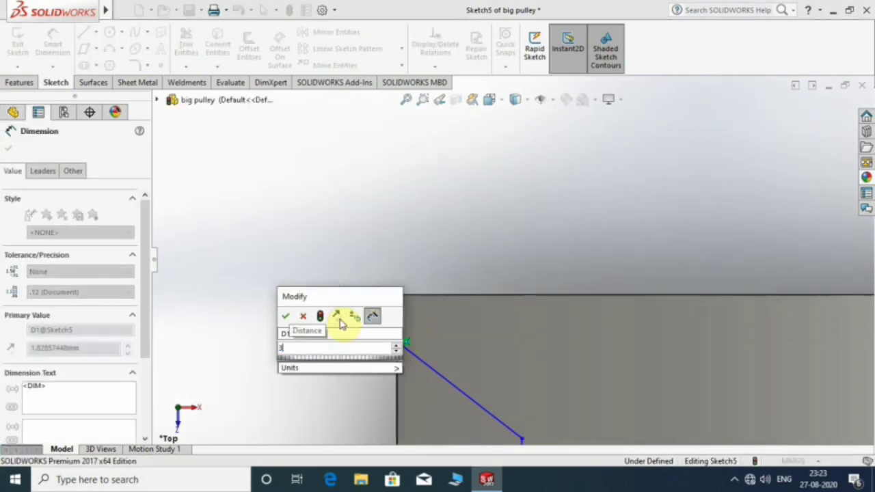
key("Return")
Step: Dimension the profile's lower corner 3 mm from the part's bottom edge
scroll(414, 194, "up", 2)
scroll(410, 205, "up", 1)
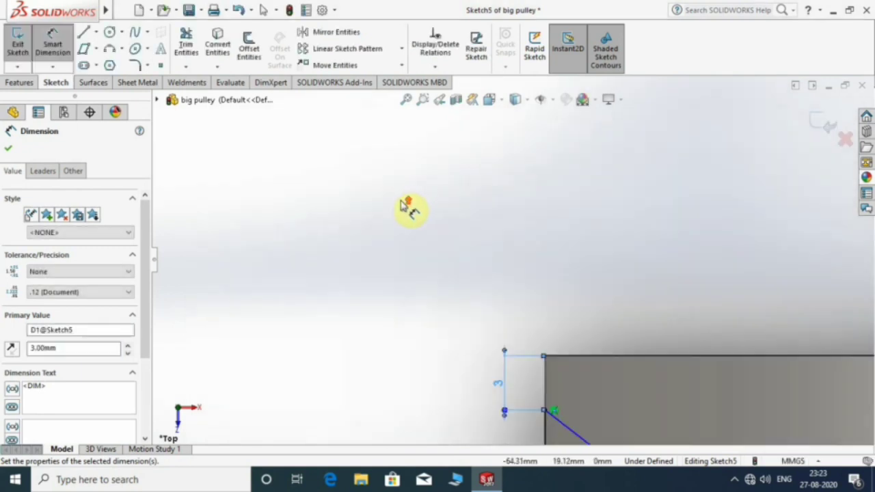
scroll(465, 287, "up", 1)
scroll(424, 248, "up", 1)
scroll(531, 346, "down", 2)
scroll(555, 354, "down", 2)
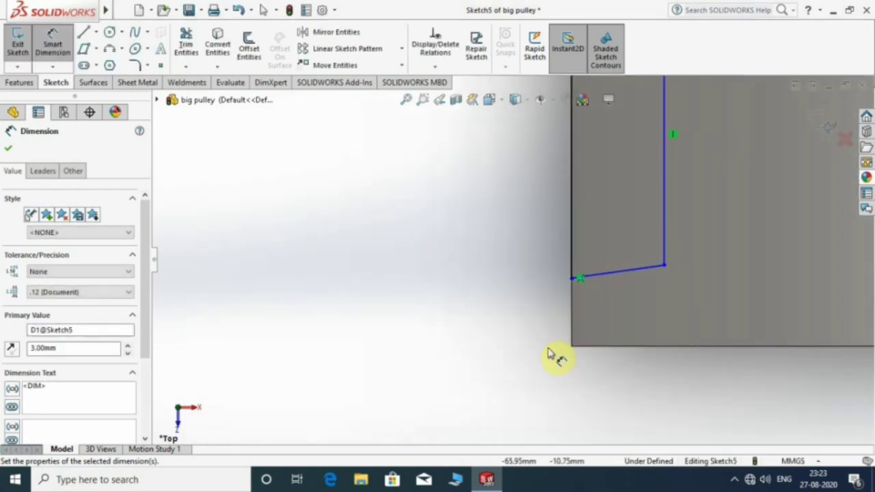
left_click(578, 349)
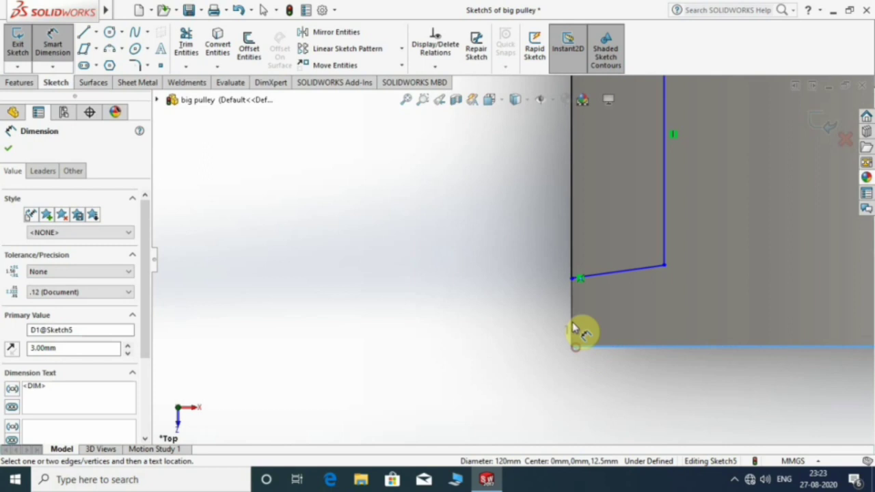
left_click(574, 279)
left_click(459, 332)
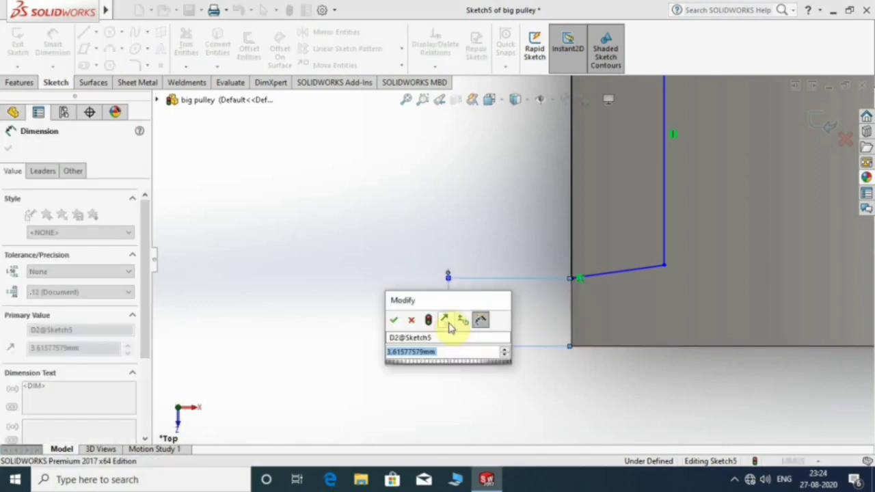
type("3")
key("Return")
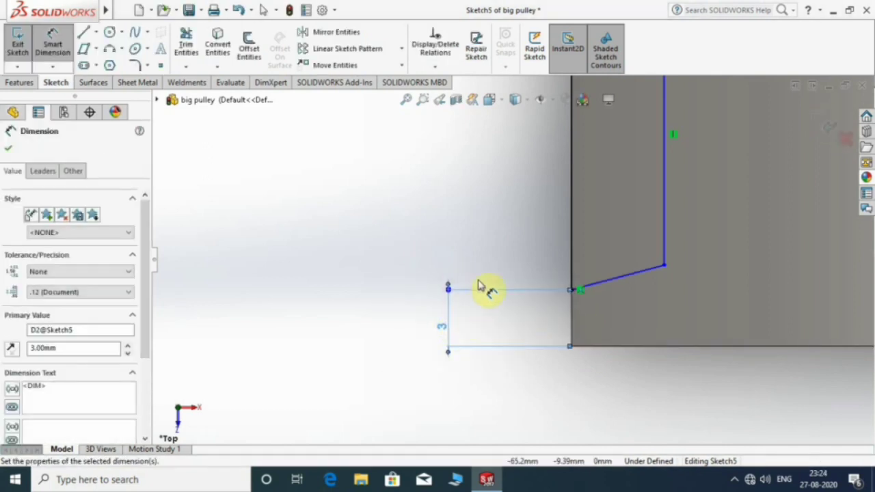
Step: Set the groove depth between its vertical sides to 6 mm
scroll(482, 287, "up", 3)
scroll(578, 214, "down", 2)
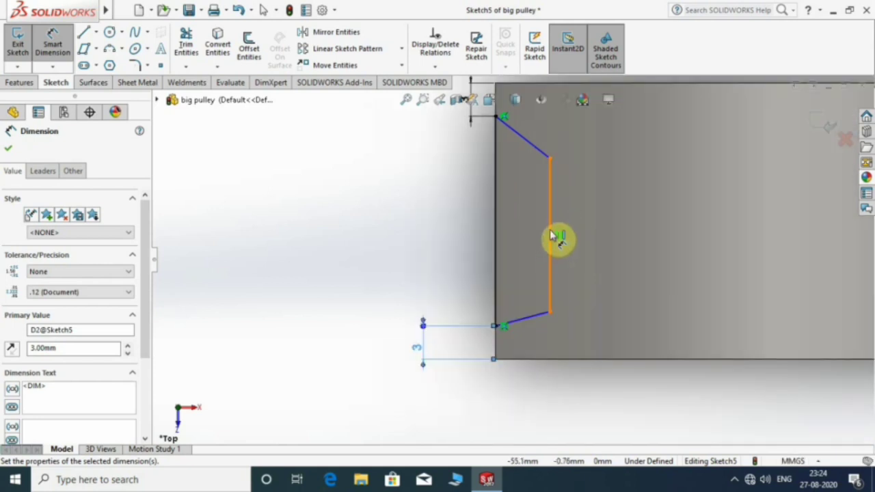
left_click(551, 236)
left_click(497, 236)
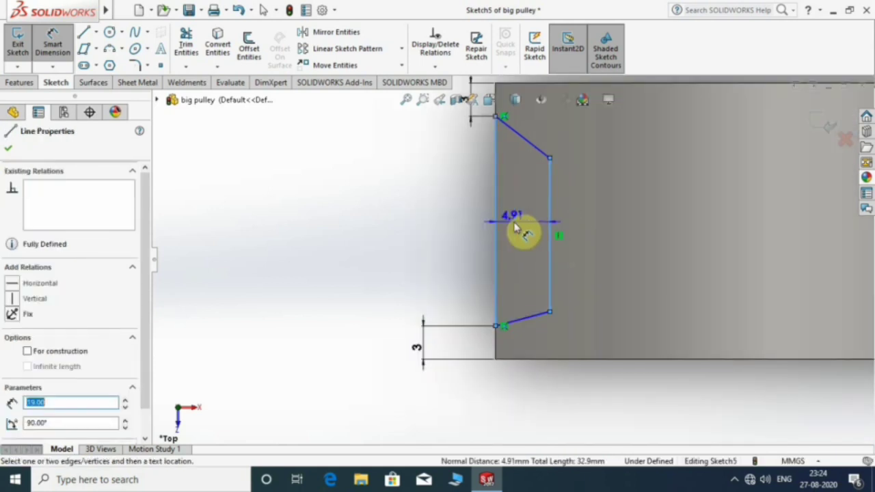
left_click(516, 227)
type("6")
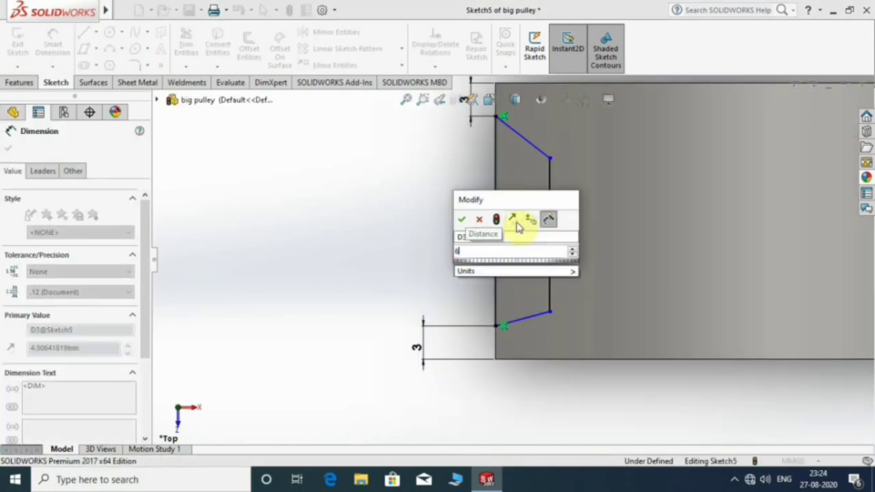
key("Return")
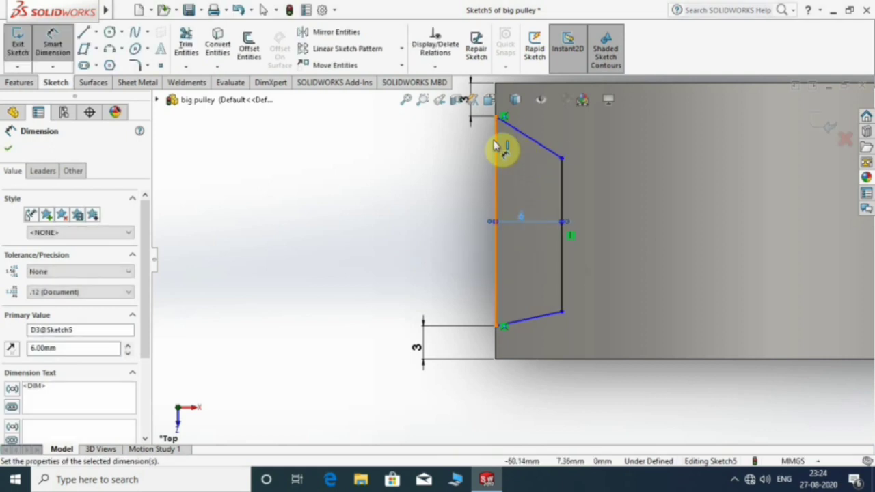
Step: Add the 60° angles for the upper and lower slanted groove sides
left_click(497, 146)
left_click(524, 132)
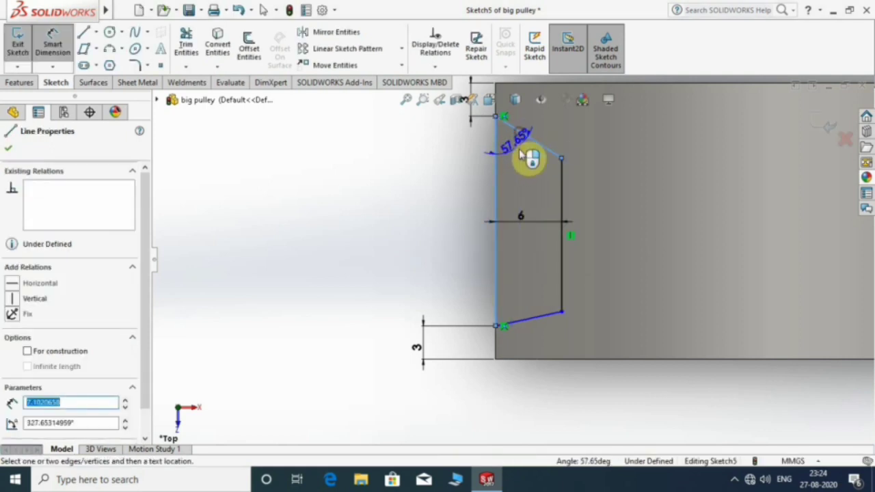
left_click(519, 158)
type("3")
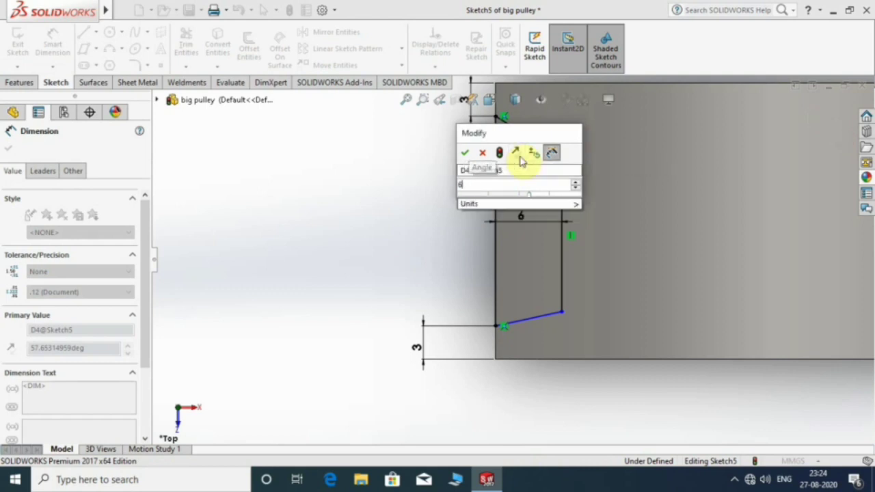
type("0")
key("Return")
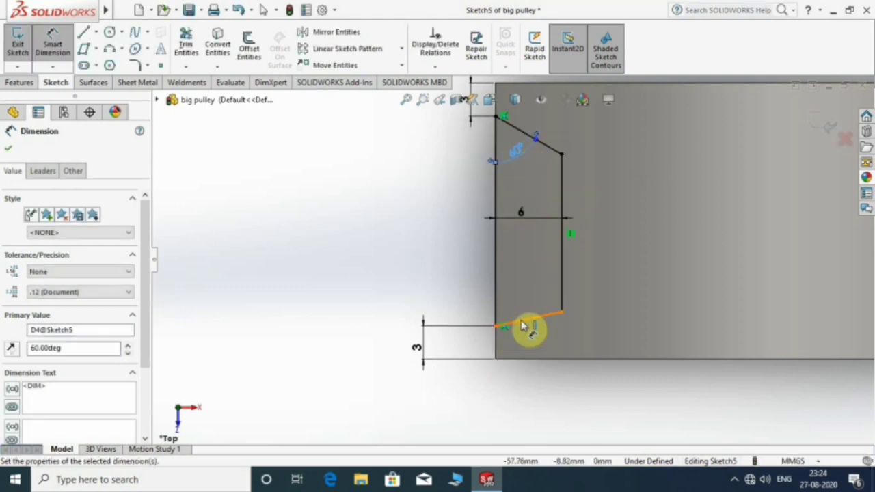
left_click(512, 321)
left_click(498, 306)
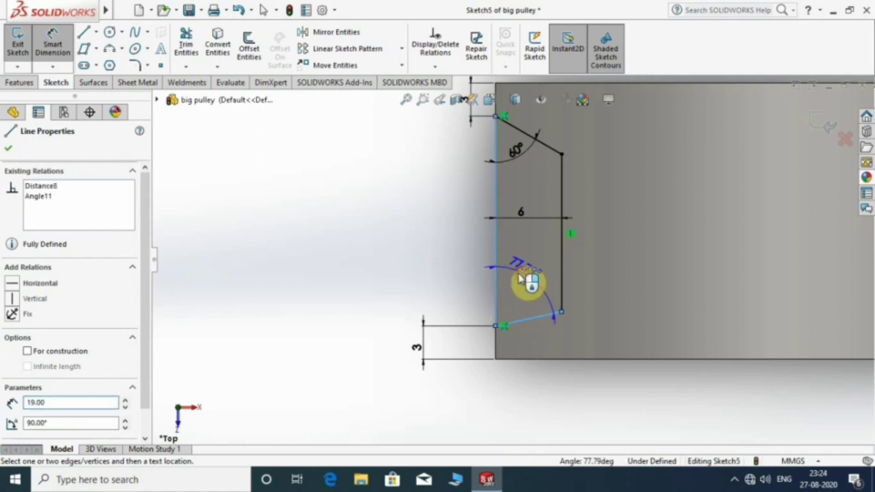
left_click(525, 280)
type("60")
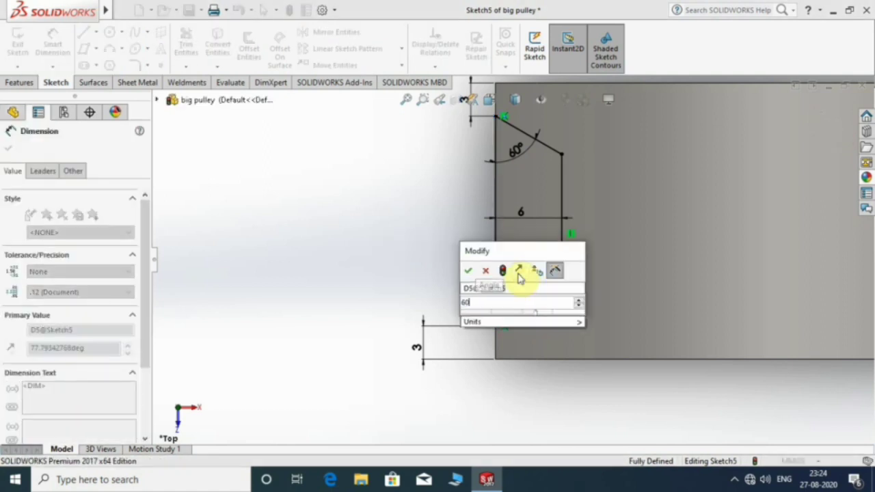
key("Return")
scroll(511, 239, "down", 2)
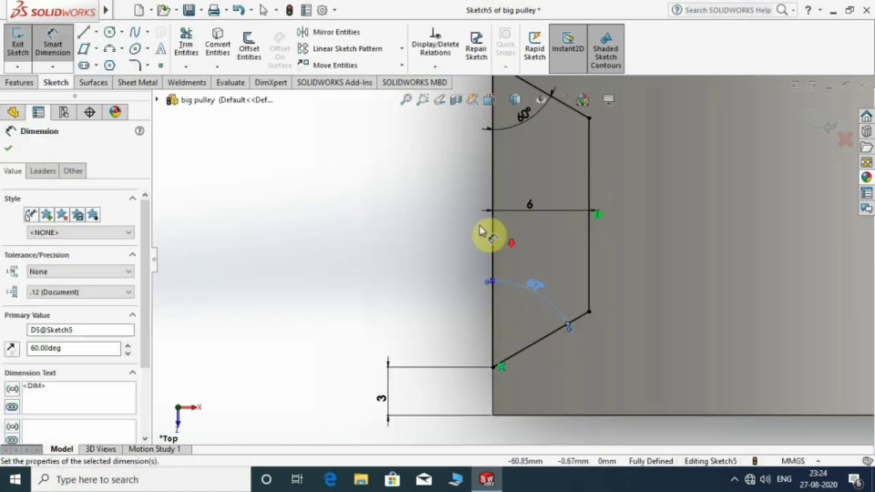
scroll(485, 235, "up", 3)
scroll(458, 252, "up", 2)
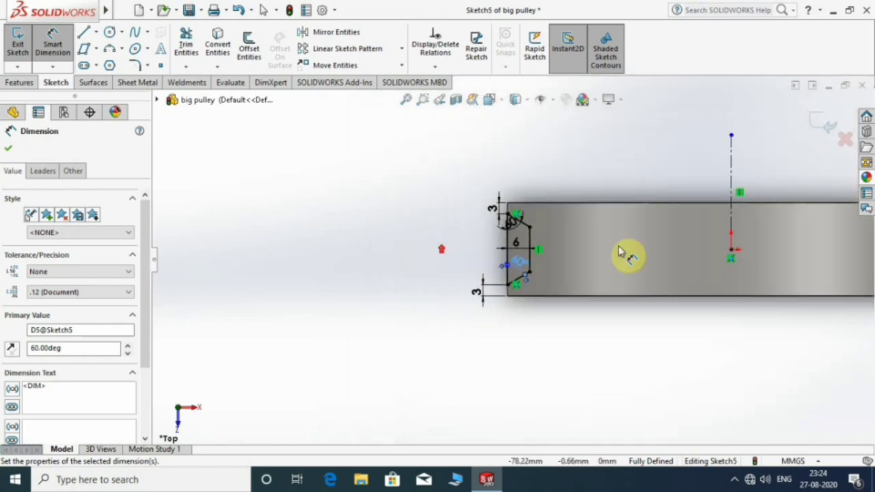
Step: Revolve-cut the groove profile 360° about the centerline to form the rim V-groove
left_click(11, 150)
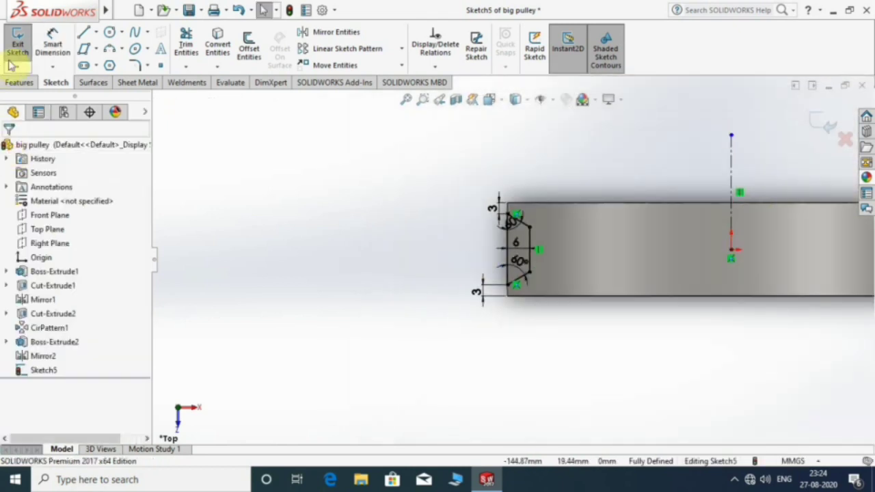
left_click(30, 82)
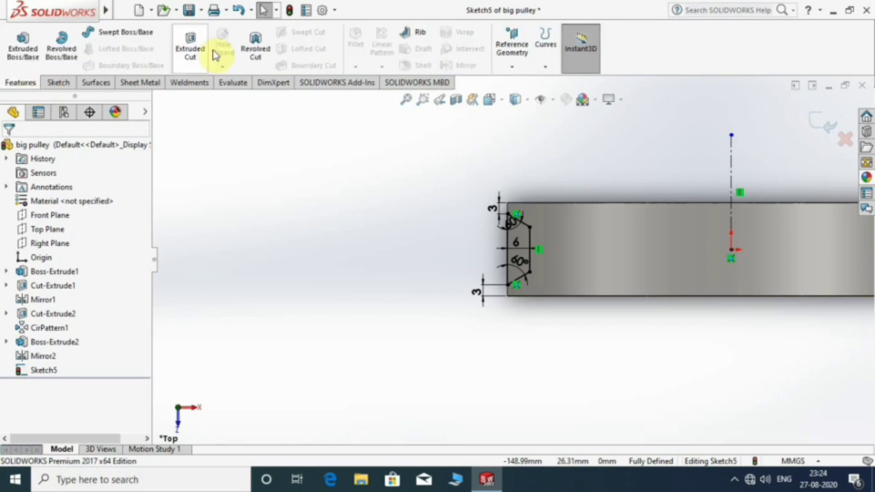
left_click(260, 52)
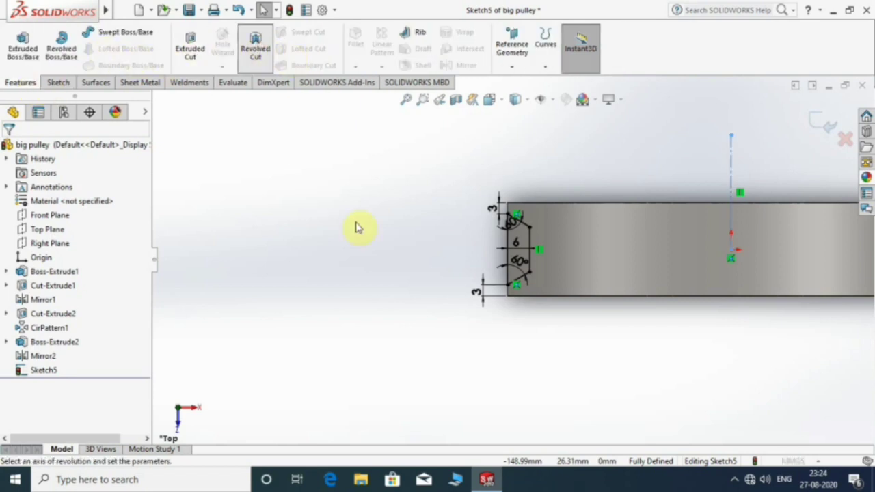
mouse_move(517, 209)
middle_mouse_down()
mouse_move(570, 201)
mouse_move(688, 239)
mouse_move(445, 228)
middle_mouse_up()
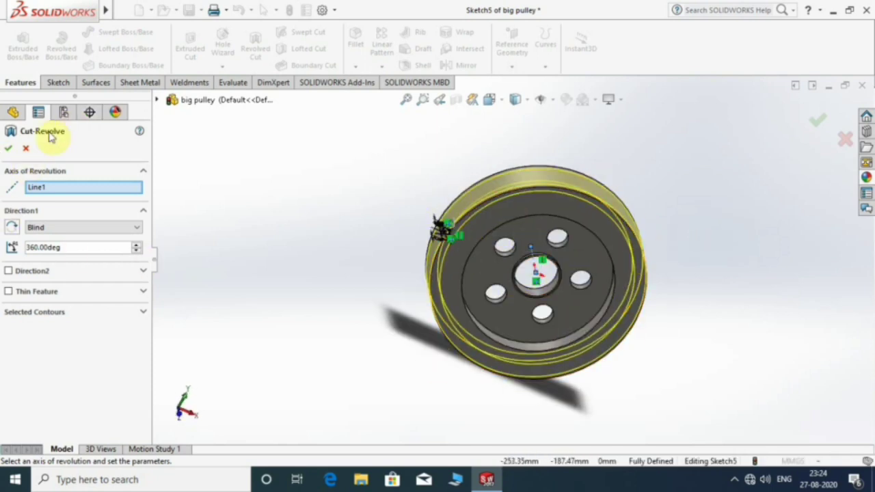
mouse_move(273, 220)
middle_mouse_down()
mouse_move(383, 201)
mouse_move(463, 158)
mouse_move(578, 196)
middle_mouse_up()
mouse_move(437, 221)
middle_mouse_down()
mouse_move(474, 197)
mouse_move(480, 236)
middle_mouse_up()
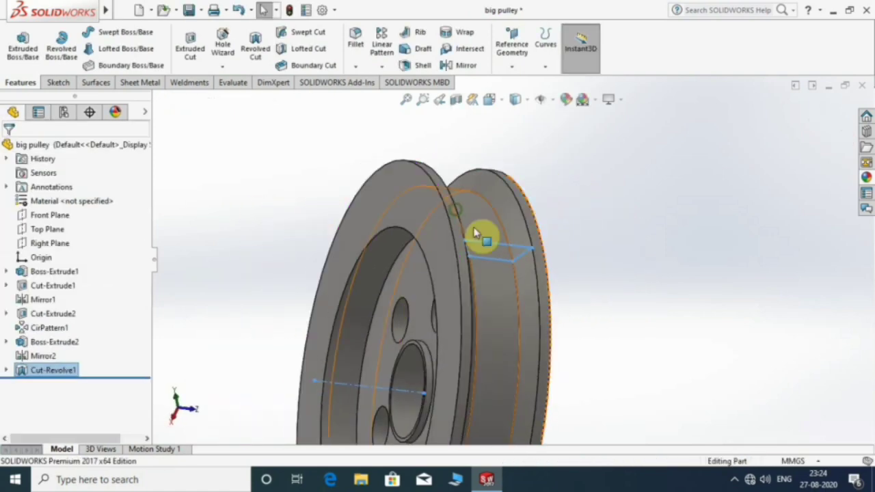
mouse_move(589, 244)
middle_mouse_down()
mouse_move(460, 262)
mouse_move(449, 278)
middle_mouse_up()
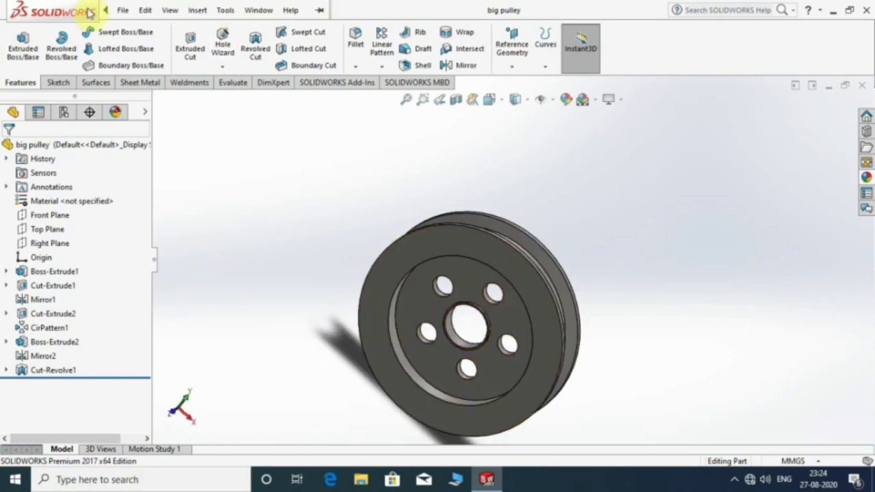
Step: Create a new blank part document, Part2
left_click(123, 10)
left_click(136, 30)
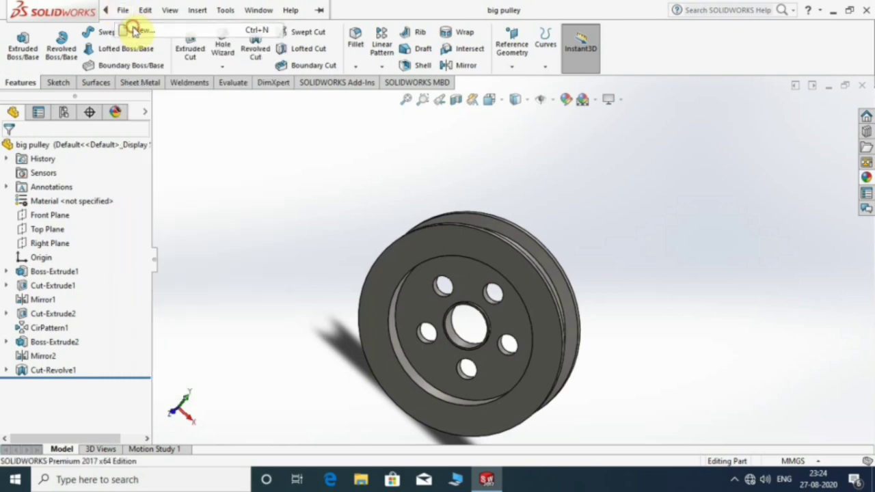
left_click(250, 177)
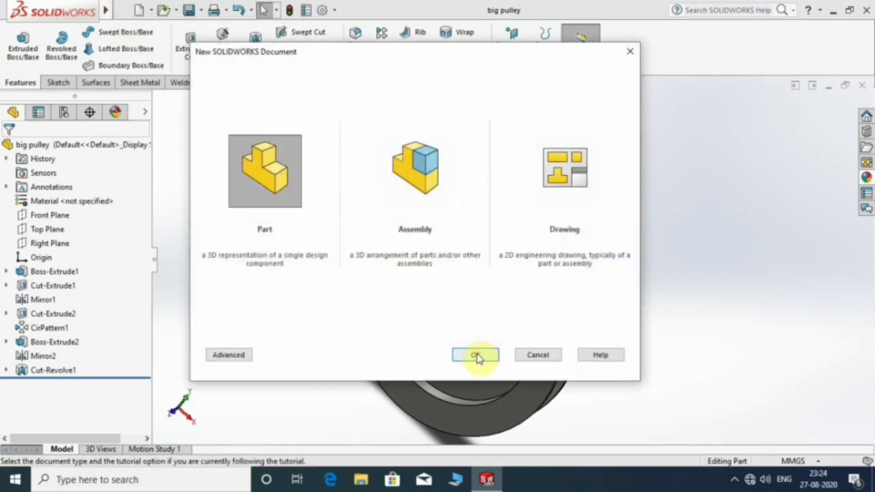
left_click(476, 356)
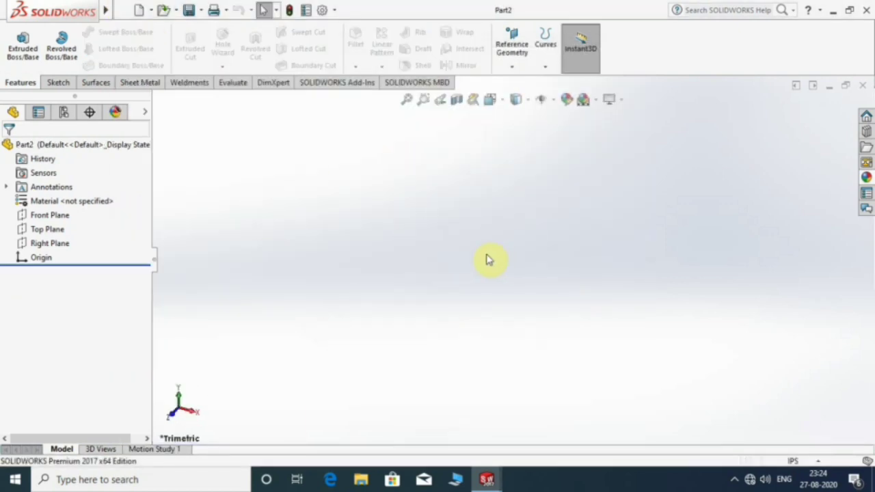
Step: Set Part2's document units to MMGS and select the Front Plane
left_click(321, 10)
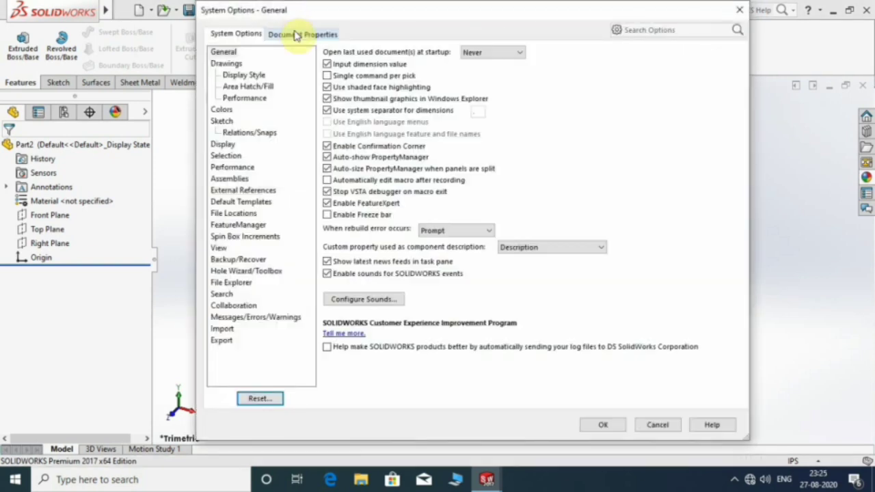
left_click(294, 32)
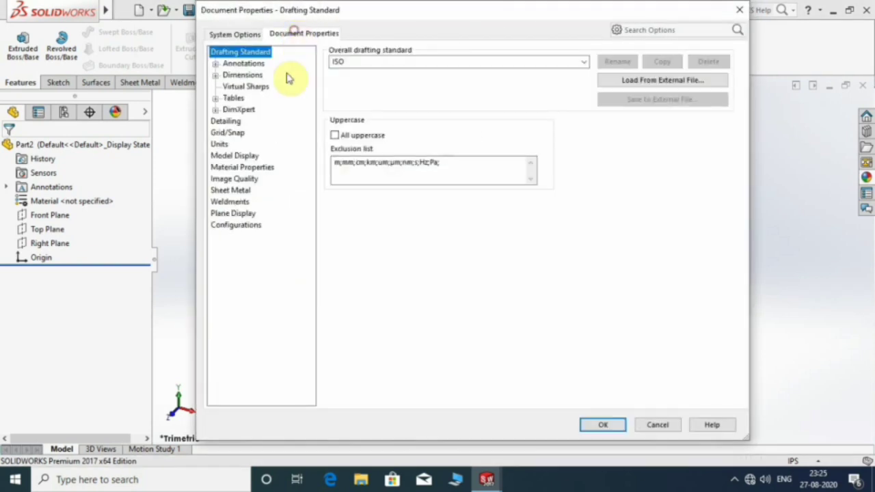
left_click(218, 144)
left_click(334, 80)
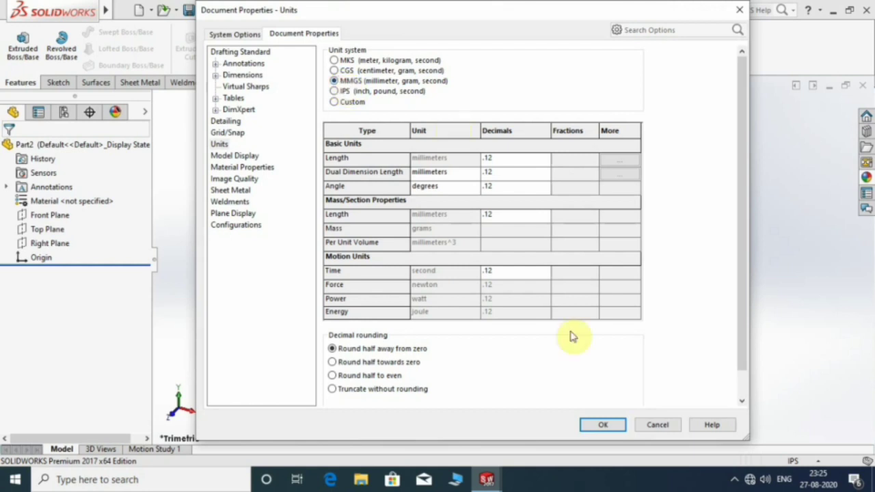
left_click(602, 424)
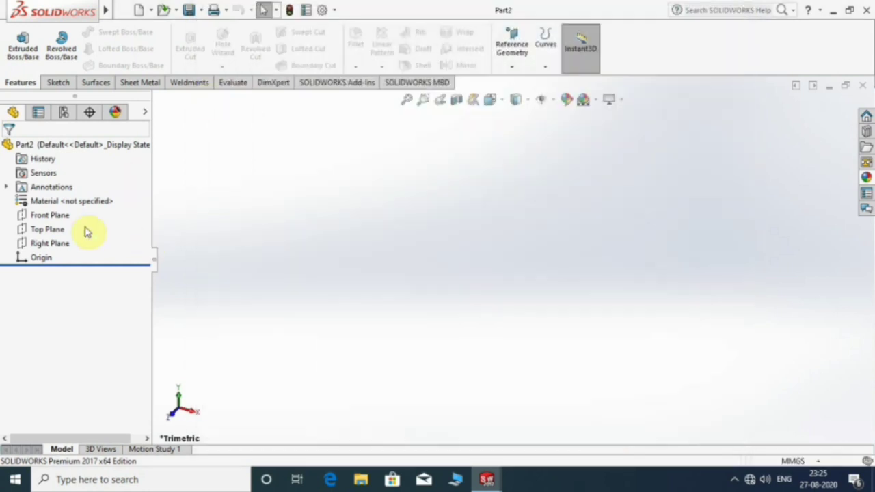
left_click(49, 217)
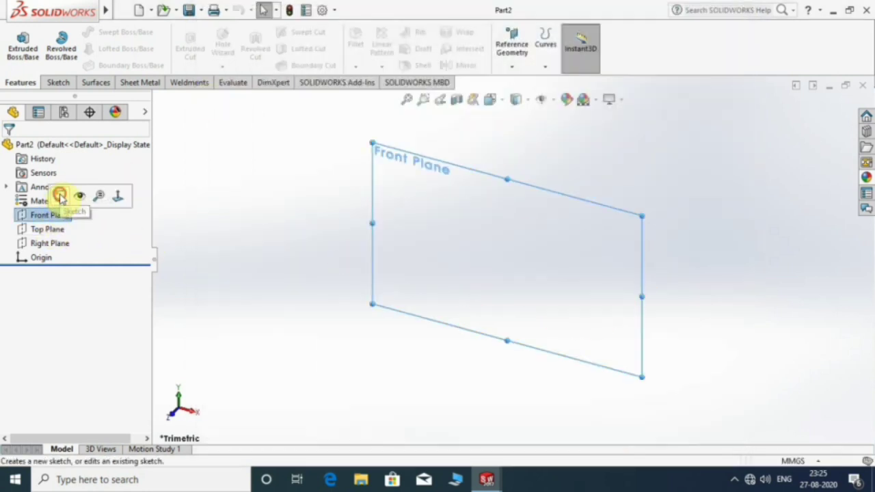
Step: Start a Front Plane sketch with two concentric circles centred on the origin
left_click(60, 197)
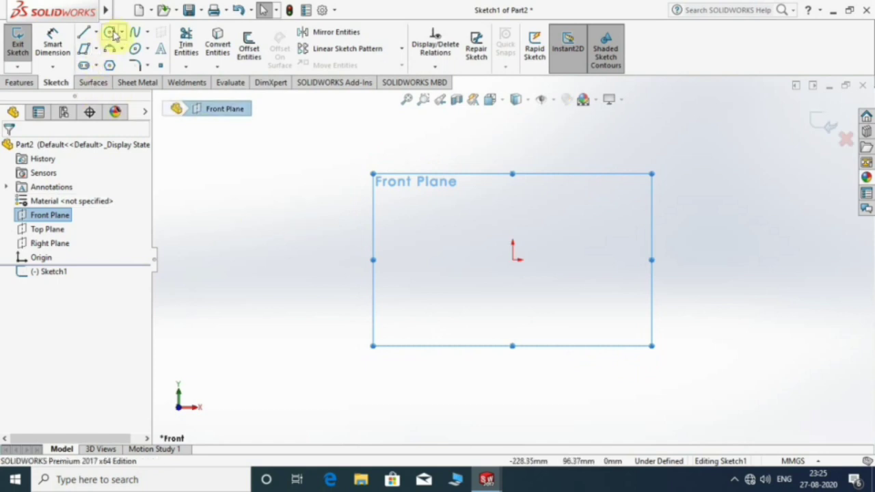
left_click(111, 33)
left_click_drag(514, 259, 514, 156)
left_click_drag(514, 265, 518, 205)
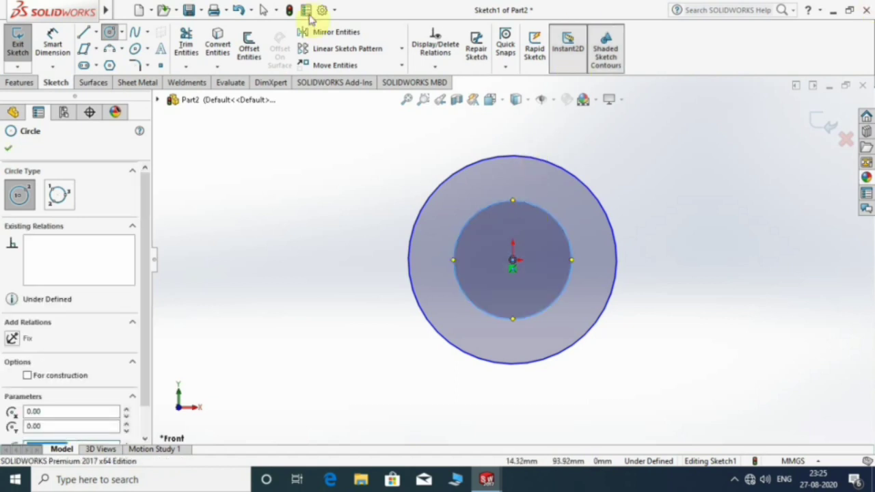
Step: Dimension the outer circle to Ø80 and the inner circle to Ø20
left_click(55, 46)
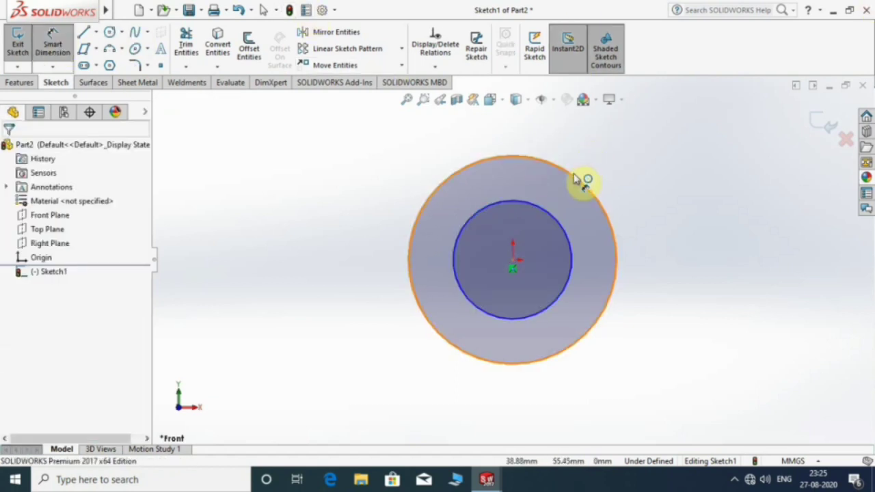
left_click(575, 174)
left_click(743, 224)
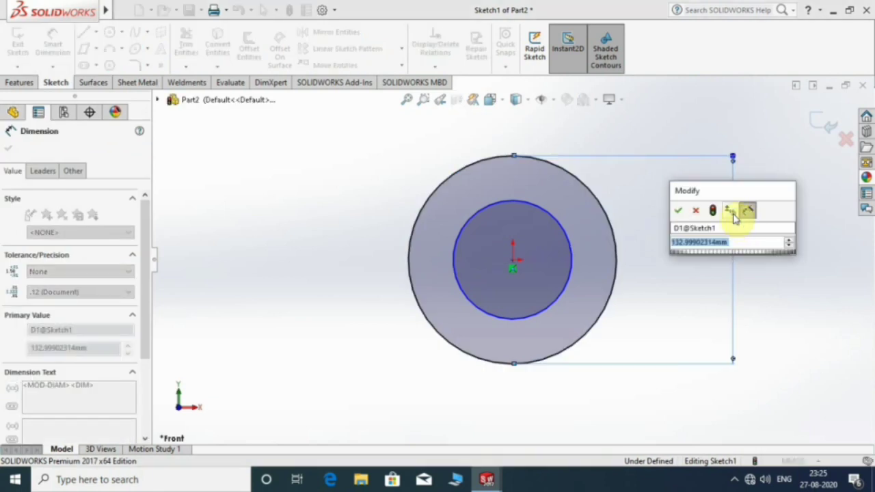
type("80")
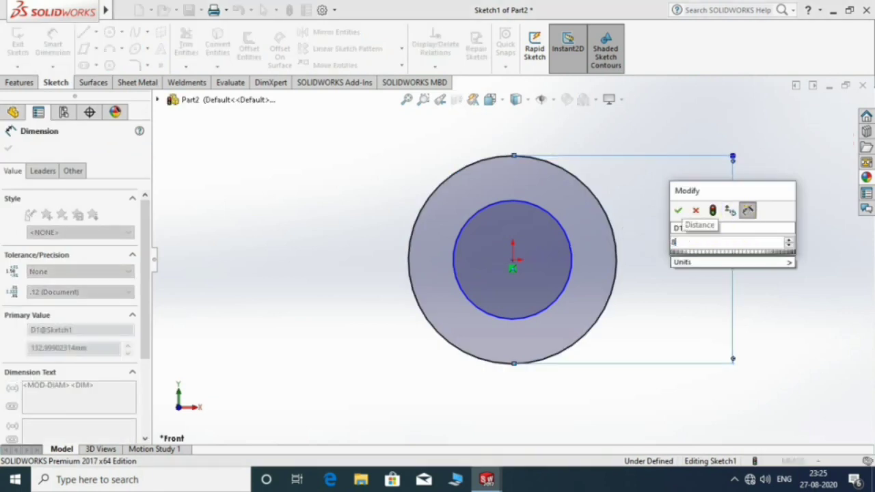
key("Return")
left_click(566, 258)
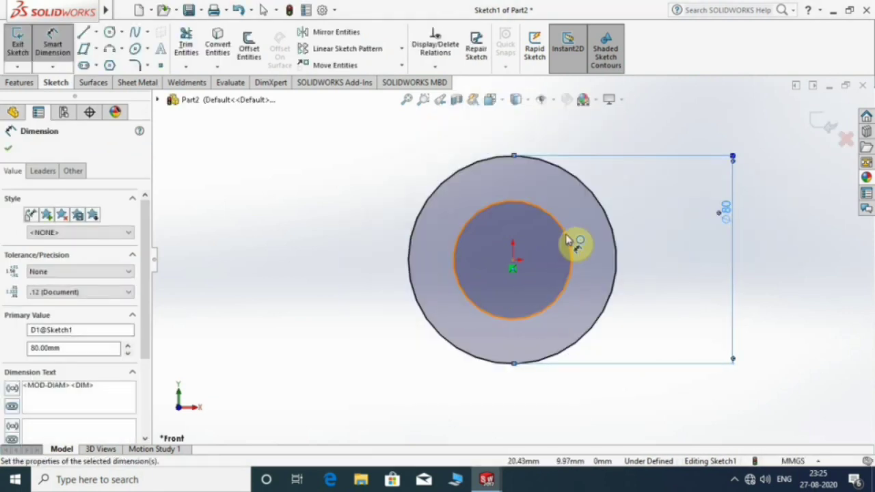
left_click(684, 256)
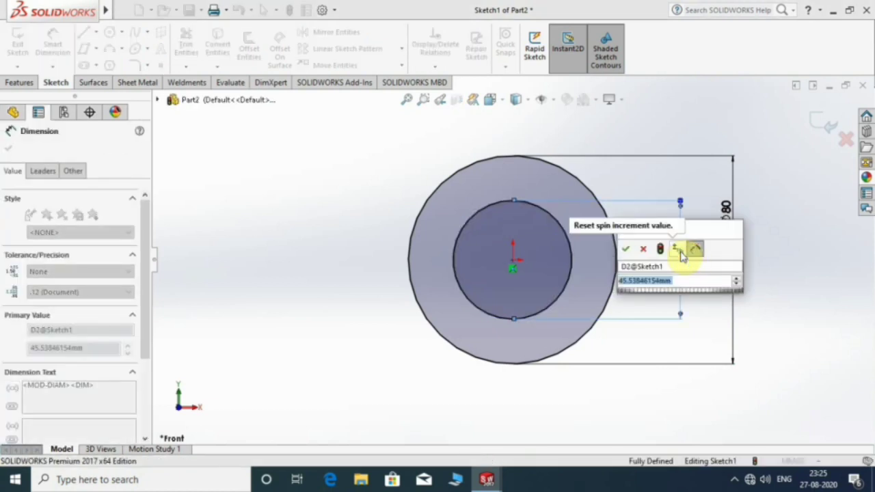
type("20")
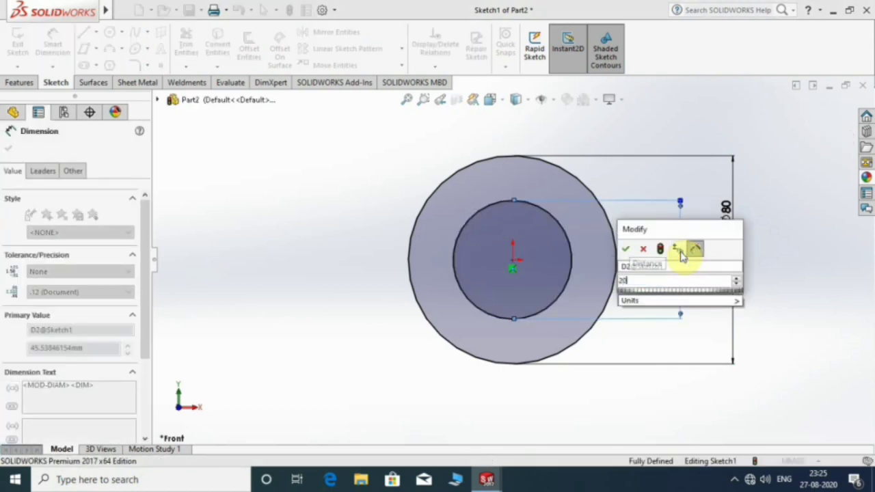
key("Return")
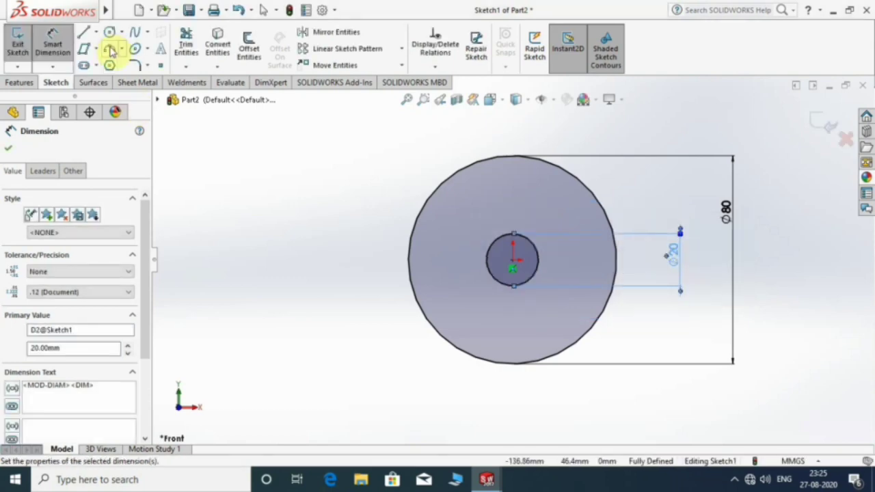
left_click(8, 149)
Step: Extrude the Ø80/Ø20 sketch Blind 25 mm into a disc, Boss-Extrude1
left_click(19, 82)
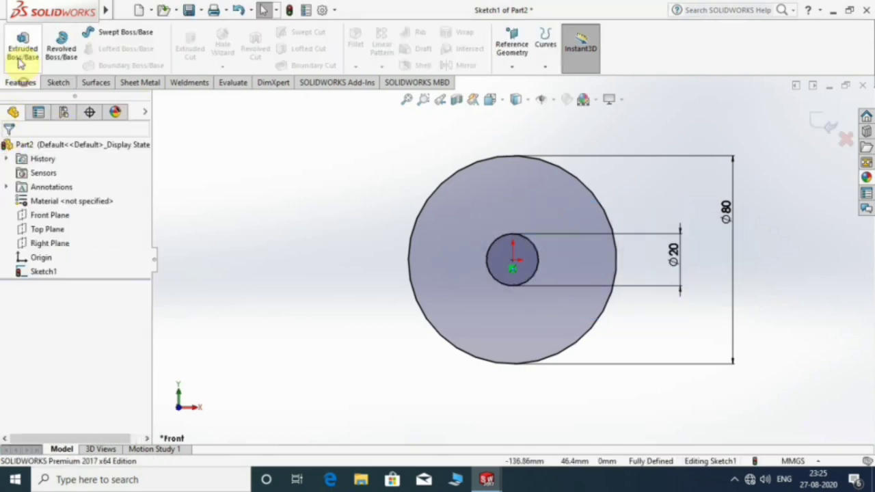
left_click(23, 45)
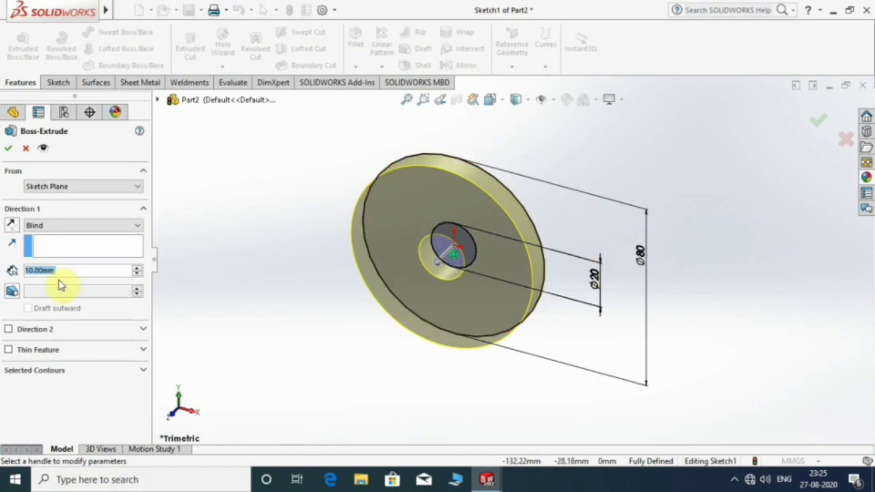
type("20")
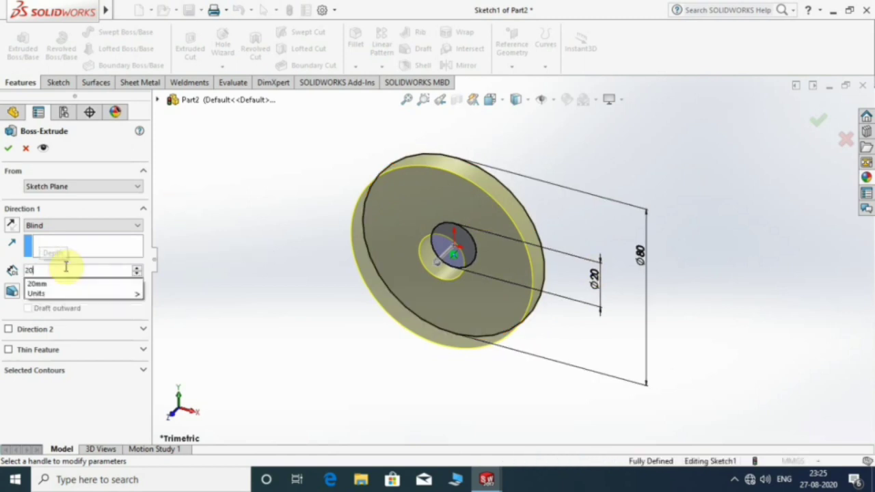
key("BackSpace")
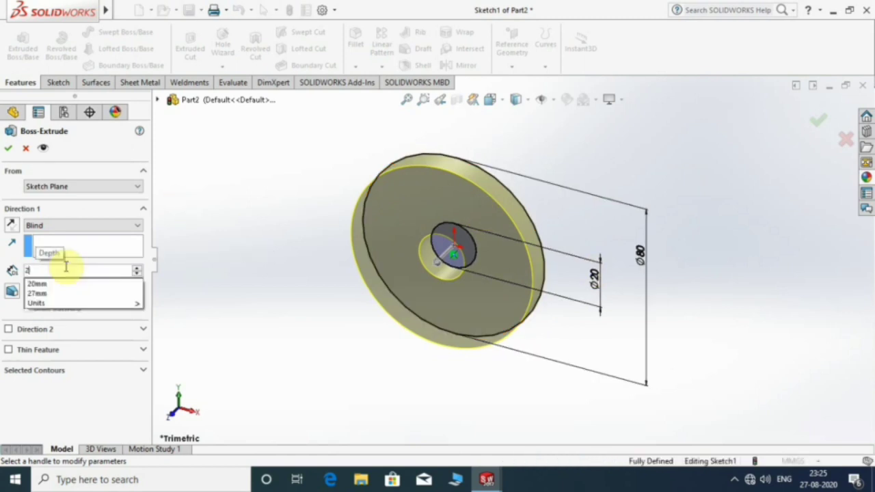
type("5")
key("Return")
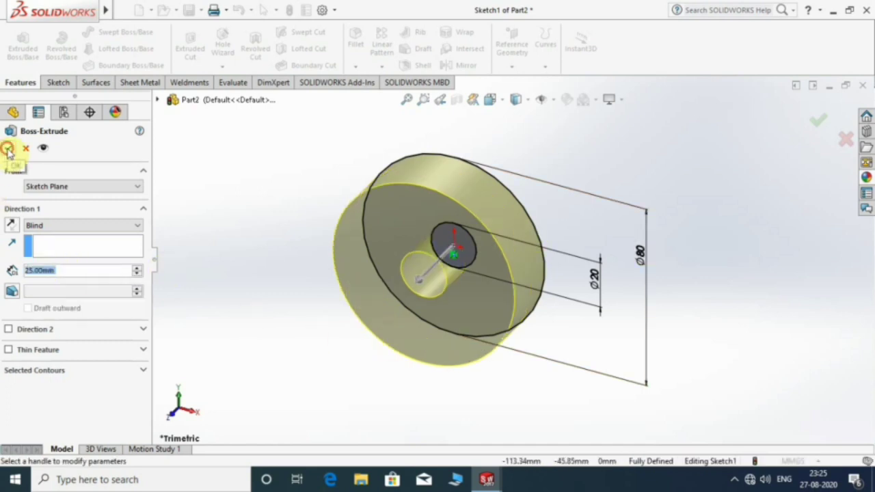
left_click(8, 148)
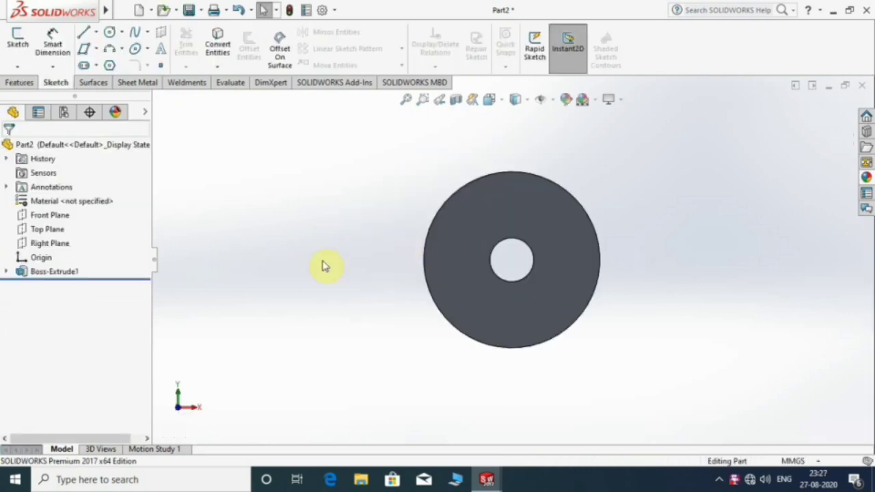
Step: Start a sketch on the disc's front face, viewed normal, with a circle at the origin
middle_click_drag(324, 266, 387, 287)
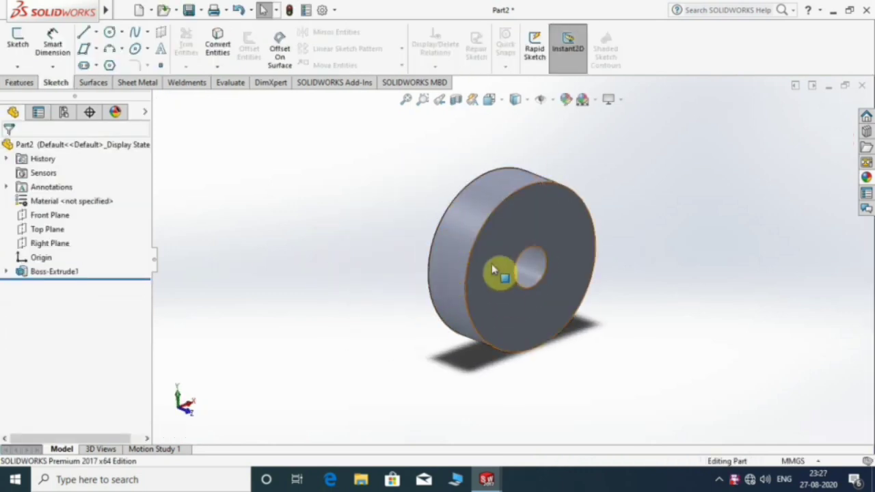
left_click(525, 231)
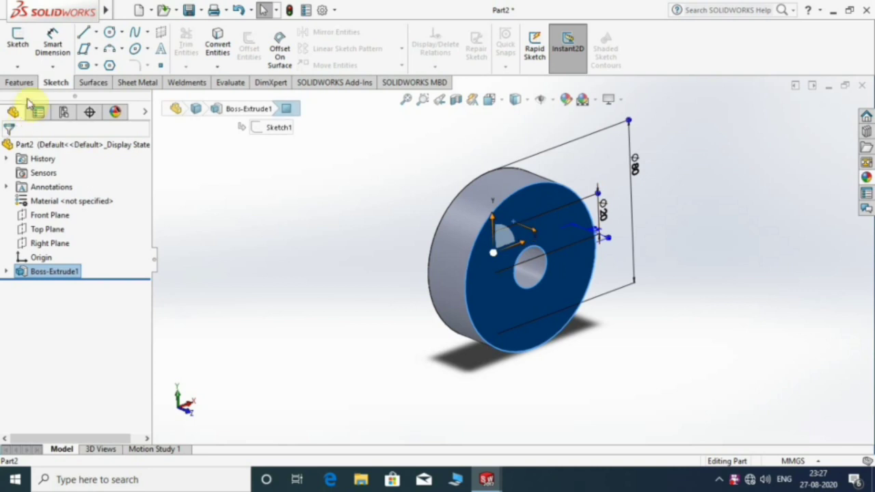
left_click(18, 45)
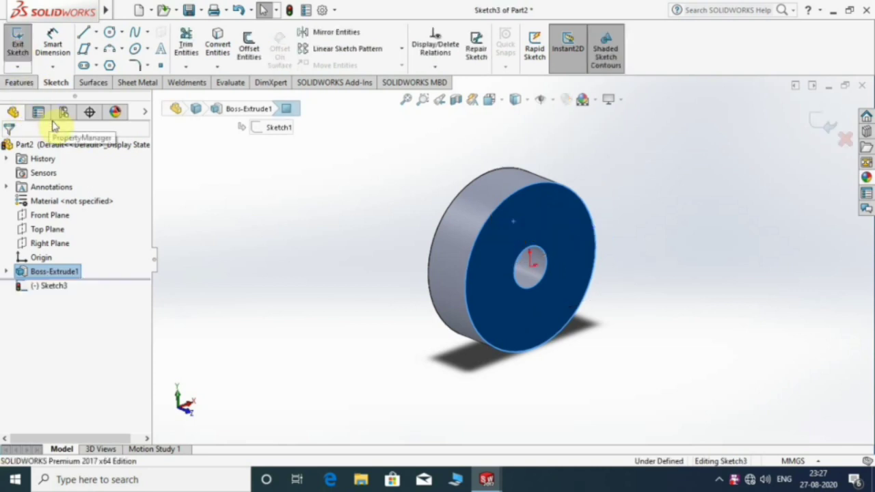
key("ctrl+8")
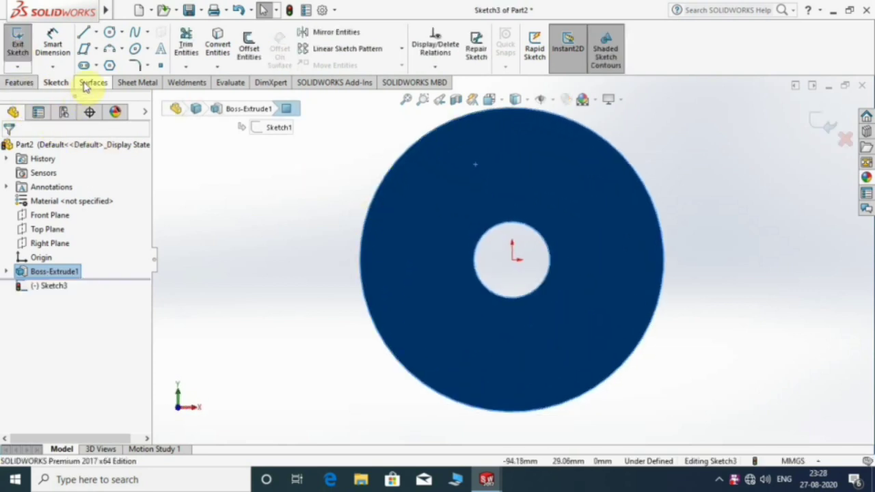
left_click(108, 34)
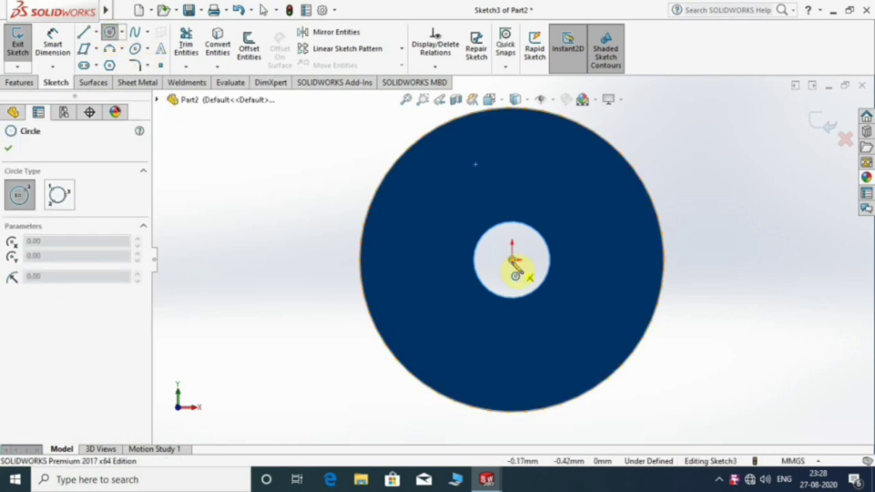
left_click(511, 260)
left_click(512, 162)
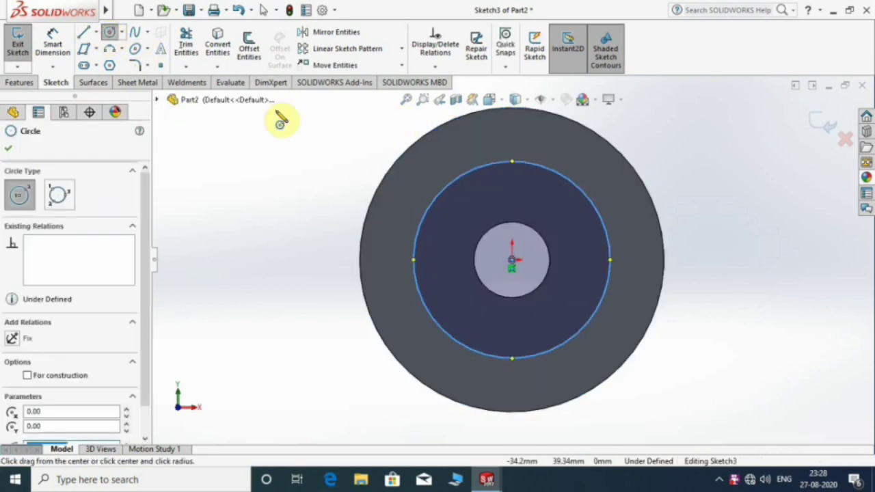
Step: Dimension the circle 17.5 mm inside the rim and add a driven Ø45 reference diameter
left_click(55, 45)
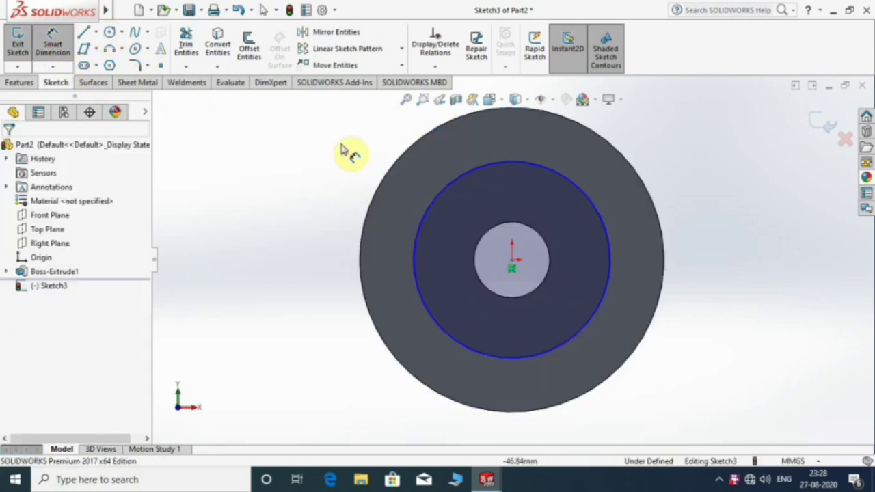
left_click(369, 217)
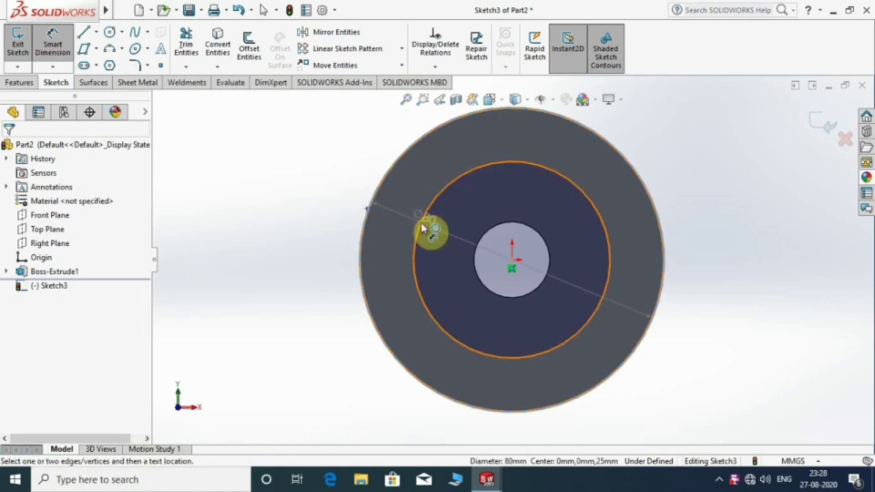
left_click(420, 228)
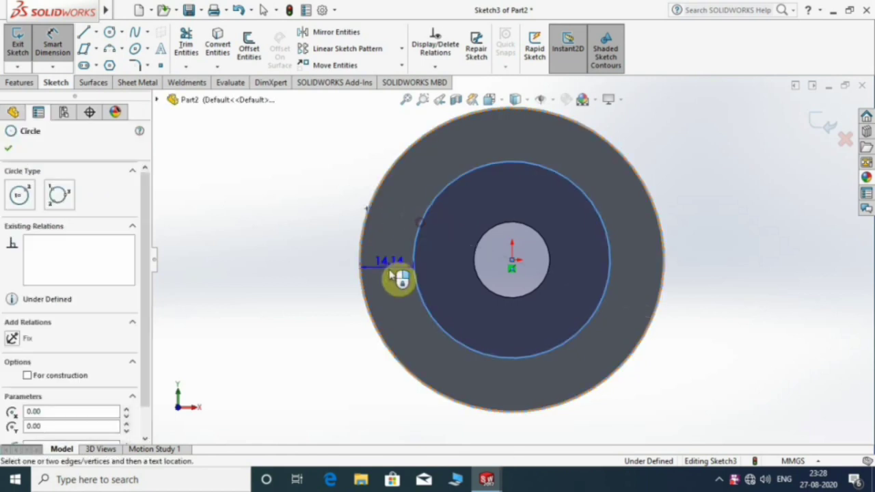
left_click(291, 283)
type("17")
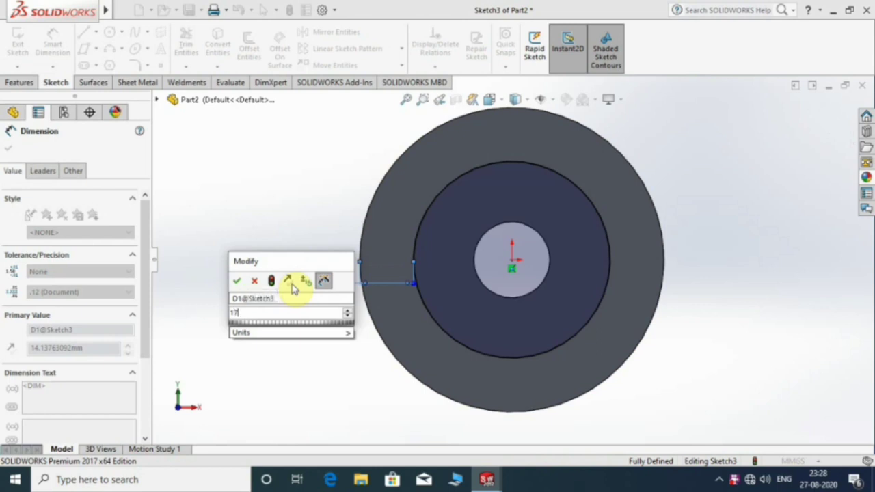
type(".5")
key("Return")
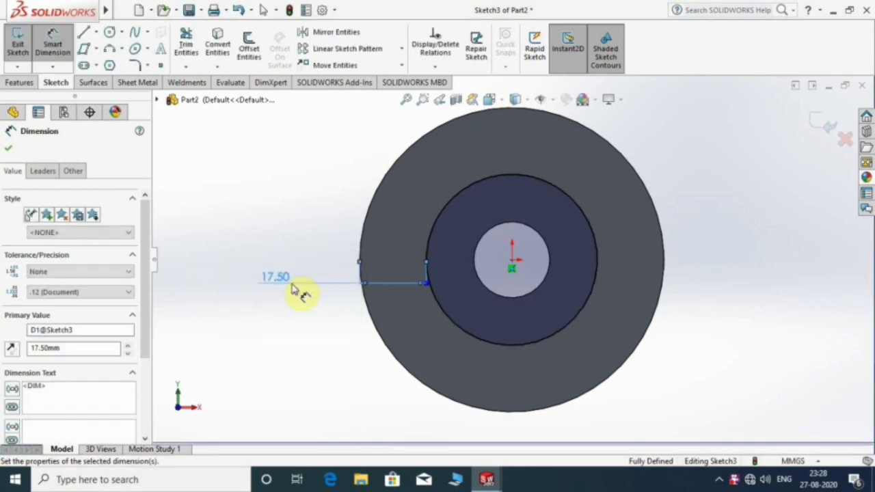
left_click(496, 177)
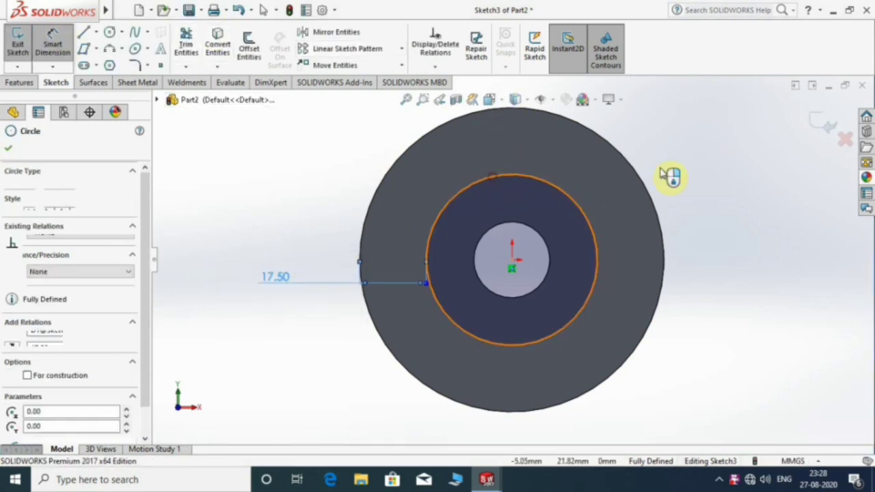
left_click(689, 180)
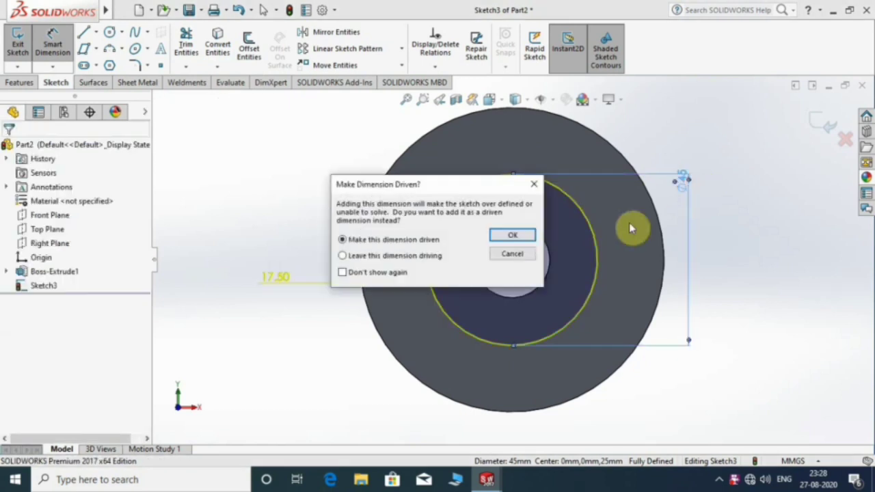
left_click(499, 239)
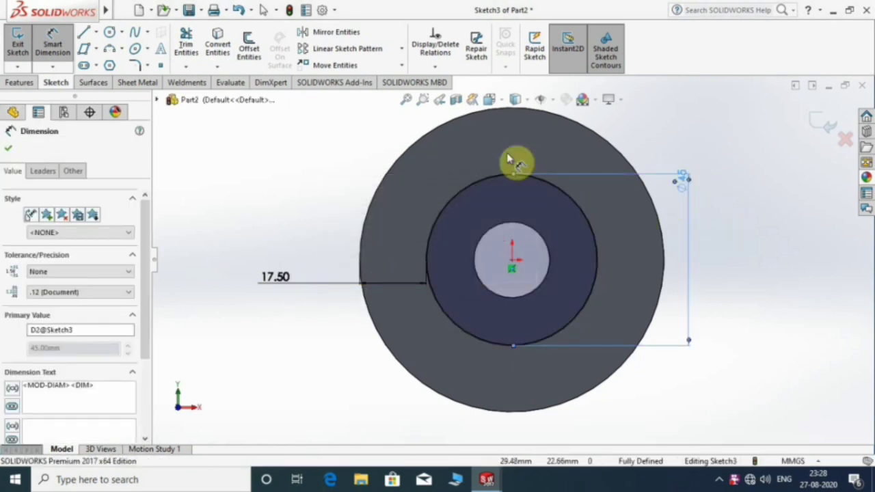
left_click(12, 150)
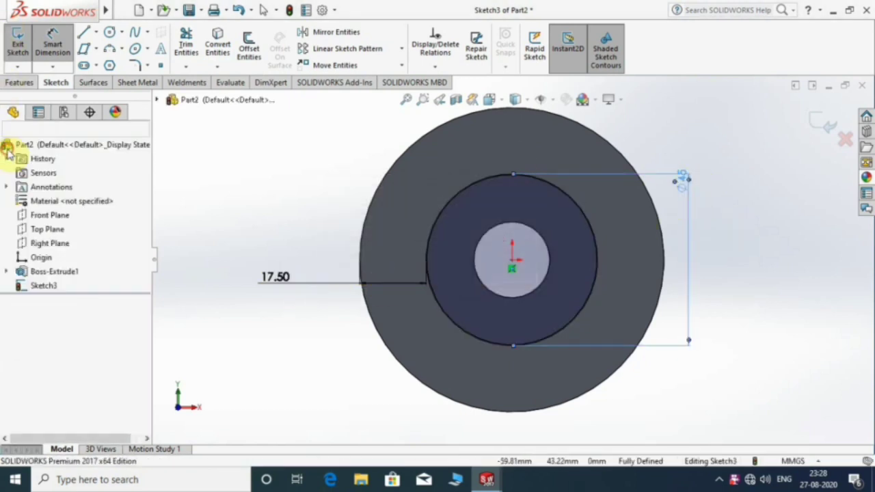
left_click(18, 85)
Step: Cut Sketch3 Blind 10 mm into the front face to form the Ø45 hub recess
left_click(190, 42)
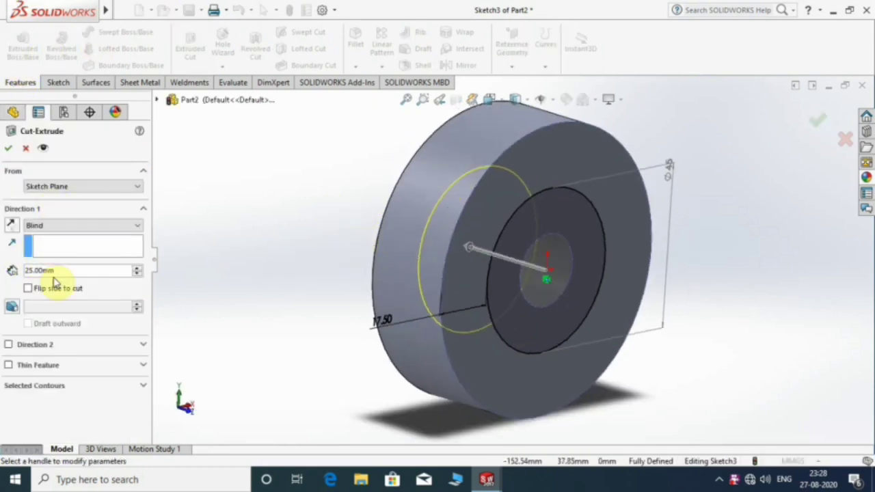
left_click(26, 150)
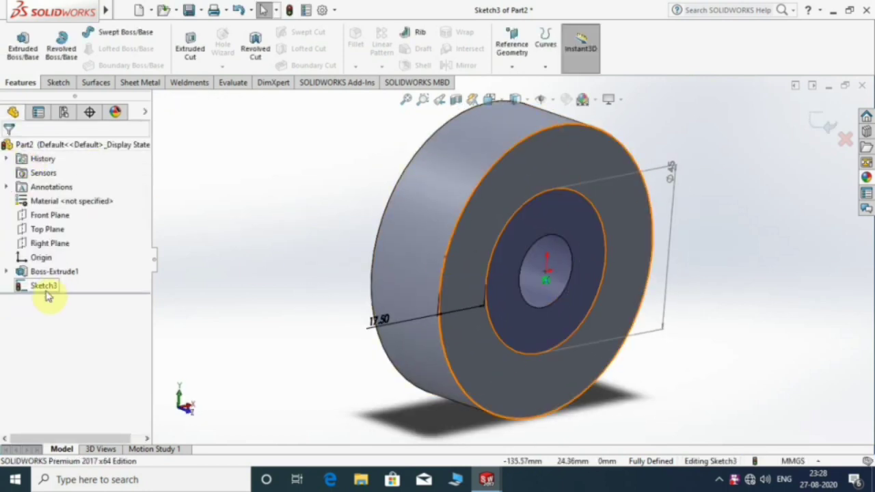
left_click(45, 286)
left_click(190, 43)
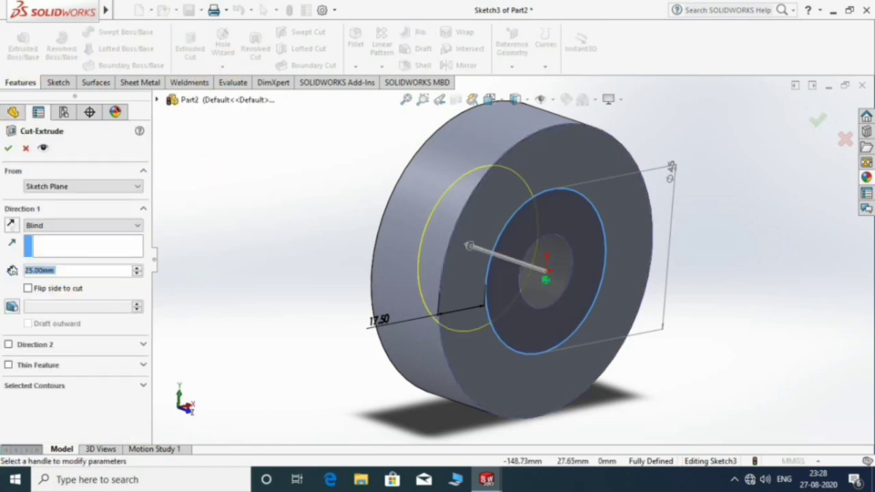
type("10")
key("Return")
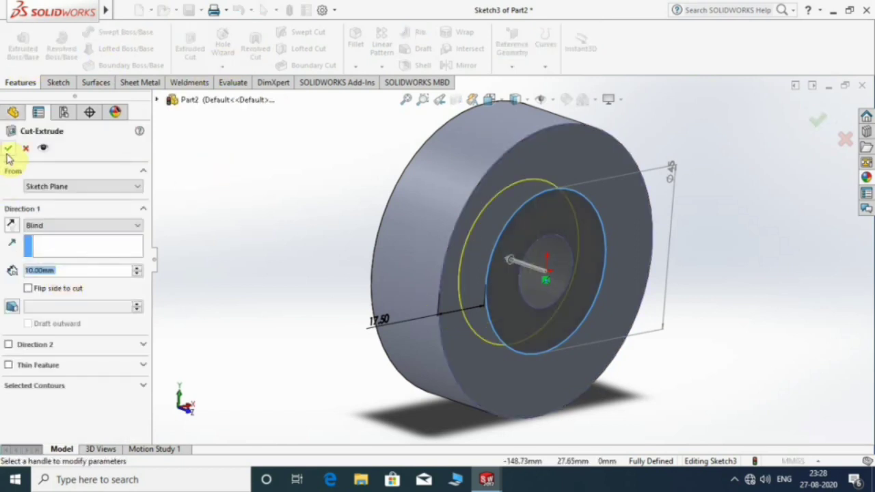
left_click(8, 148)
middle_click_drag(371, 221, 353, 205)
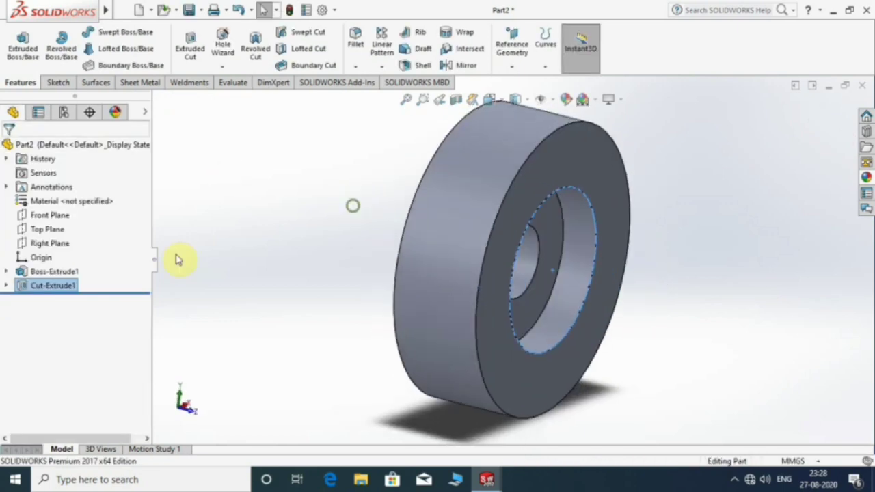
Step: Change Boss-Extrude1's end condition to Mid Plane
left_click(39, 273)
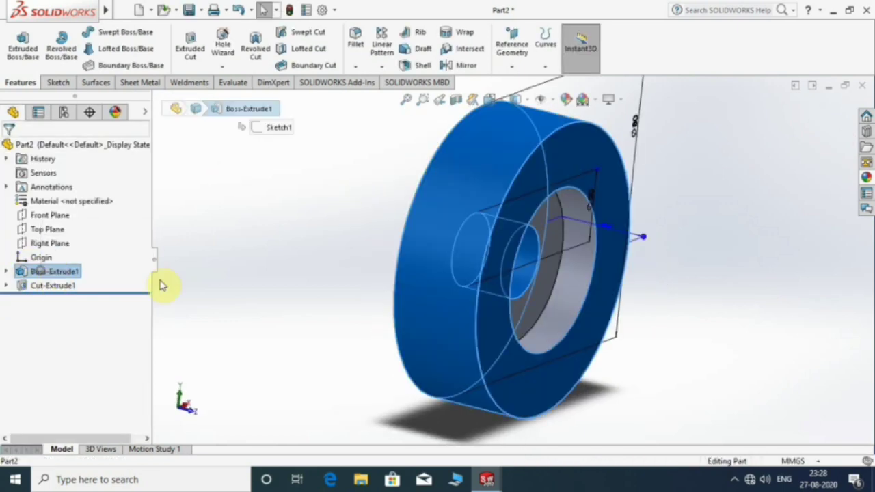
left_click(307, 287)
left_click(6, 272)
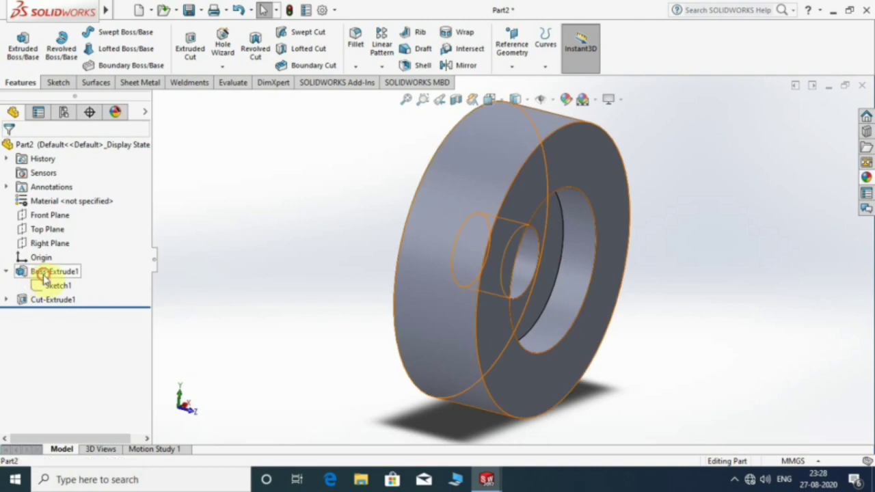
left_click(34, 272)
left_click(59, 237)
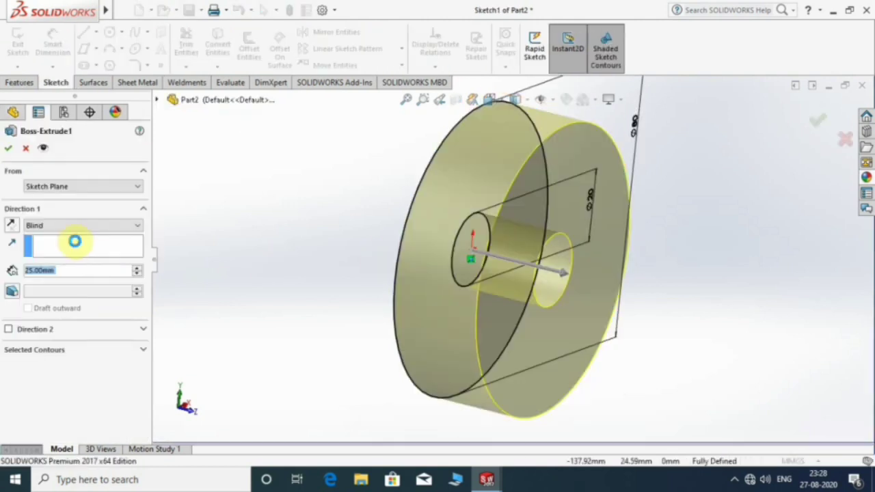
left_click(94, 226)
left_click(72, 279)
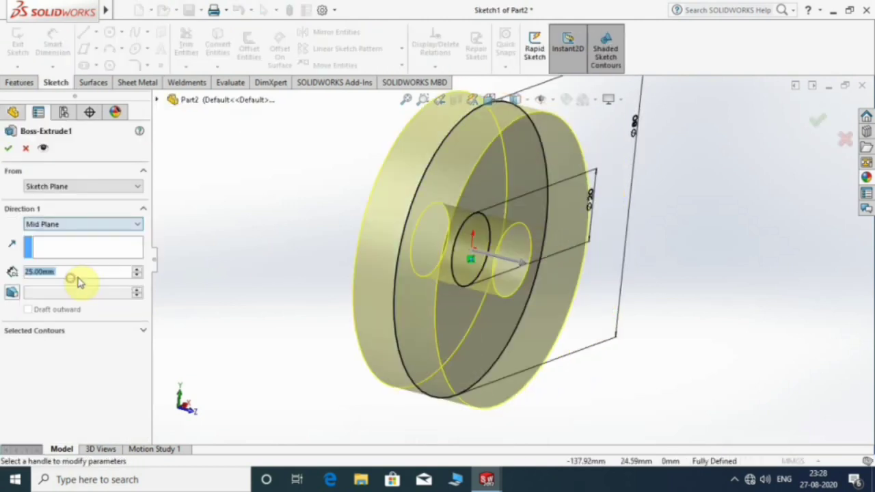
left_click(7, 147)
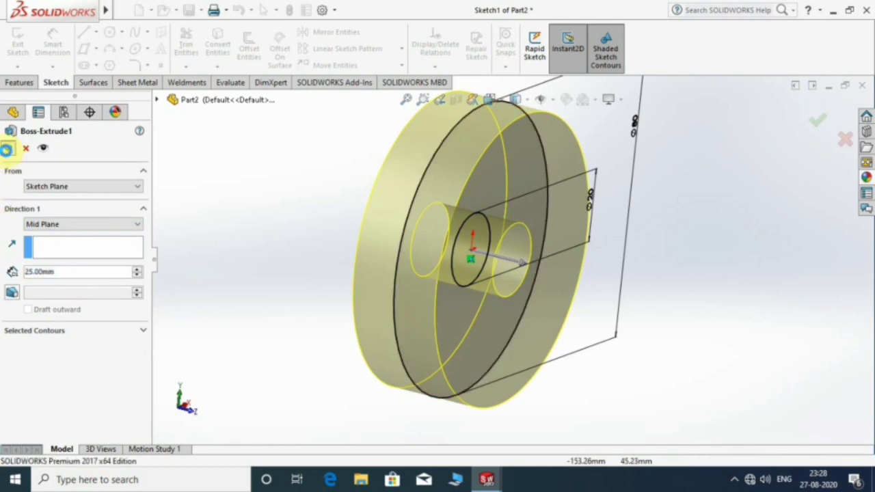
Step: Mirror Cut-Extrude1 about the Front Plane onto the opposite face
left_click(42, 299)
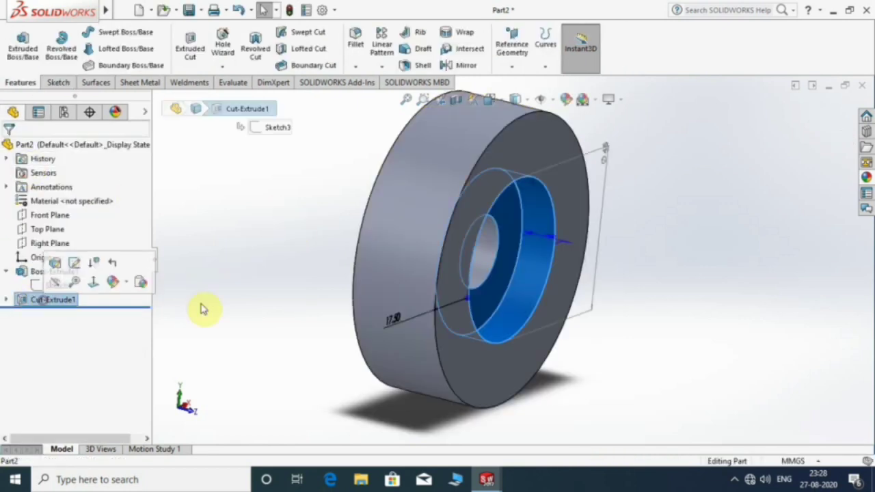
left_click(453, 65)
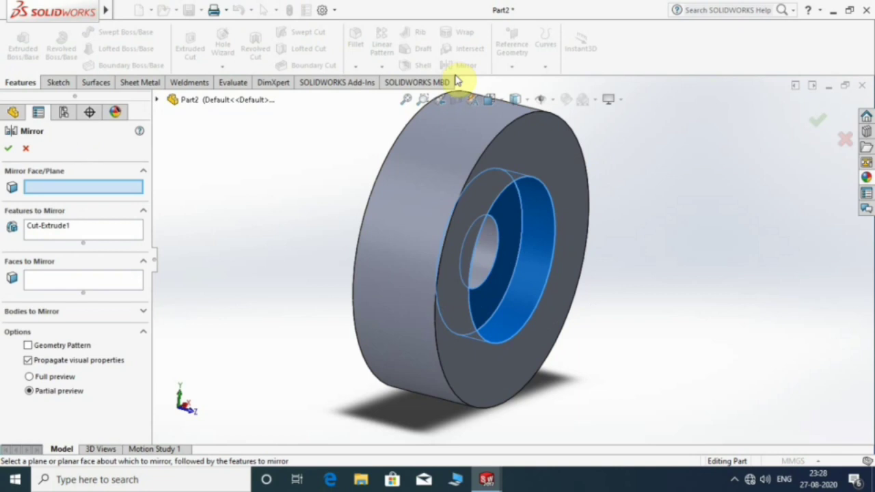
left_click(157, 100)
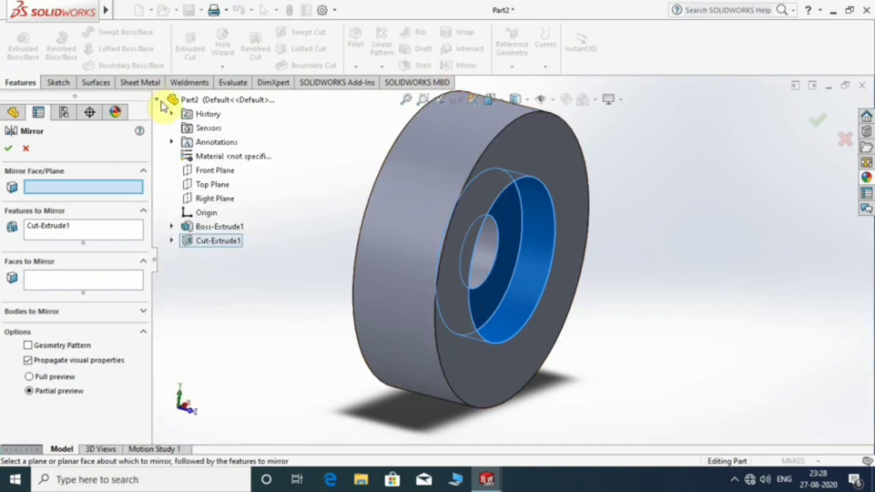
left_click(214, 170)
mouse_move(360, 189)
middle_mouse_down()
mouse_move(392, 180)
mouse_move(385, 239)
mouse_move(293, 233)
mouse_move(319, 182)
mouse_move(324, 190)
middle_mouse_up()
left_click(9, 151)
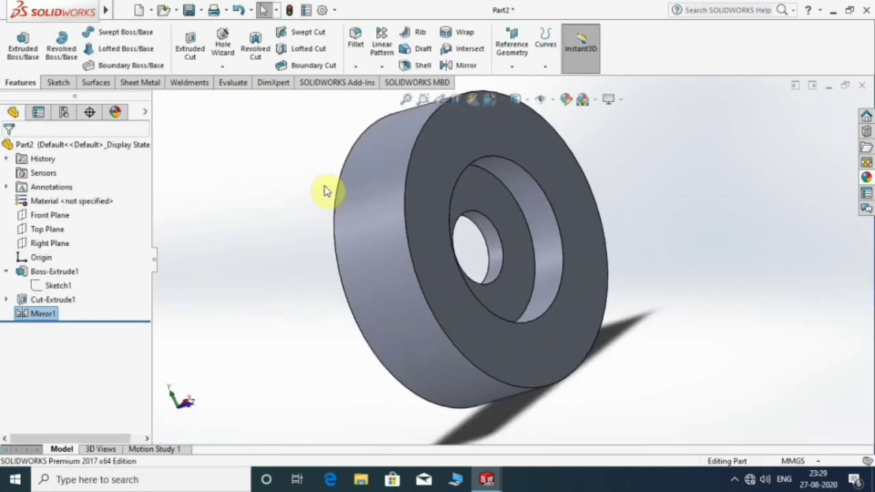
middle_click_drag(477, 249, 445, 287)
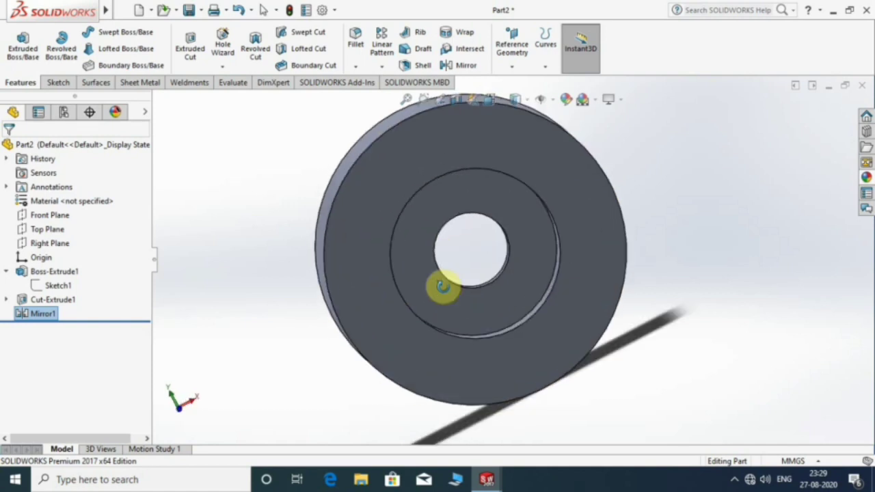
Step: Start a sketch on the recessed hub face with a small circle above the origin
left_click(509, 263)
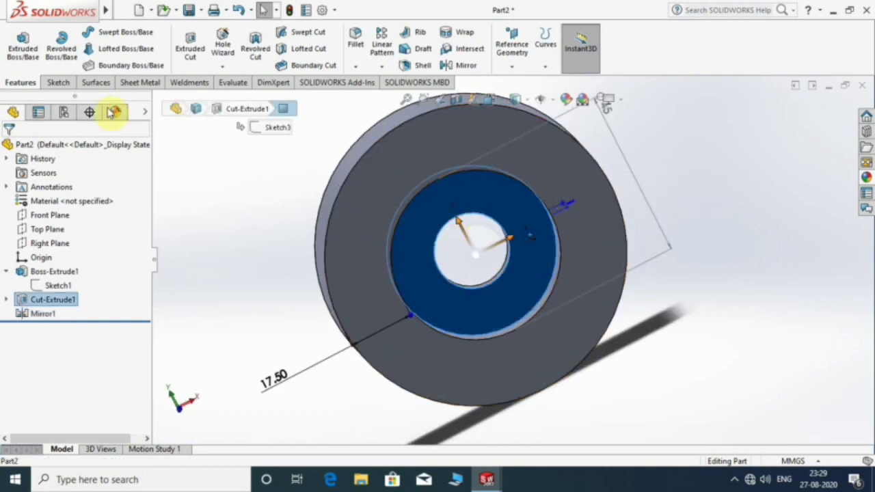
left_click(60, 83)
left_click(18, 48)
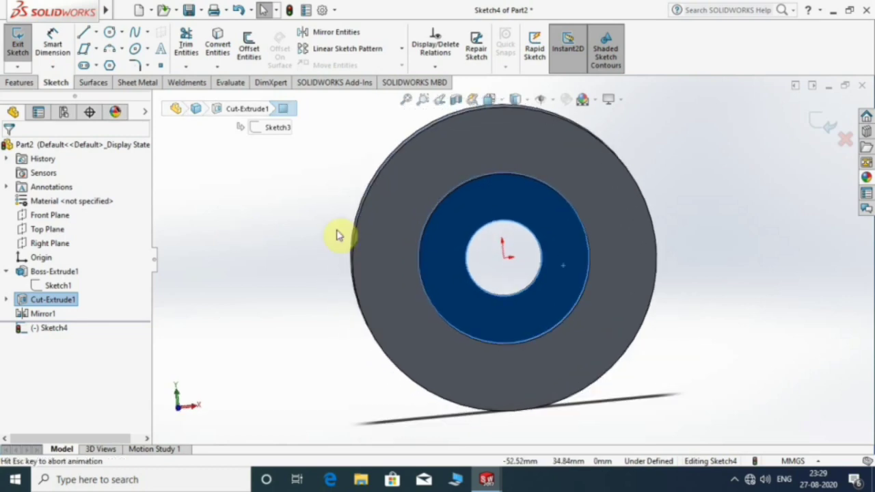
left_click(110, 33)
scroll(531, 205, "down", 2)
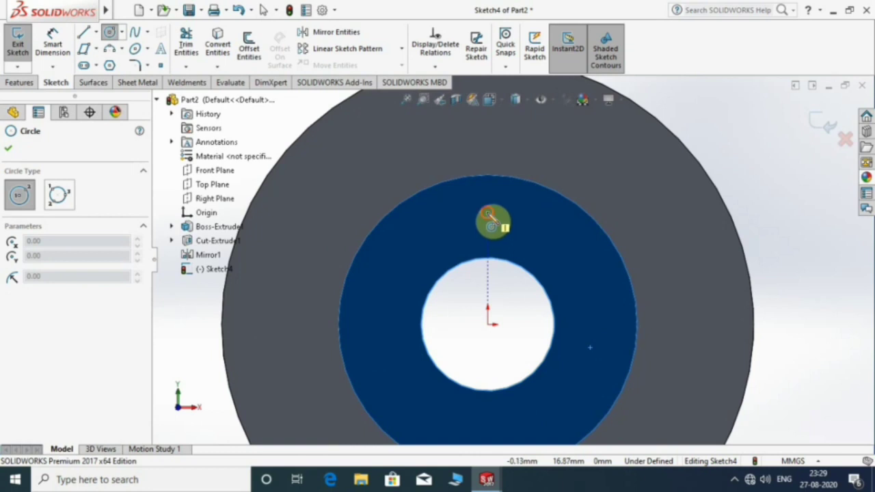
left_click(488, 213)
left_click(498, 200)
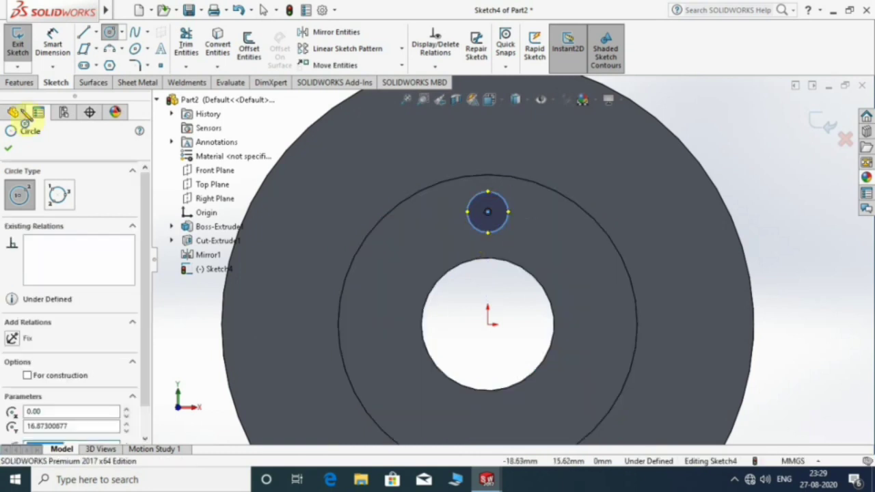
Step: Dimension the circle to Ø6, centred 17 mm above the origin
left_click(42, 47)
left_click(506, 205)
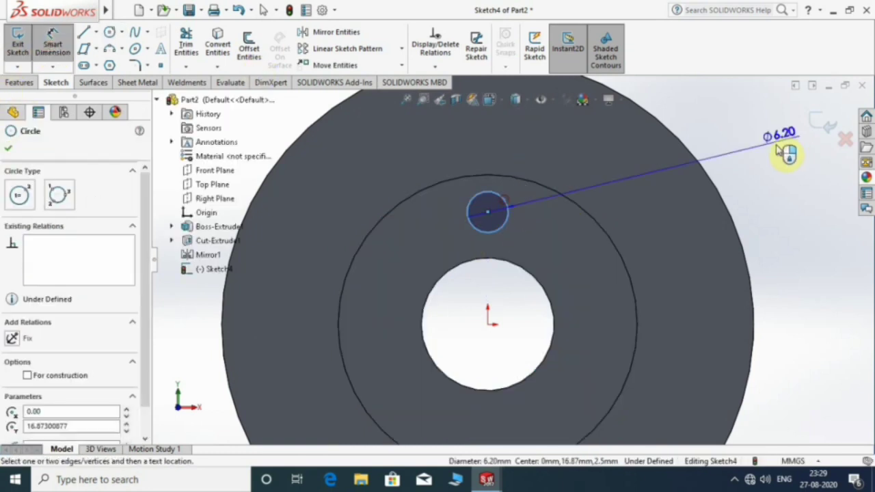
left_click(782, 150)
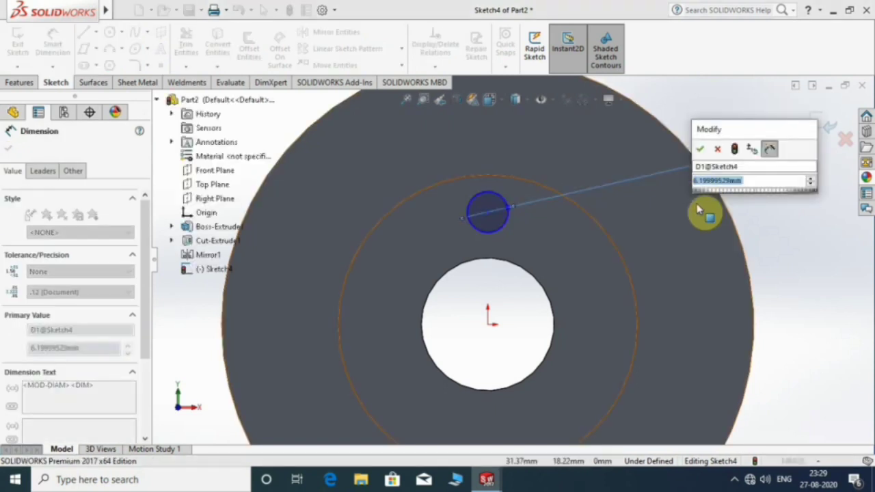
type("6")
left_click(700, 148)
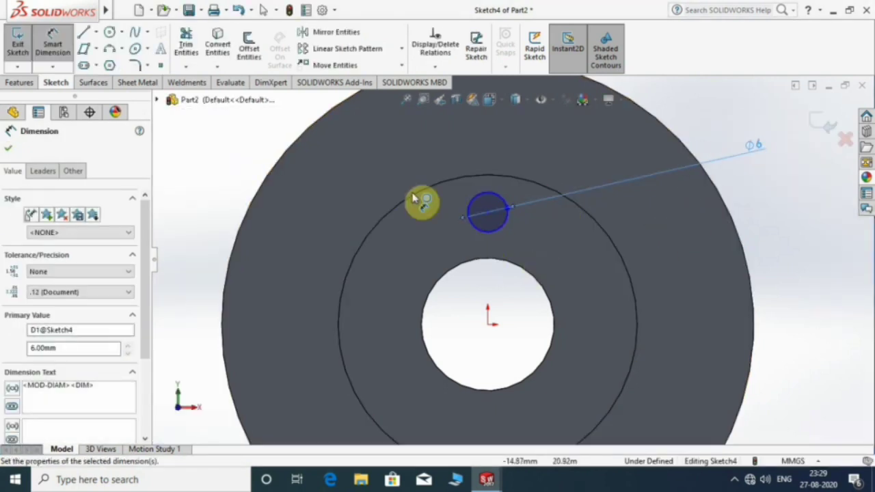
left_click(488, 211)
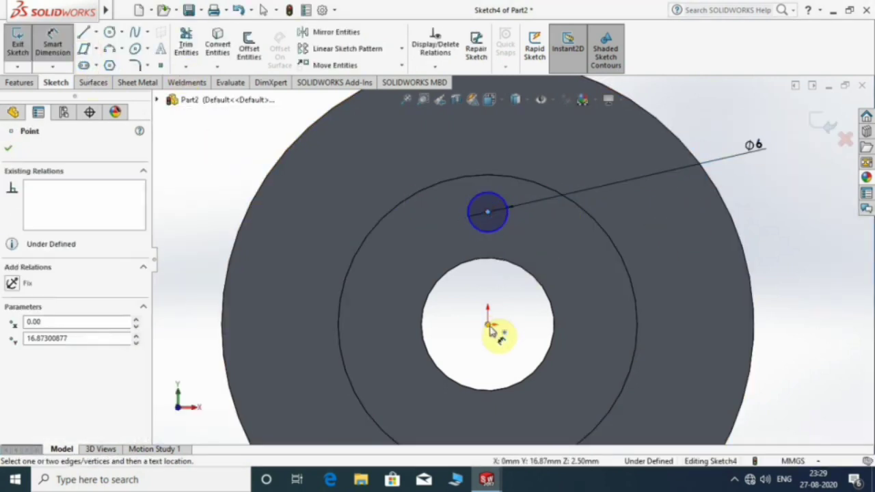
left_click(488, 325)
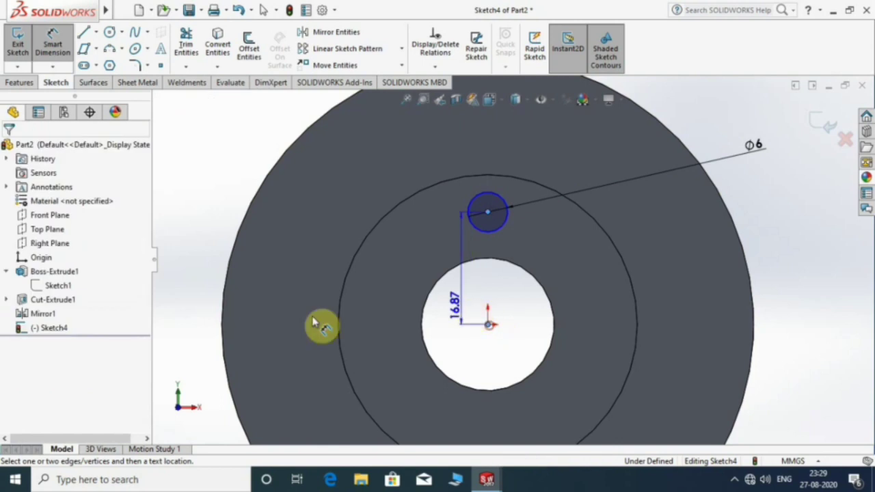
left_click(229, 280)
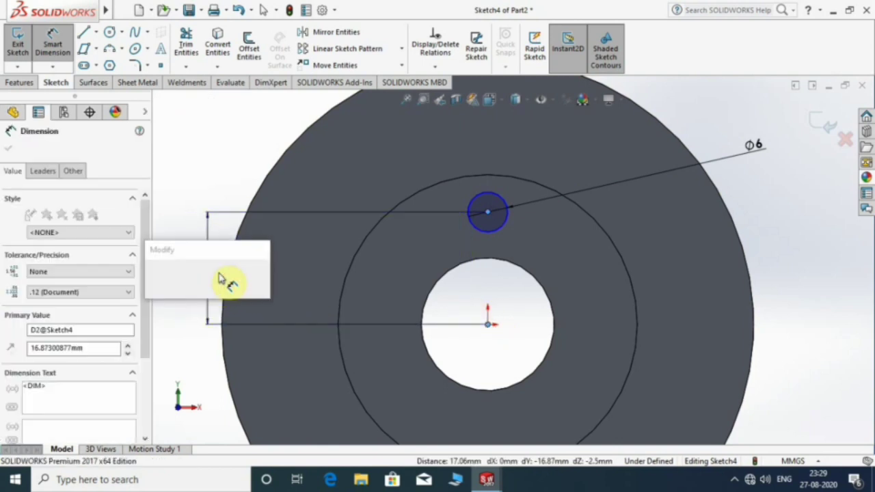
key("Escape")
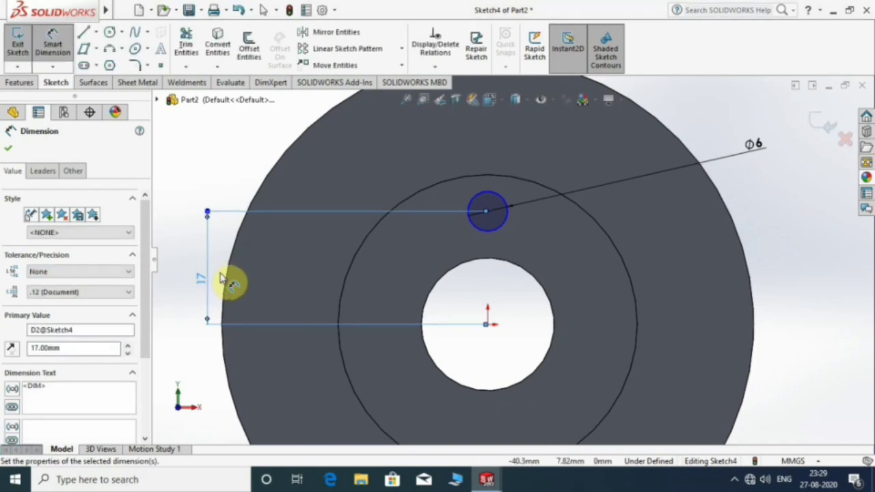
left_click(9, 151)
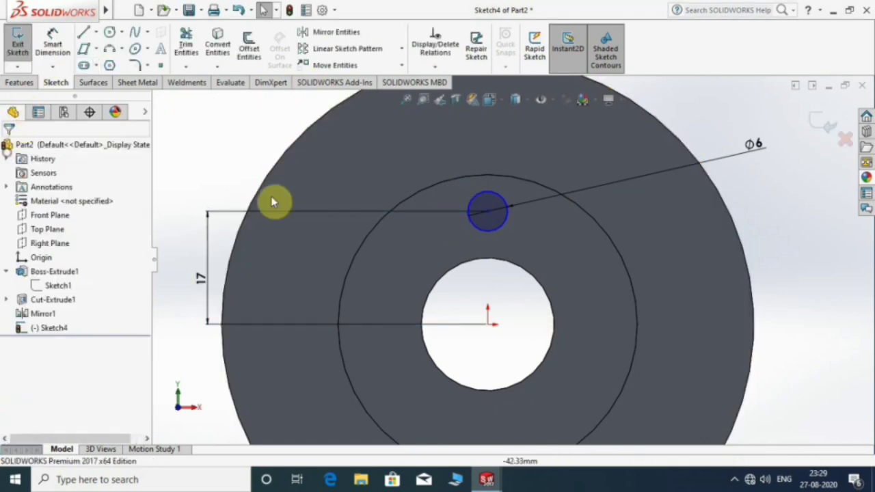
scroll(401, 279, "up", 3)
middle_click_drag(401, 279, 437, 244)
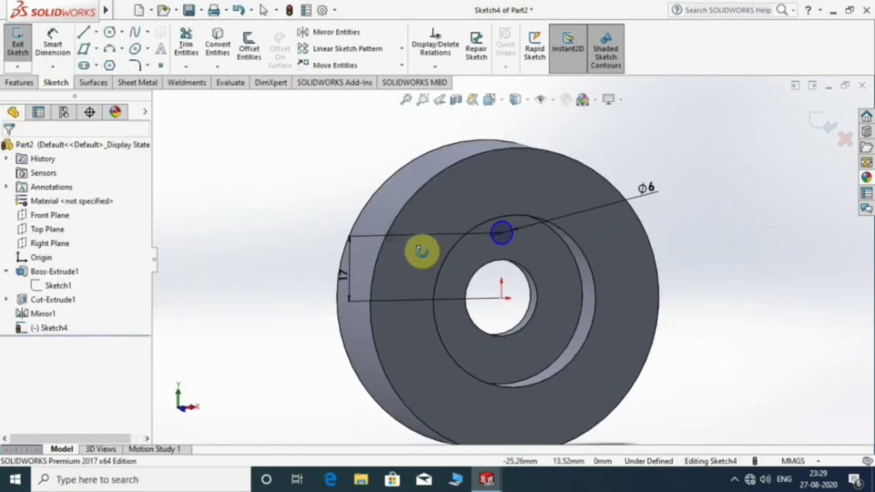
Step: Cut the Ø6 circle Through All to make a hole through the pulley
left_click(21, 82)
left_click(191, 45)
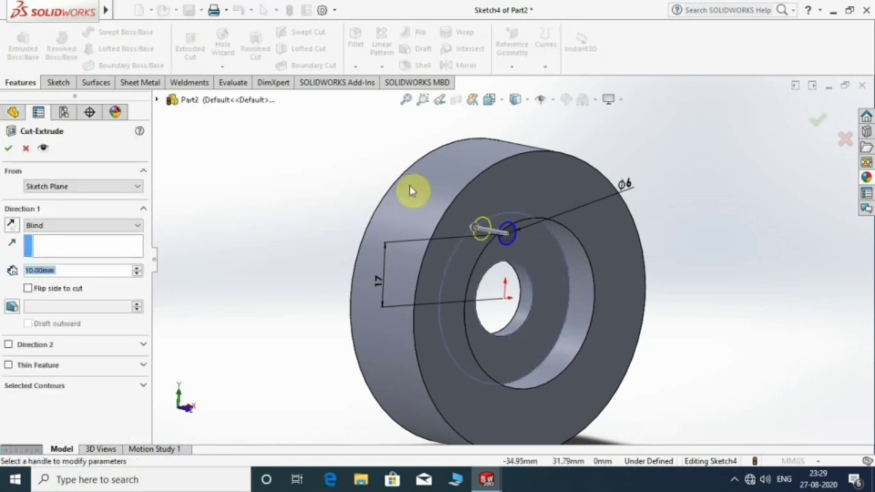
left_click(44, 245)
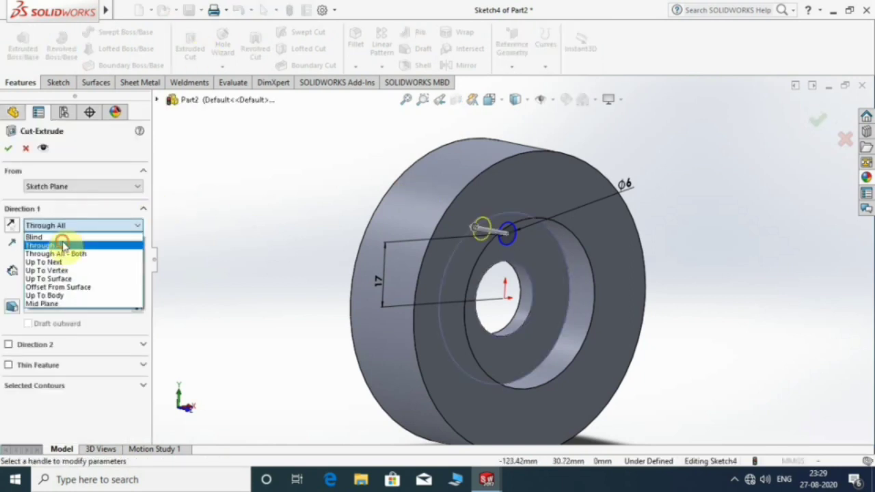
mouse_move(234, 232)
middle_mouse_down()
mouse_move(324, 248)
mouse_move(479, 253)
middle_mouse_up()
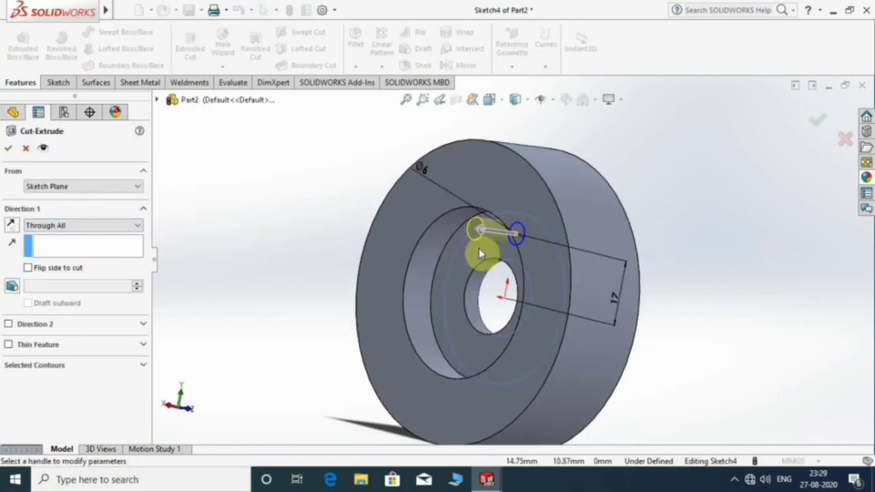
left_click(7, 149)
mouse_move(273, 220)
middle_mouse_down()
mouse_move(182, 214)
mouse_move(369, 256)
middle_mouse_up()
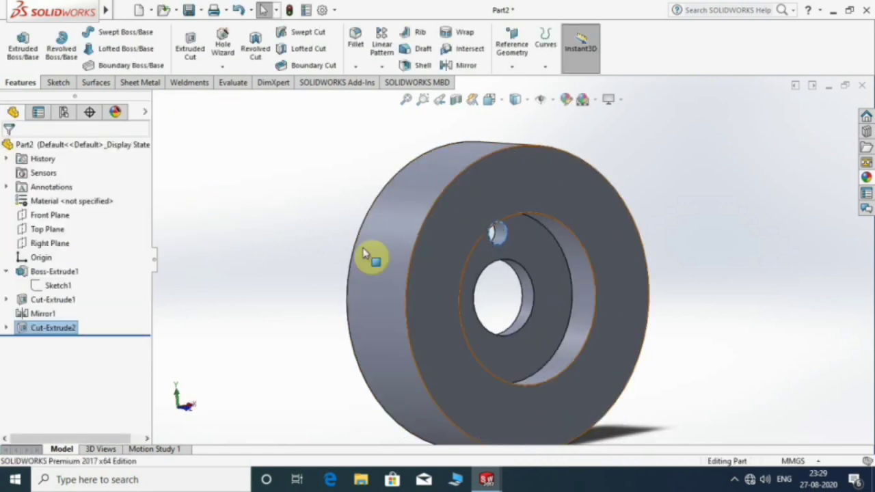
scroll(546, 248, "down", 3)
scroll(499, 232, "down", 2)
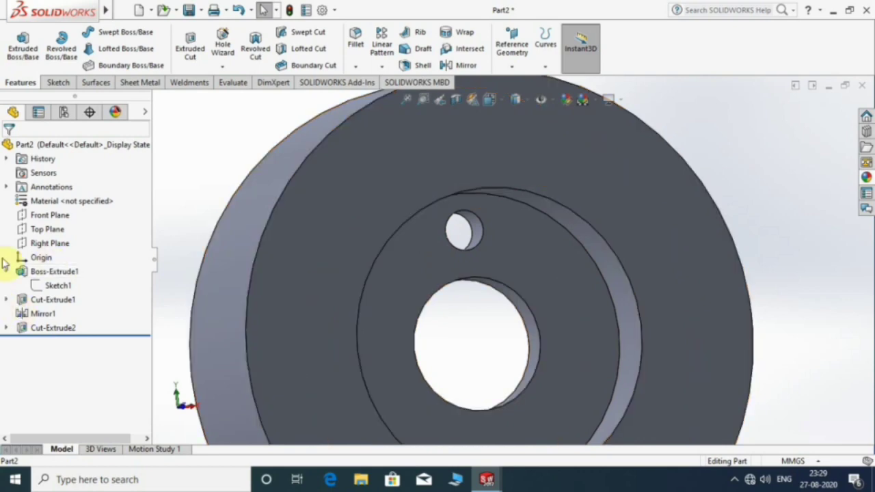
left_click(32, 331)
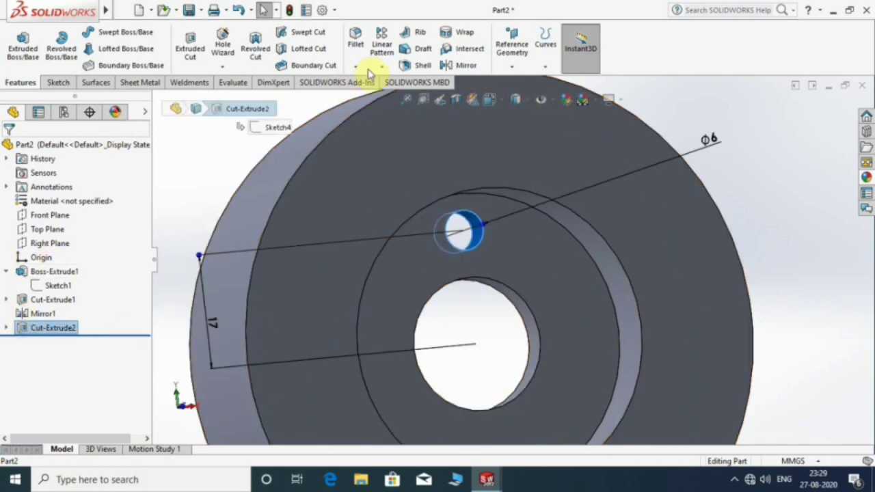
Step: Circular-pattern the hole into 5 equally spaced copies over 360° about the rim face
left_click(389, 63)
left_click(399, 96)
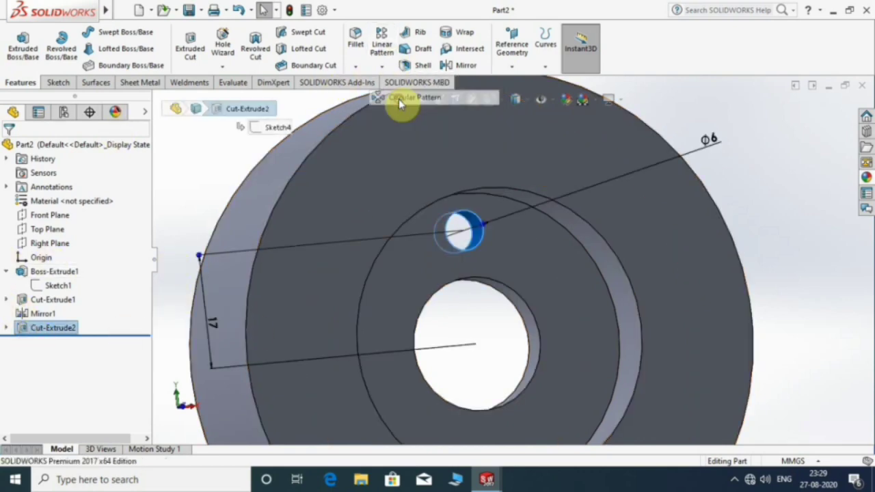
key("z")
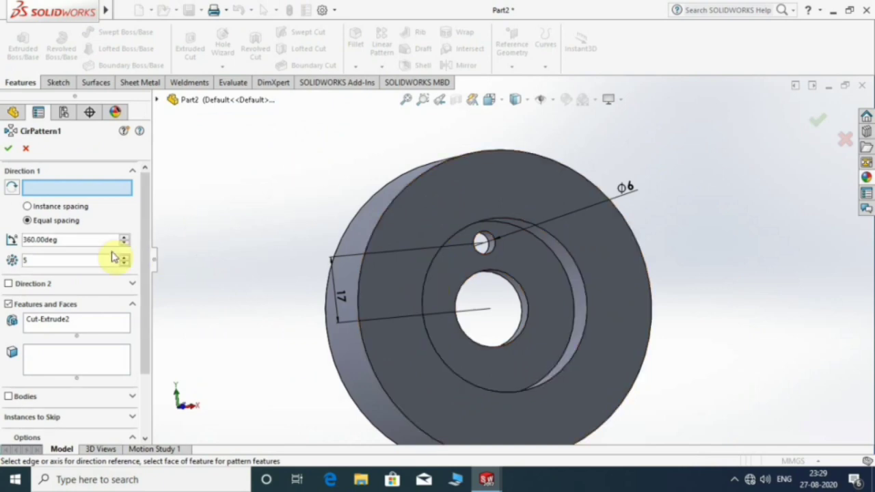
left_click(390, 230)
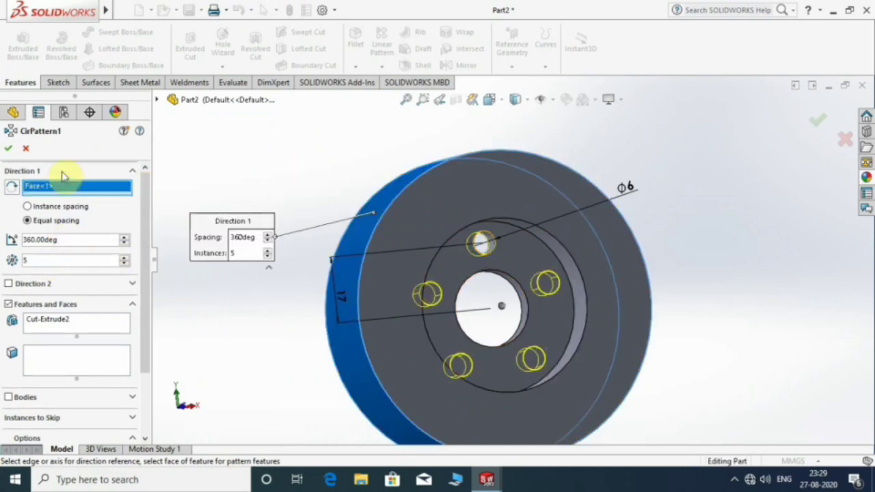
left_click(9, 147)
mouse_move(198, 189)
middle_mouse_down()
mouse_move(483, 198)
mouse_move(485, 215)
mouse_move(426, 283)
mouse_move(535, 286)
middle_mouse_up()
Step: Start a sketch on the recessed hub face with a circle centred on the origin
left_click(523, 255)
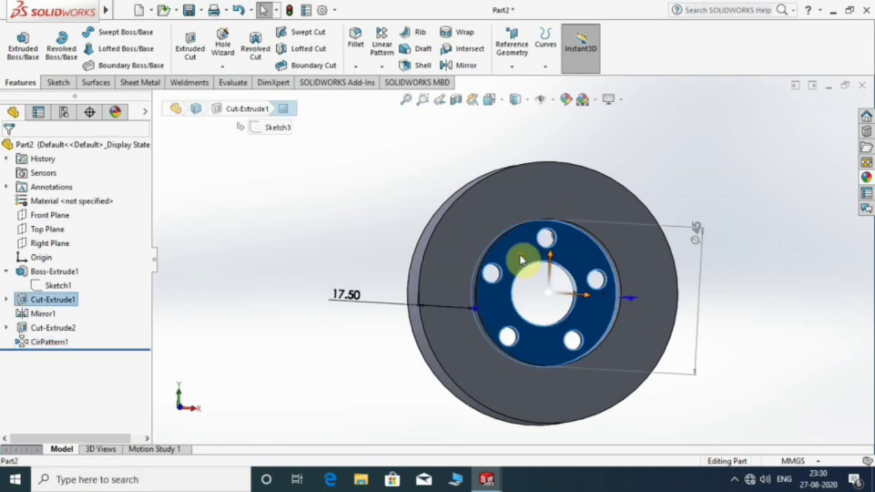
left_click(57, 83)
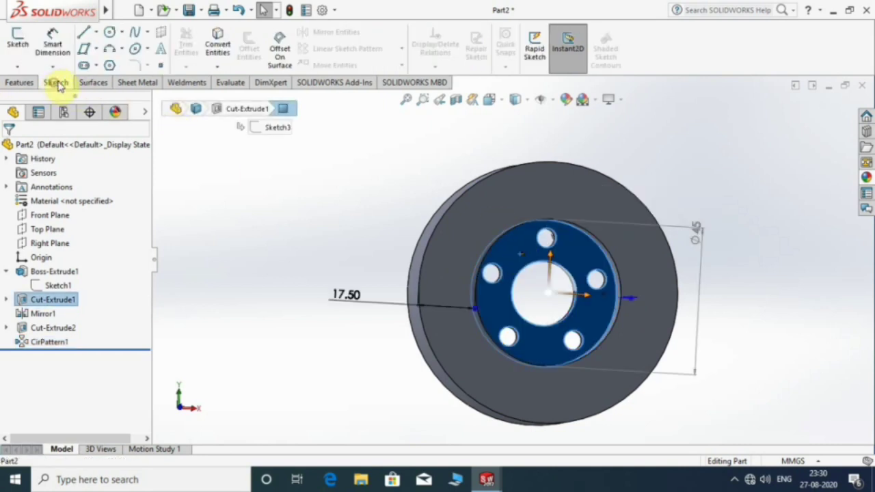
left_click(18, 47)
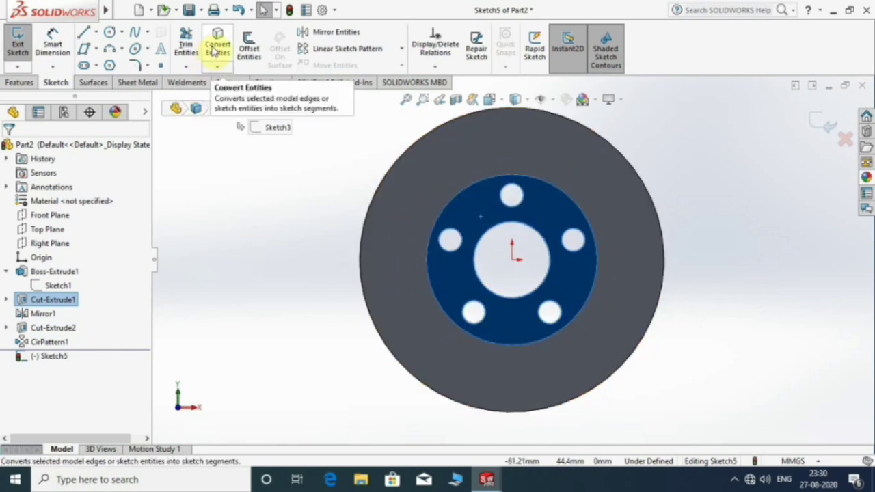
left_click(109, 33)
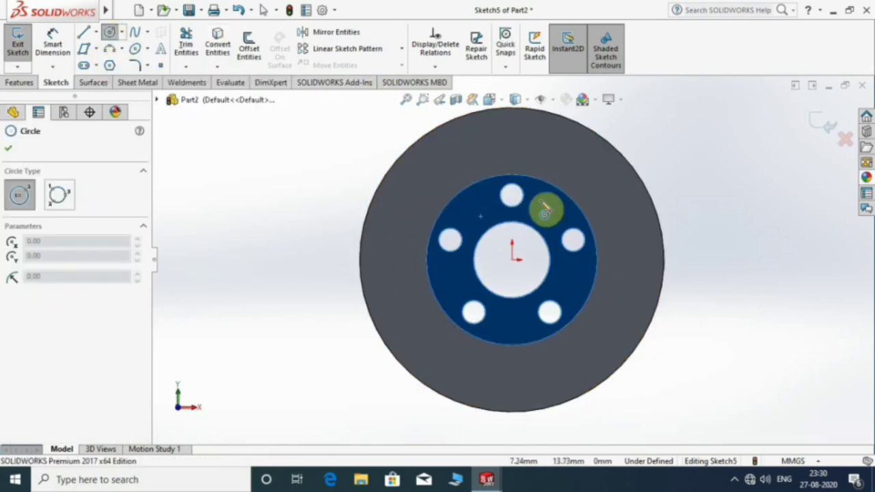
scroll(538, 232, "down", 3)
left_click(490, 282)
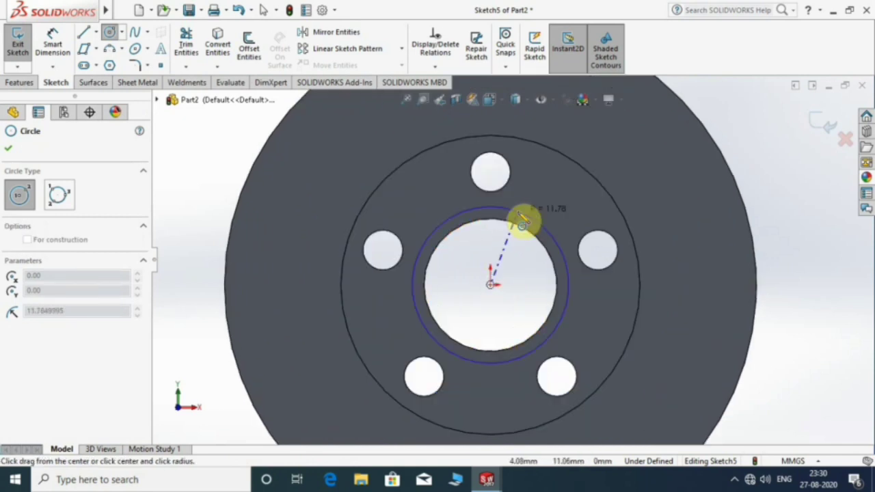
left_click(513, 205)
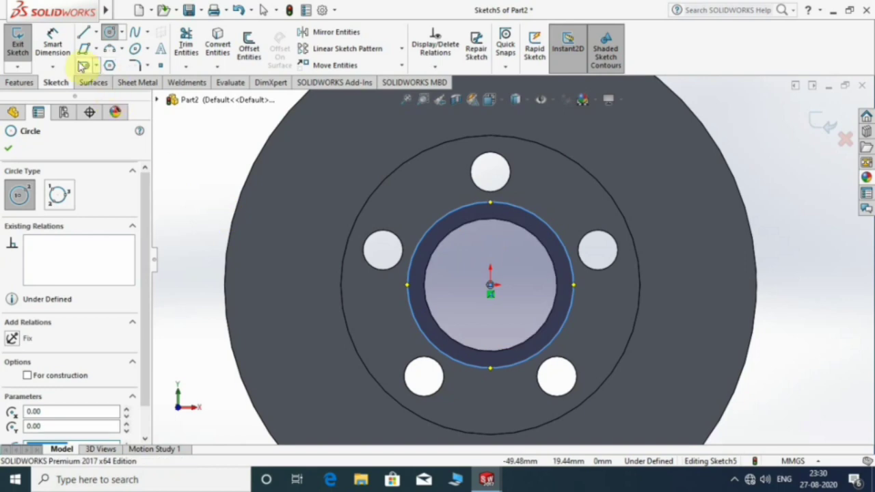
Step: Dimension the new circle to Ø22
left_click(58, 42)
left_click(429, 236)
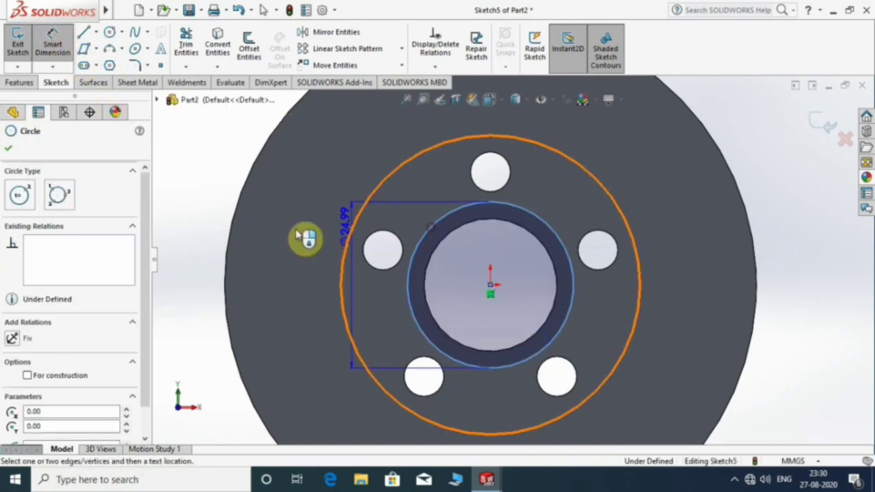
left_click(214, 262)
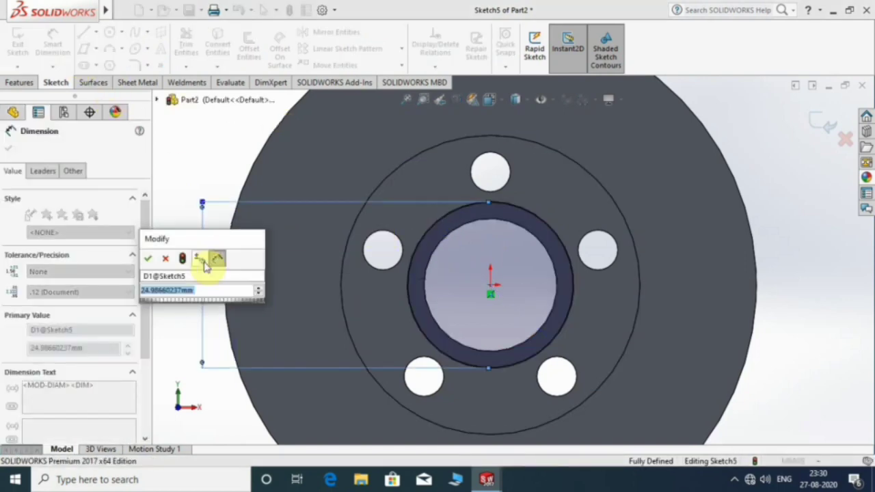
type("2")
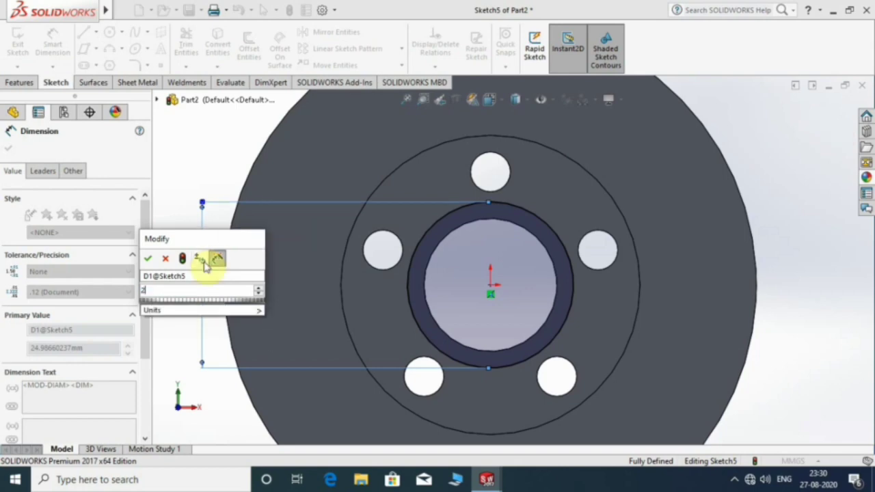
key("BackSpace")
key("BackSpace")
type("22")
key("Return")
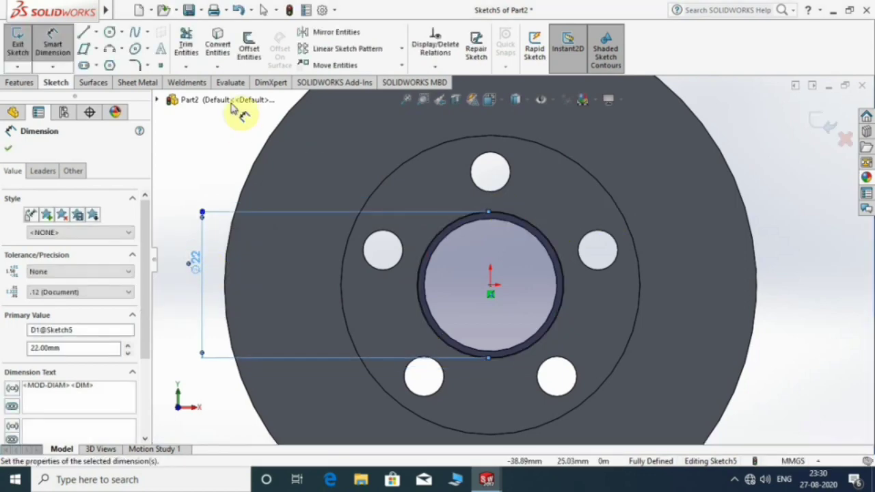
Step: Convert the Ø20 bore edge into the sketch
left_click(216, 45)
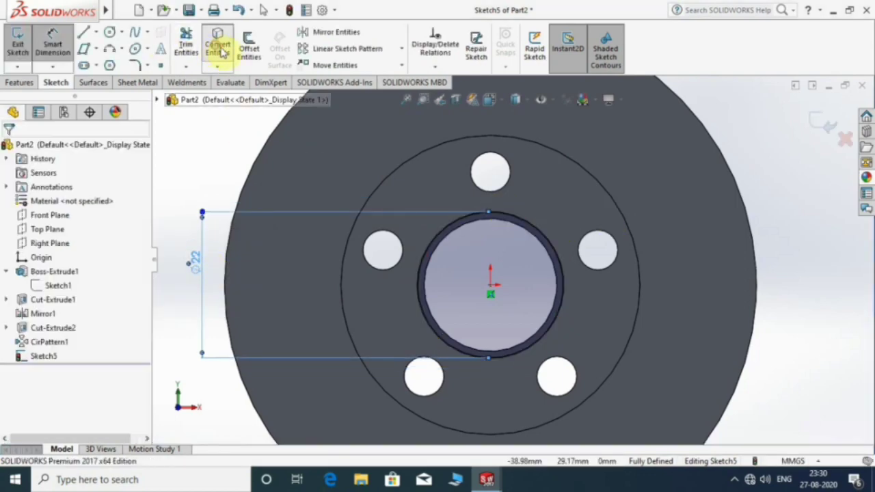
left_click(497, 230)
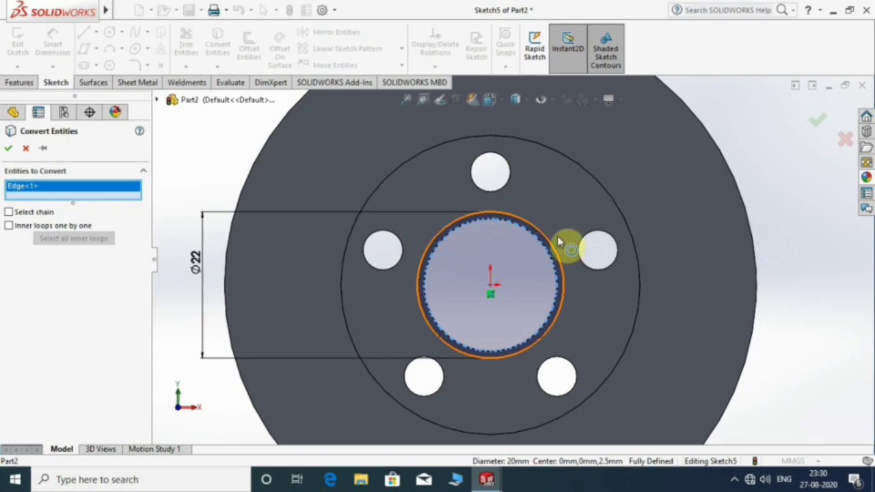
left_click(8, 147)
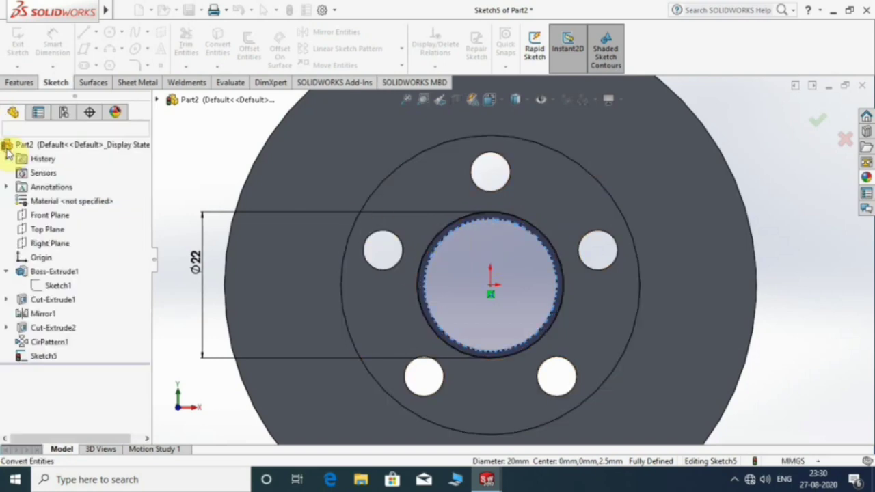
middle_click_drag(499, 218, 483, 190)
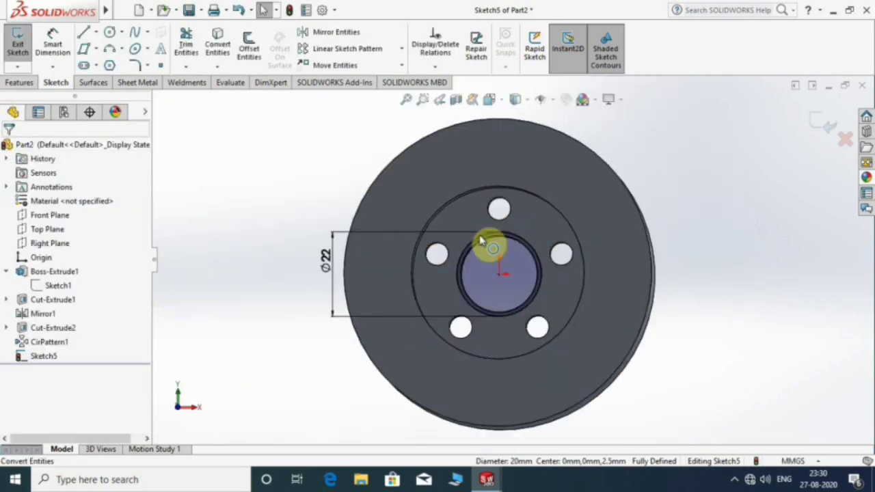
Step: Extrude the hub ring sketch 2 mm as Boss-Extrude2, between the Ø20 bore and Ø22 circle
left_click(16, 83)
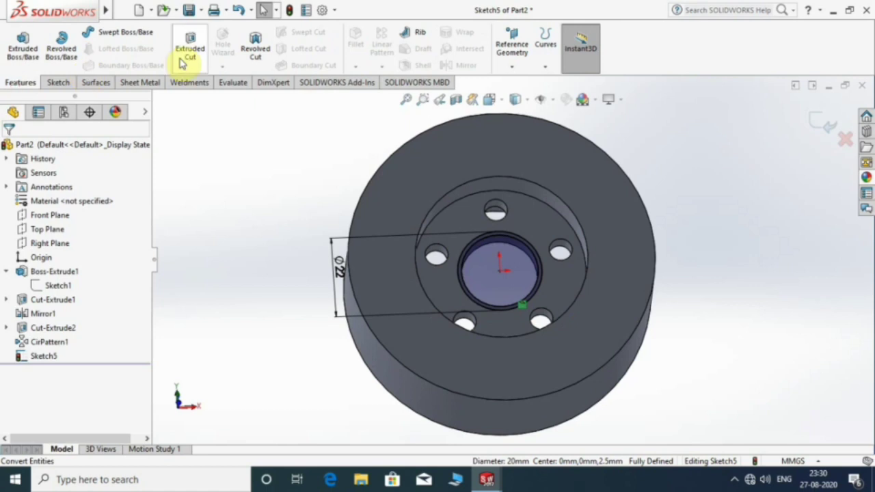
left_click(27, 59)
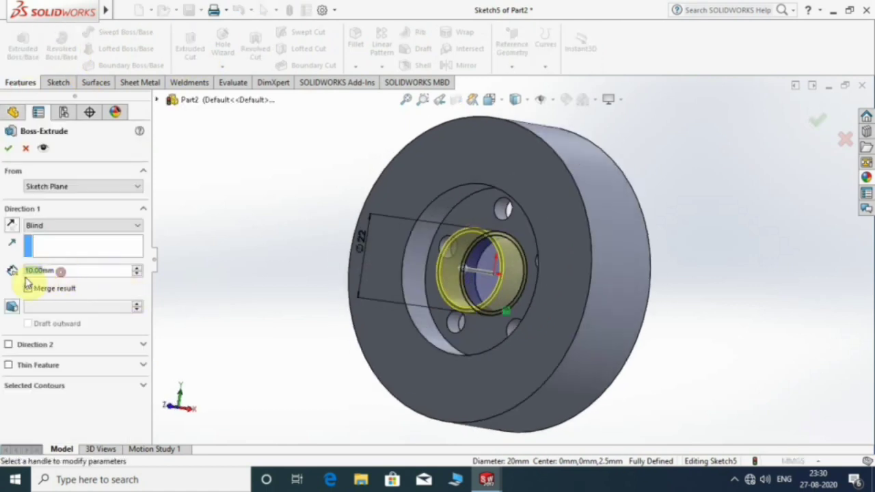
type("22mm")
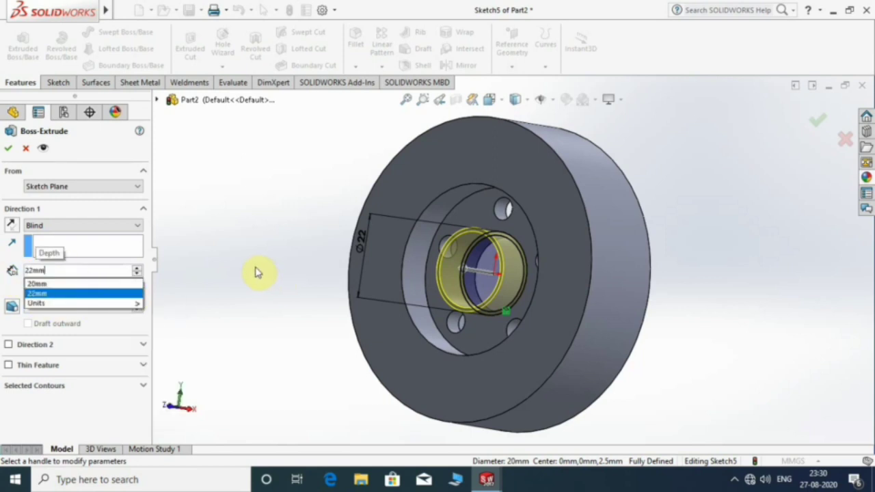
key("Return")
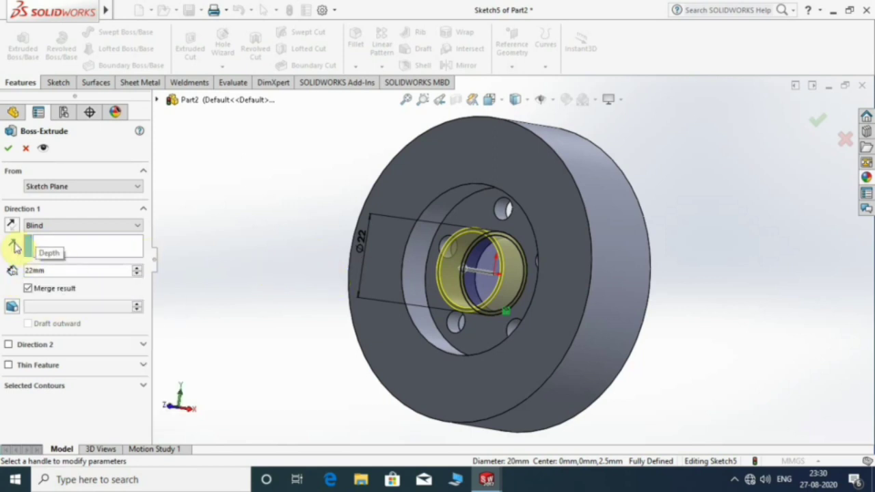
type("2")
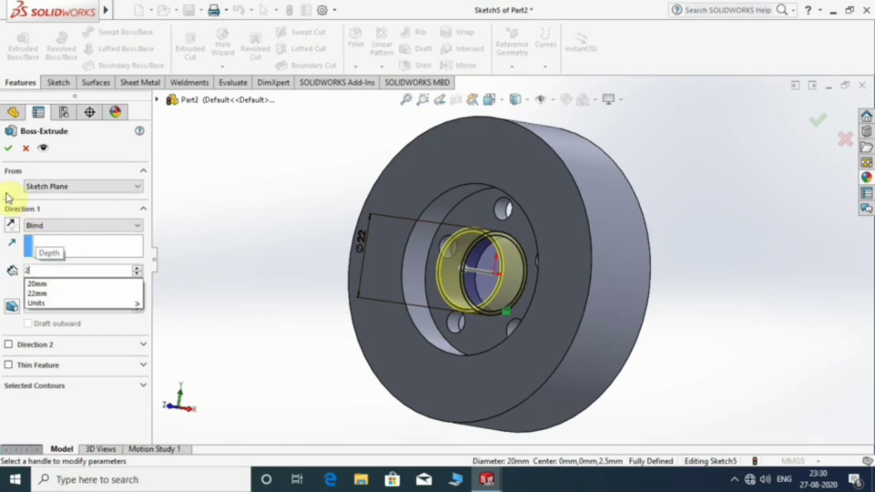
key("Return")
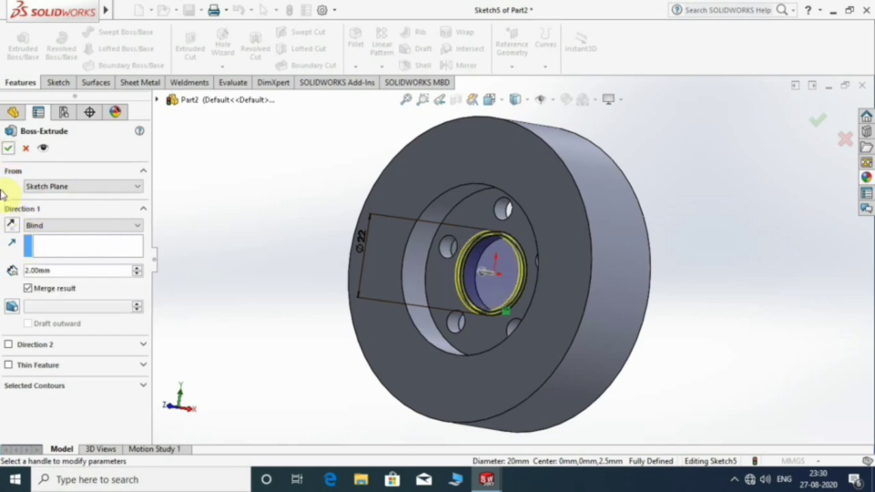
left_click(9, 149)
mouse_move(259, 201)
middle_mouse_down()
mouse_move(326, 236)
mouse_move(296, 269)
mouse_move(398, 303)
mouse_move(371, 307)
middle_mouse_up()
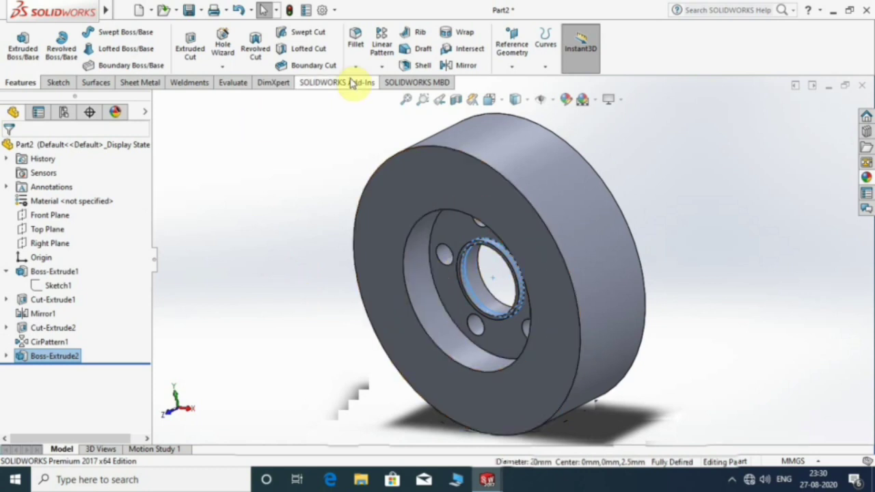
Step: Mirror Boss-Extrude2 about the Front Plane onto the pulley's opposite face as Mirror2
left_click(454, 65)
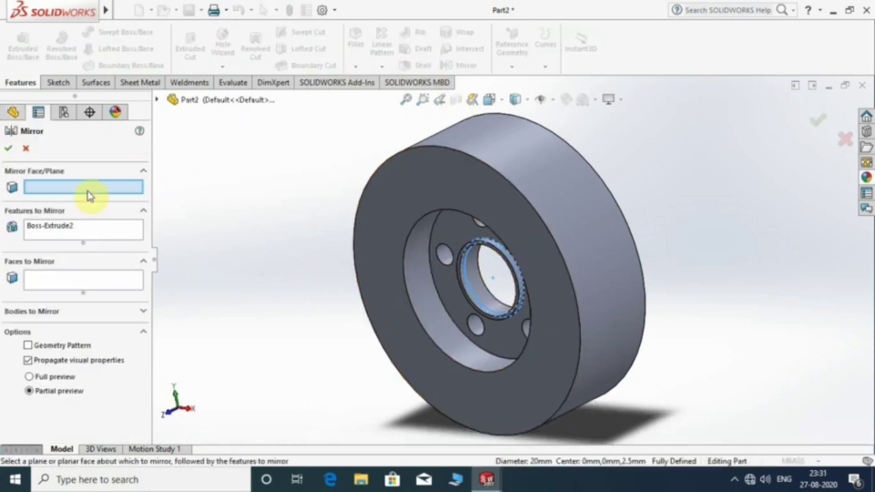
left_click(156, 102)
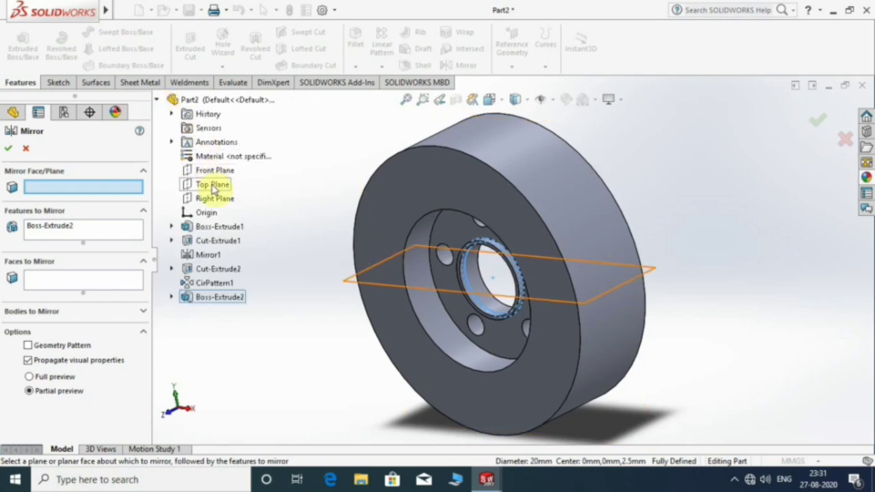
left_click(209, 170)
mouse_move(703, 209)
middle_mouse_down()
mouse_move(645, 224)
mouse_move(605, 279)
middle_mouse_up()
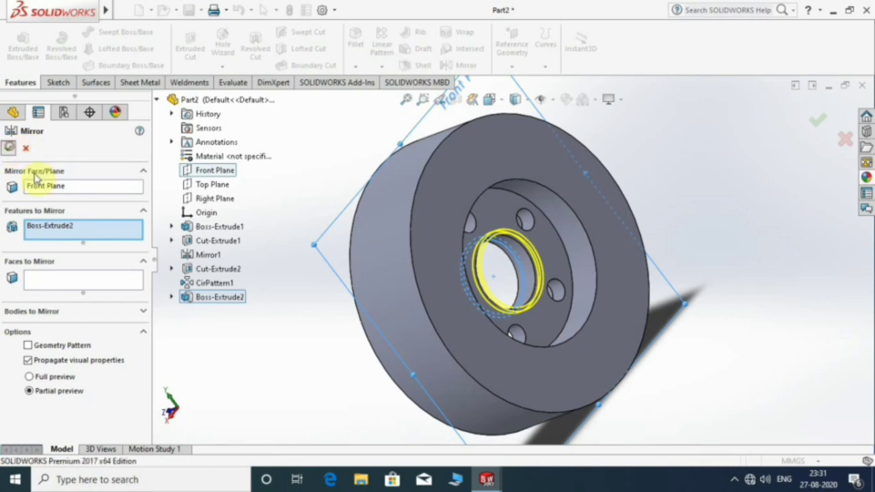
key("Return")
mouse_move(334, 177)
middle_mouse_down()
mouse_move(385, 205)
mouse_move(342, 218)
mouse_move(375, 182)
mouse_move(363, 152)
mouse_move(532, 306)
middle_mouse_up()
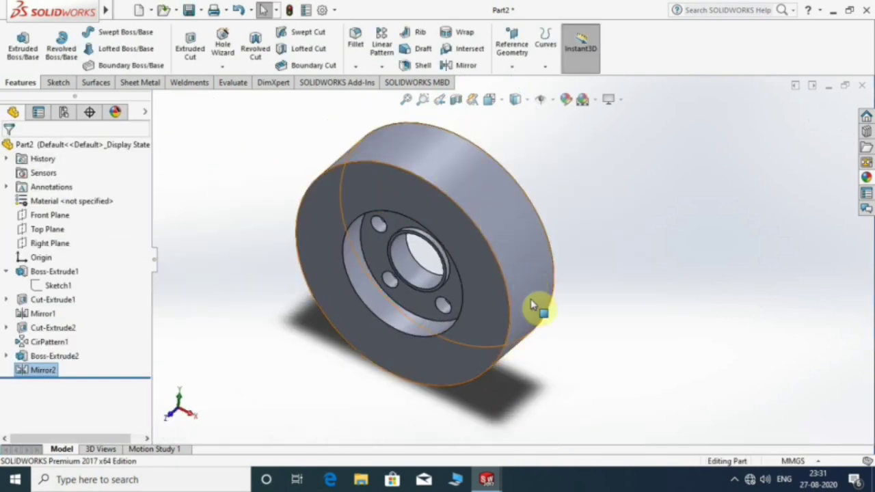
Step: Start a sketch on the Top Plane with a vertical centerline drawn up from the origin
left_click(45, 229)
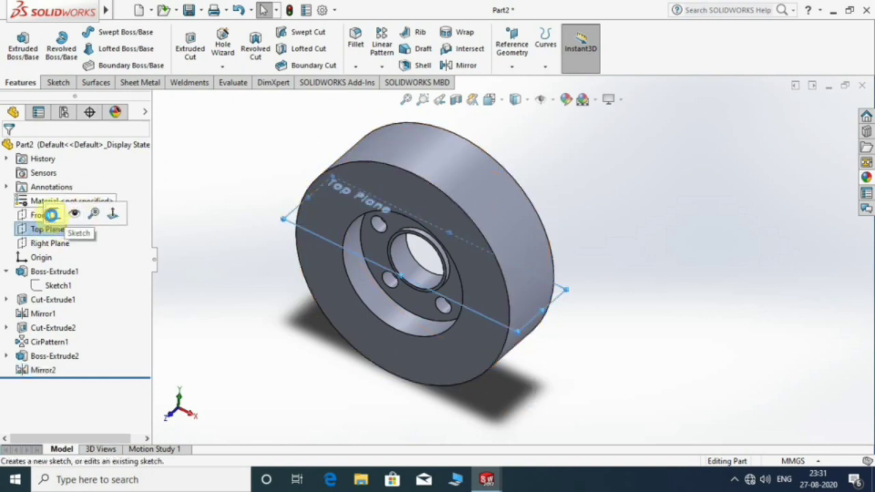
left_click(52, 215)
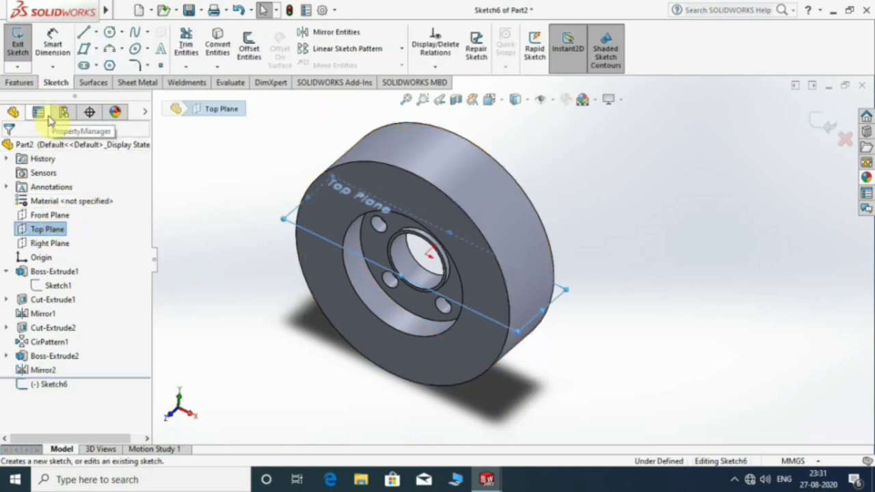
left_click(96, 32)
left_click(109, 67)
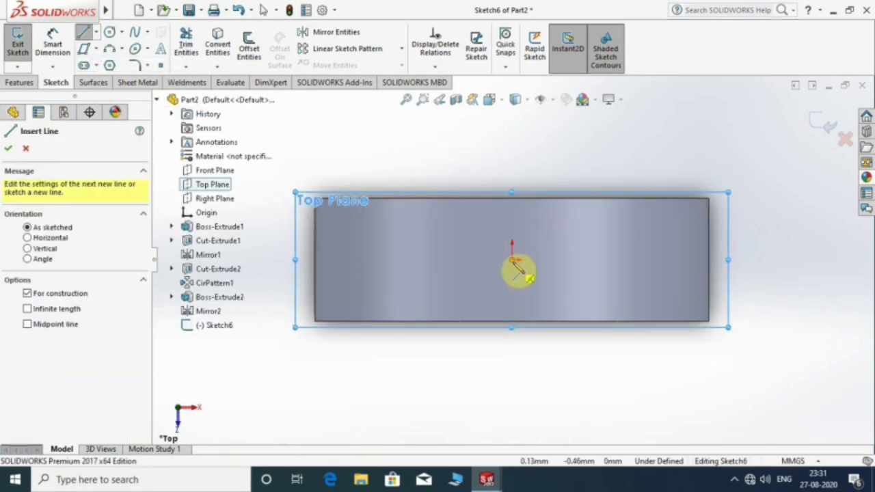
left_click(512, 260)
left_click(512, 139)
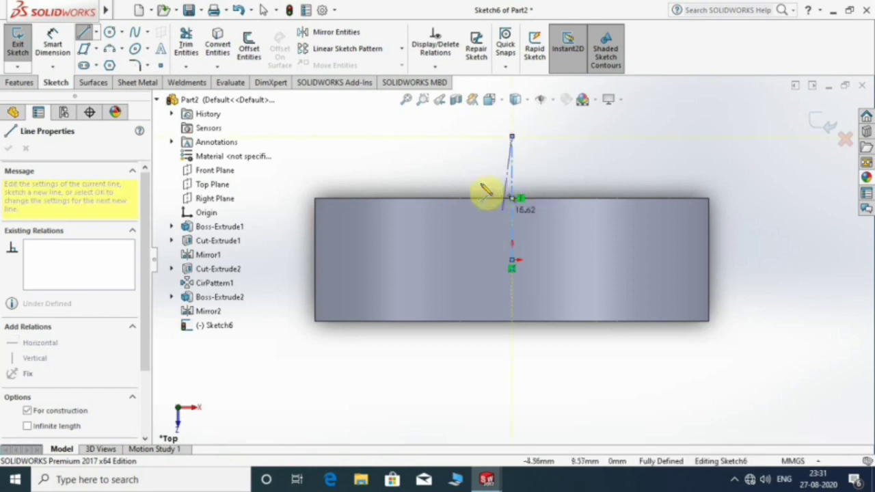
key("Escape")
Step: Sketch the groove profile lines at the rim's left edge
left_click(83, 34)
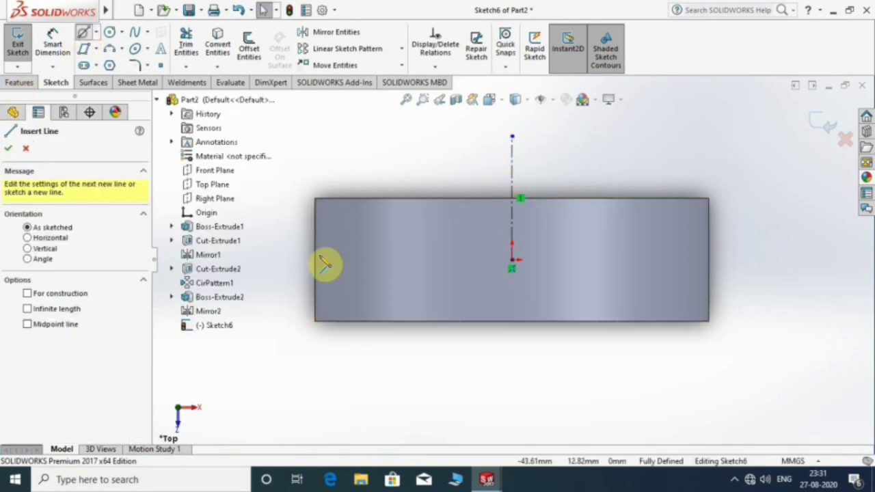
left_click(339, 293)
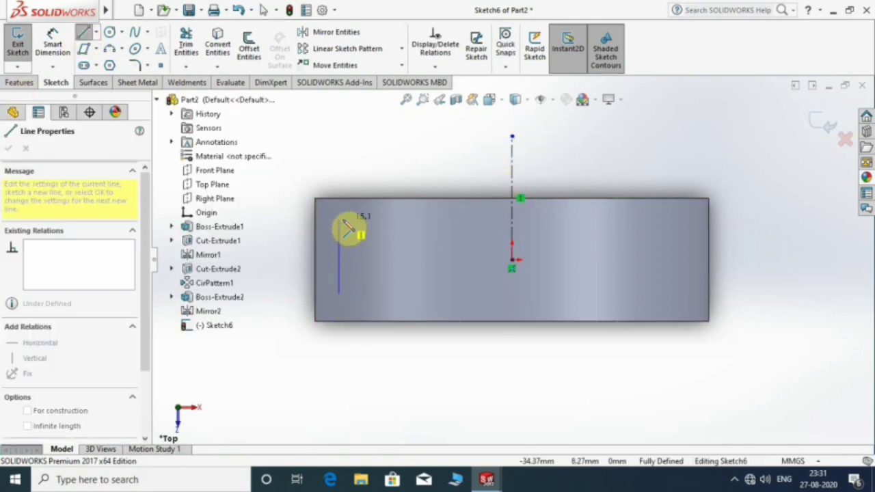
left_click(337, 258)
left_click(315, 209)
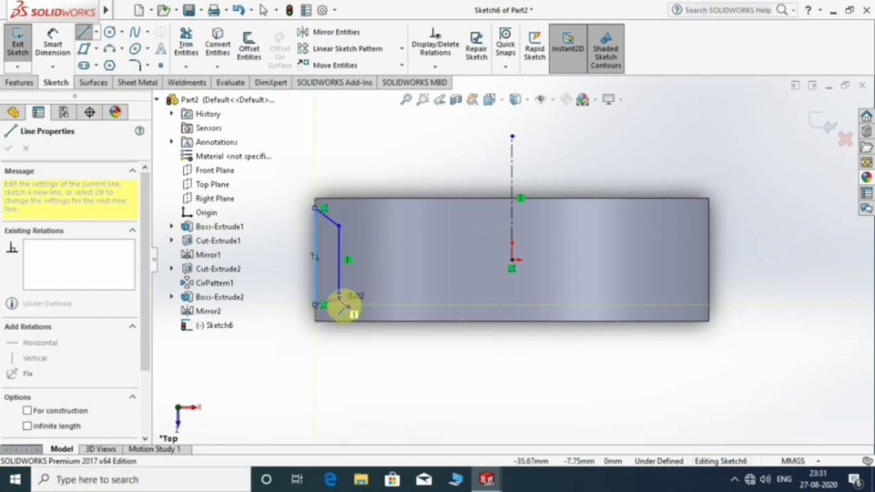
left_click(342, 306)
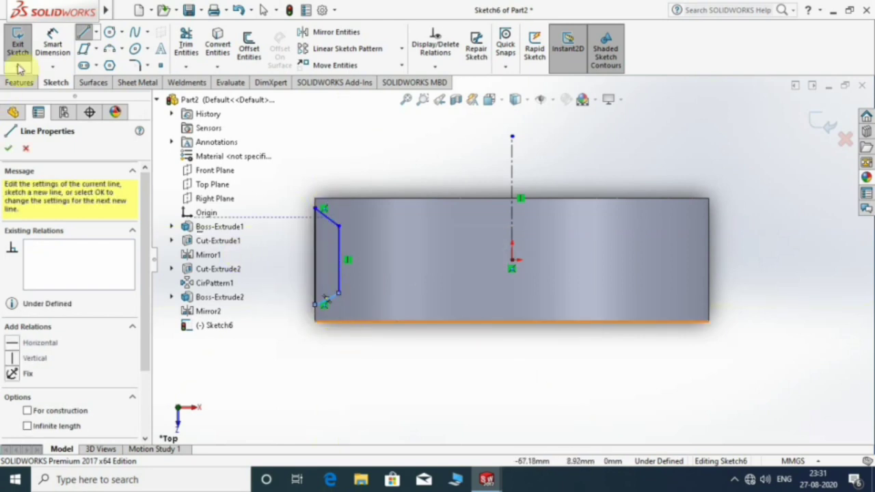
left_click(55, 42)
scroll(322, 211, "down", 4)
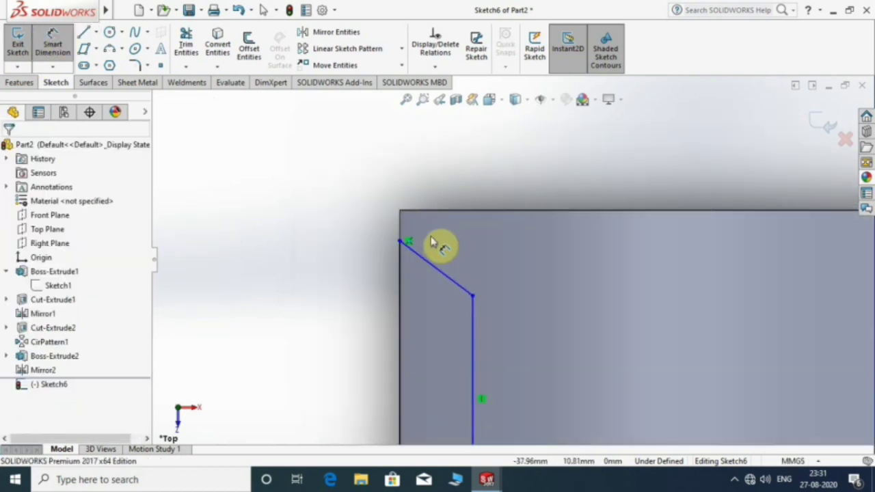
Step: Dimension the groove profile 3 mm in from both the top and bottom rim edges
left_click(422, 216)
left_click(404, 242)
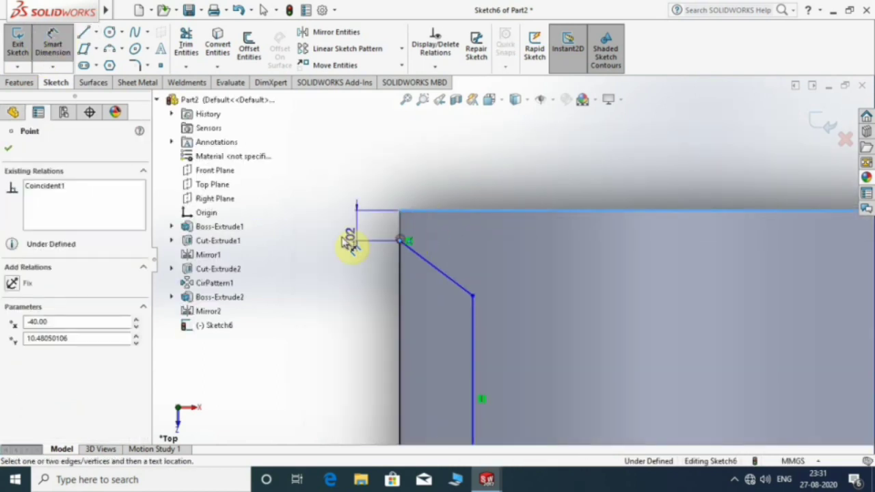
left_click(339, 235)
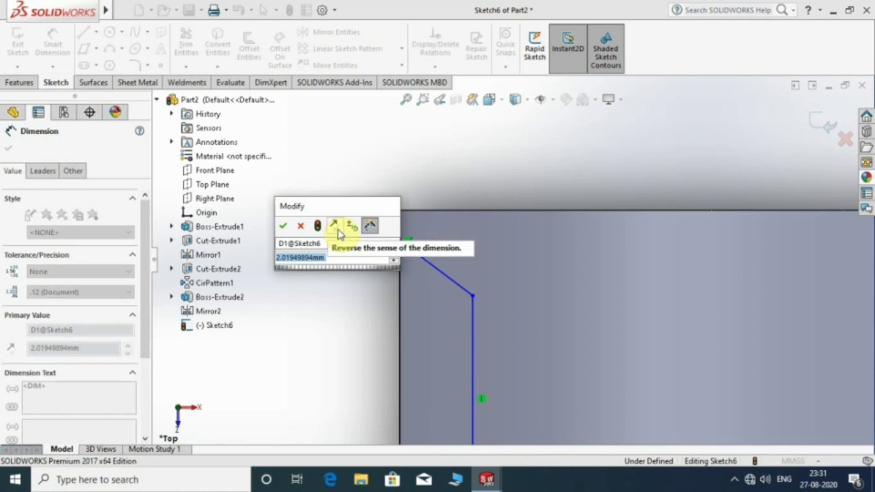
type("3")
key("Return")
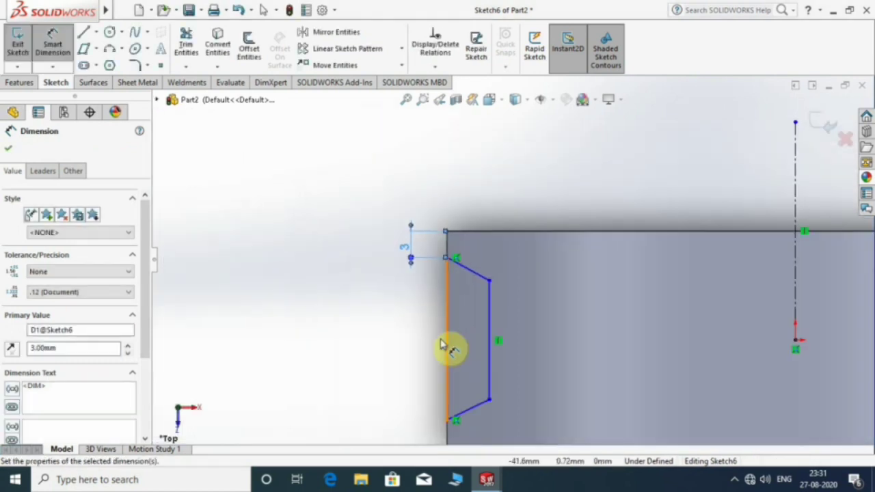
scroll(362, 267, "up", 3)
scroll(495, 348, "down", 5)
scroll(488, 330, "down", 2)
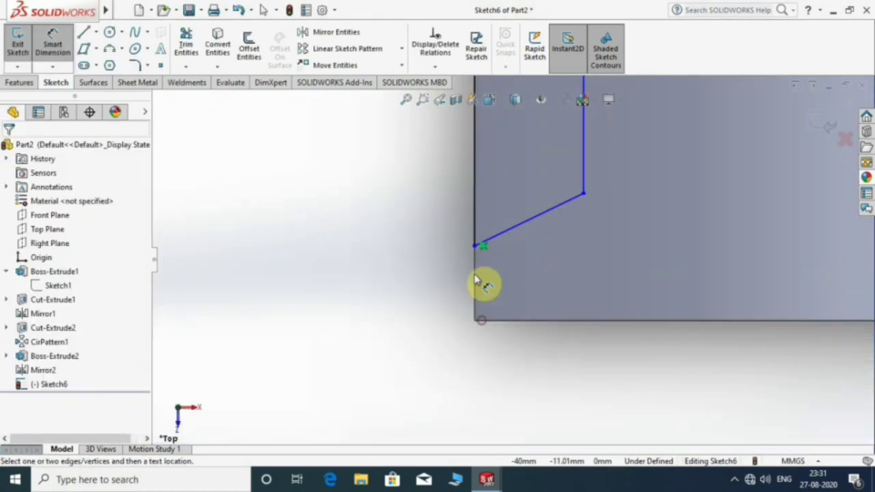
left_click(477, 247)
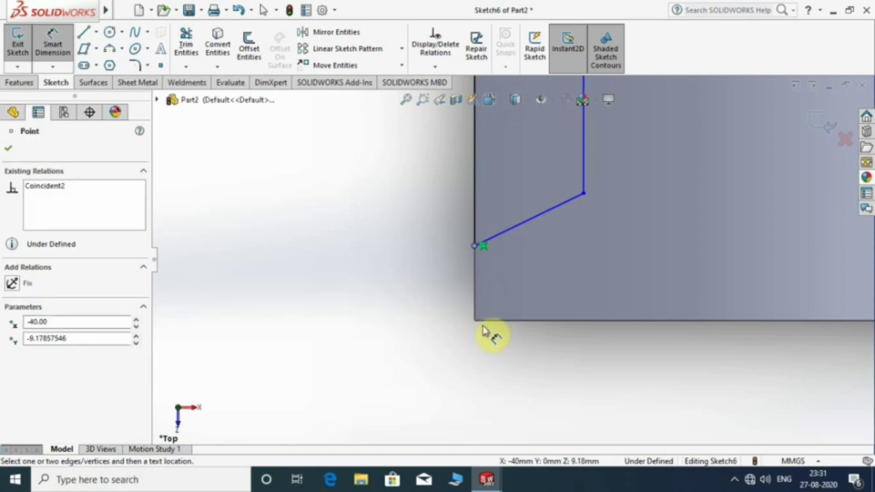
key("Tab")
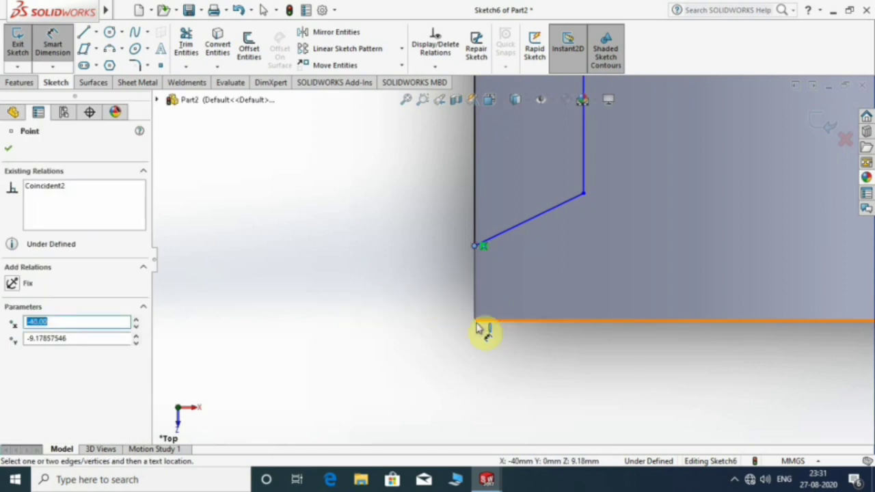
key("Escape")
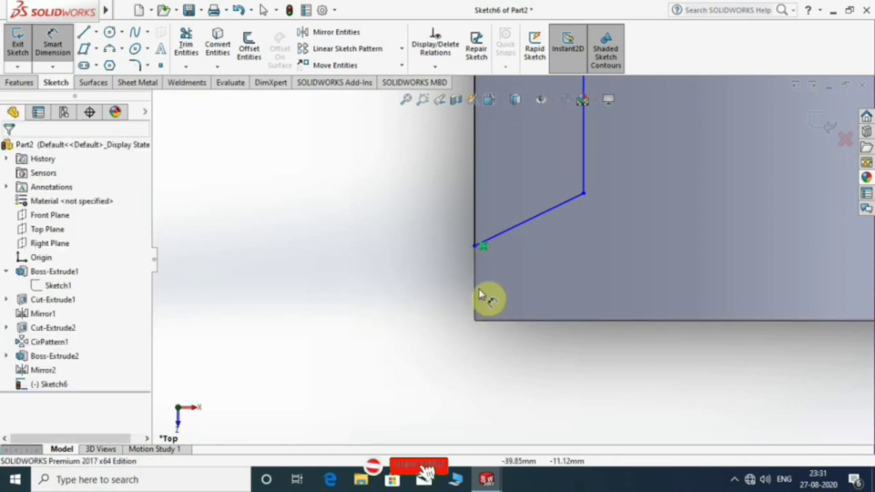
left_click(476, 247)
left_click(481, 322)
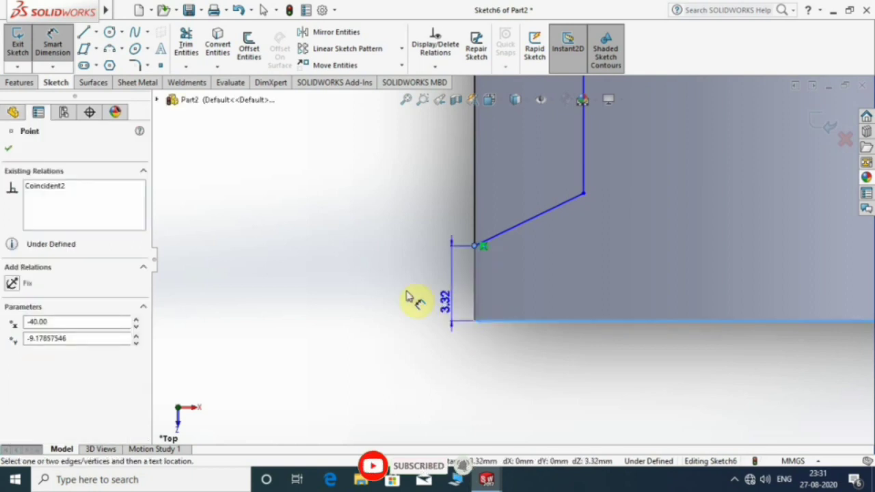
left_click(359, 287)
type("3")
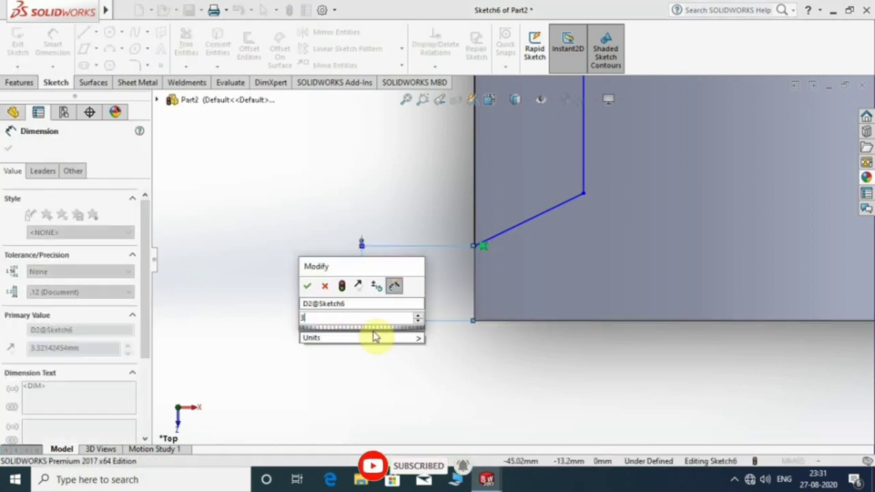
key("Return")
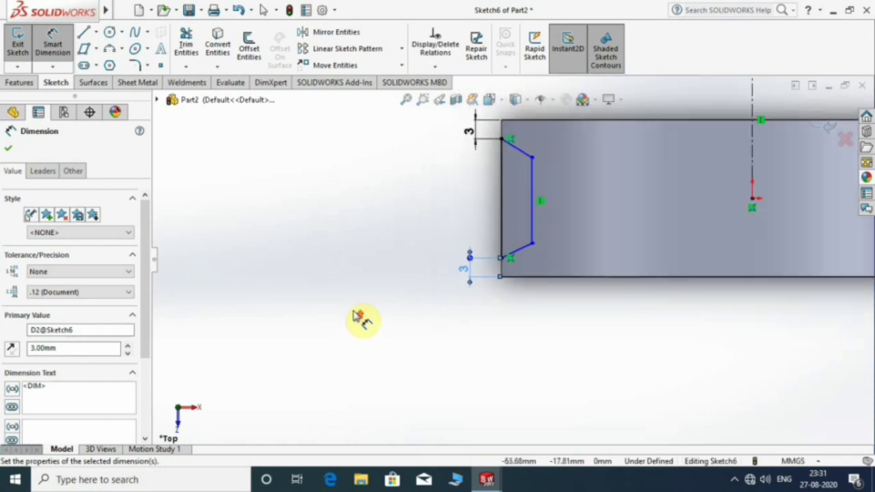
Step: Set the groove depth to 6 mm
scroll(547, 191, "down", 2)
scroll(492, 225, "down", 2)
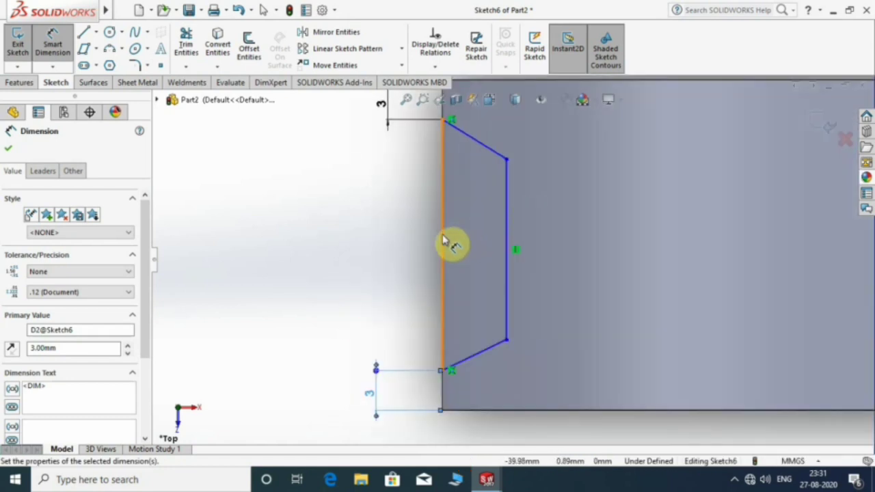
left_click(504, 244)
left_click(474, 246)
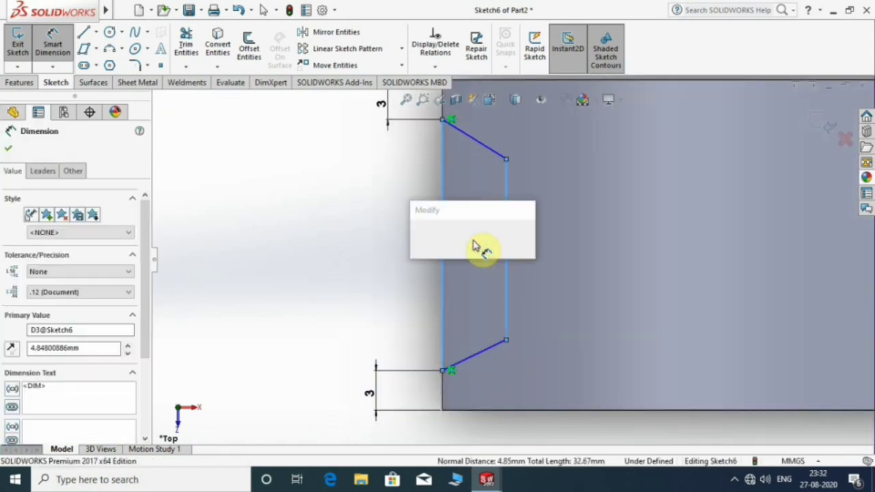
type("6")
key("Return")
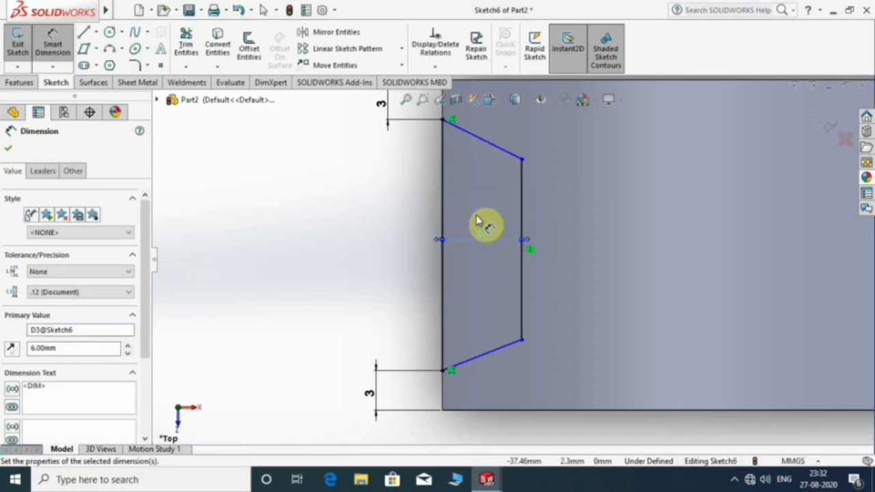
Step: Add 60° angles to both slanted groove sides so the sketch is fully defined
left_click(445, 160)
left_click(480, 141)
left_click(474, 161)
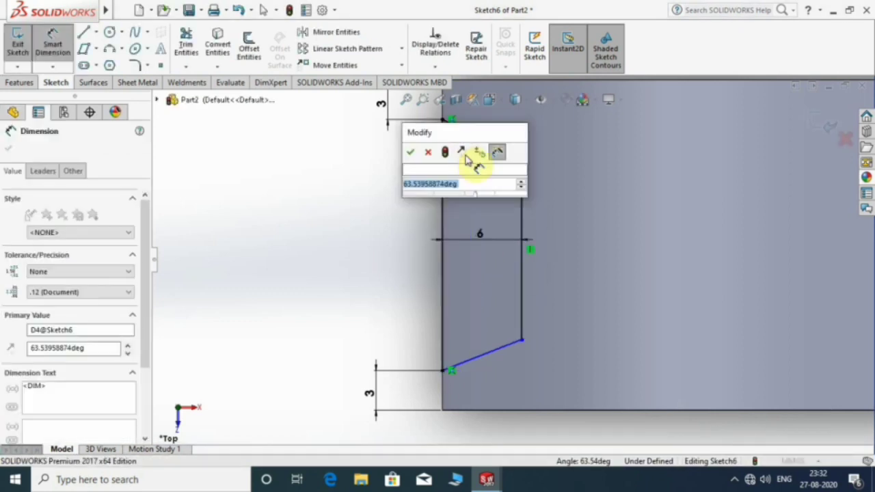
type("60")
key("Return")
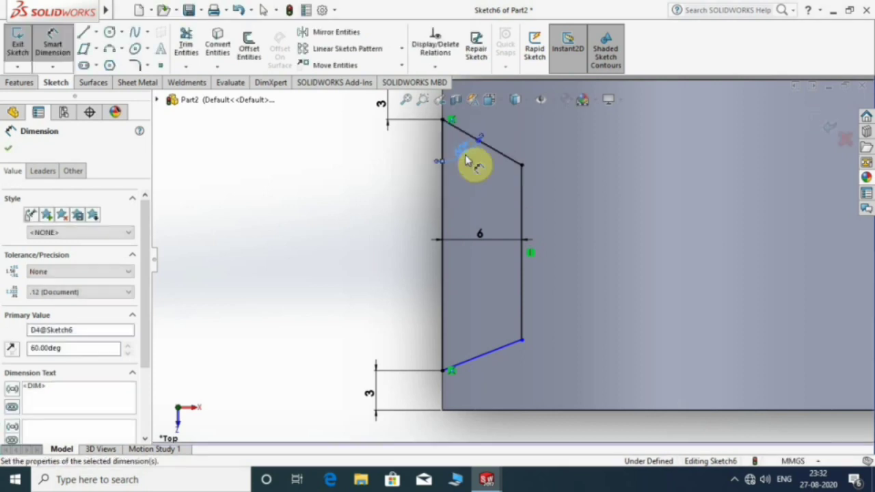
left_click(476, 365)
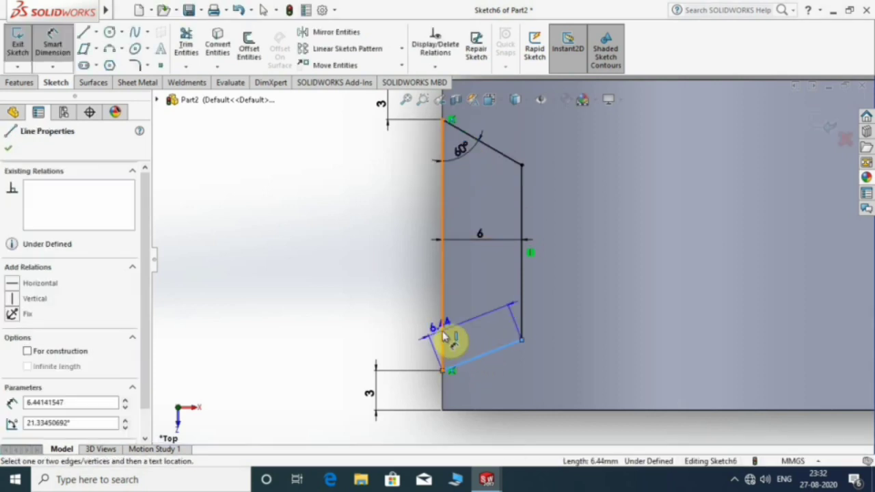
left_click(442, 335)
left_click(482, 318)
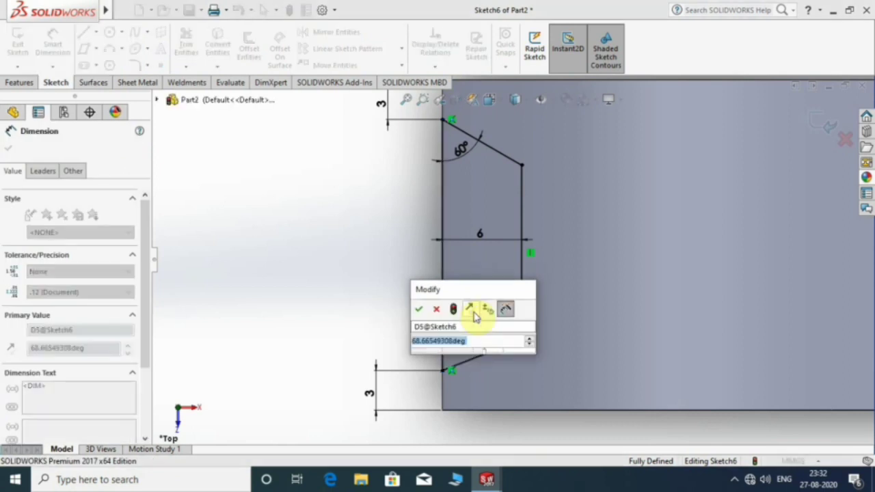
type("60")
key("Return")
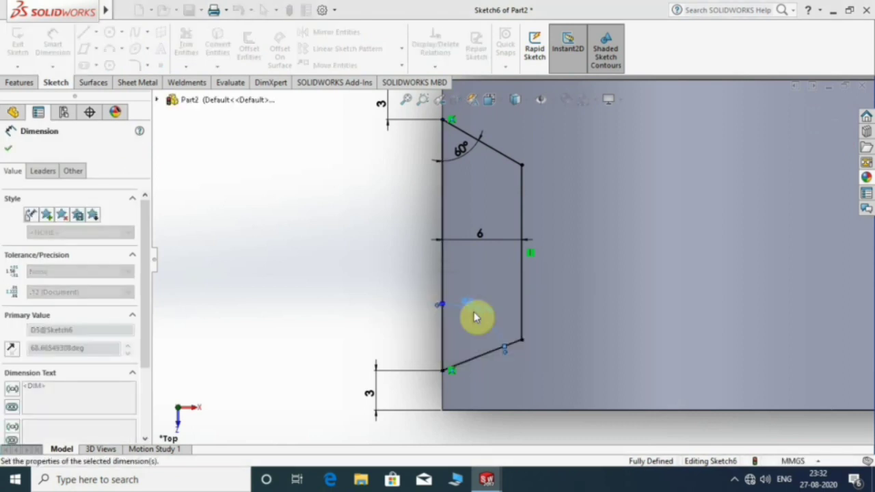
scroll(482, 326, "up", 2)
scroll(489, 273, "up", 2)
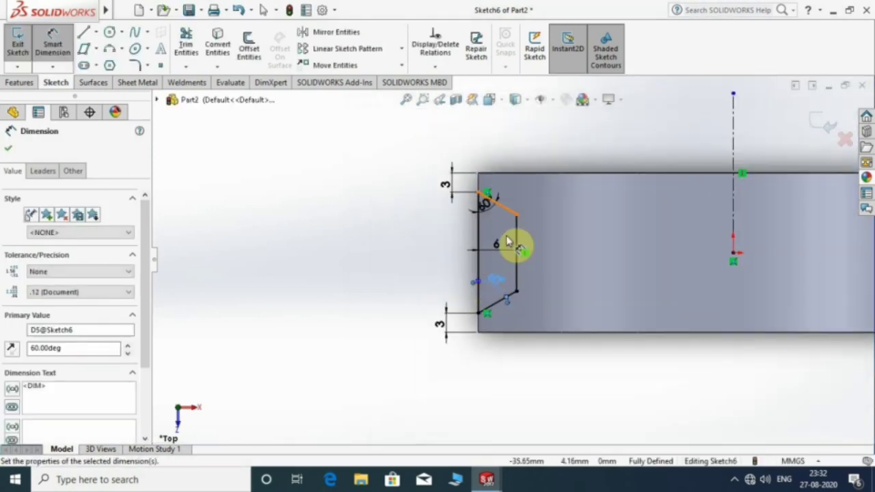
scroll(526, 256, "up", 1)
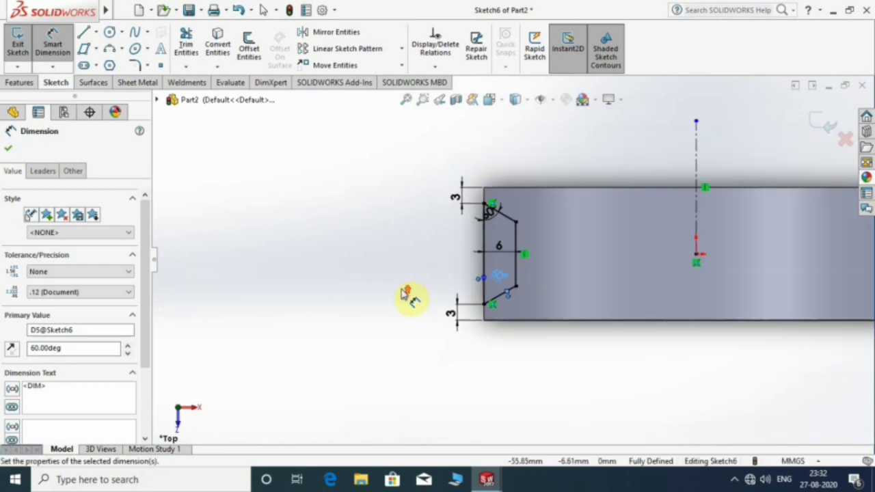
scroll(405, 296, "up", 1)
scroll(584, 267, "up", 2)
scroll(690, 236, "down", 1)
scroll(692, 259, "down", 1)
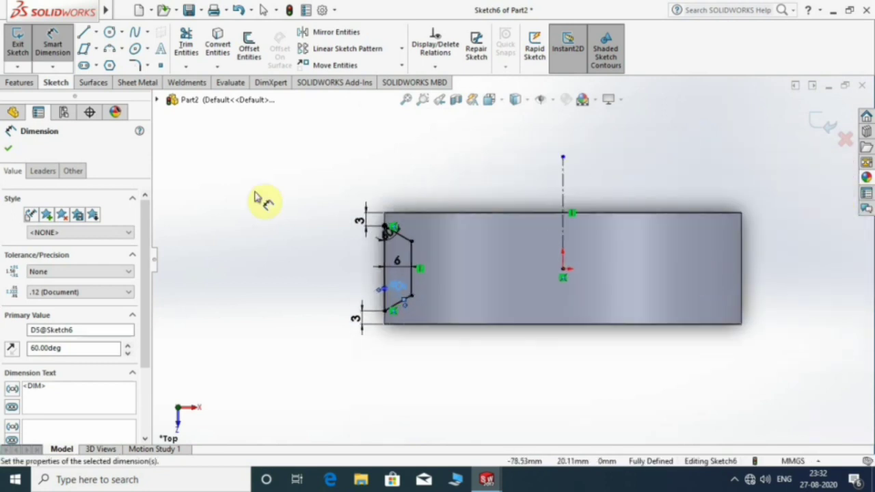
left_click(8, 149)
Step: Revolve-cut the groove profile 360° around Line1, creating Cut-Revolve1
left_click(17, 82)
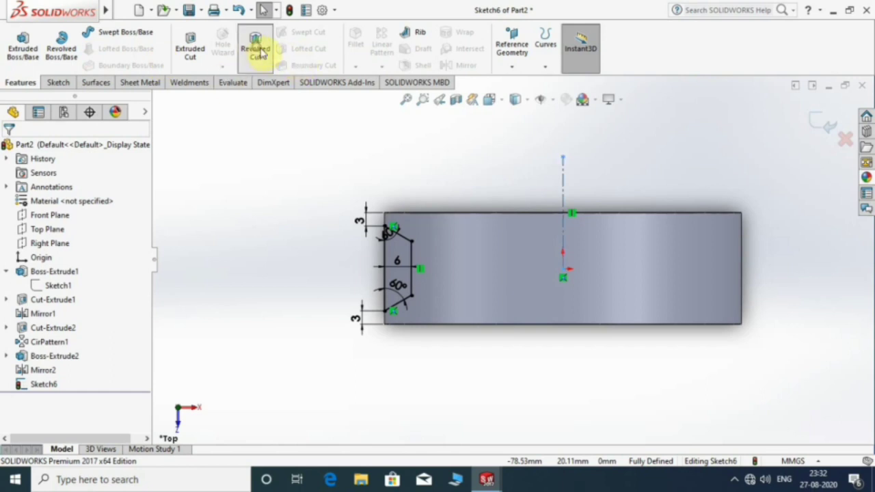
left_click(258, 50)
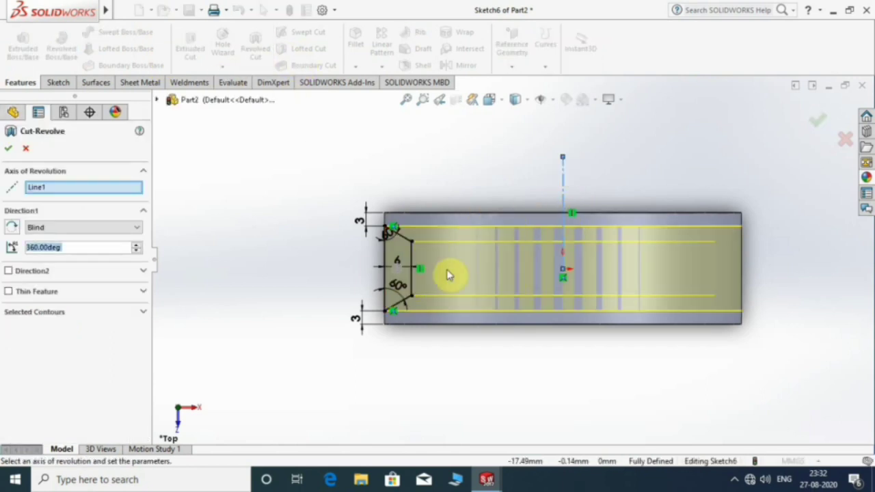
middle_click_drag(499, 228, 504, 307)
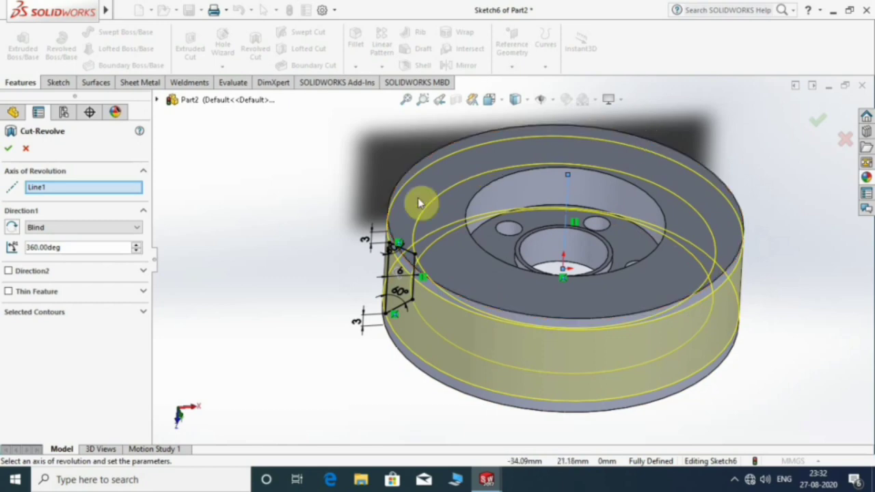
left_click(7, 148)
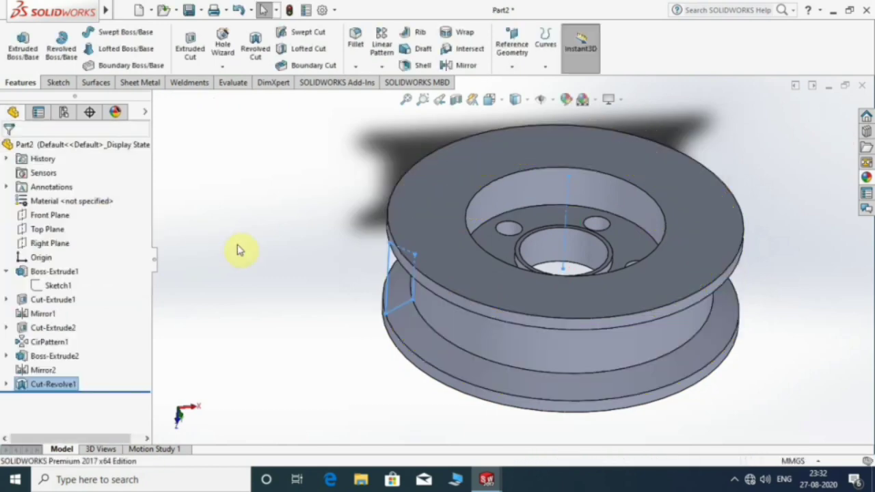
mouse_move(256, 251)
middle_mouse_down()
mouse_move(362, 186)
mouse_move(370, 193)
middle_mouse_up()
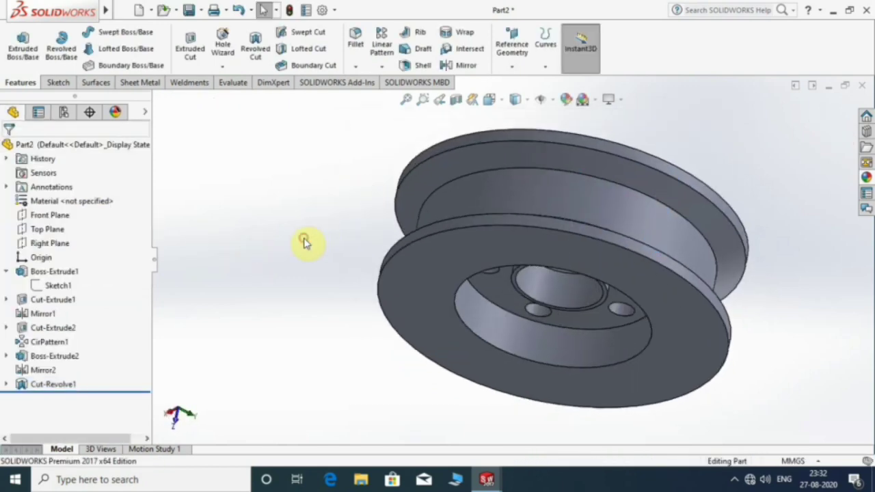
mouse_move(304, 242)
middle_mouse_down()
mouse_move(367, 259)
mouse_move(426, 171)
mouse_move(453, 269)
mouse_move(376, 299)
mouse_move(503, 308)
middle_mouse_up()
scroll(527, 250, "up", 2)
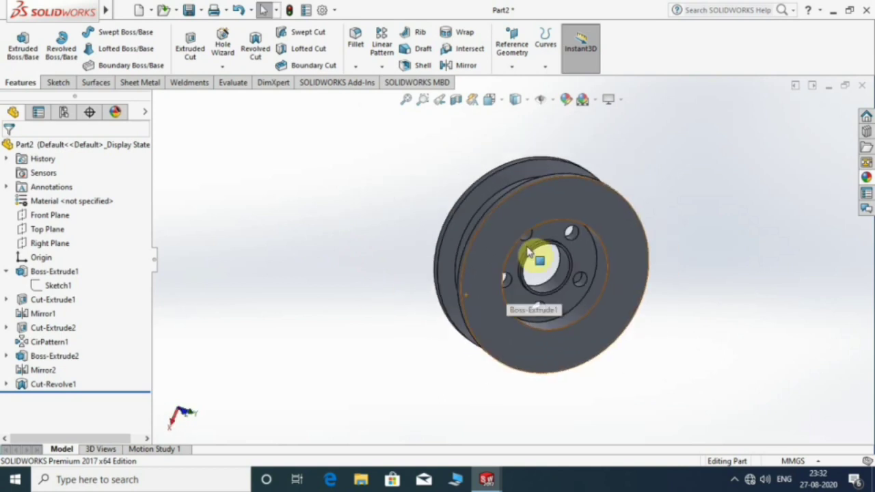
Step: Apply the Metal polished steel appearance to the whole pulley body
left_click(866, 178)
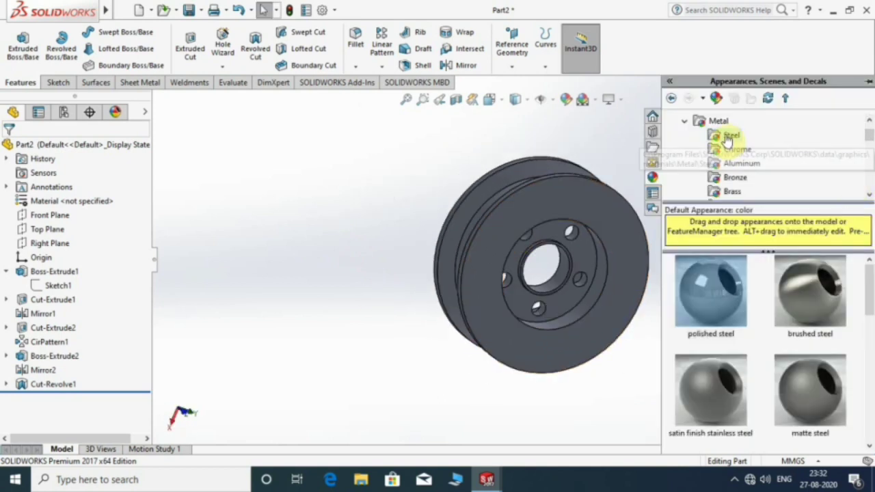
left_click(709, 306)
left_click_drag(709, 305, 478, 287)
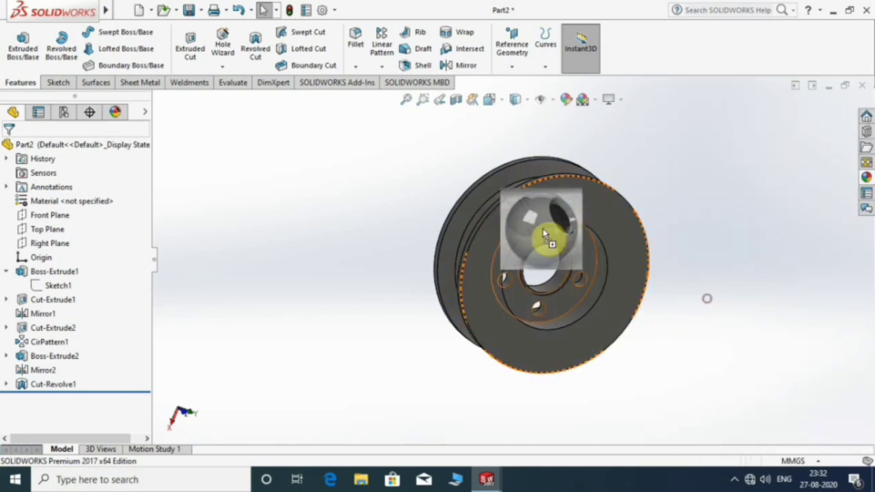
left_click(555, 232)
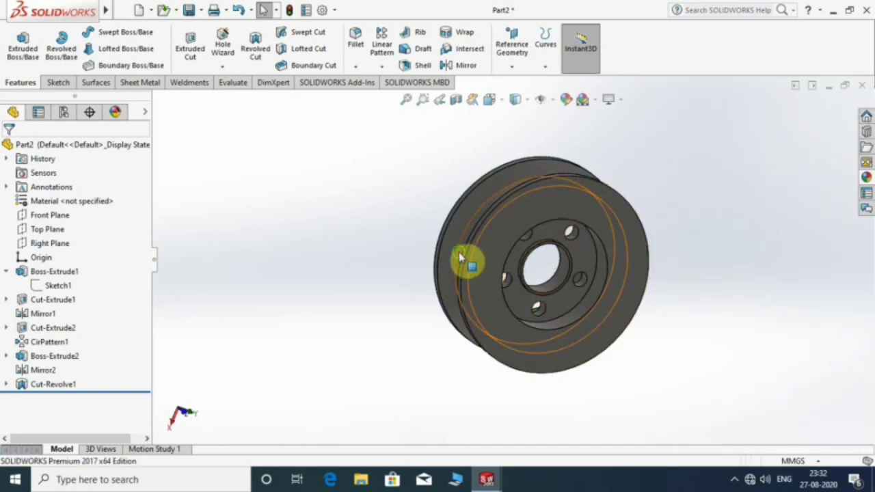
mouse_move(465, 257)
middle_mouse_down()
mouse_move(609, 246)
mouse_move(570, 332)
mouse_move(494, 346)
mouse_move(564, 390)
mouse_move(625, 293)
mouse_move(658, 201)
mouse_move(698, 161)
middle_mouse_up()
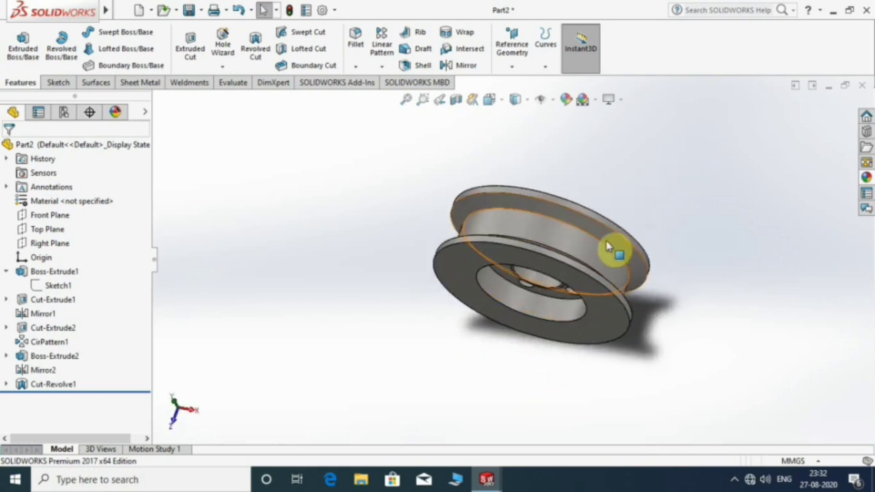
scroll(608, 252, "down", 2)
mouse_move(384, 301)
middle_mouse_down()
mouse_move(479, 283)
mouse_move(494, 248)
middle_mouse_up()
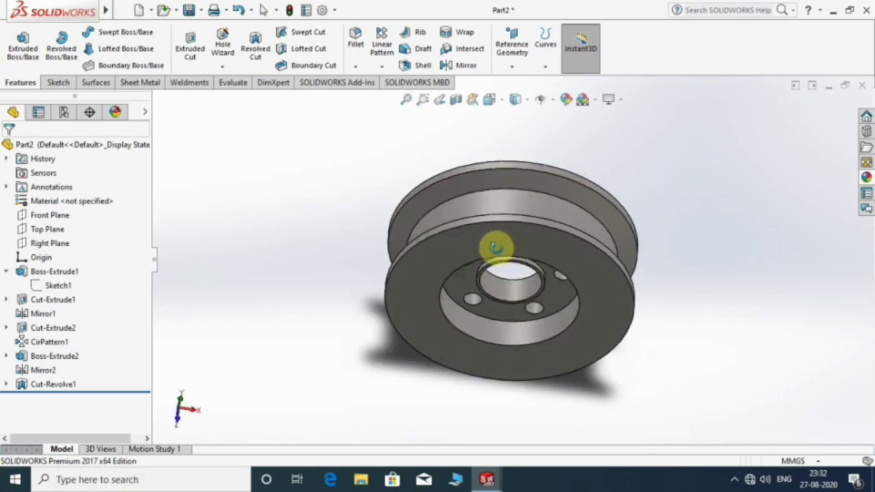
Step: Begin saving the part and open the animation pulley folder on drive D
left_click(189, 12)
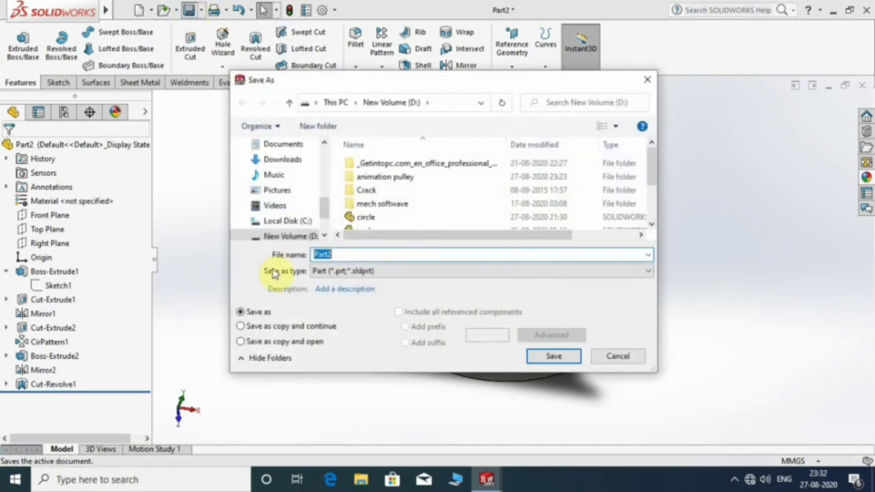
scroll(393, 219, "down", 3)
scroll(386, 198, "up", 2)
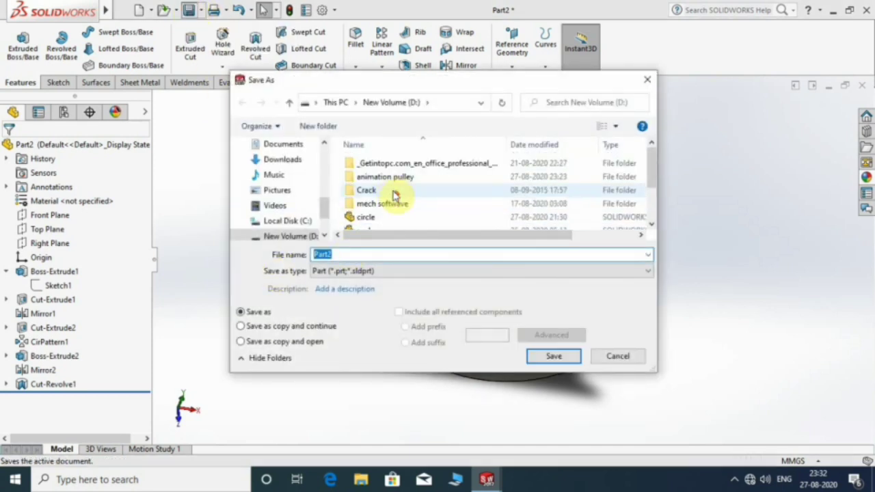
double_click(400, 175)
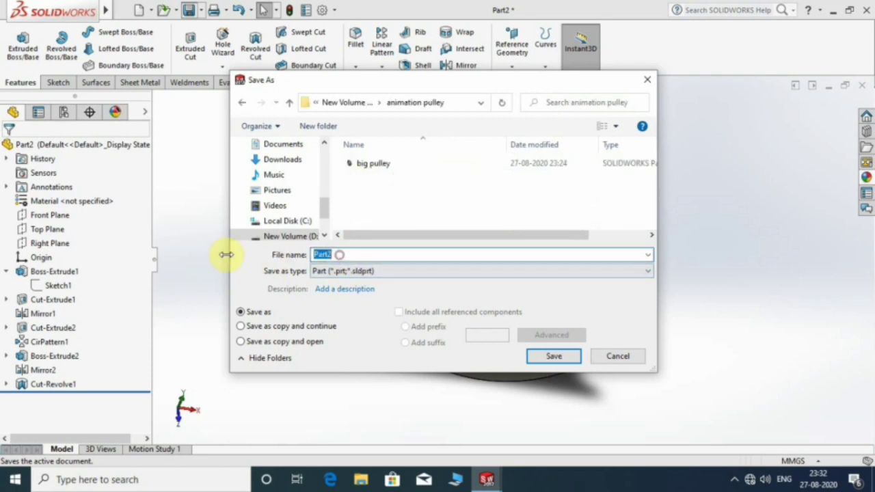
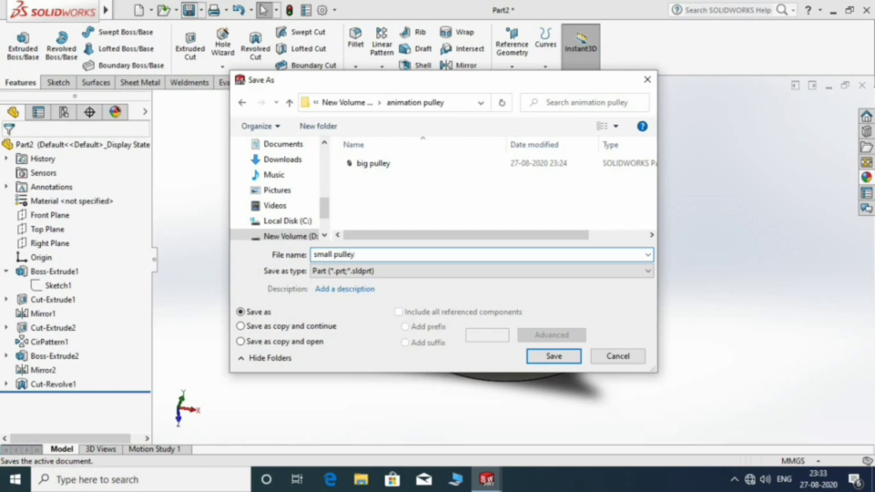
Step: Save the pulley as 'small pulley' and start a new part, Part4
key("Return")
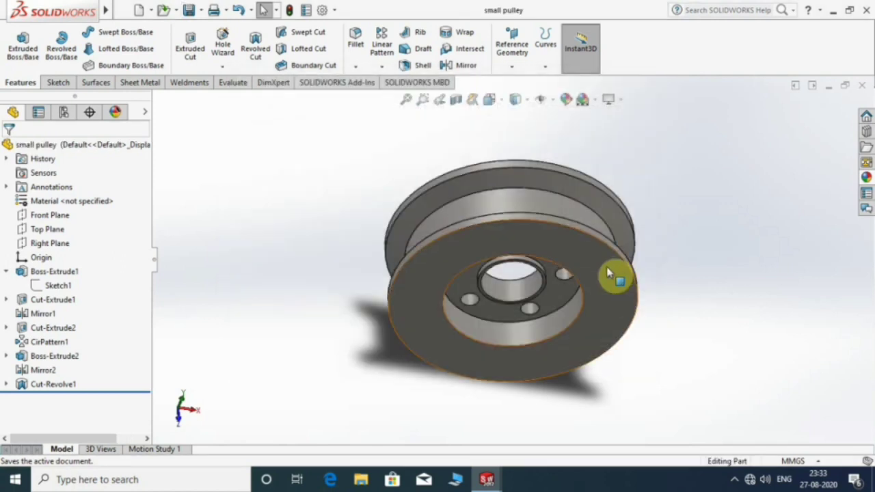
mouse_move(518, 271)
middle_mouse_down()
mouse_move(488, 260)
mouse_move(563, 293)
mouse_move(400, 293)
mouse_move(524, 289)
mouse_move(445, 198)
middle_mouse_up()
left_click(136, 11)
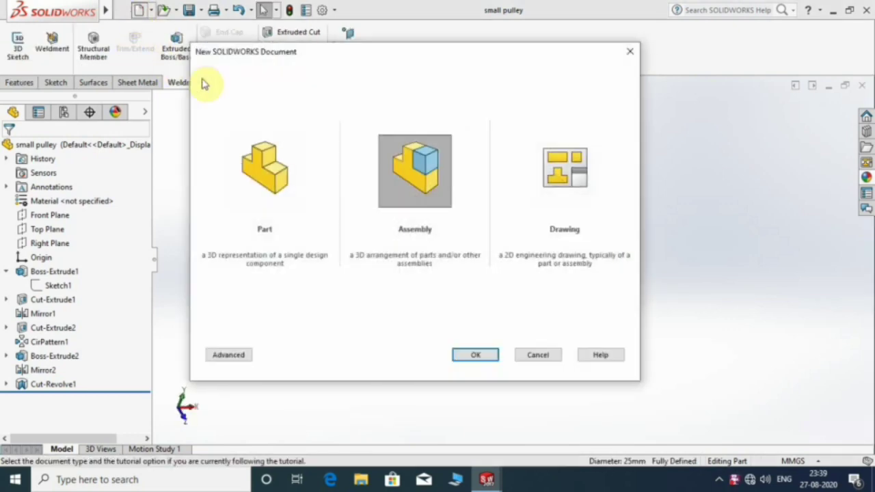
left_click(259, 164)
left_click(473, 354)
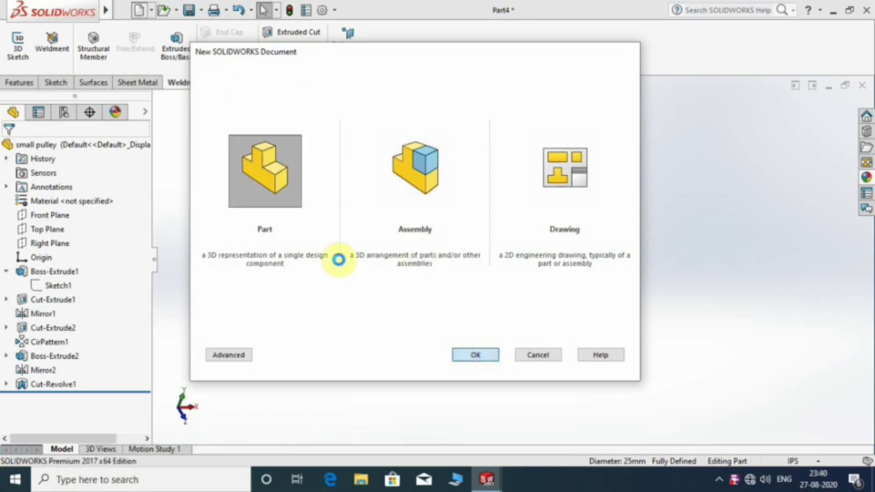
Step: Set Part4's document units to MMGS (millimetre, gram, second)
left_click(321, 10)
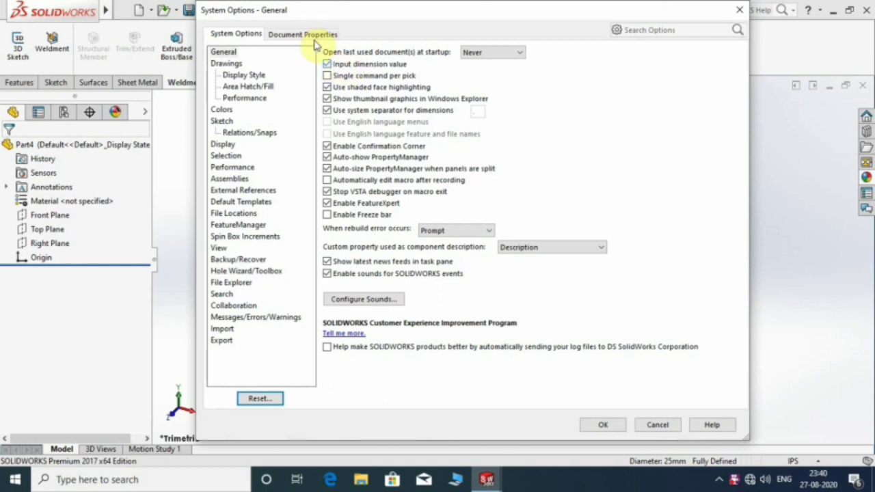
left_click(319, 35)
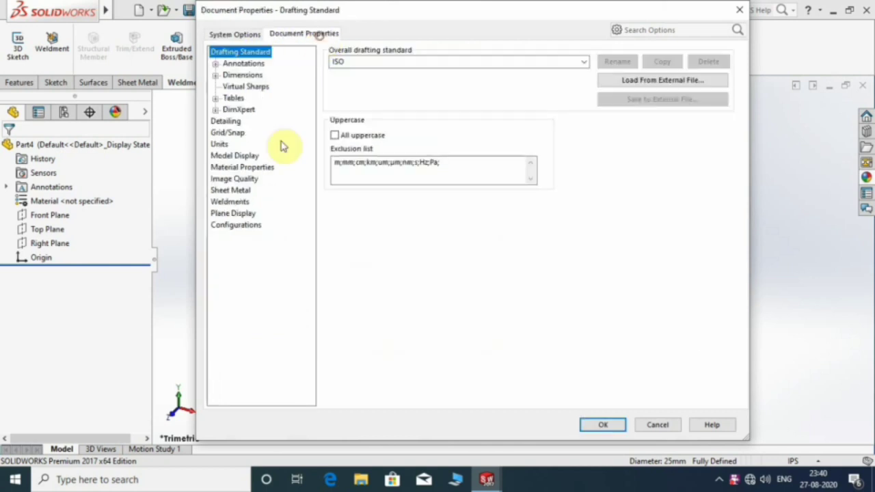
left_click(218, 145)
left_click(349, 81)
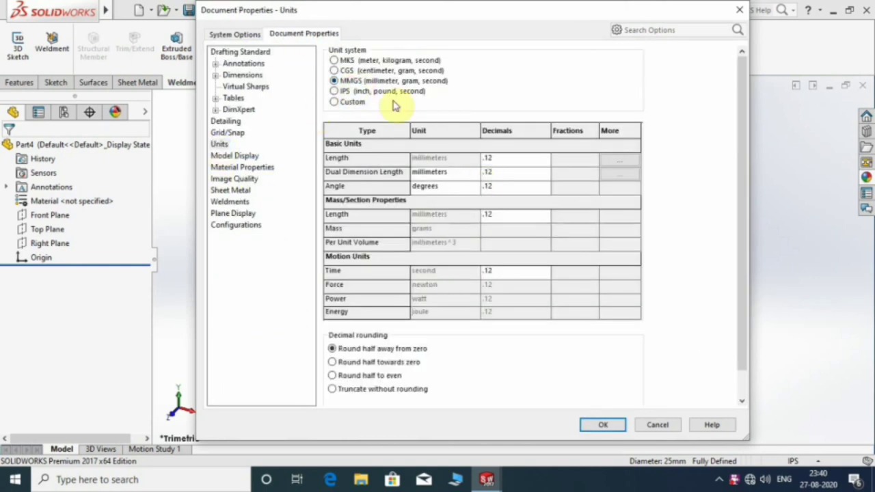
left_click(599, 425)
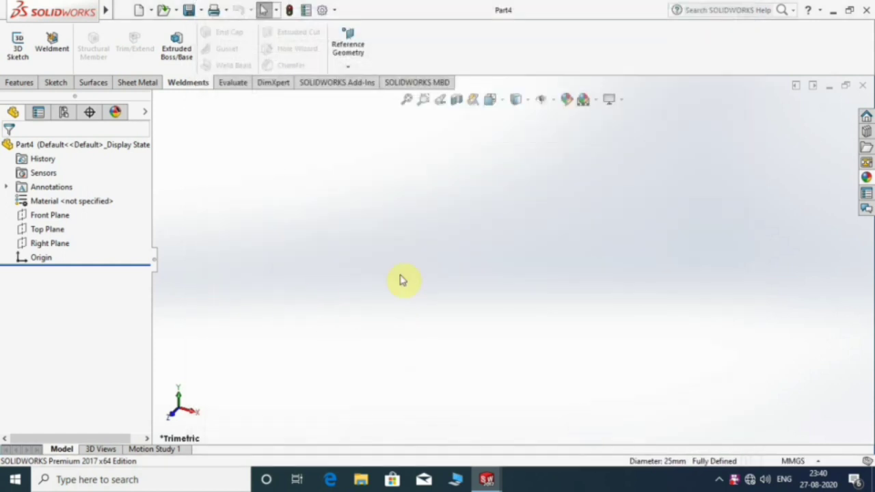
Step: Sketch a circle at the origin on the Front Plane and dimension it 20 mm in diameter
left_click(55, 214)
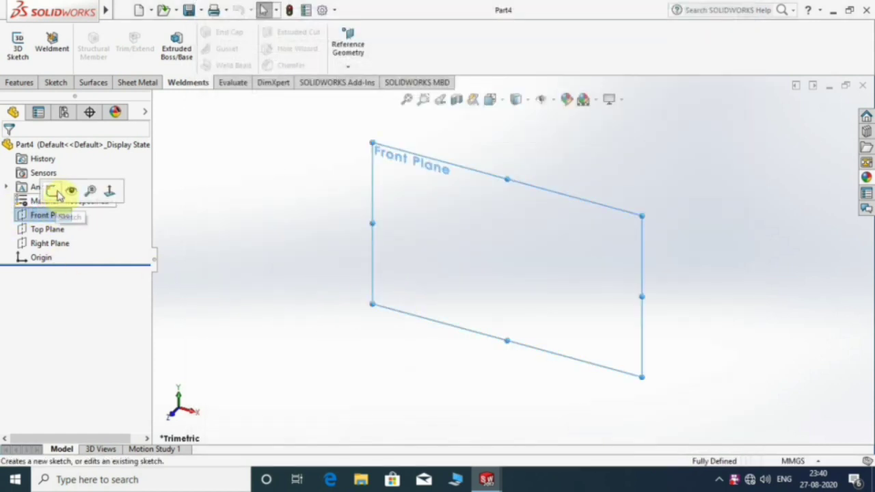
left_click(57, 189)
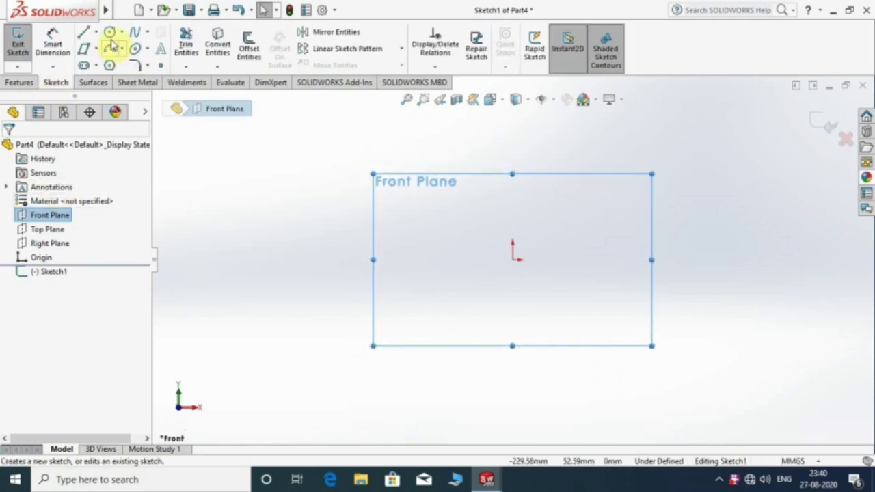
left_click(109, 34)
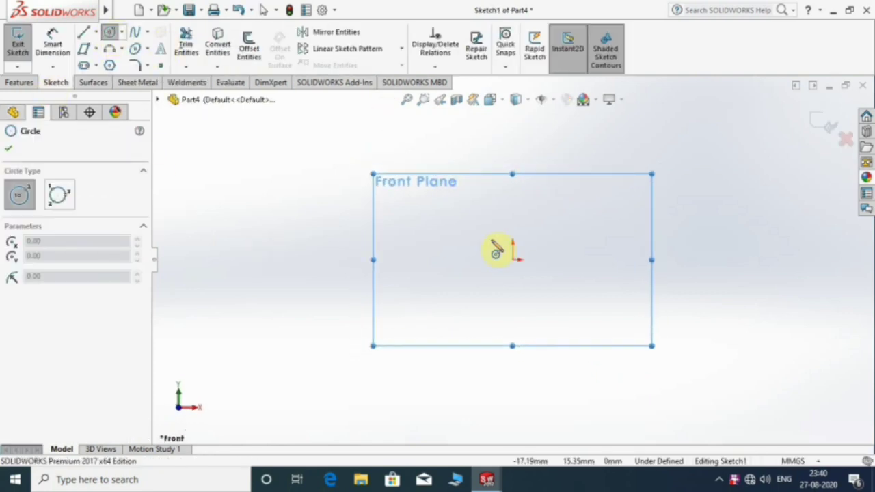
left_click(513, 261)
left_click(514, 216)
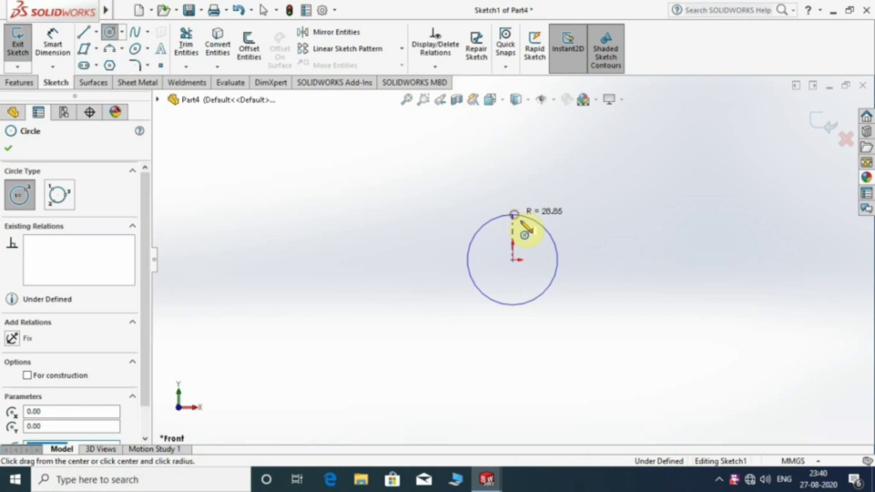
left_click(52, 43)
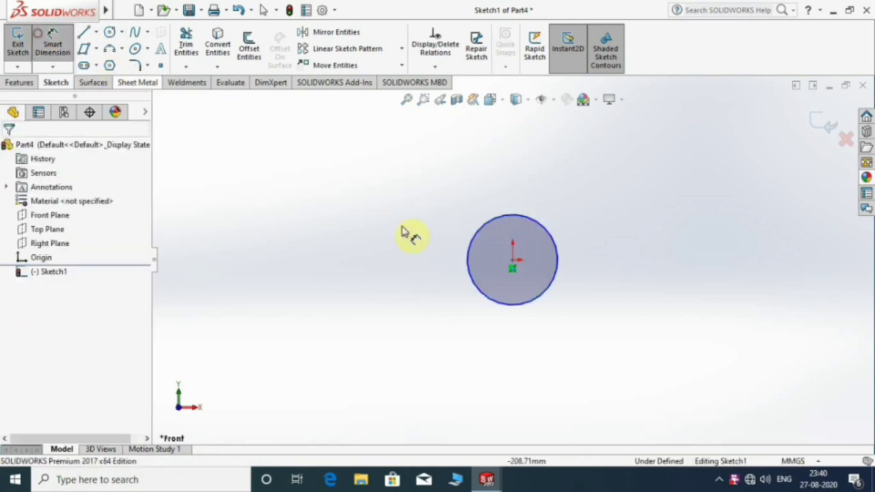
left_click(475, 239)
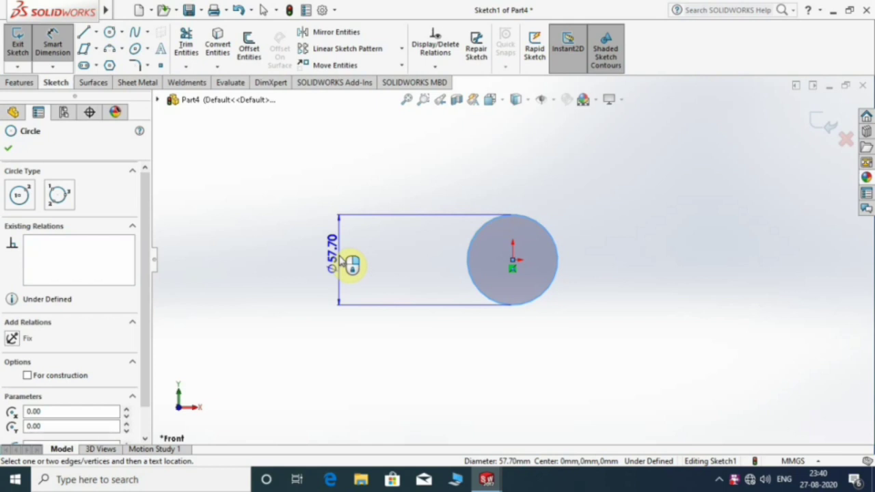
left_click(340, 259)
type("20")
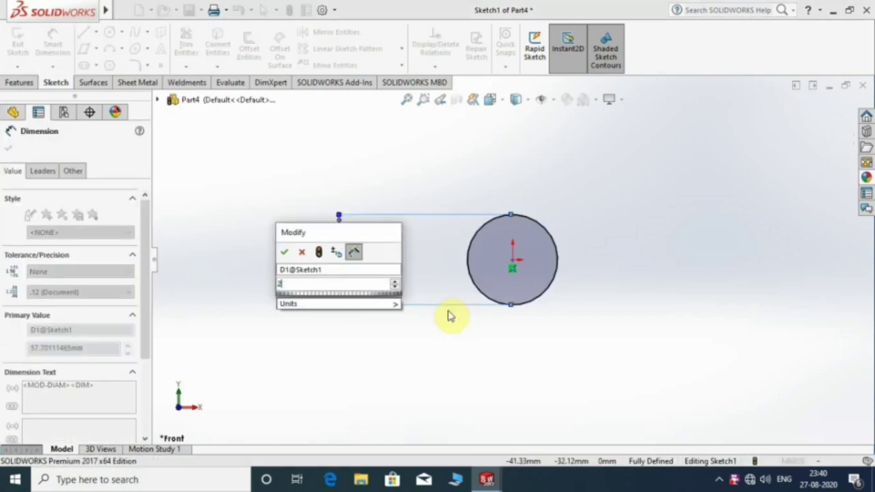
key("Return")
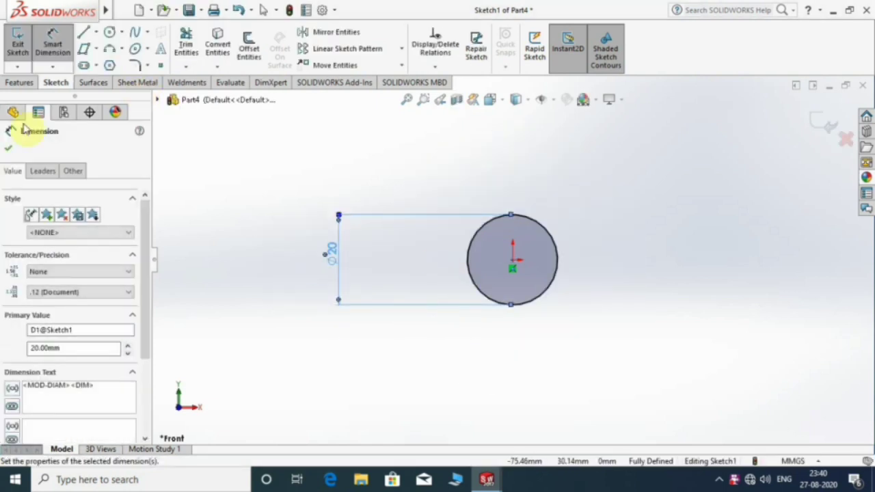
Step: Extrude the circle Mid Plane 150 mm into a solid rod
left_click(19, 83)
left_click(22, 49)
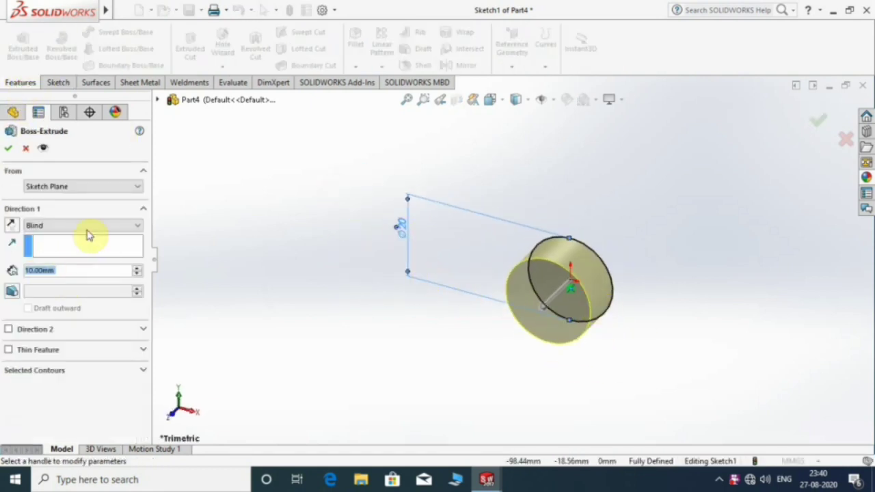
left_click(68, 231)
left_click(60, 277)
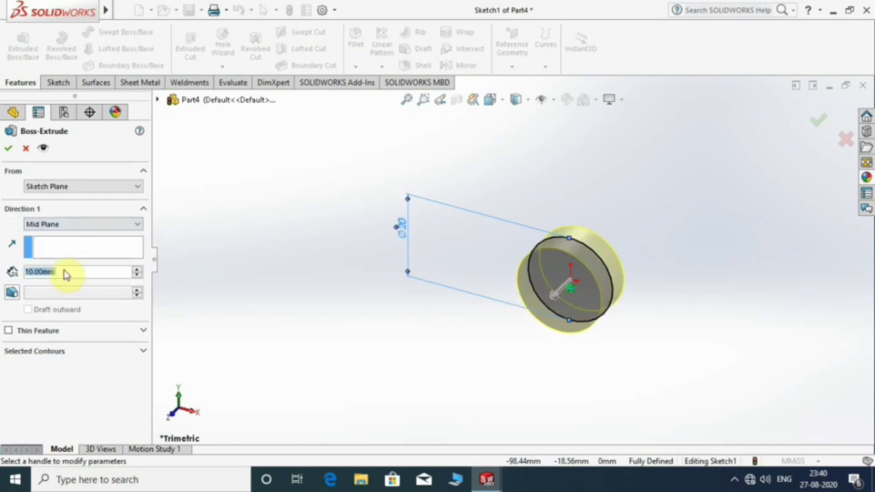
type("150")
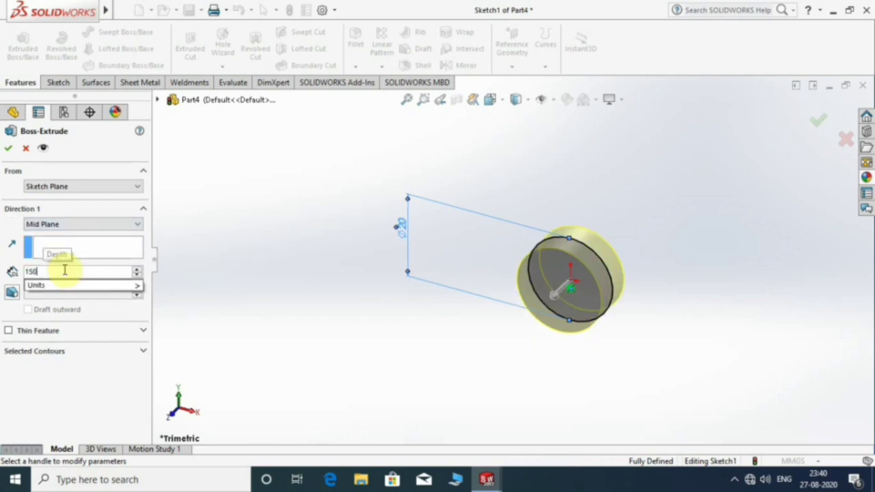
key("Return")
middle_click_drag(293, 279, 444, 316)
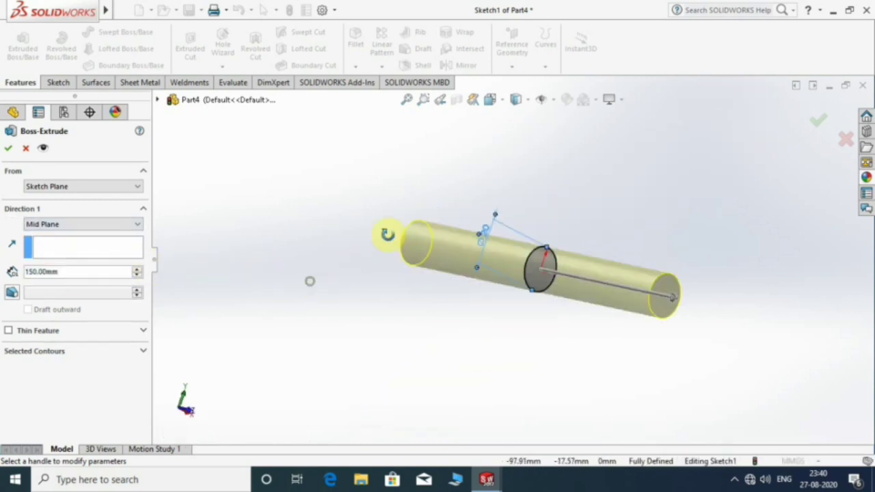
left_click(9, 148)
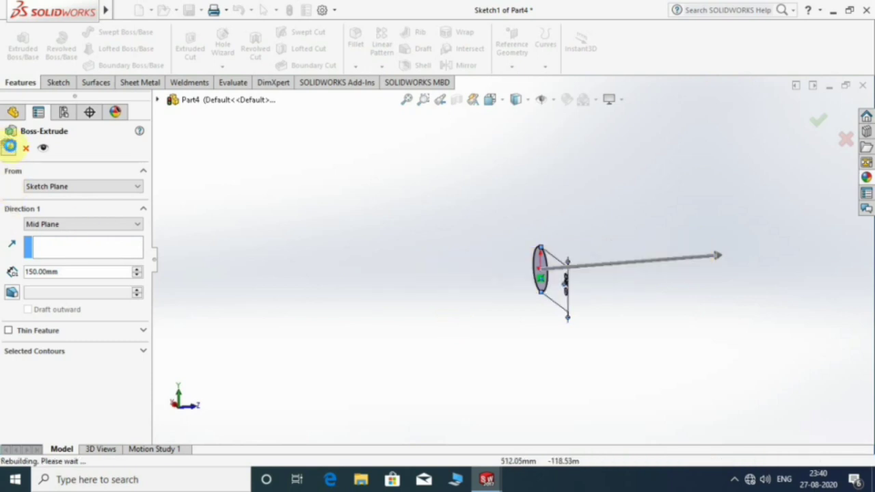
left_click(384, 204)
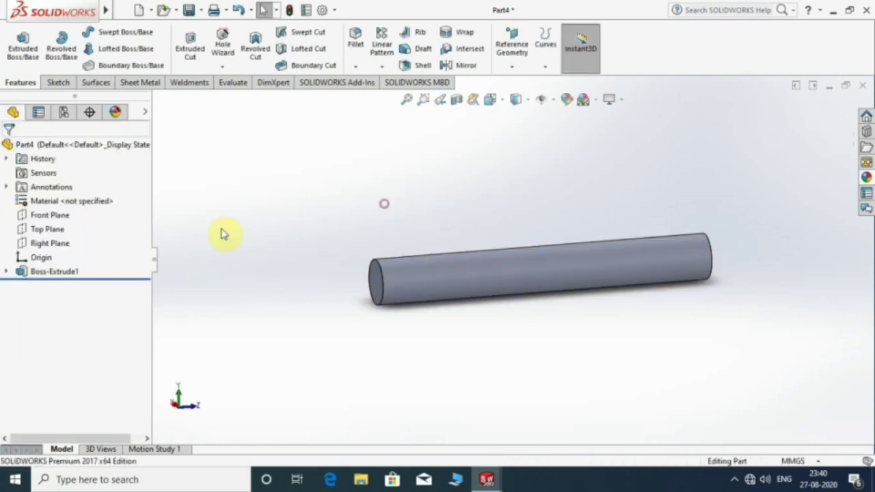
Step: On the Top Plane, sketch an L-shaped path: a vertical line from the cylinder's centreline, then a horizontal line
left_click(49, 234)
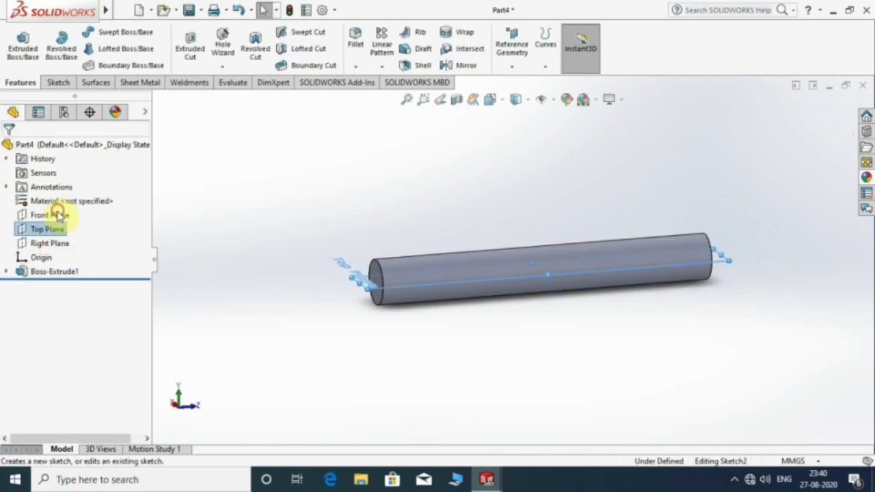
left_click(61, 215)
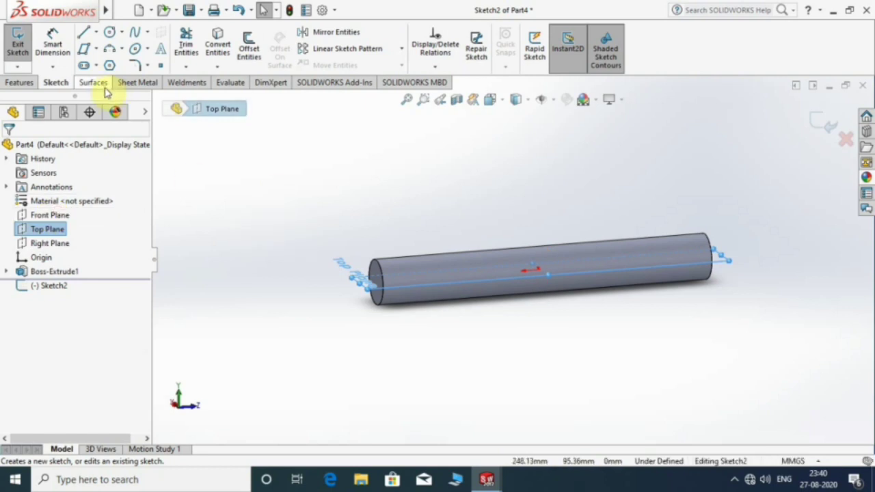
scroll(513, 168, "down", 2)
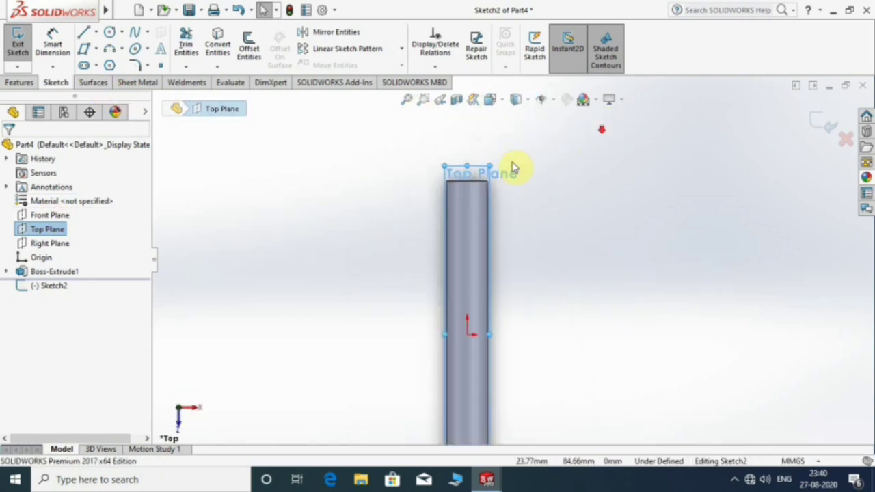
scroll(513, 167, "down", 1)
left_click(84, 32)
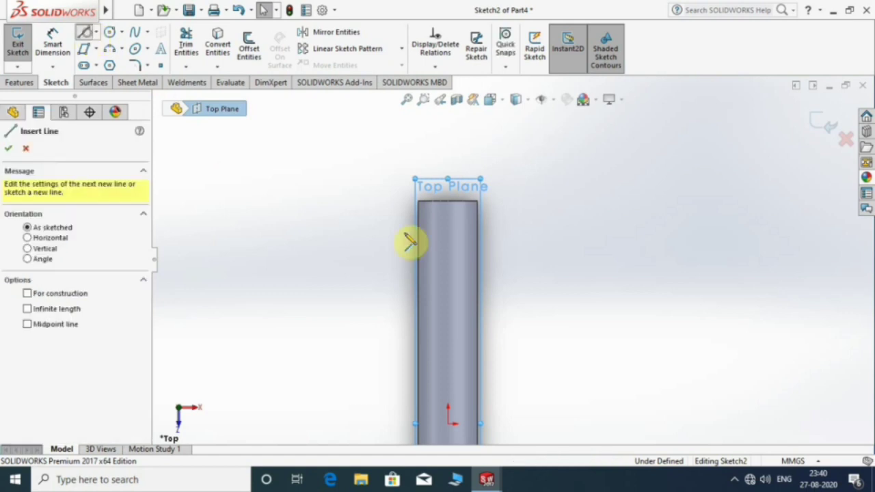
scroll(511, 203, "up", 1)
scroll(531, 203, "down", 2)
scroll(526, 205, "down", 1)
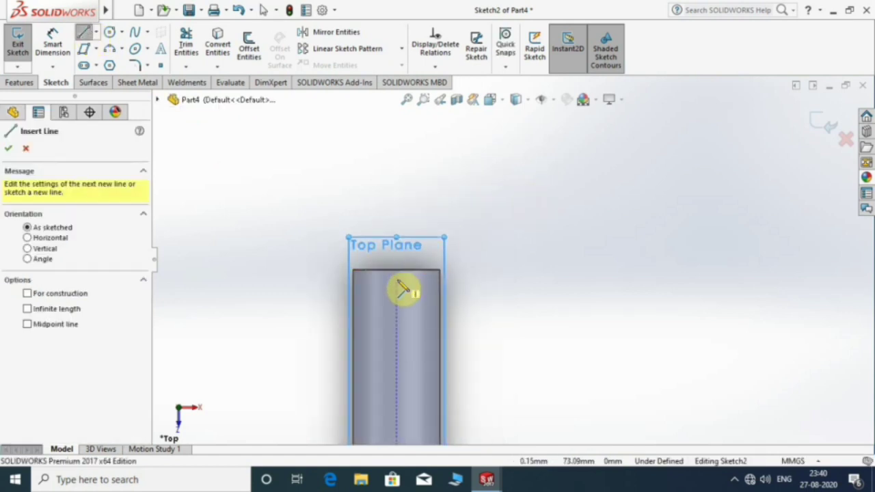
left_click(395, 295)
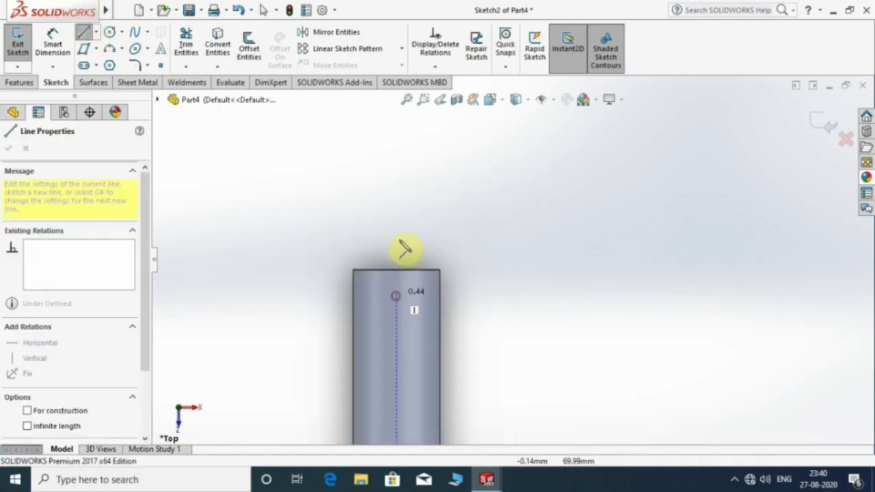
left_click(396, 213)
left_click(636, 212)
key("Escape")
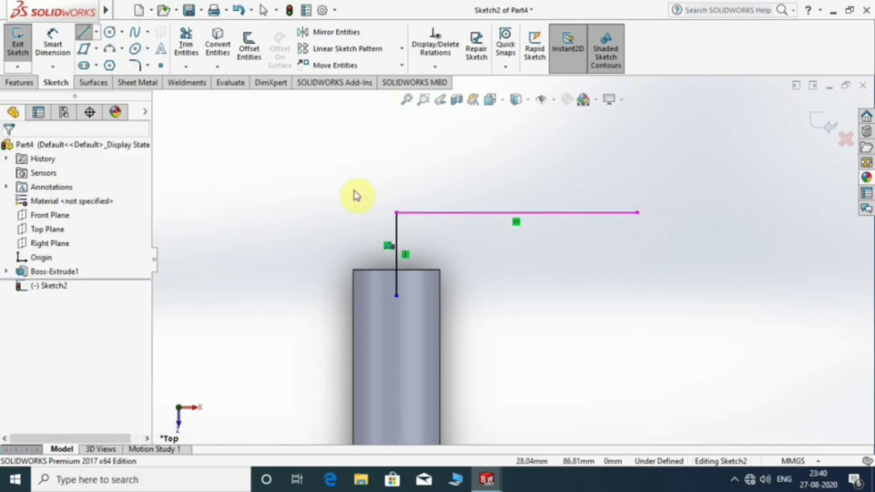
Step: Dimension the horizontal line 75 mm and the vertical line 25 mm, then exit the sketch
left_click(52, 41)
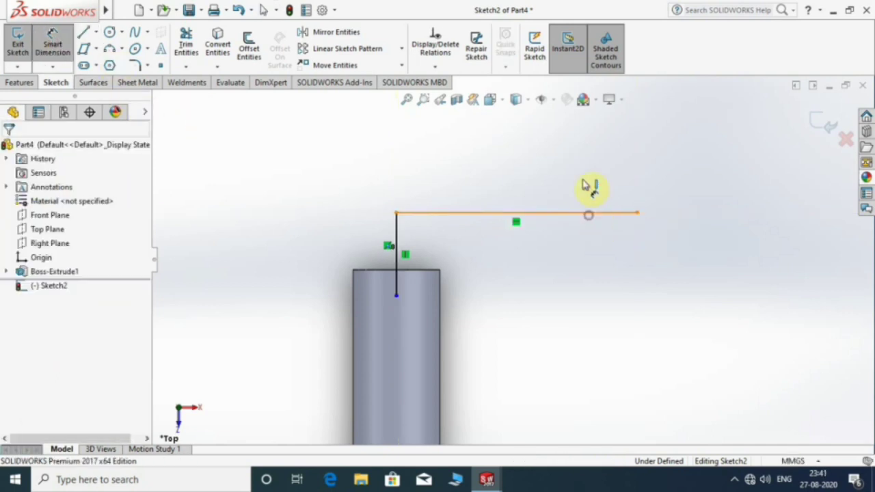
left_click(588, 213)
left_click(578, 170)
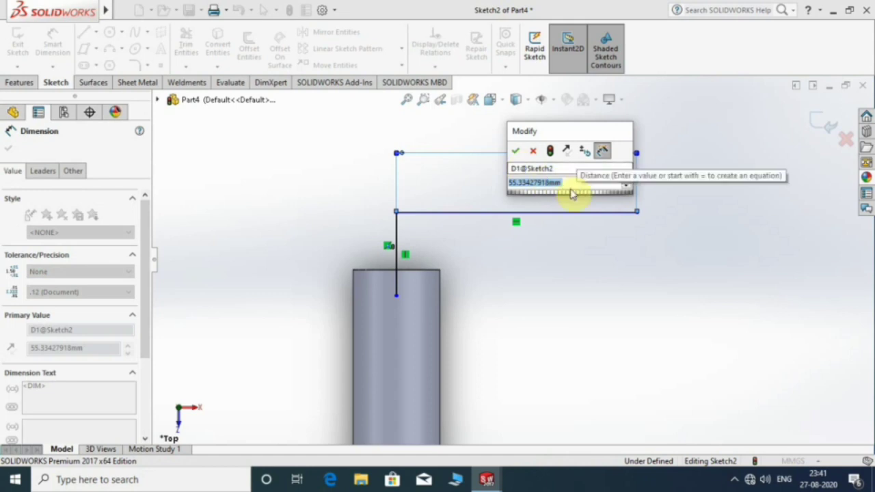
type("75")
key("Return")
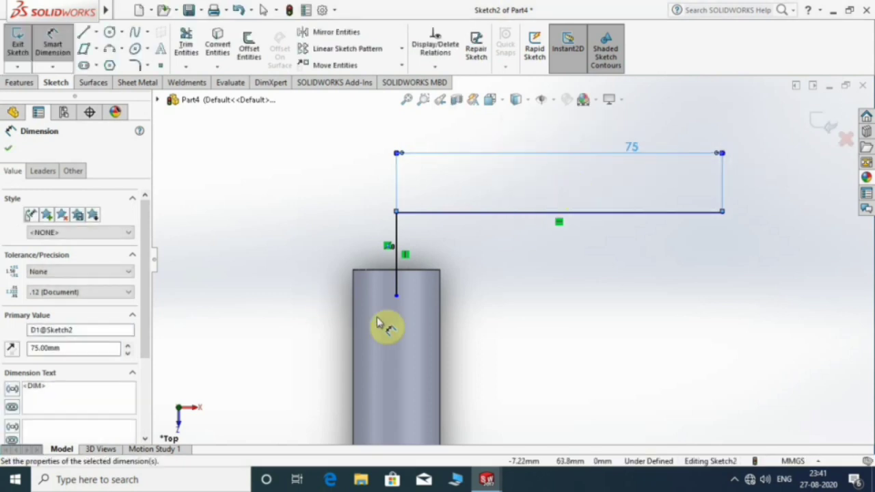
key("Escape")
left_click(395, 296)
mouse_move(396, 271)
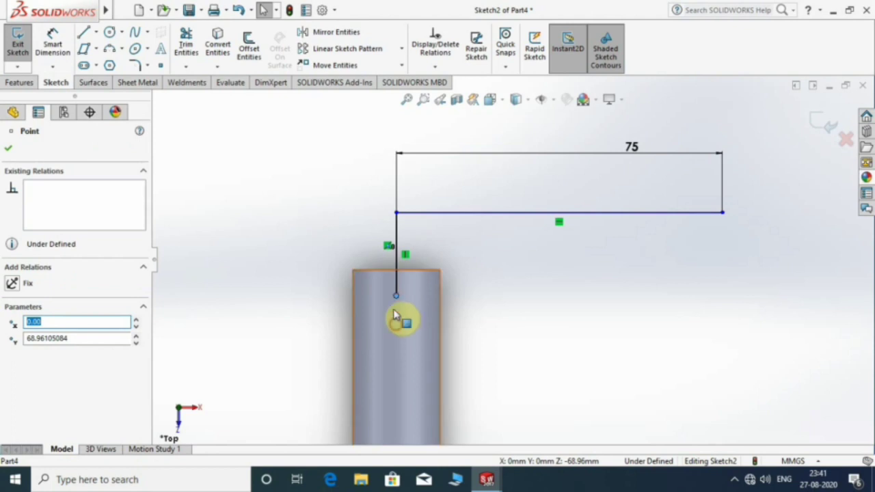
left_click(66, 57)
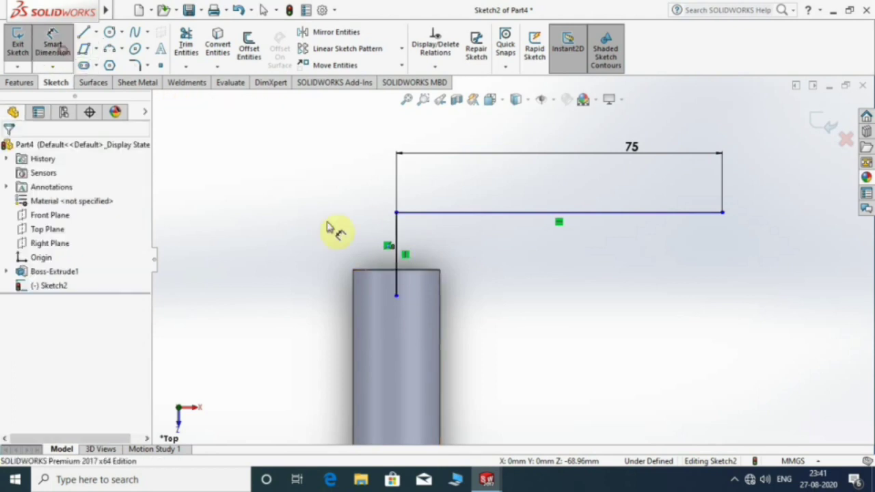
left_click(396, 245)
left_click(290, 254)
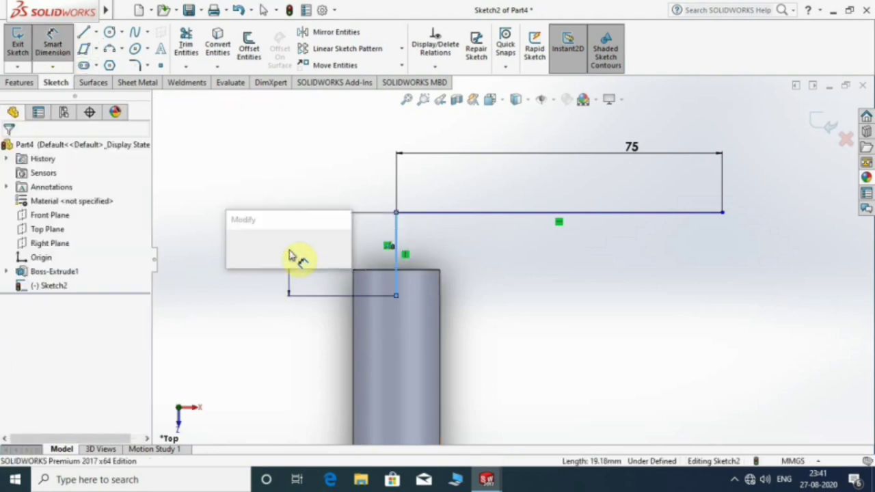
type("25")
key("Return")
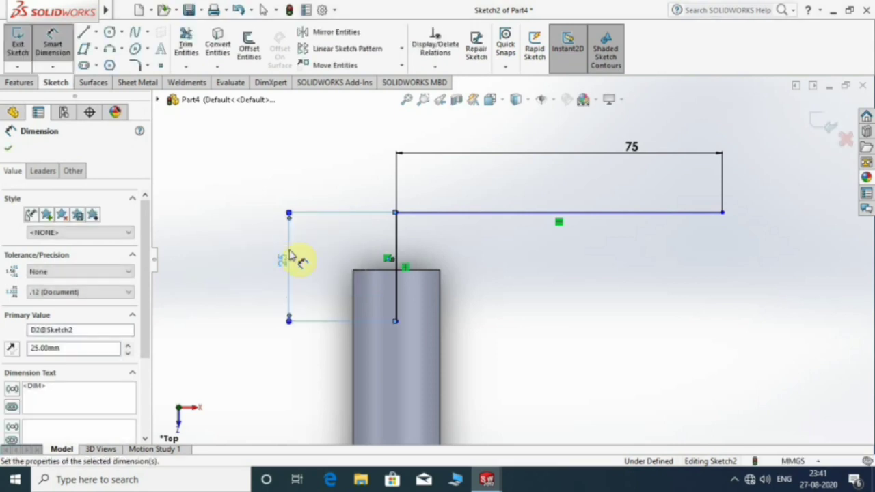
left_click(10, 151)
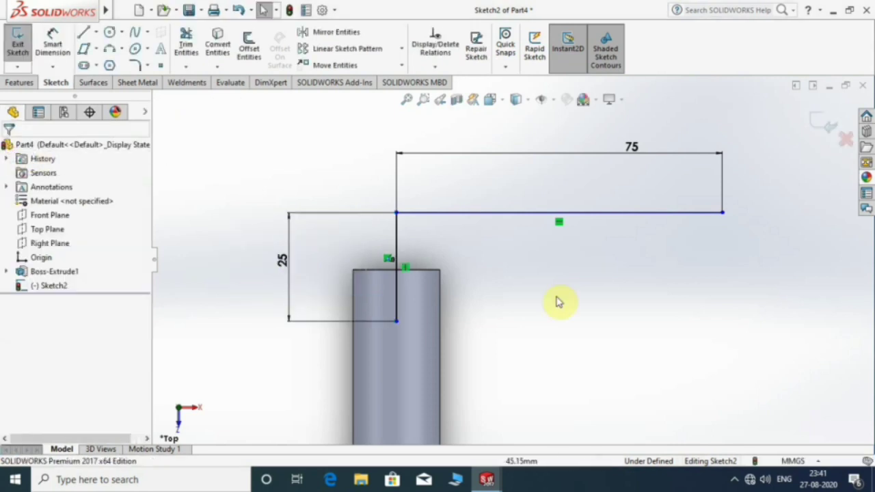
left_click(14, 46)
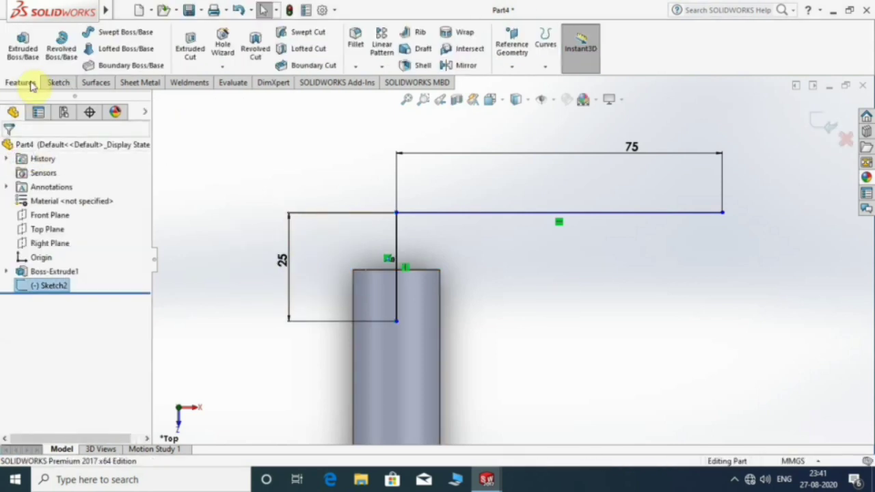
Step: Start a weldment Structural Member using the ISO pipe profile, size 21.3 x 2.3
left_click(189, 83)
mouse_move(391, 226)
middle_mouse_down()
mouse_move(350, 334)
mouse_move(355, 363)
middle_mouse_up()
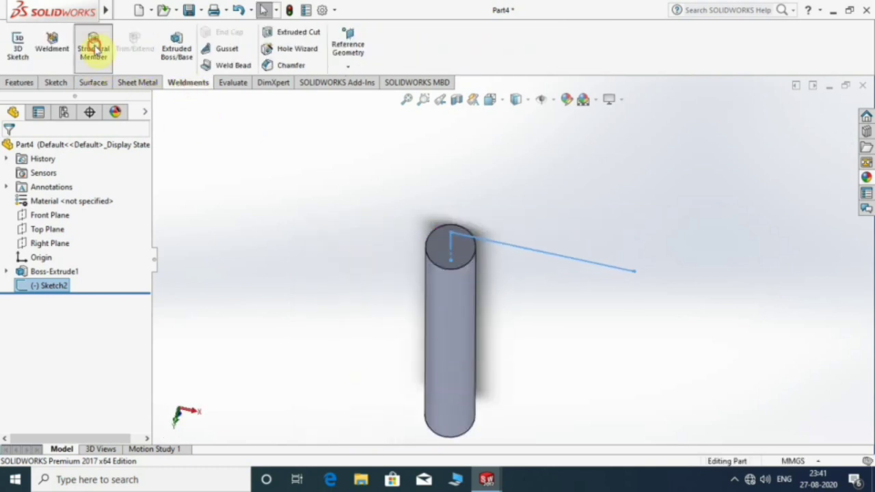
left_click(95, 49)
left_click(46, 289)
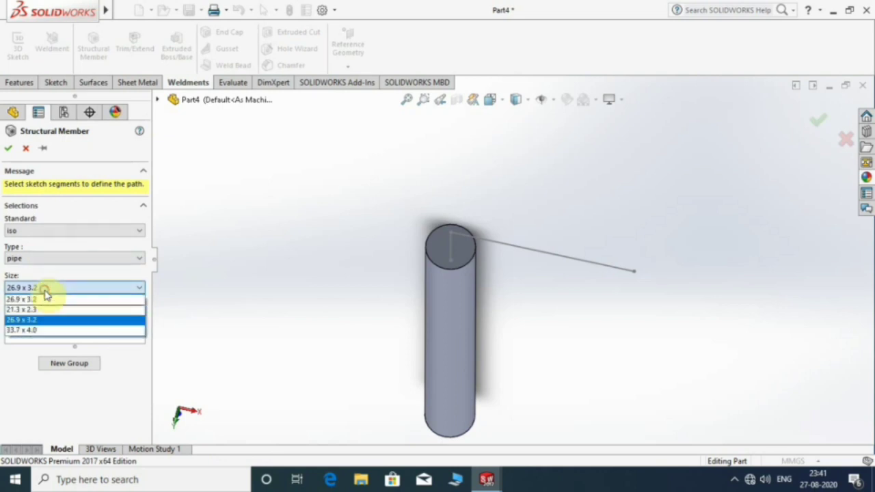
left_click(51, 257)
left_click(48, 255)
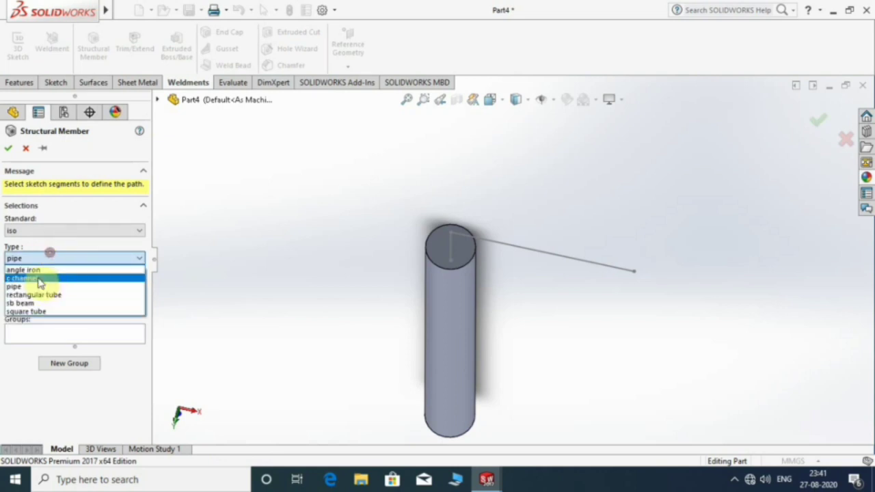
left_click(23, 288)
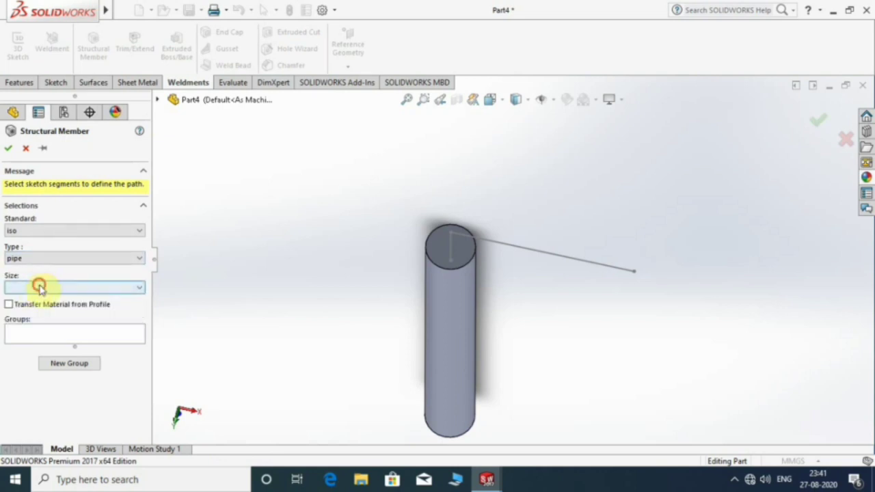
left_click(39, 287)
left_click(22, 309)
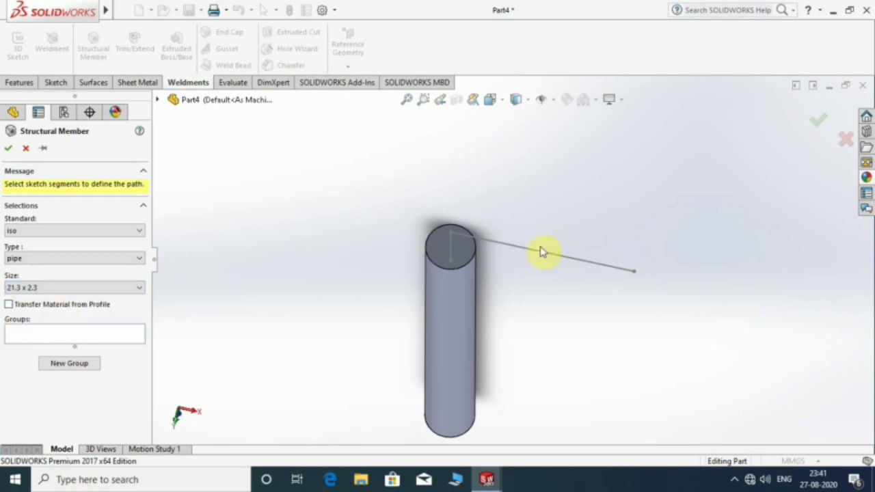
Step: Select both sketch lines as the path and create the L-shaped pipe member
left_click(466, 246)
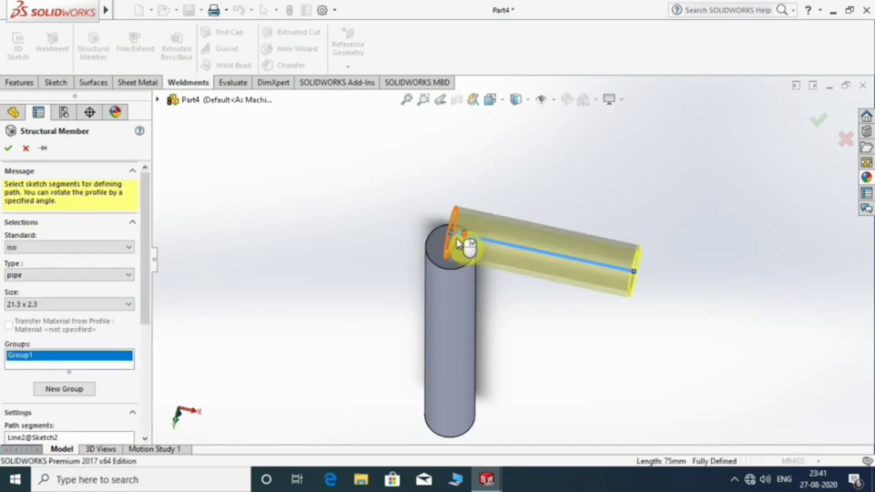
scroll(479, 224, "up", 3)
middle_click_drag(478, 225, 512, 252)
left_click(510, 250)
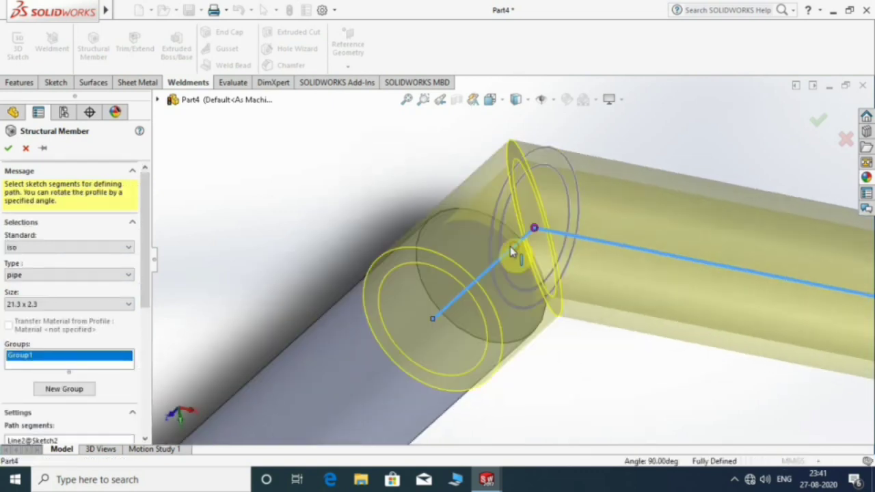
scroll(415, 237, "down", 3)
middle_click_drag(416, 254, 506, 254)
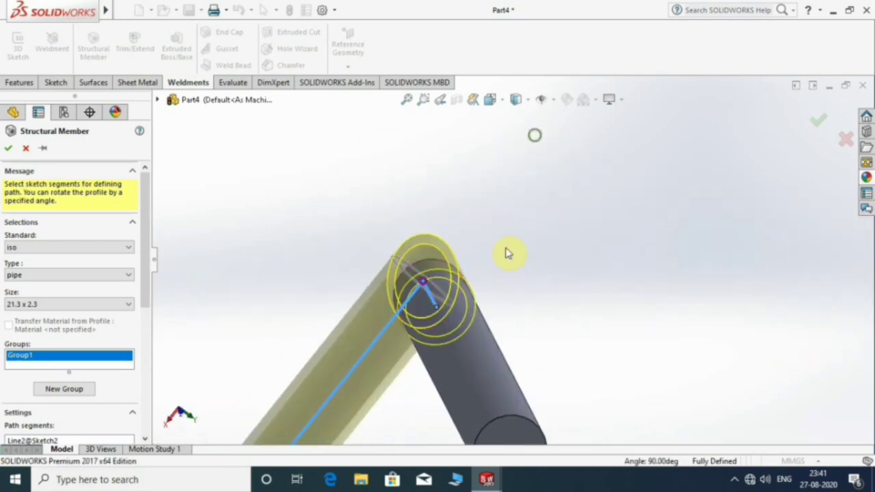
left_click(7, 150)
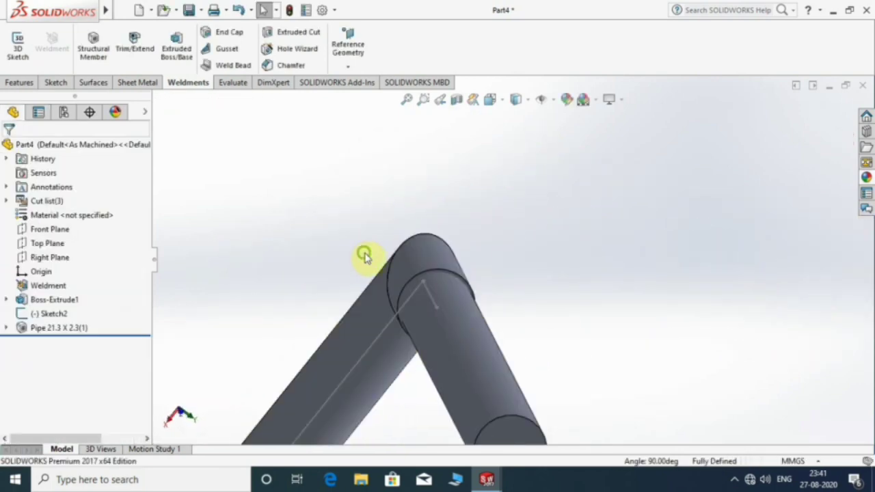
mouse_move(364, 256)
middle_mouse_down()
mouse_move(455, 217)
mouse_move(511, 234)
middle_mouse_up()
scroll(478, 209, "down", 3)
mouse_move(478, 209)
middle_mouse_down()
mouse_move(456, 224)
mouse_move(488, 228)
middle_mouse_up()
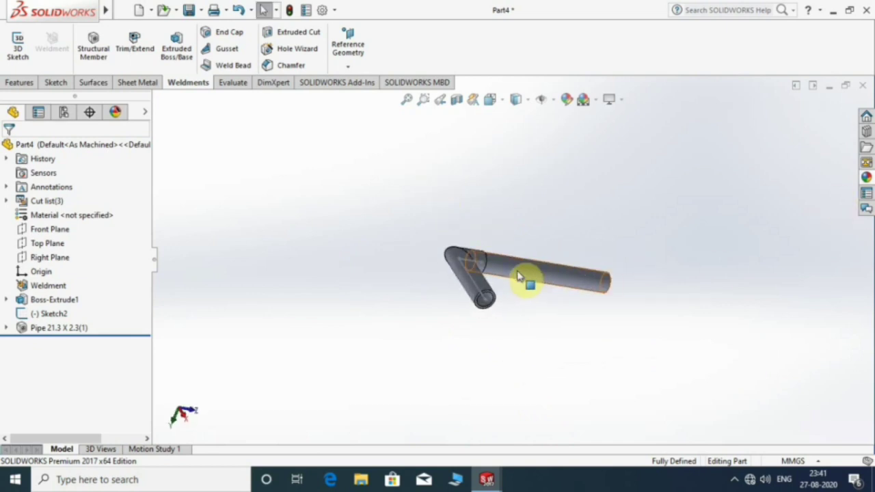
Step: Hide the sketch lines
right_click(475, 287)
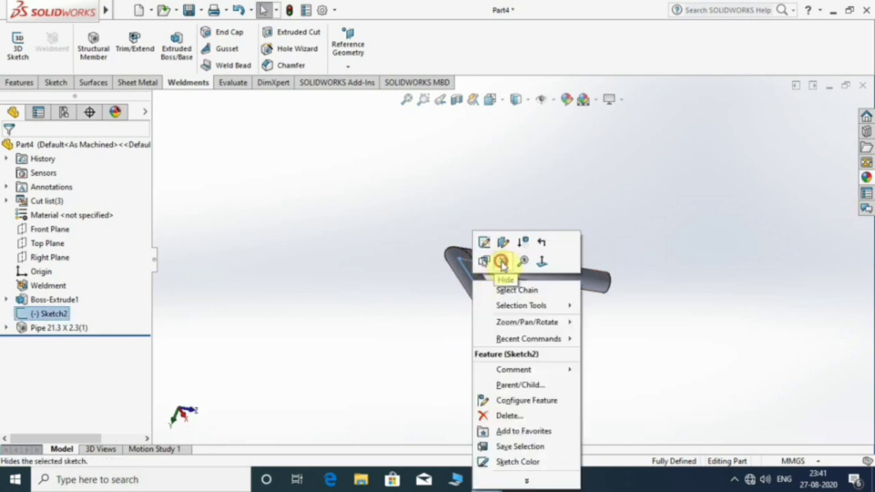
left_click(499, 262)
middle_click_drag(456, 267, 452, 305)
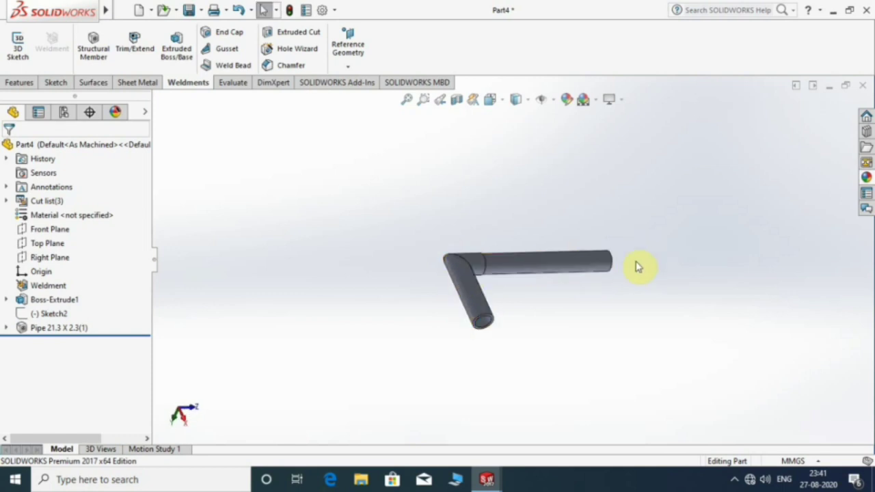
Step: Apply polished steel appearances from the Appearances library to the long and short pipes
left_click(866, 178)
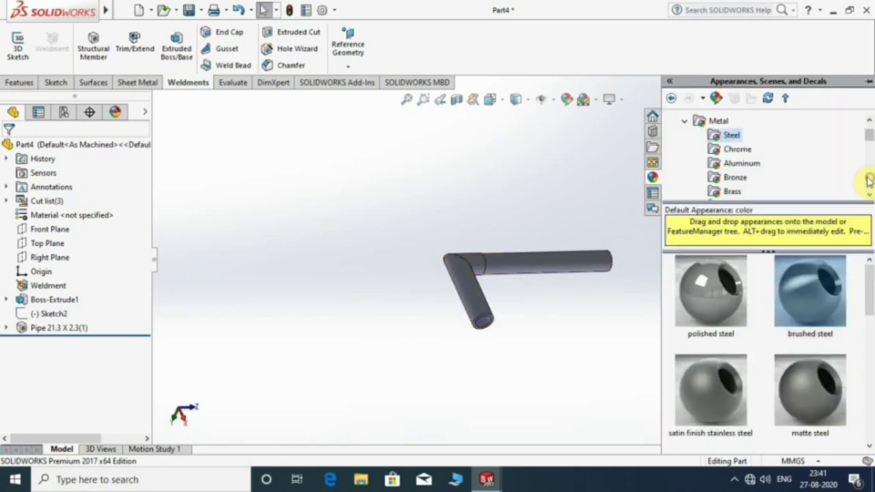
left_click(730, 137)
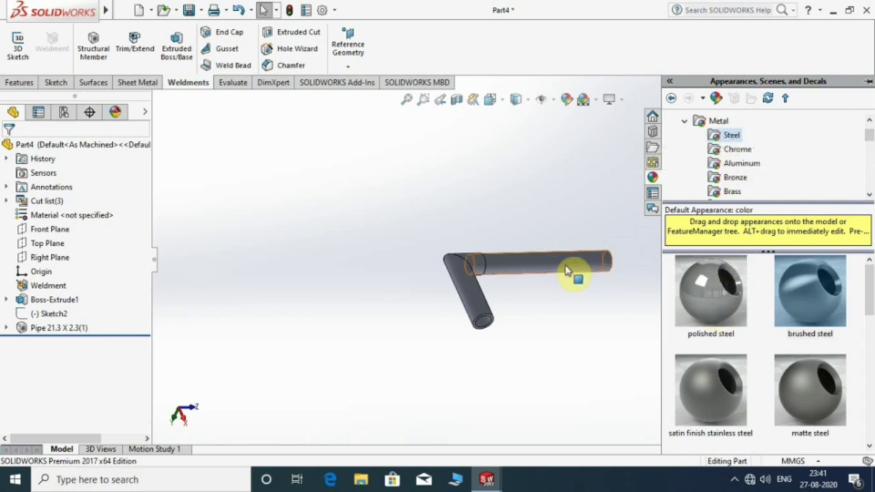
left_click_drag(566, 270, 576, 268)
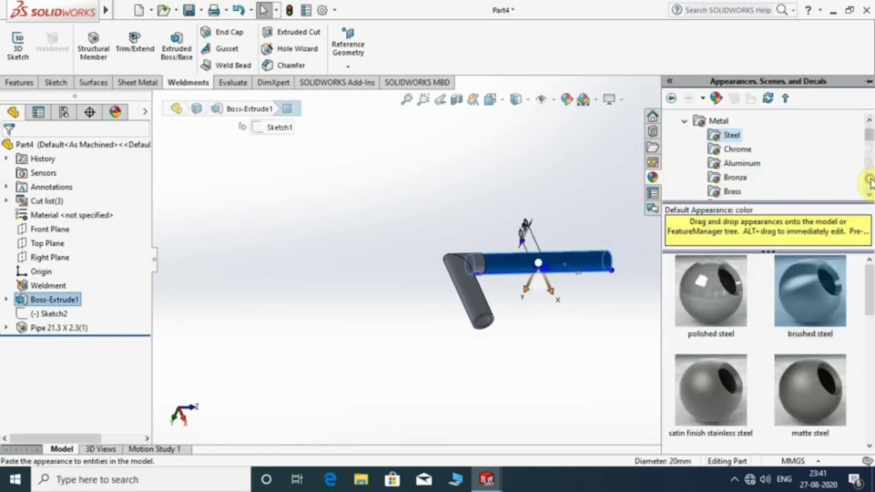
left_click(711, 295)
left_click_drag(710, 294, 479, 287)
scroll(479, 273, "down", 1)
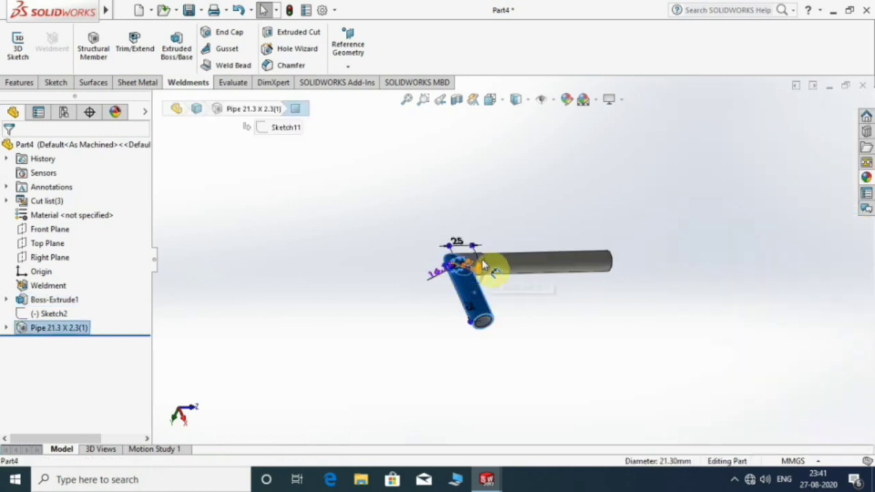
scroll(475, 272, "down", 1)
scroll(473, 271, "down", 2)
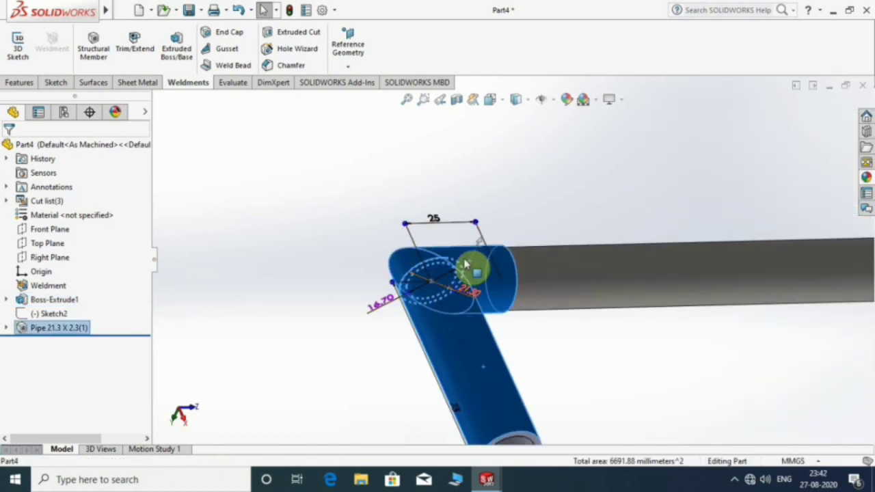
scroll(369, 239, "up", 2)
Step: Apply blue anodized aluminum to the short angled pipe
left_click(866, 176)
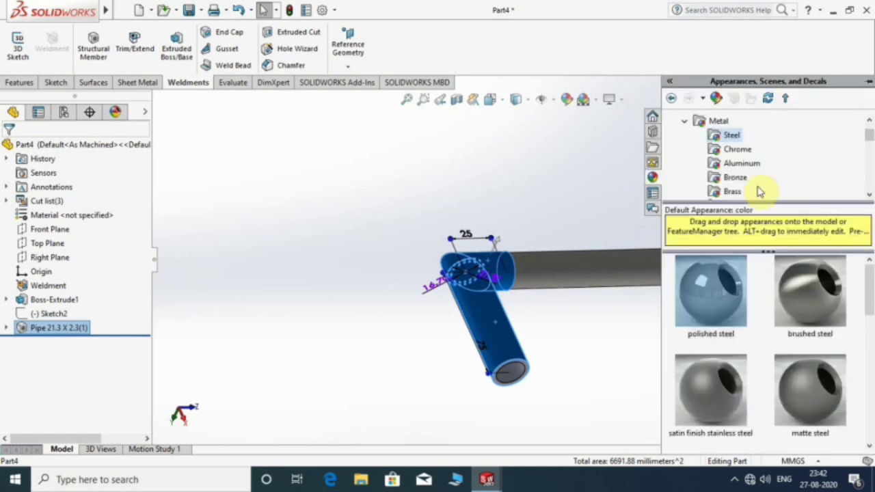
left_click(744, 165)
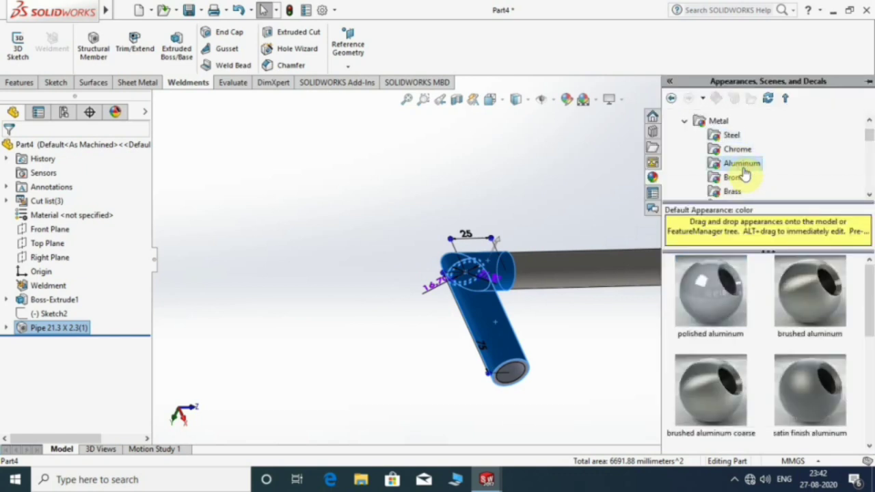
left_click(718, 302)
scroll(804, 345, "down", 3)
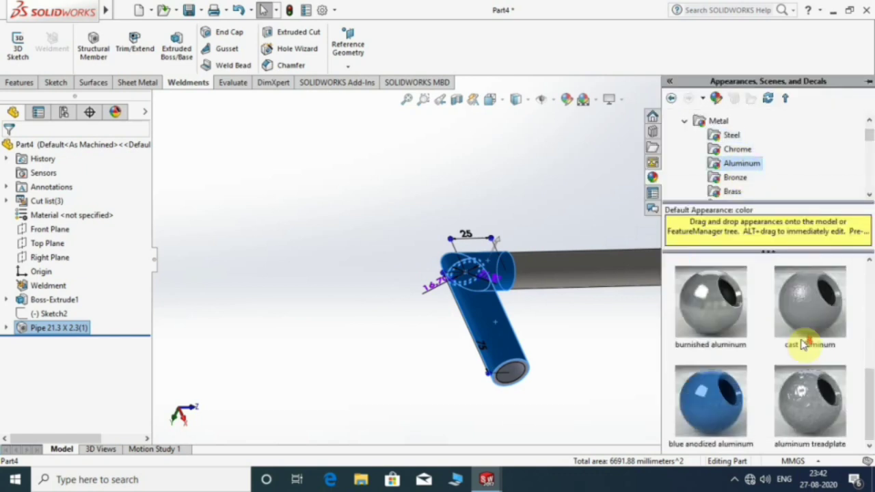
double_click(717, 408)
mouse_move(322, 287)
middle_mouse_down()
mouse_move(526, 292)
mouse_move(537, 308)
mouse_move(517, 328)
mouse_move(586, 283)
mouse_move(626, 364)
middle_mouse_up()
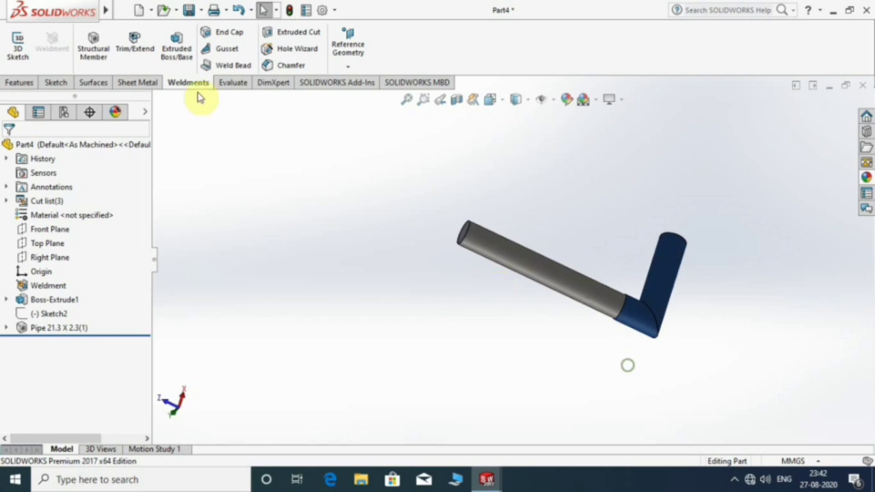
Step: Save the rod part and start a new assembly, Assem2, without placing a component
left_click(189, 10)
type("rod")
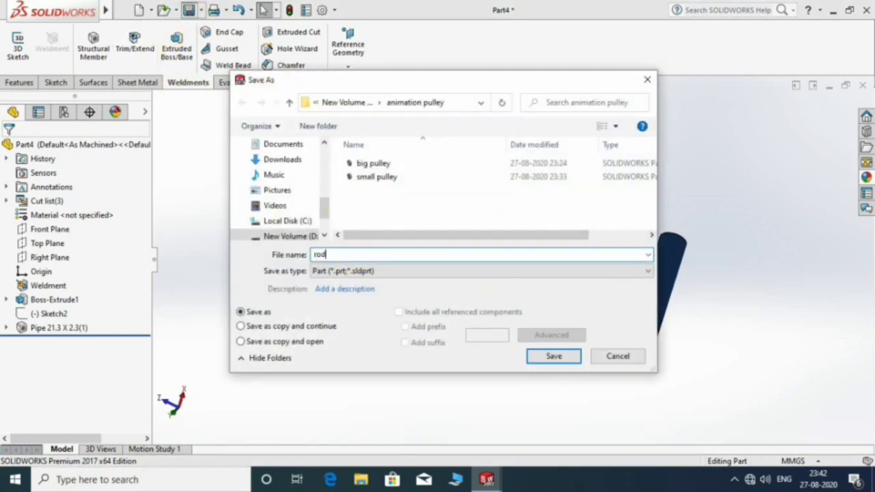
key("Return")
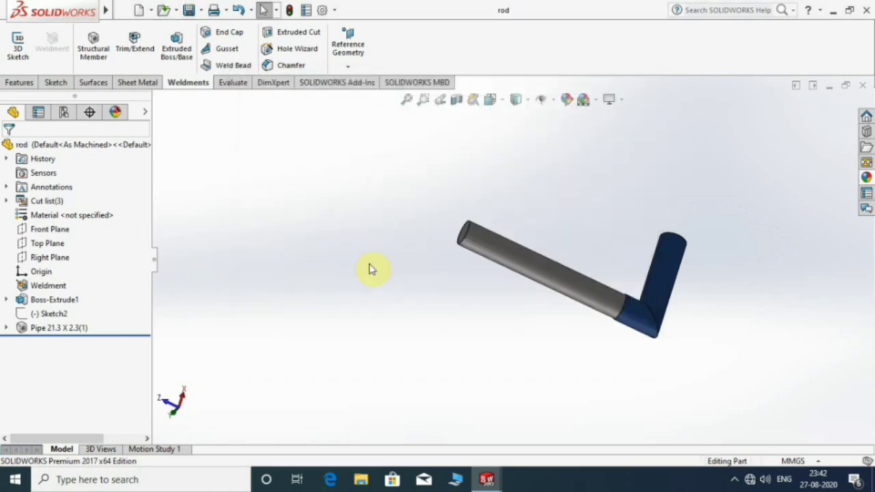
middle_click_drag(414, 281, 419, 361)
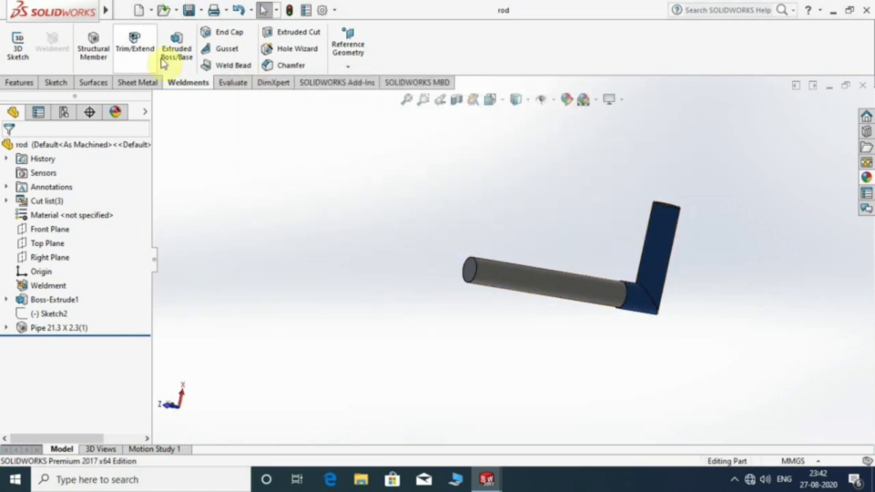
left_click(125, 10)
left_click(124, 30)
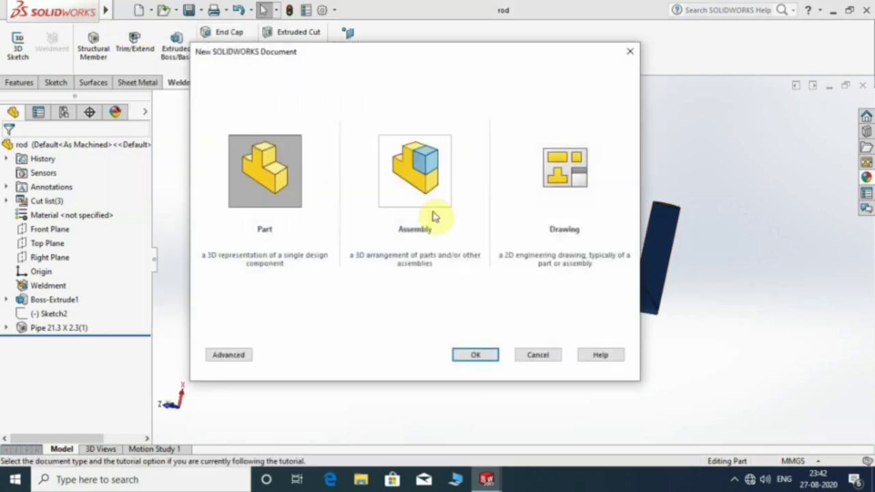
left_click(402, 170)
left_click(471, 357)
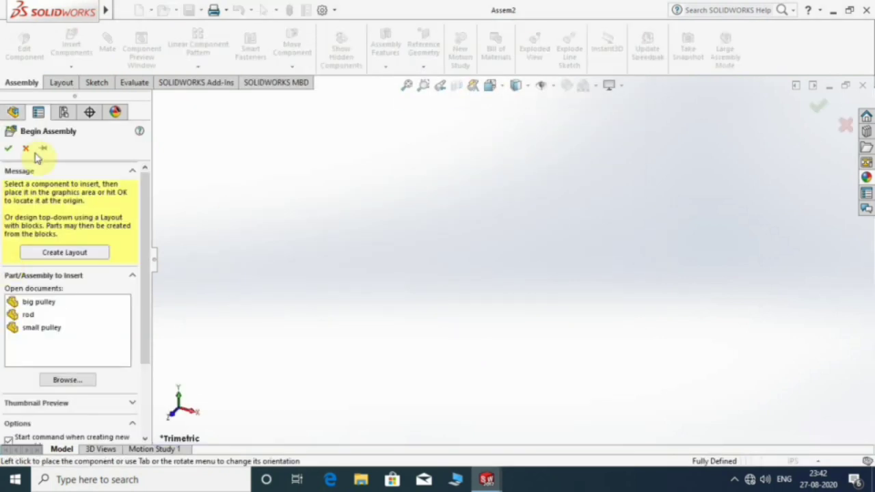
left_click(25, 150)
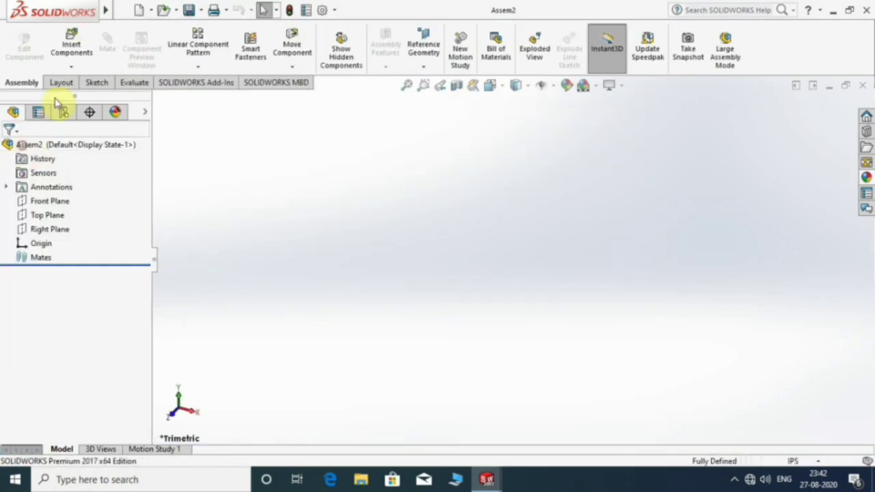
Step: Set Assem2's document units to MMGS
left_click(324, 12)
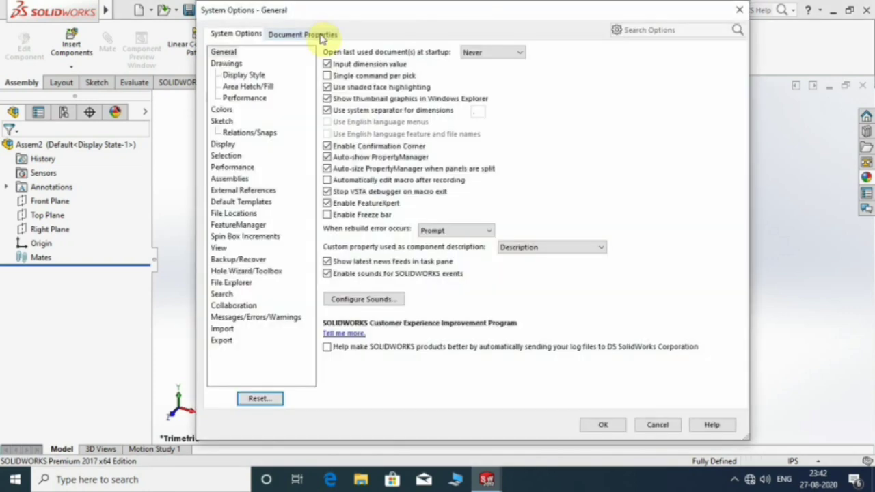
left_click(319, 33)
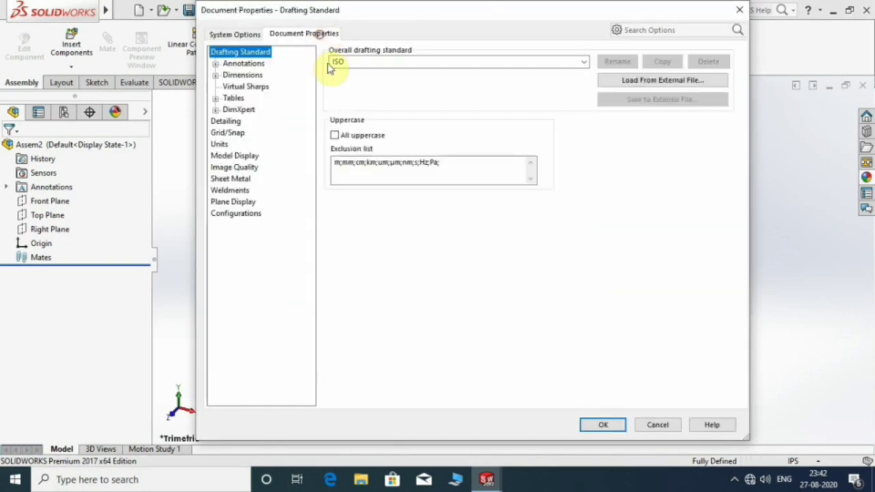
left_click(219, 145)
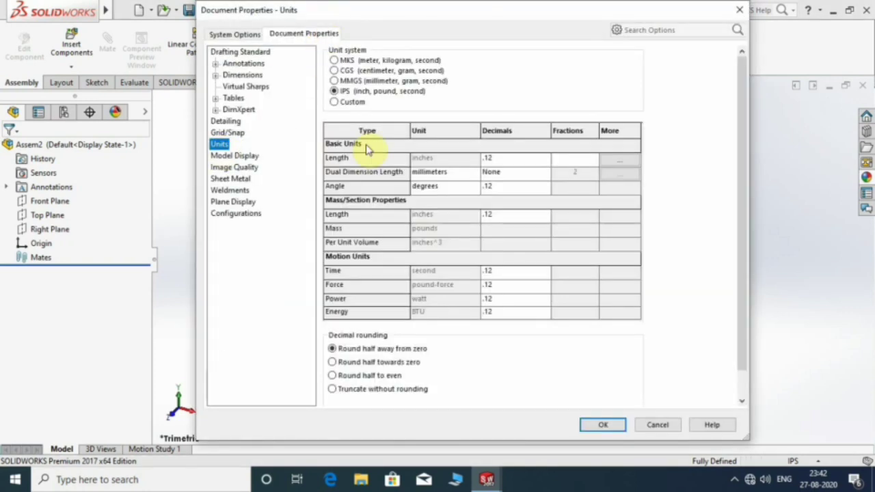
left_click(359, 82)
left_click(603, 425)
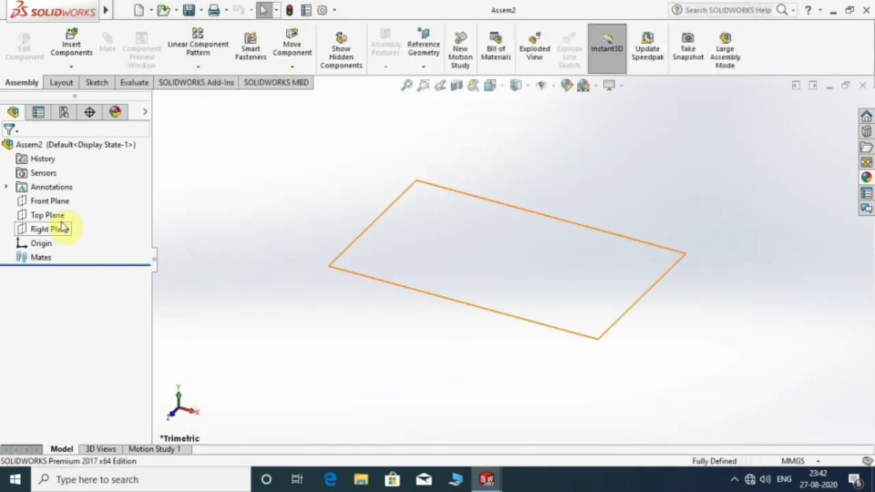
Step: Insert the small pulley into the assembly
left_click(72, 48)
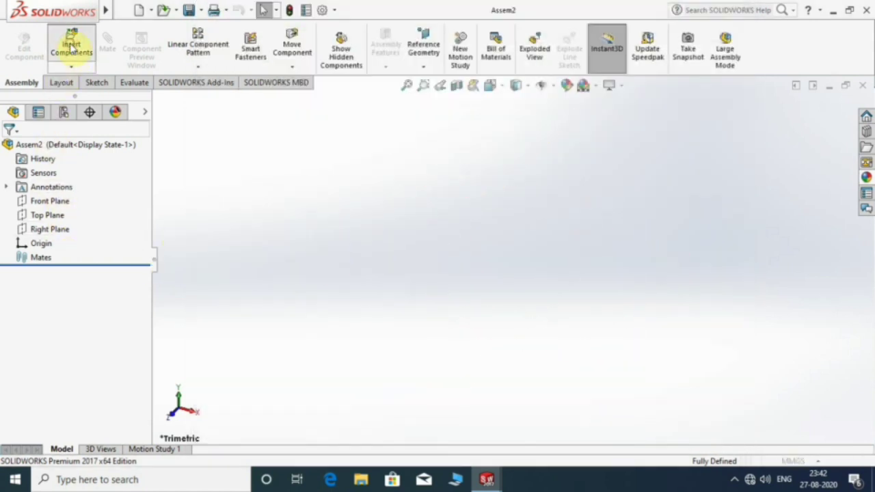
left_click(45, 317)
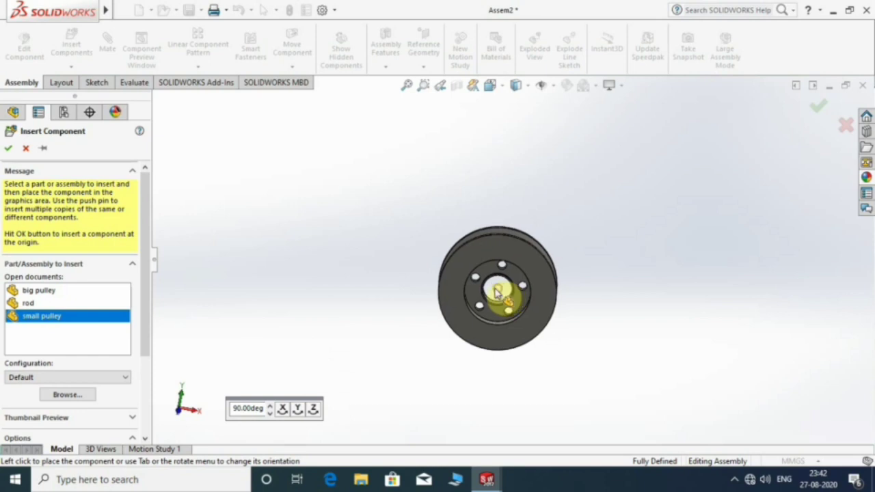
left_click(502, 292)
middle_click_drag(531, 269, 506, 352)
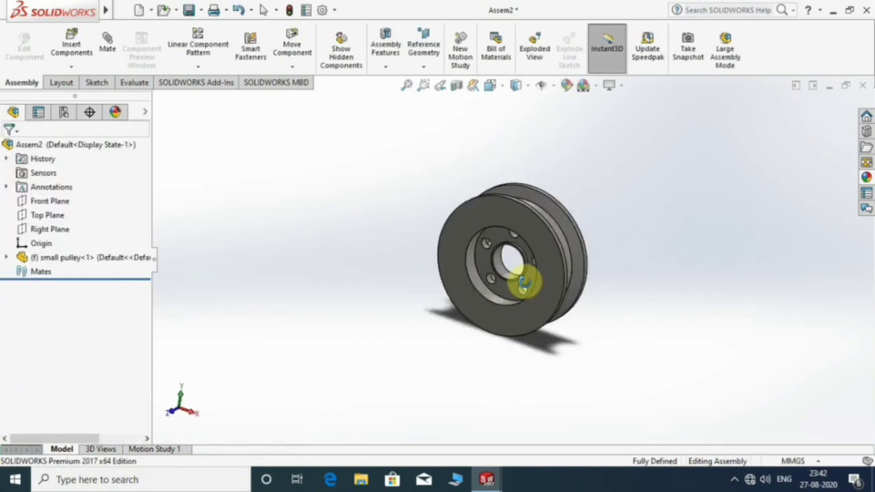
scroll(509, 259, "down", 2)
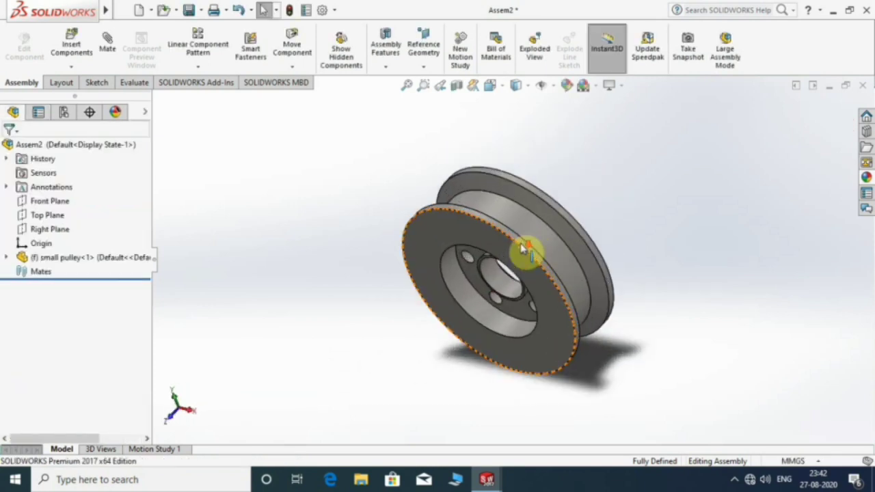
Step: Insert the rod beside the pulley
left_click(71, 44)
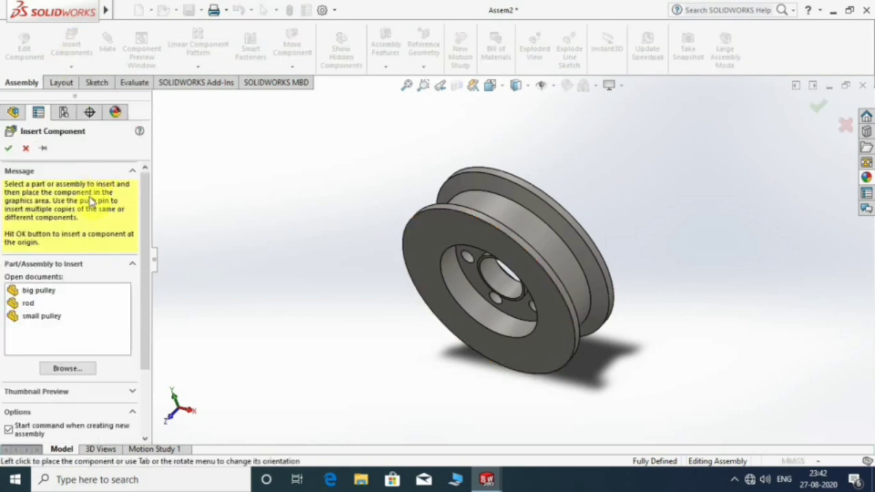
left_click(24, 302)
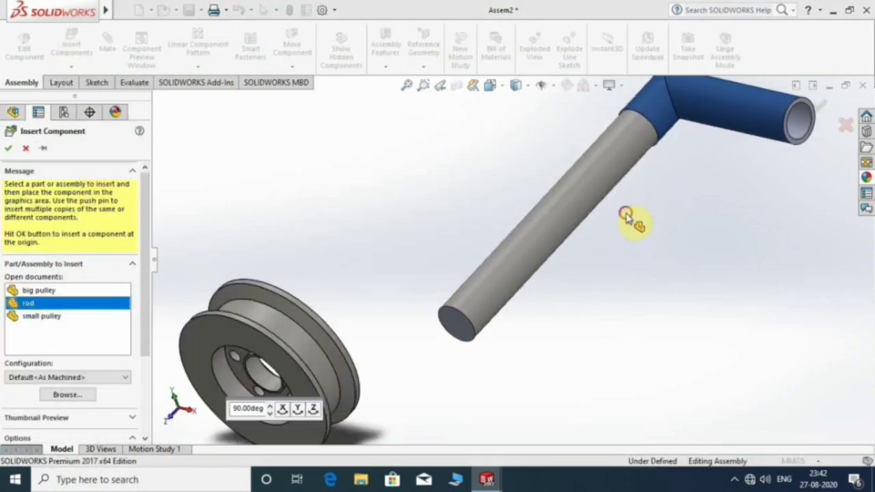
left_click(627, 220)
scroll(493, 325, "down", 2)
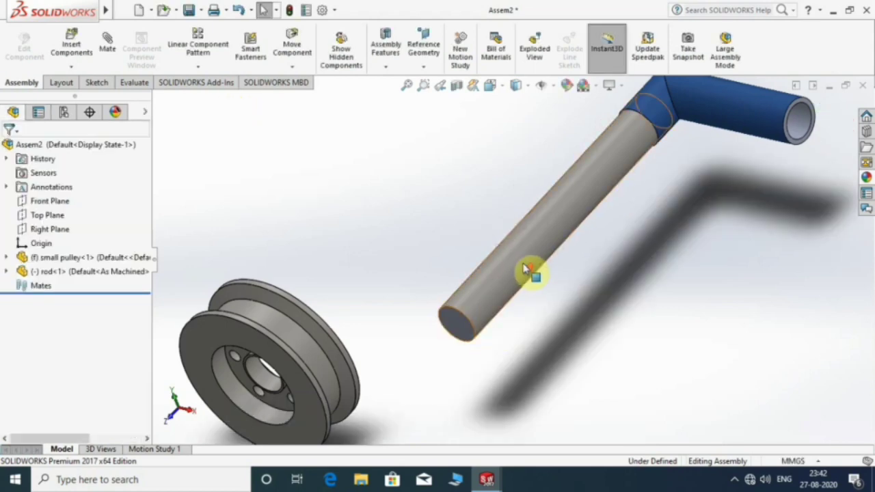
scroll(527, 273, "up", 2)
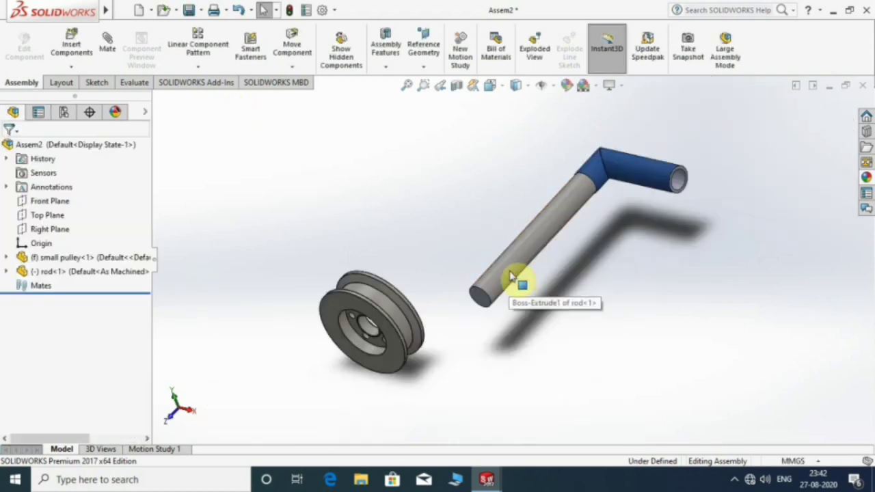
Step: Mate the rod's cylindrical face concentric with the pulley's hole
left_click(106, 53)
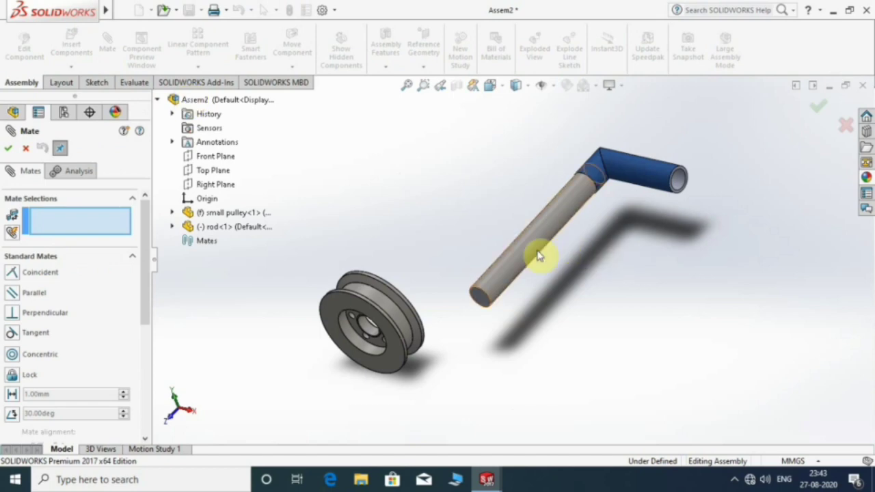
left_click(519, 265)
scroll(383, 339, "down", 3)
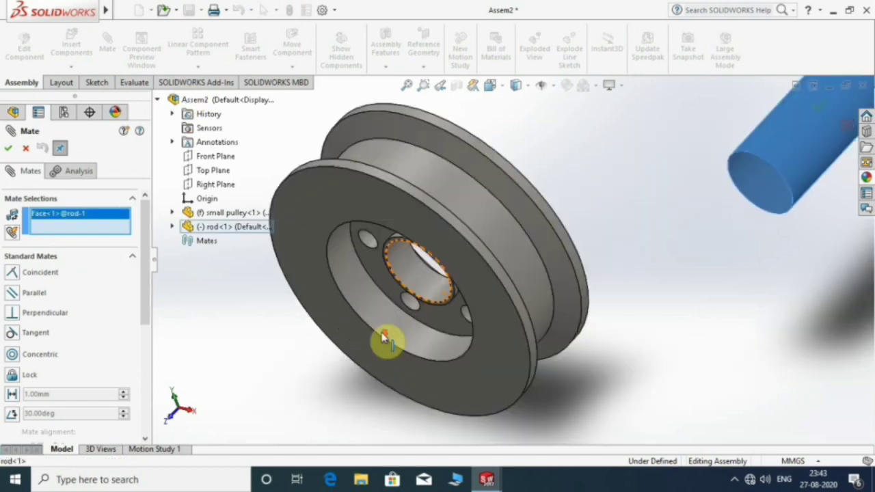
left_click(407, 276)
left_click(427, 294)
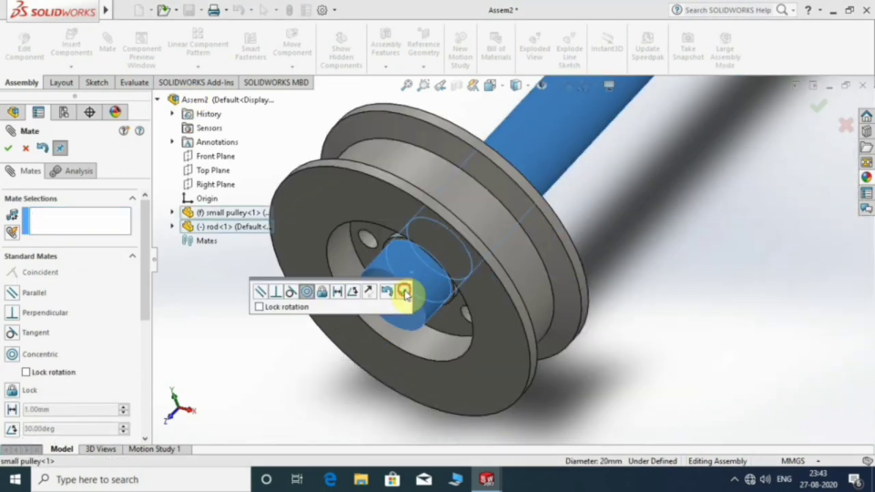
Step: Mate the rod's end face coincident with the pulley's ring face so it sits flush
middle_click_drag(426, 282, 445, 222)
scroll(408, 297, "down", 4)
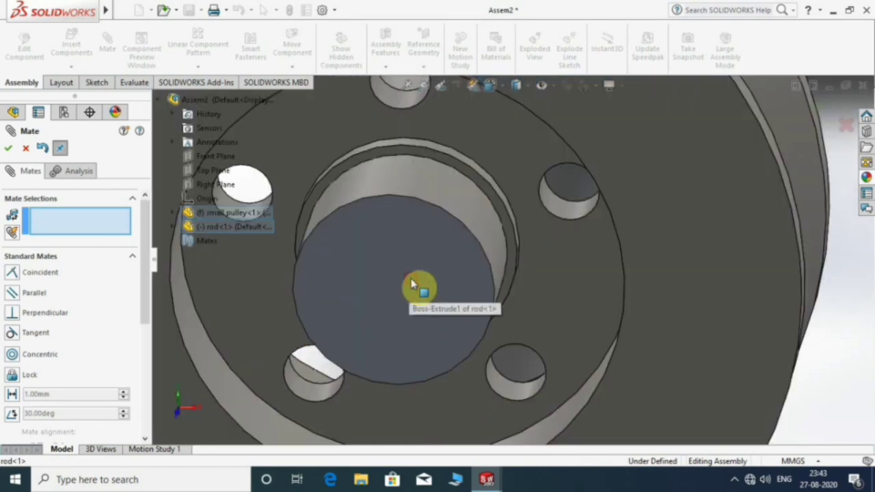
left_click(408, 282)
scroll(478, 198, "down", 3)
left_click(507, 205)
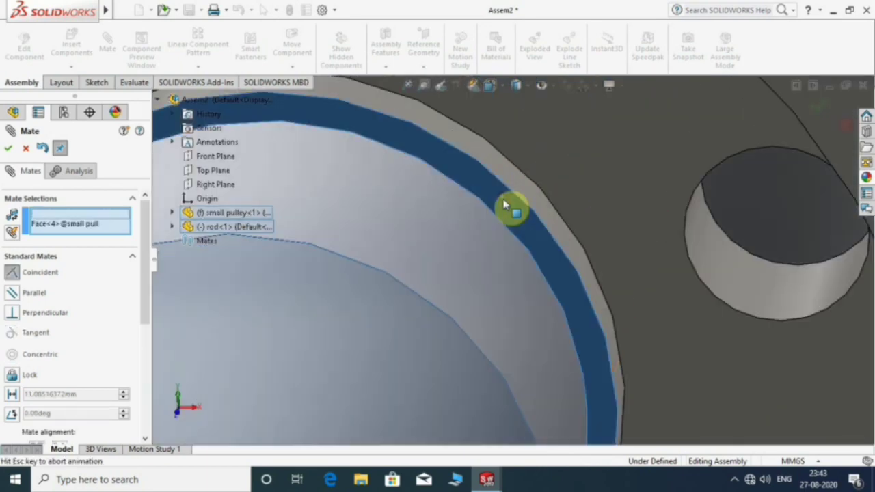
left_click(665, 199)
scroll(615, 248, "up", 3)
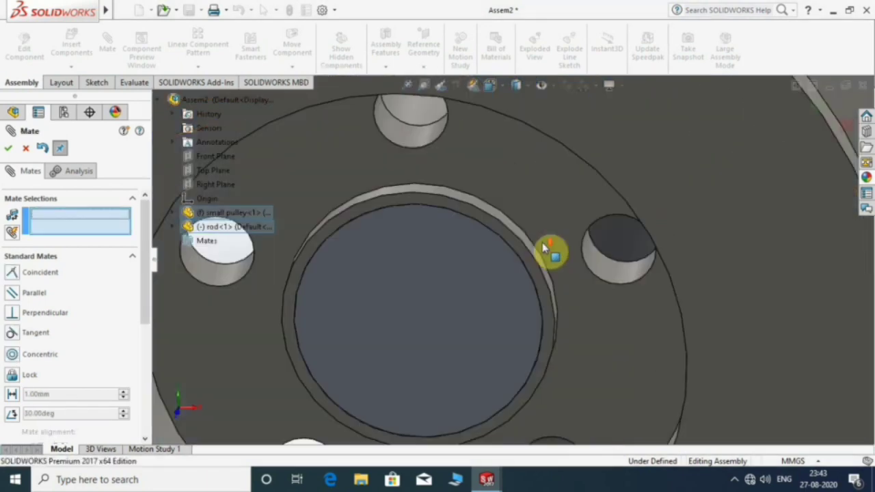
scroll(552, 250, "up", 3)
scroll(537, 254, "up", 2)
middle_click_drag(467, 269, 512, 278)
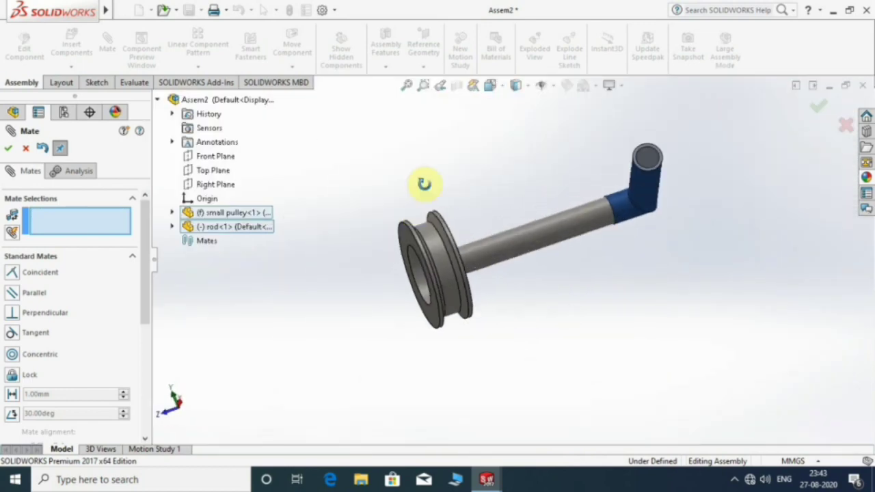
scroll(526, 274, "up", 2)
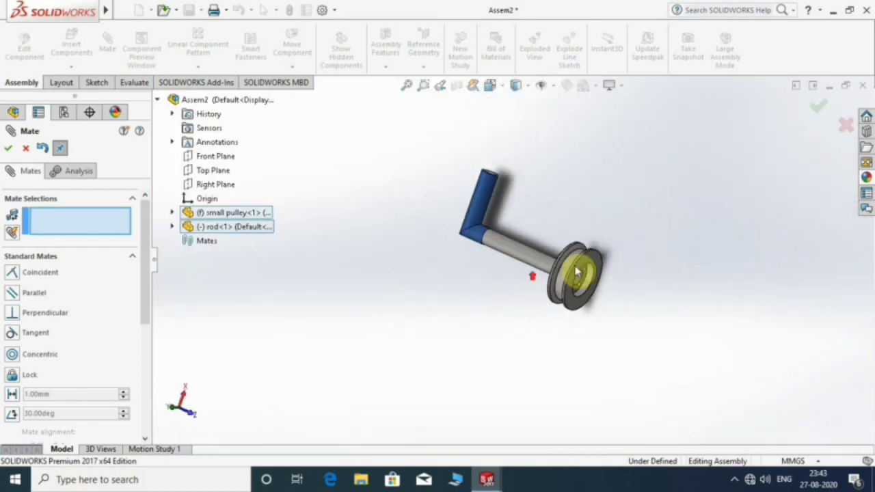
scroll(574, 252, "down", 3)
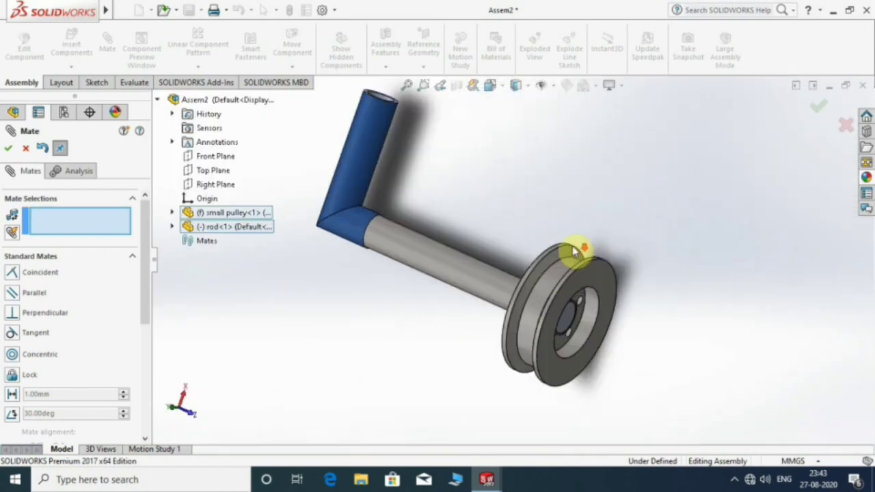
left_click(24, 149)
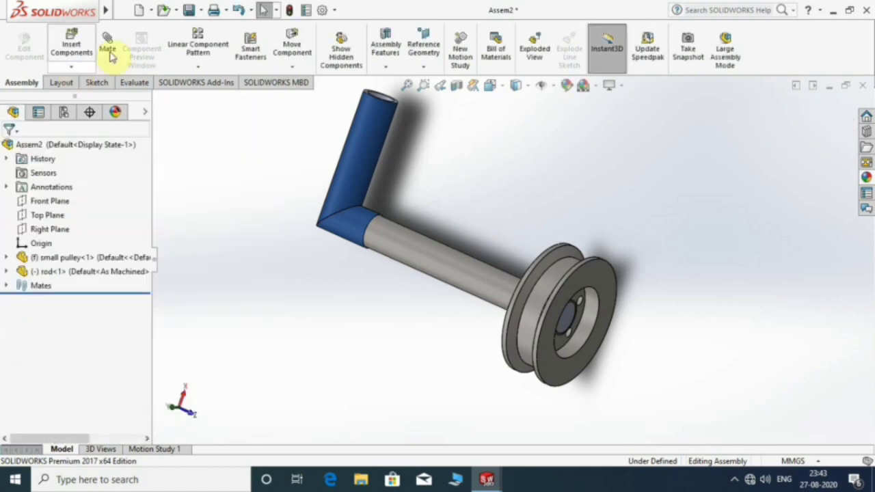
Step: Save the assembly as 'small pulley assembly'
left_click(189, 11)
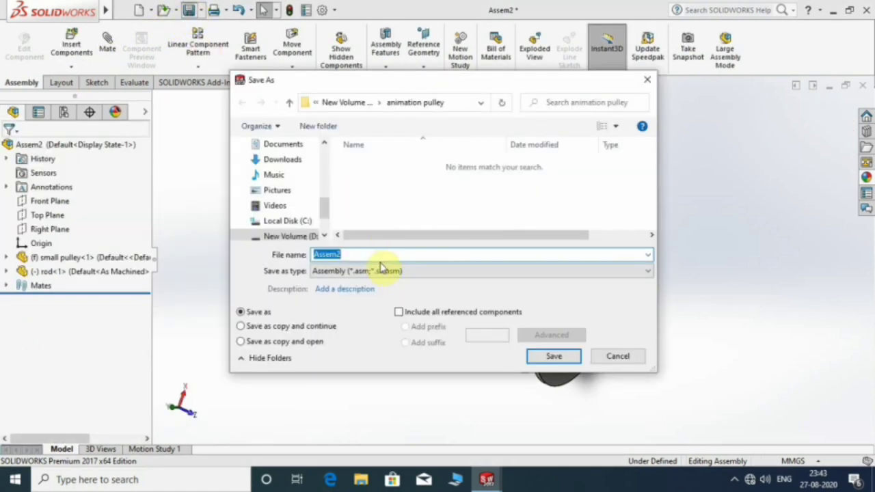
type("small pull")
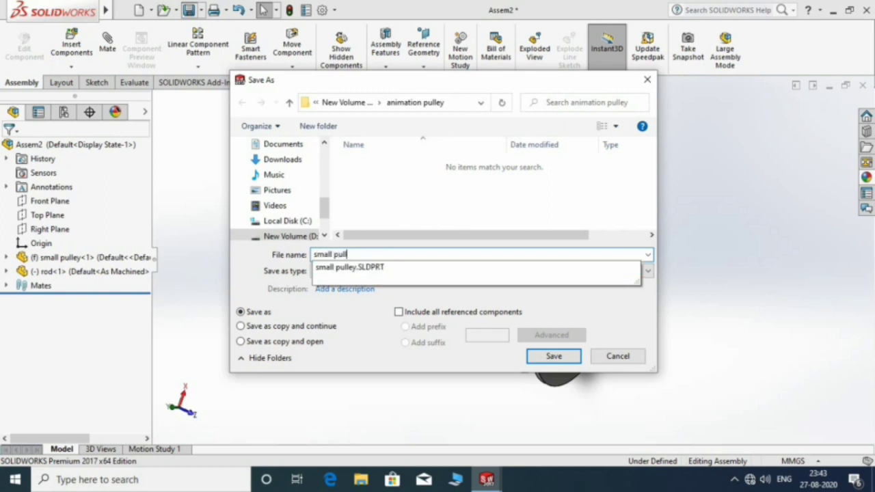
type("assembly")
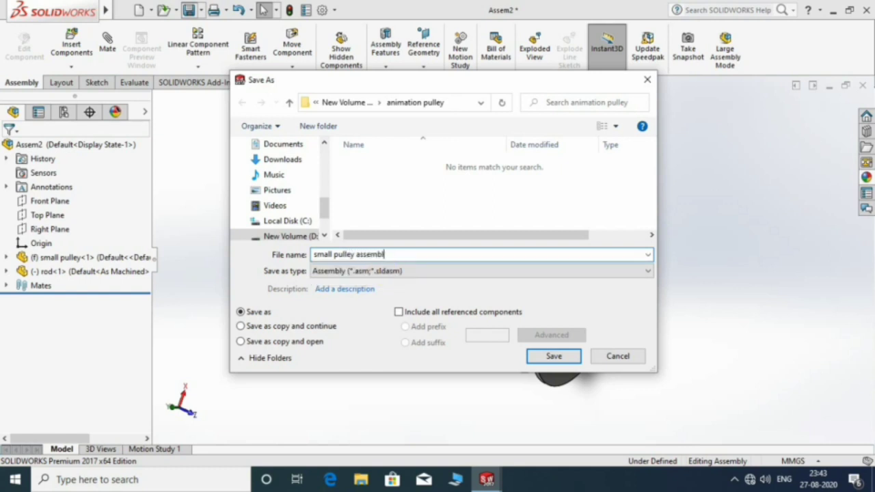
left_click(553, 356)
Step: Start another new assembly, Assem3
mouse_move(451, 324)
middle_mouse_down()
mouse_move(469, 211)
mouse_move(524, 231)
mouse_move(473, 235)
middle_mouse_up()
left_click(144, 11)
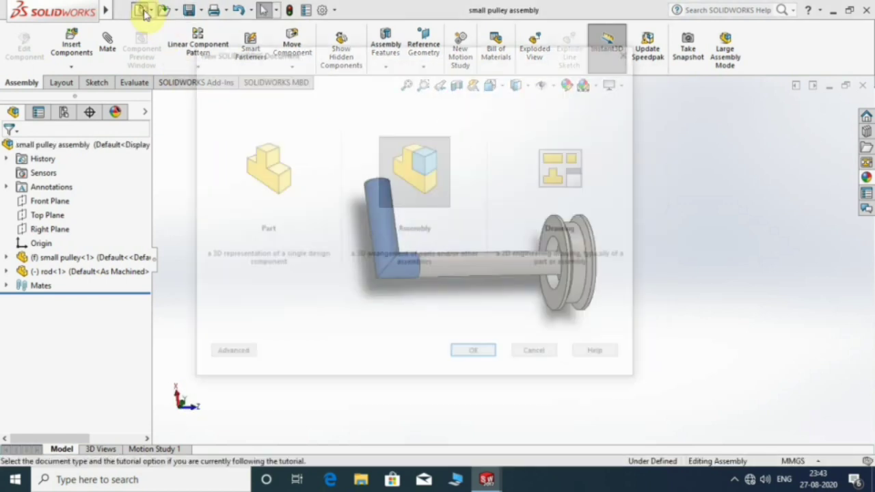
left_click(474, 355)
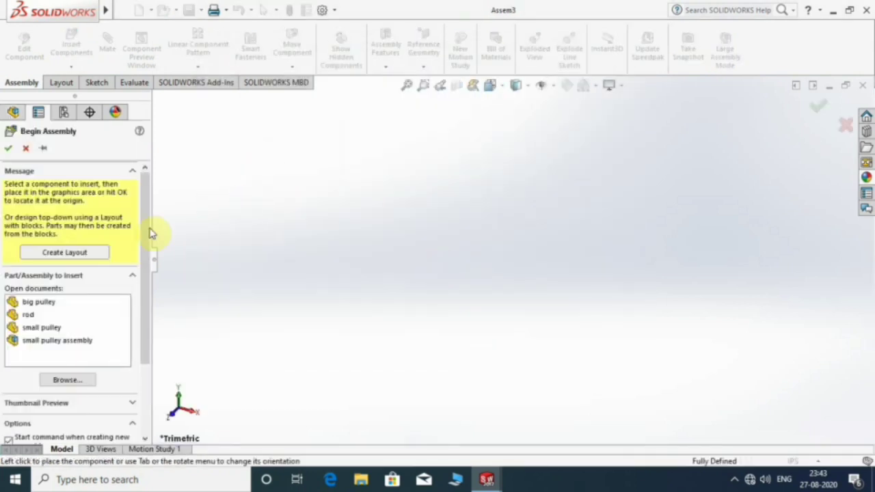
Step: Start an empty assembly and create Axis1 where the Right and Top planes intersect
left_click(22, 150)
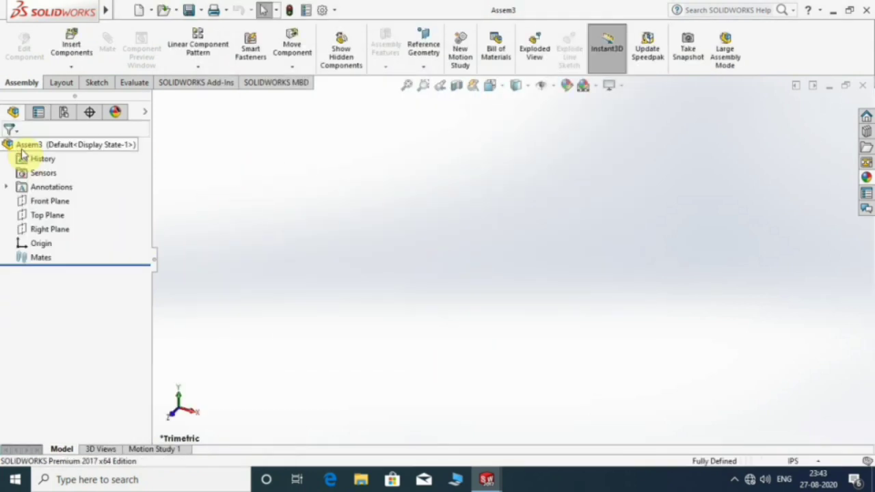
left_click(423, 58)
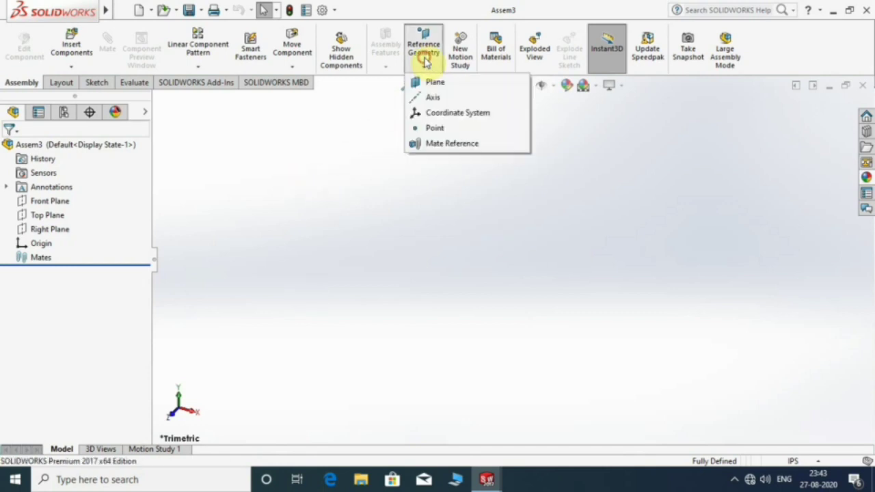
left_click(433, 98)
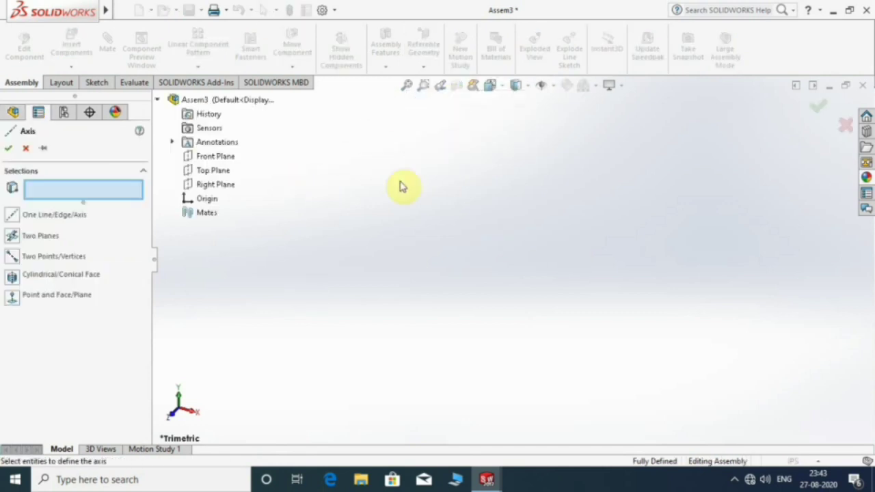
left_click(224, 183)
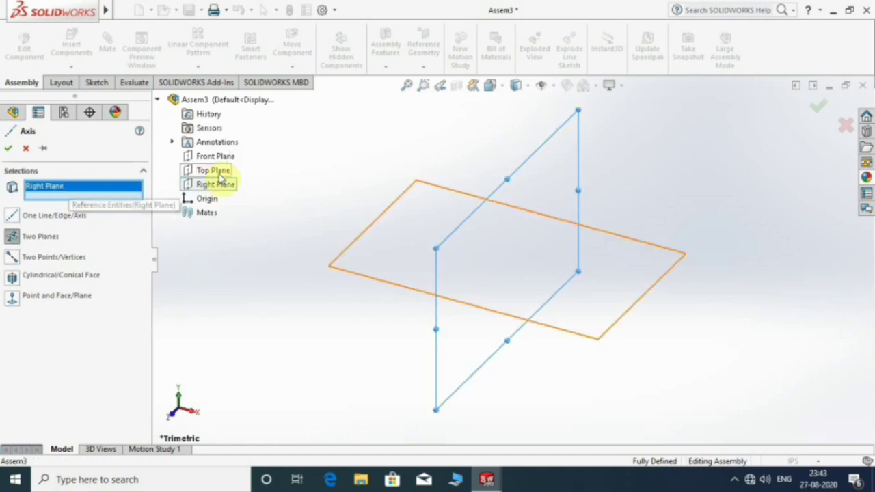
left_click(216, 171)
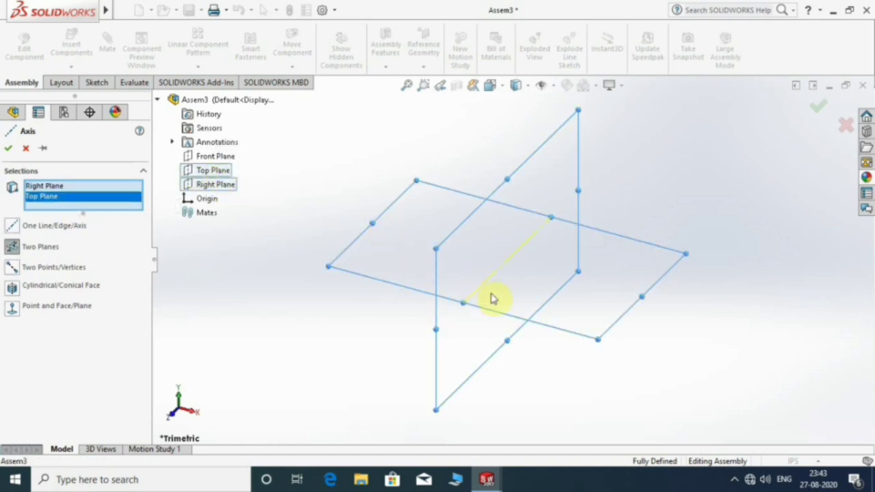
left_click(9, 149)
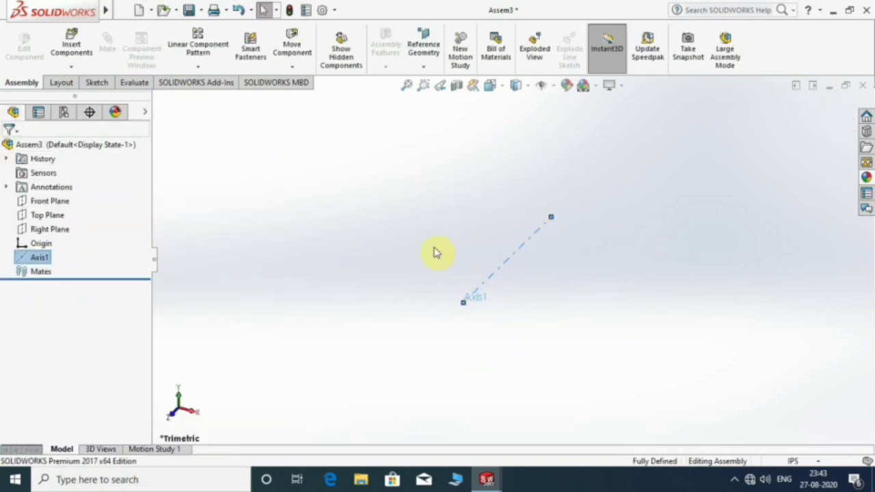
Step: Set the assembly's document units to MMGS
left_click(555, 87)
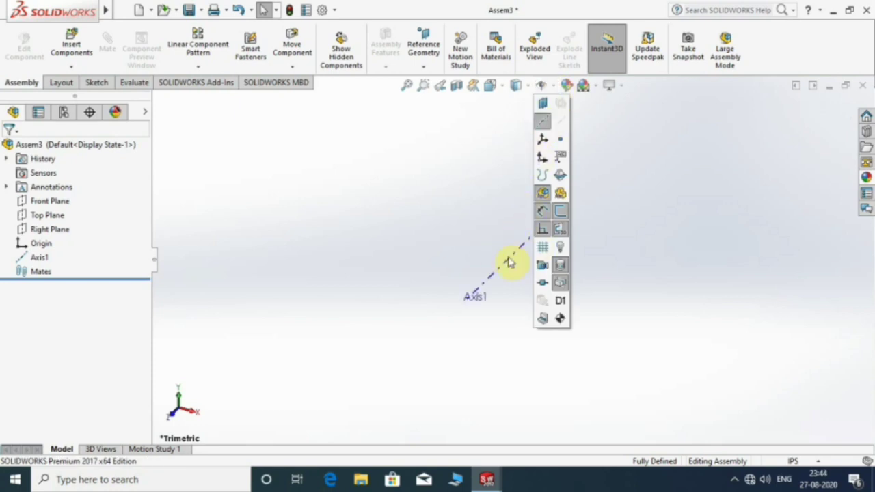
left_click(322, 10)
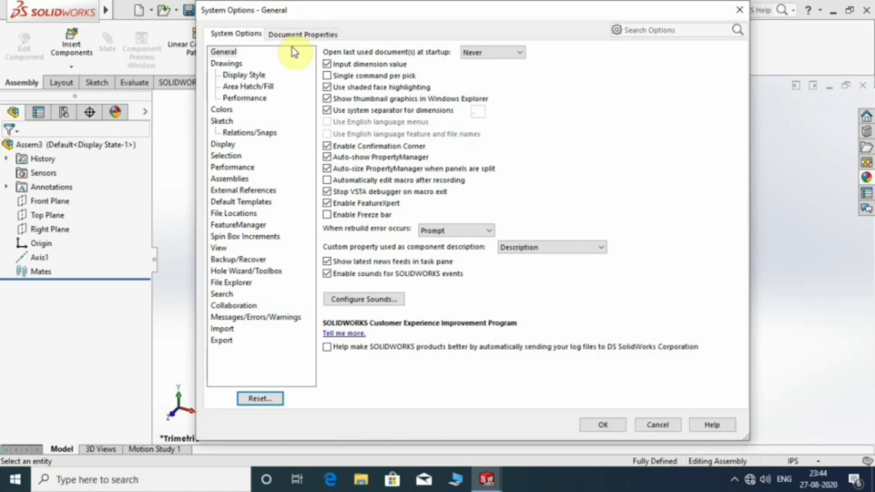
left_click(303, 33)
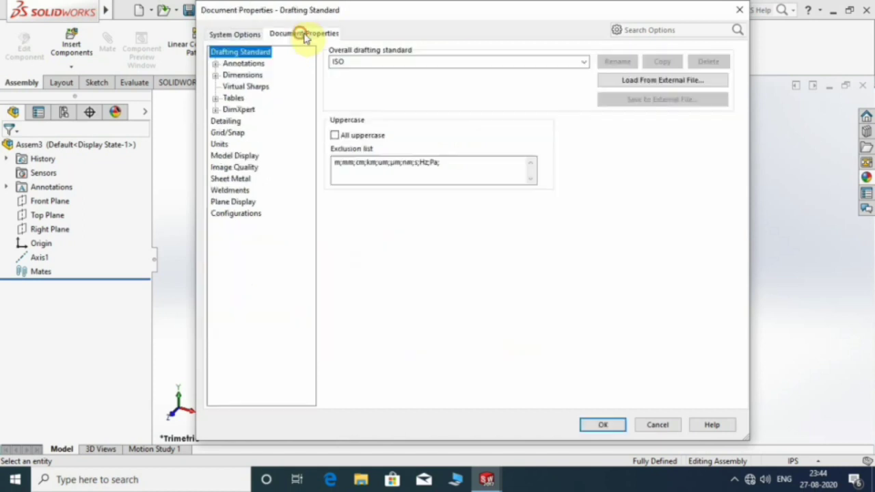
left_click(220, 143)
left_click(333, 81)
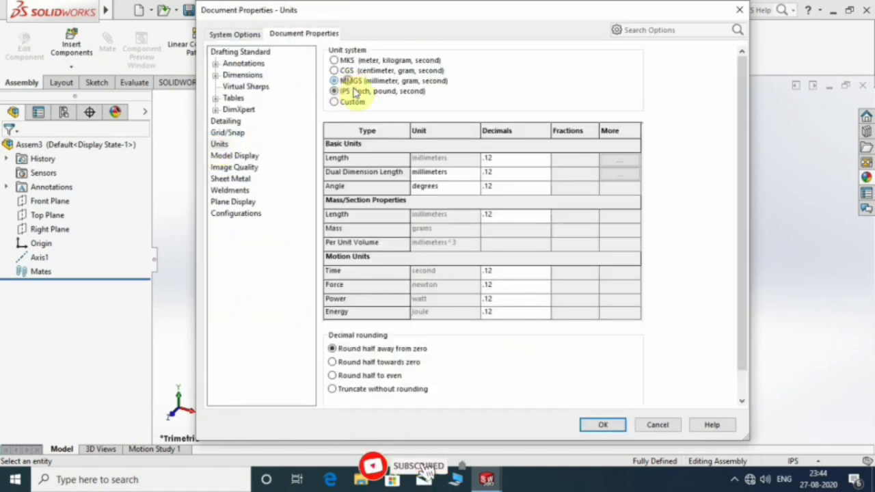
left_click(605, 425)
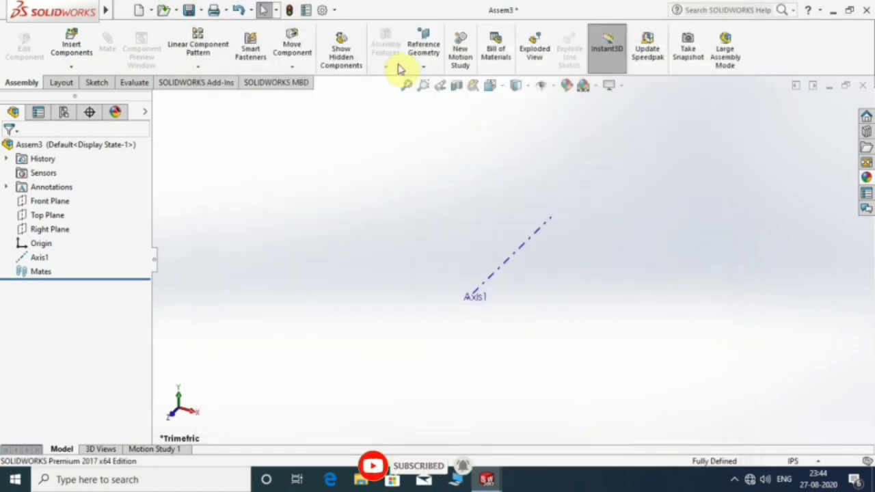
left_click(424, 51)
Step: Create PLANE1 offset 200 mm from the Right Plane
left_click(434, 82)
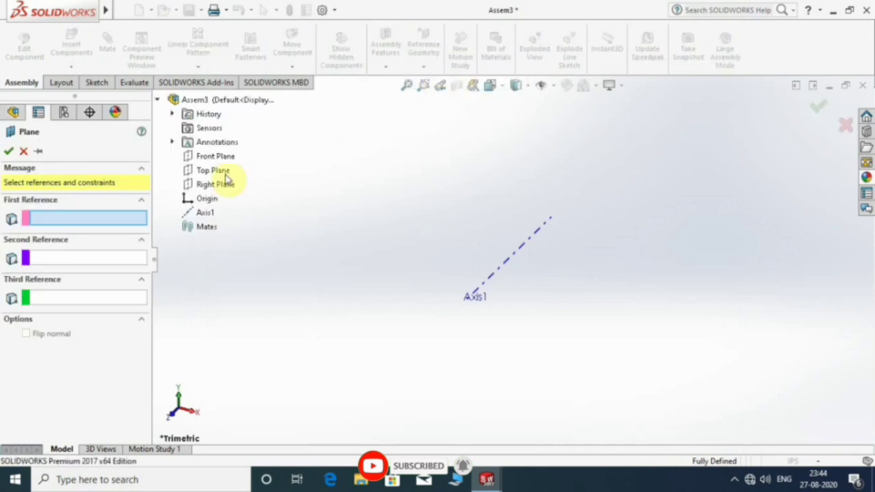
left_click(214, 185)
type("200")
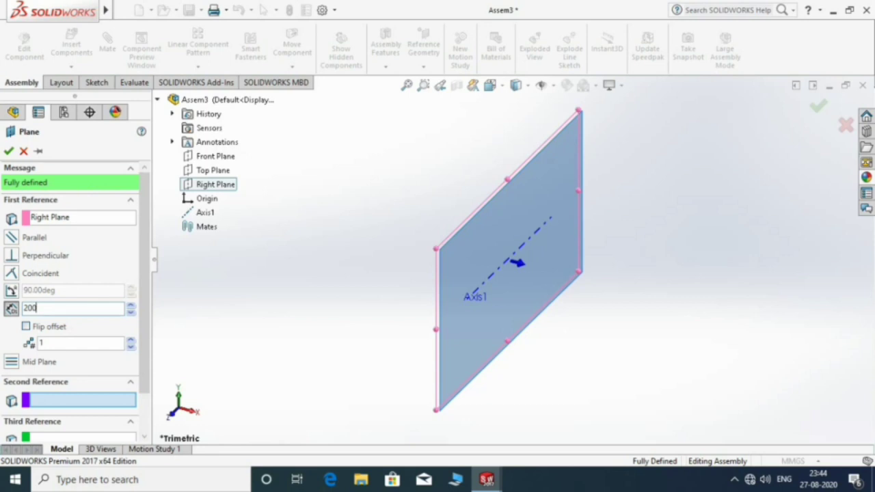
key("Return")
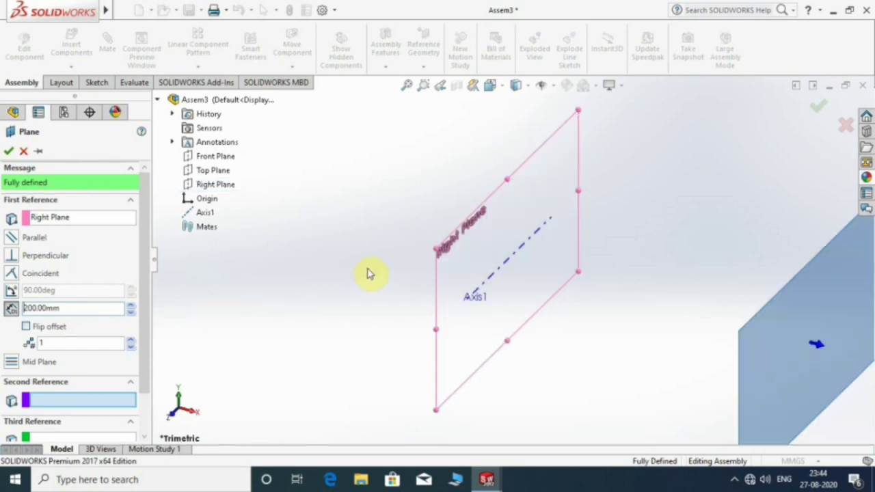
scroll(509, 297, "up", 3)
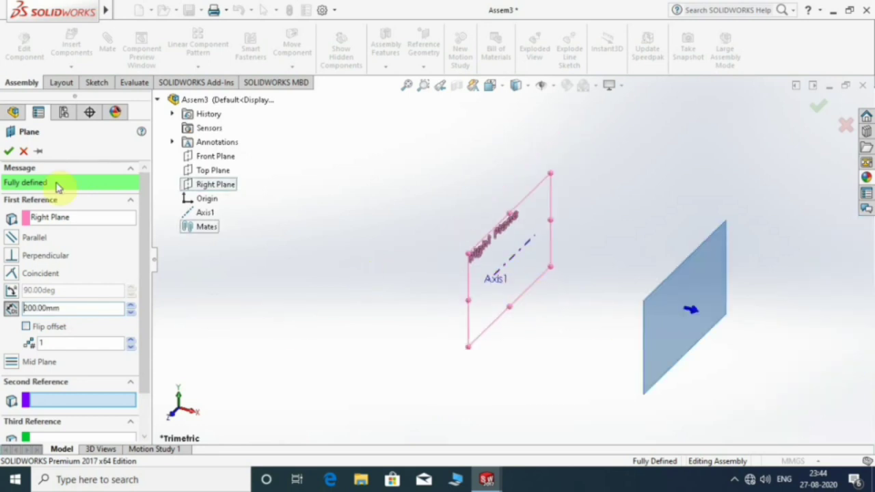
left_click(6, 150)
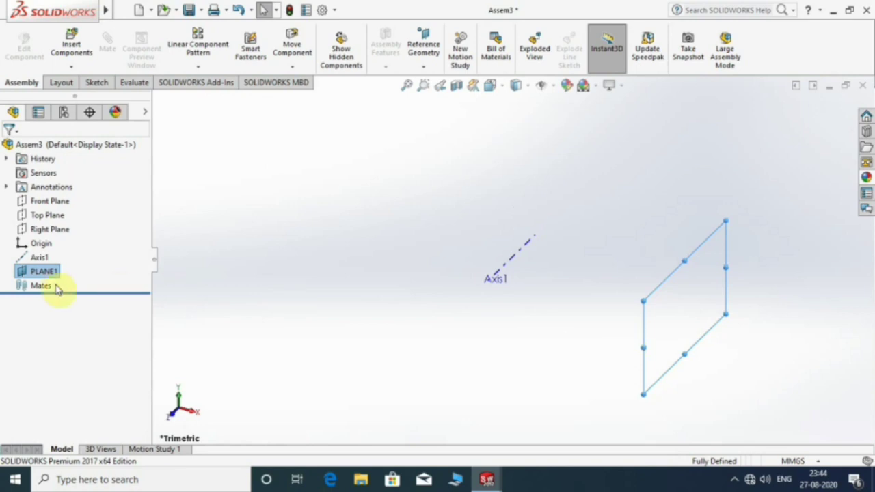
Step: Create Axis2 at the intersection of PLANE1 and the Top Plane
left_click(423, 67)
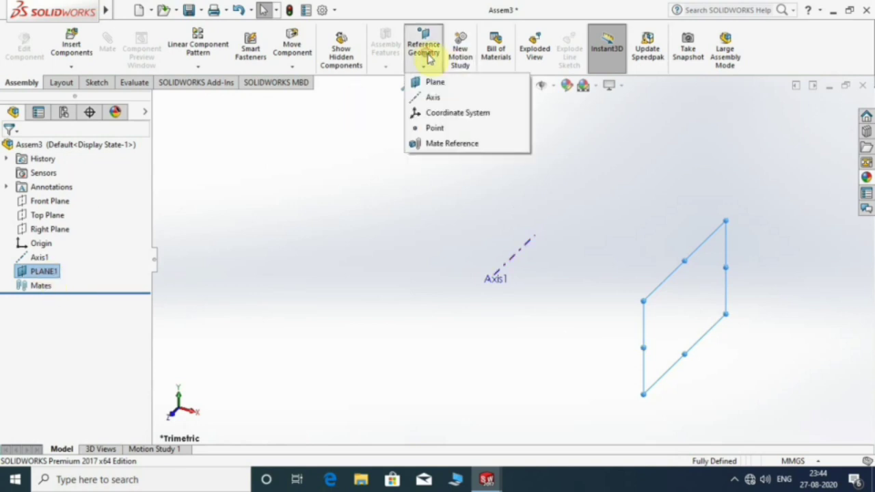
left_click(430, 99)
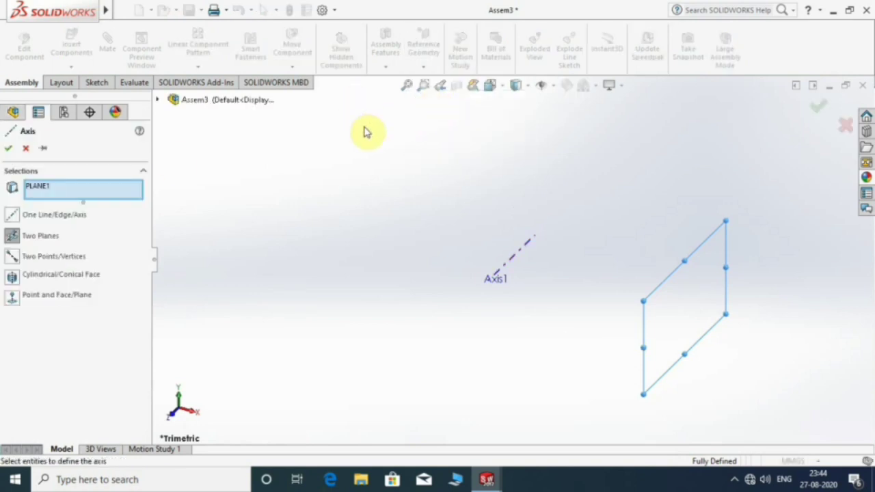
left_click(159, 103)
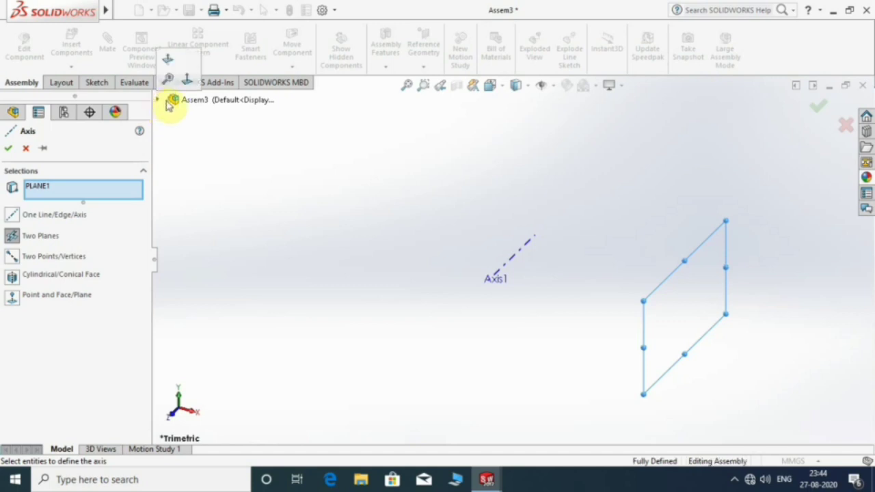
left_click(158, 100)
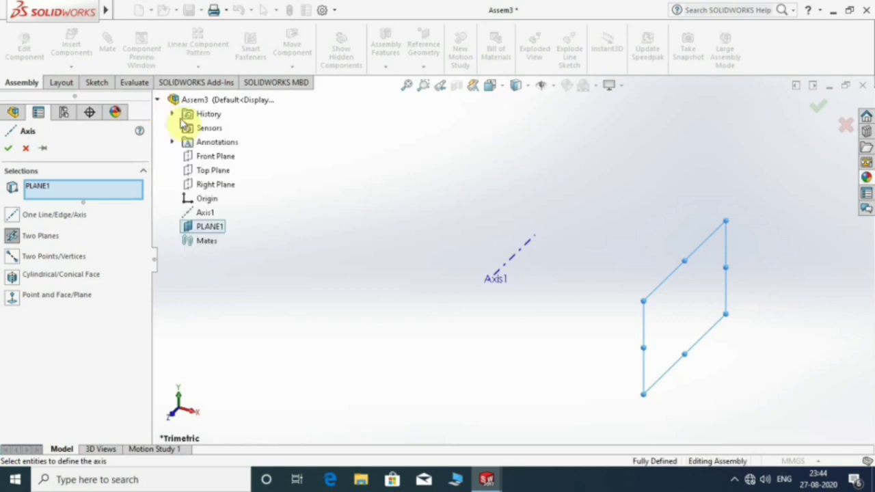
left_click(210, 170)
scroll(697, 304, "down", 3)
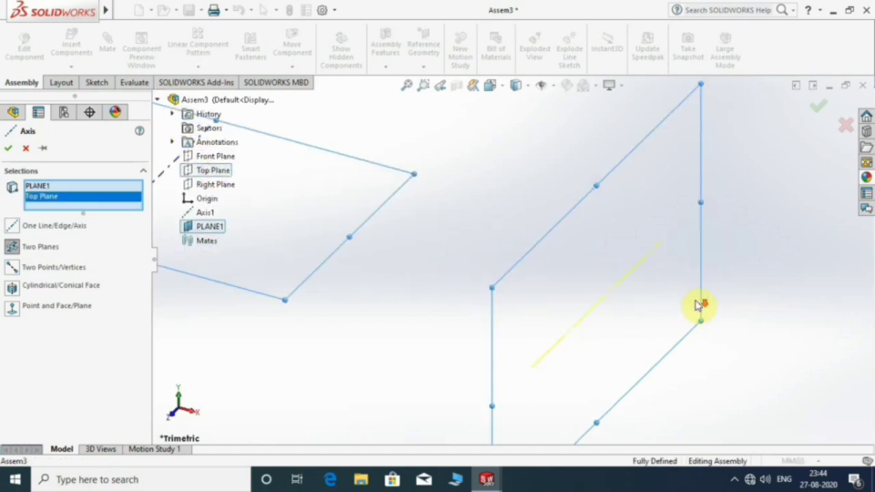
left_click(8, 148)
mouse_move(280, 253)
middle_mouse_down()
mouse_move(626, 317)
mouse_move(640, 300)
middle_mouse_up()
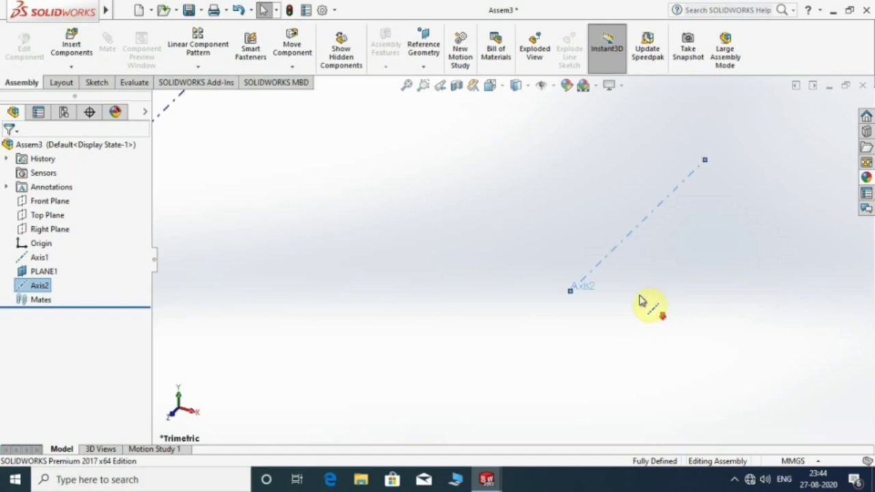
middle_click_drag(419, 271, 418, 262)
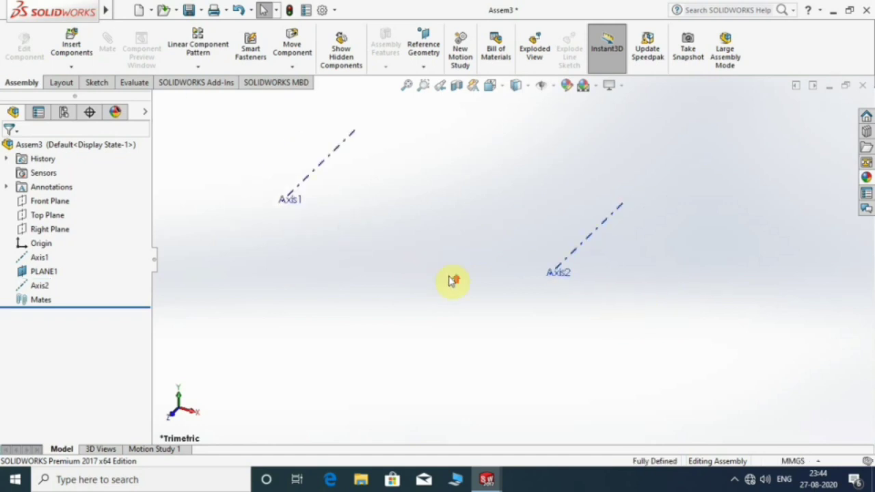
Step: Insert the big pulley part into the assembly as a fixed component
left_click(71, 47)
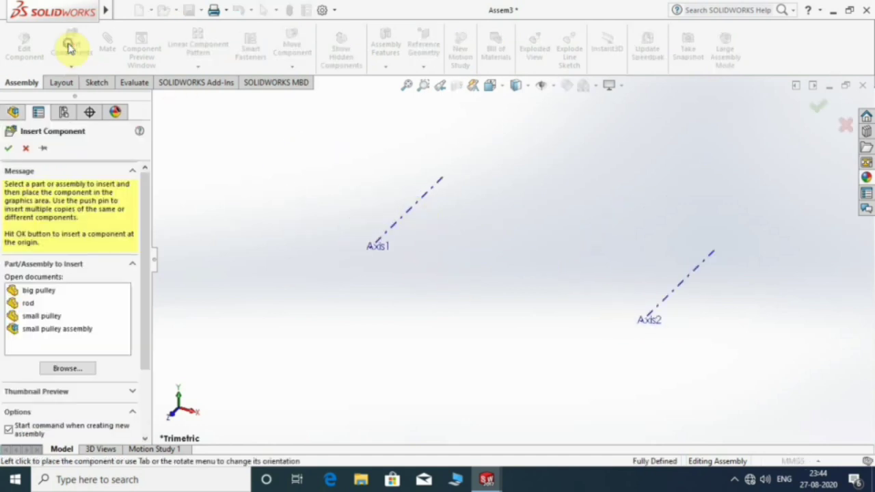
left_click(45, 293)
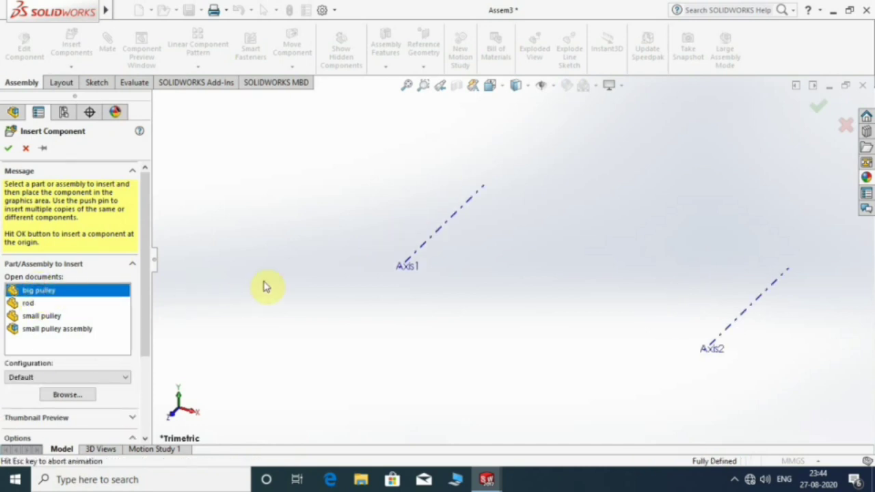
scroll(417, 320, "up", 3)
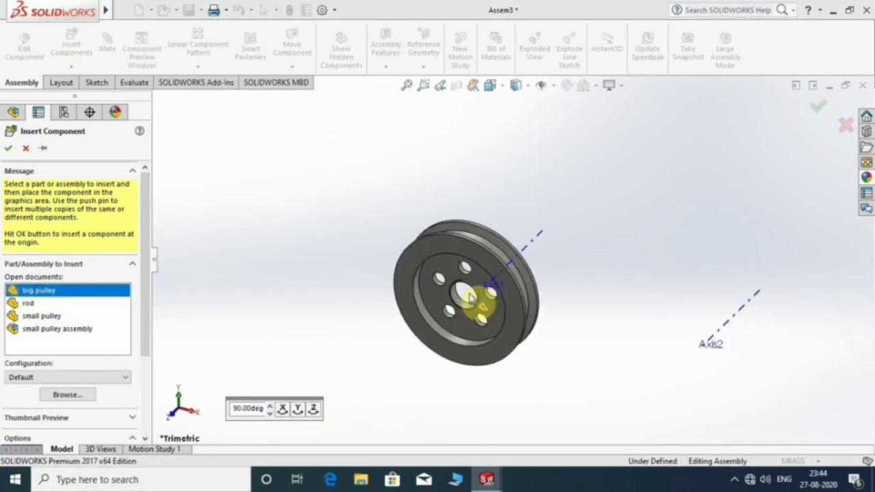
left_click(443, 319)
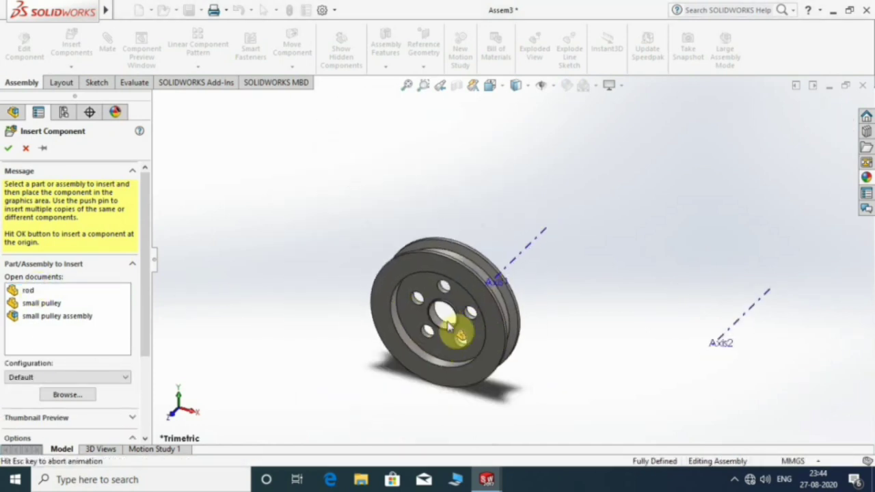
left_click(370, 318)
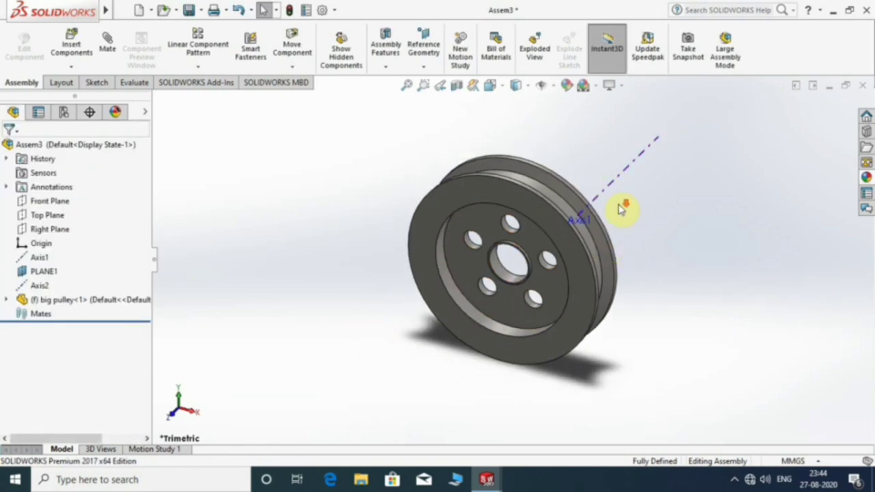
Step: Try mating the pulley's centre hole to Axis1, then abandon the mate
scroll(620, 208, "down", 2)
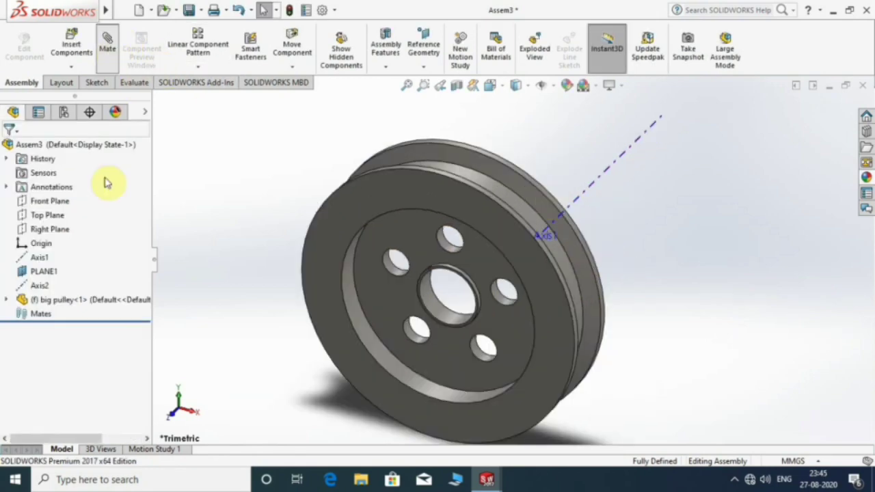
scroll(400, 326, "down", 3)
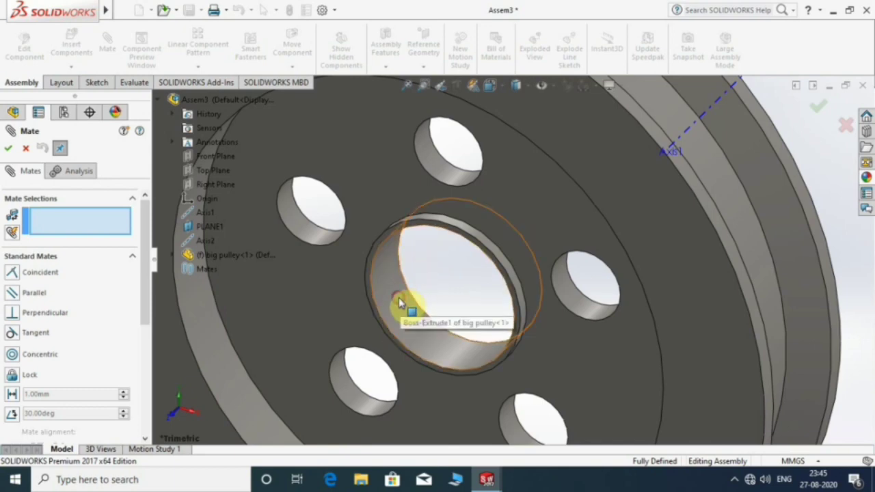
left_click(395, 307)
scroll(386, 309, "up", 3)
scroll(615, 205, "down", 4)
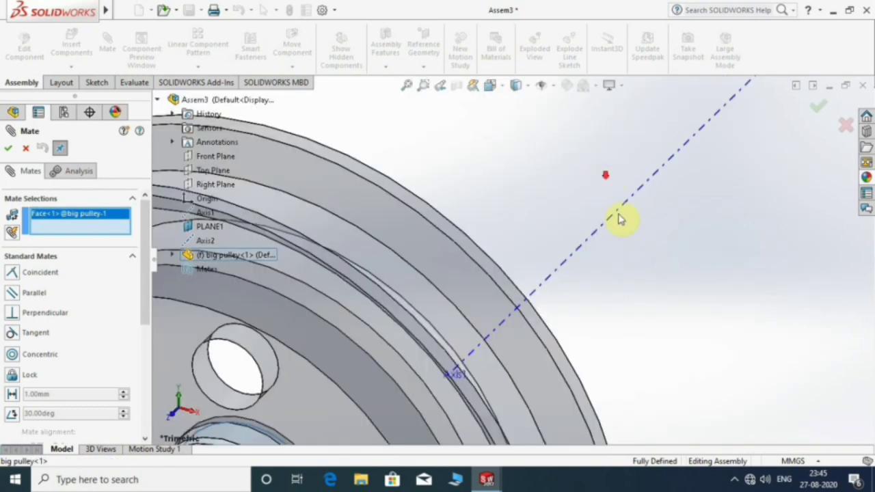
left_click(620, 212)
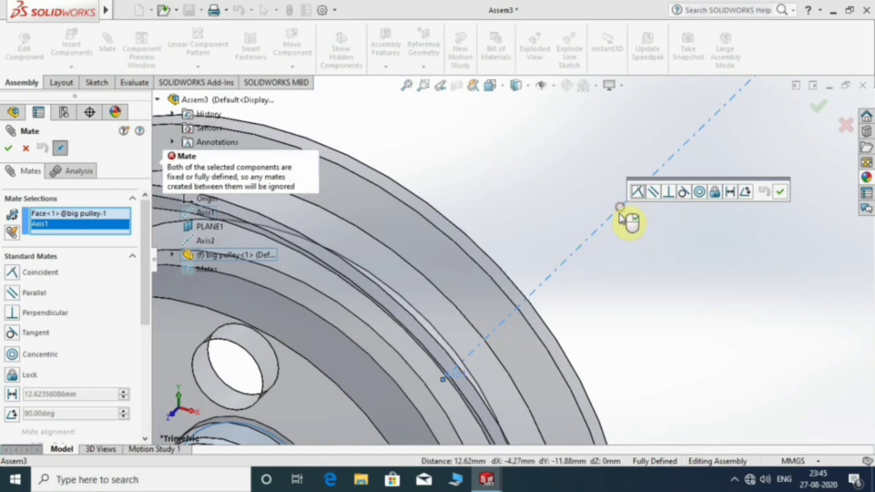
left_click(783, 193)
scroll(535, 243, "up", 3)
right_click_drag(533, 238, 444, 263)
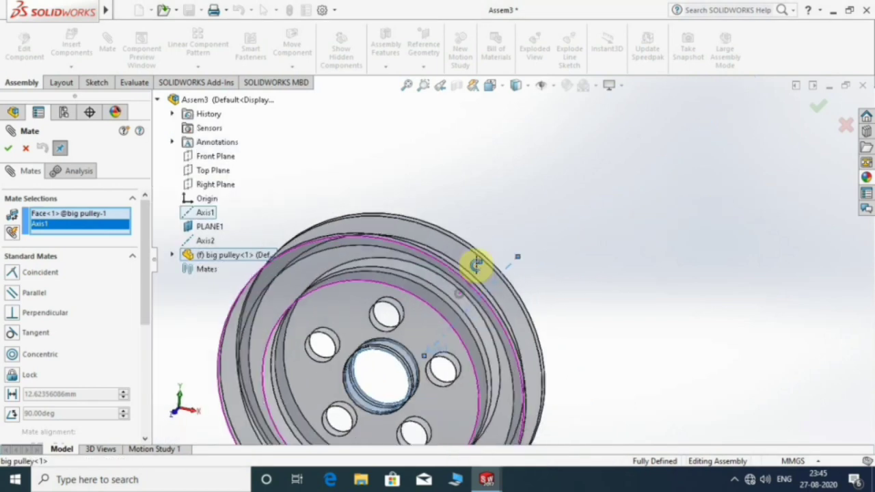
middle_click_drag(444, 263, 142, 281)
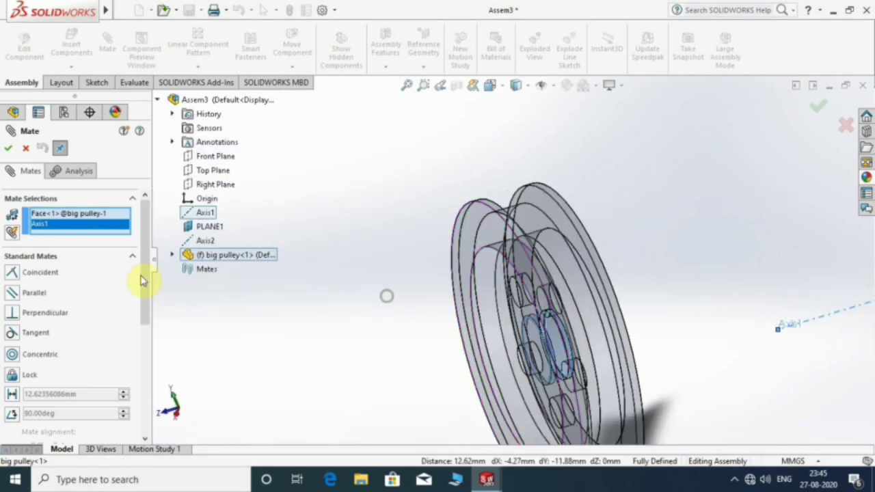
left_click(7, 150)
left_click(20, 153)
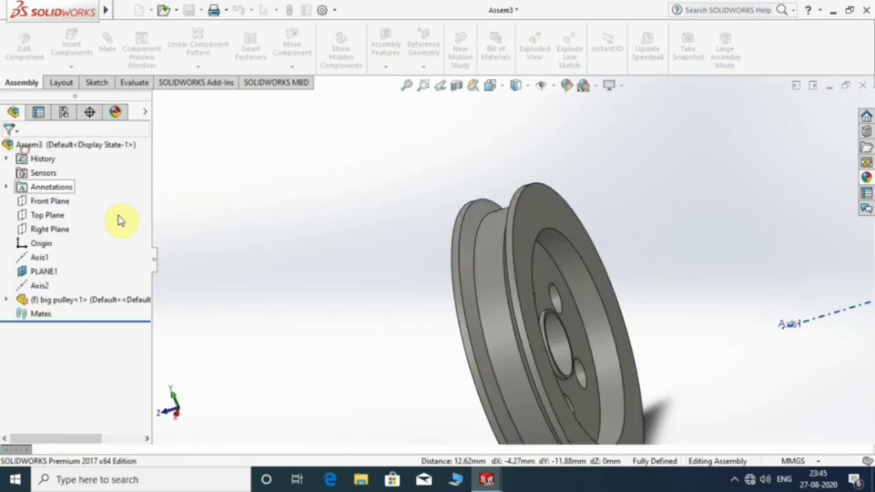
mouse_move(470, 293)
middle_mouse_down()
mouse_move(433, 307)
mouse_move(501, 280)
mouse_move(462, 312)
middle_mouse_up()
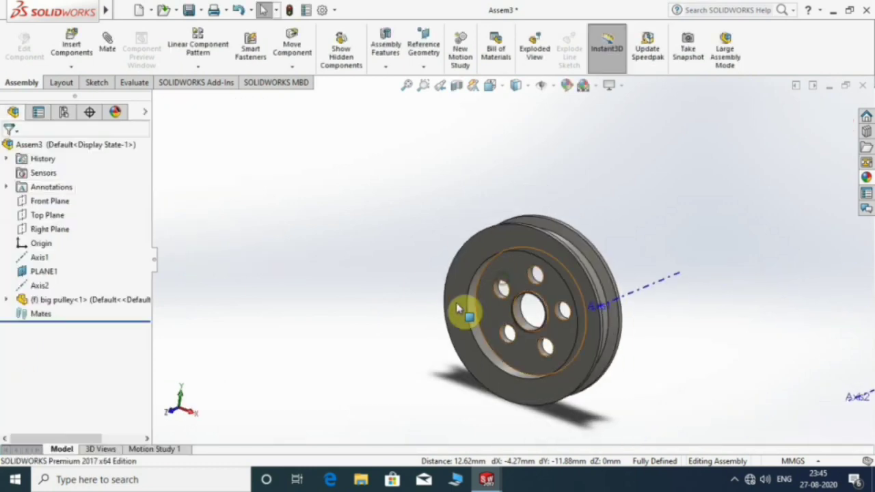
mouse_move(527, 309)
middle_mouse_down()
mouse_move(547, 287)
mouse_move(517, 264)
middle_mouse_up()
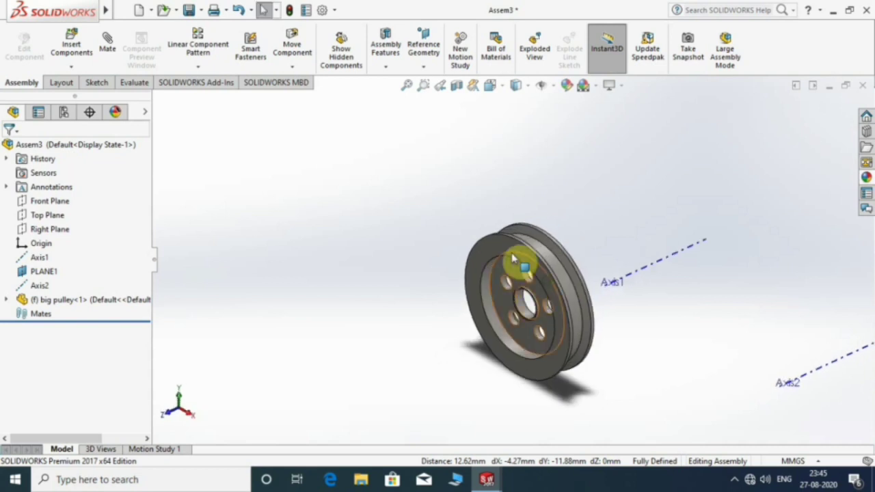
scroll(527, 274, "down", 3)
Step: Float the big pulley so it can be mated
scroll(498, 226, "down", 3)
right_click(495, 220)
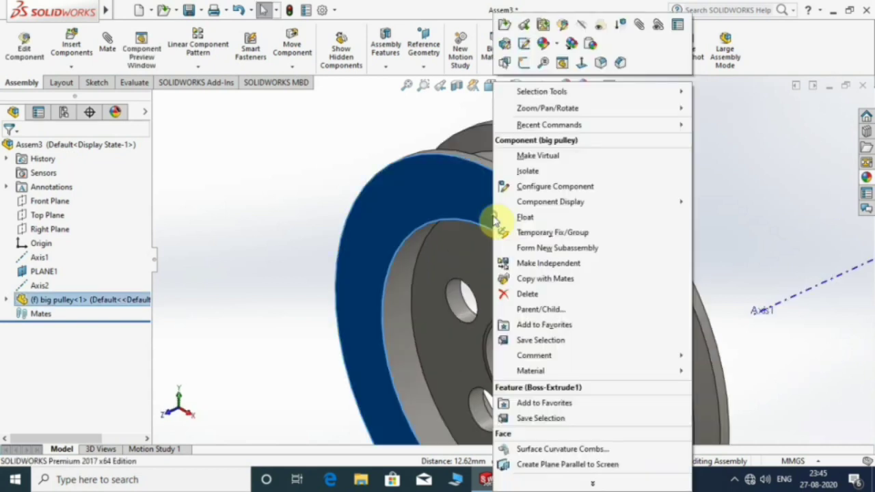
left_click(533, 219)
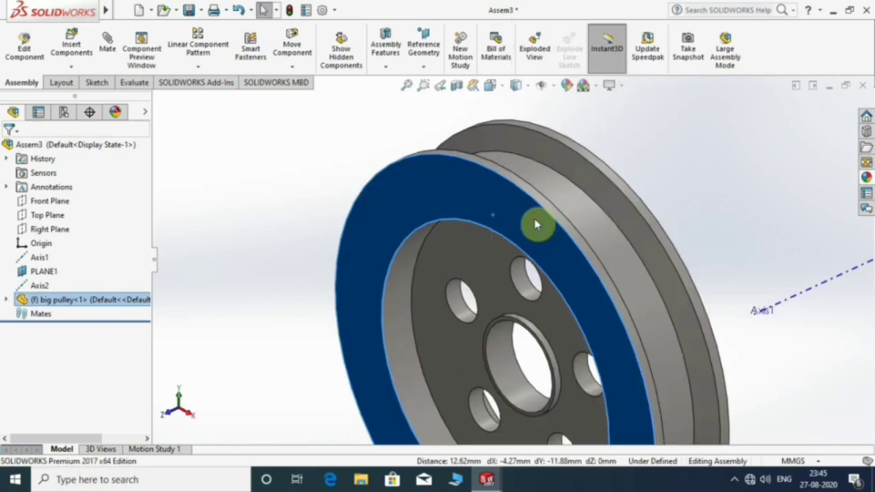
Step: Mate the big pulley's centre hole concentric with Axis1
left_click(110, 50)
scroll(440, 293, "up", 2)
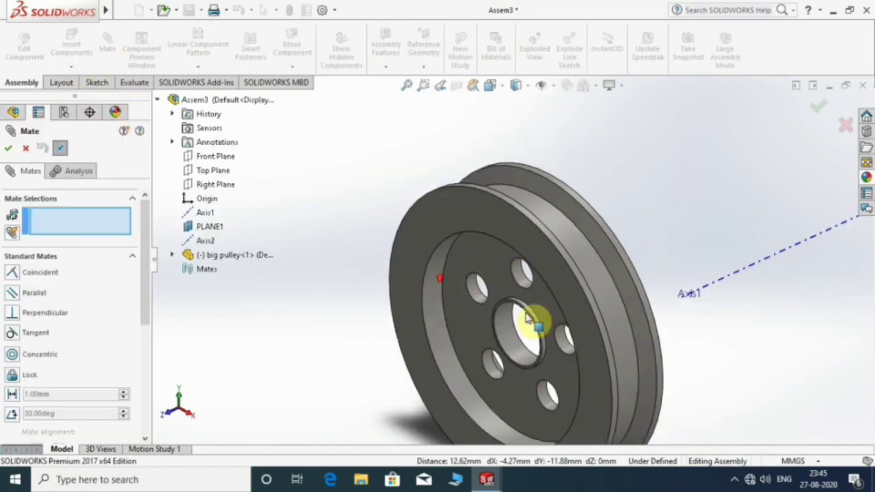
scroll(531, 322, "down", 5)
scroll(484, 348, "up", 3)
scroll(464, 328, "down", 3)
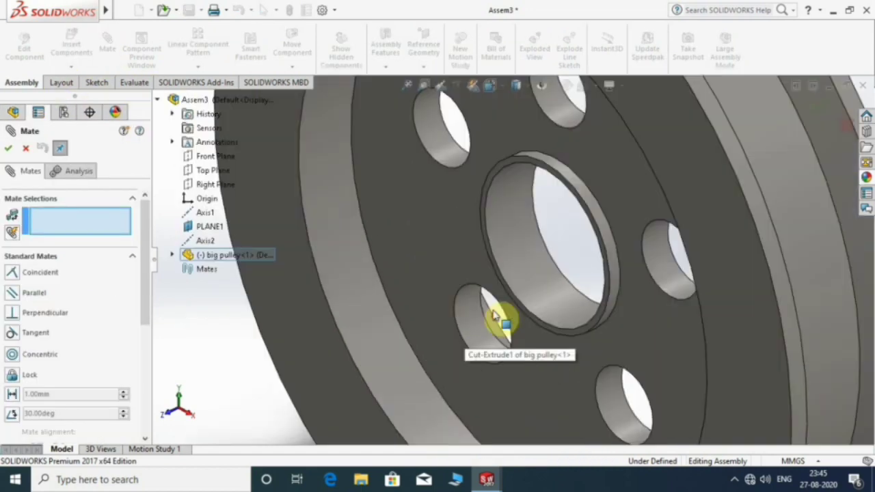
left_click(519, 272)
scroll(526, 280, "up", 4)
scroll(653, 224, "down", 3)
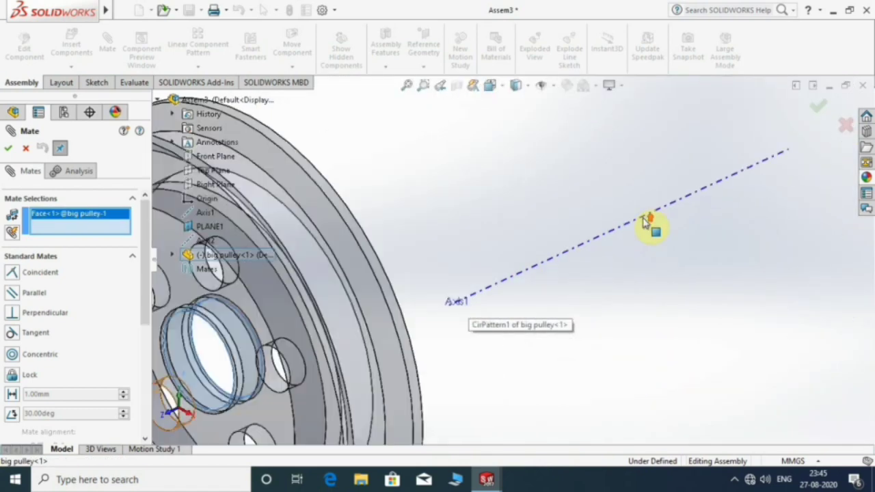
left_click(649, 216)
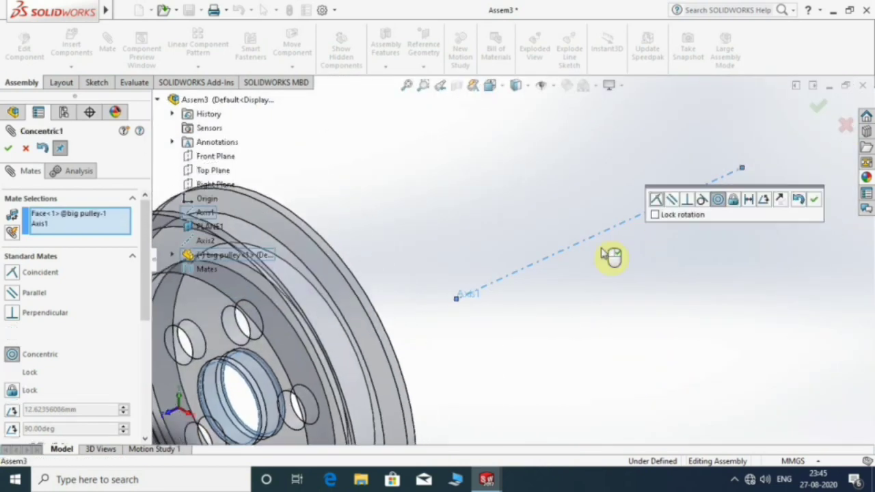
left_click(815, 200)
Step: Make the pulley's front face coincident with the Front Plane and finish mating
scroll(546, 259, "up", 3)
scroll(517, 246, "down", 3)
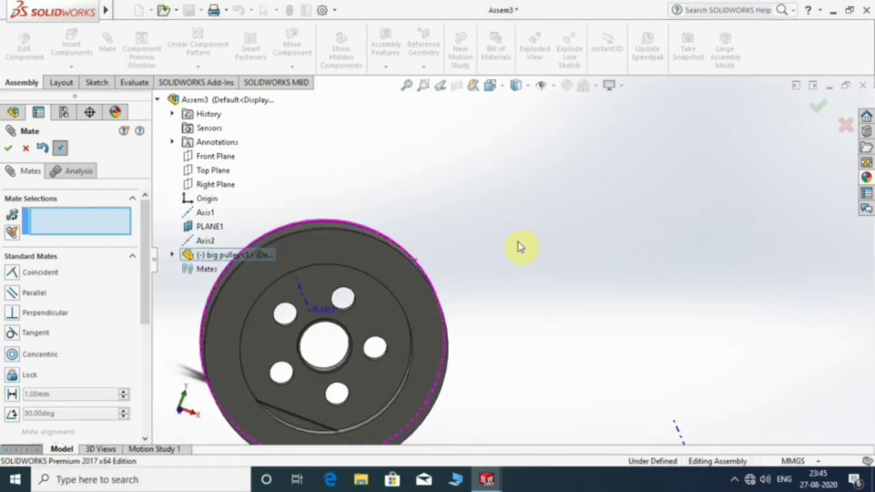
scroll(479, 263, "up", 3)
scroll(455, 264, "down", 4)
scroll(444, 266, "down", 4)
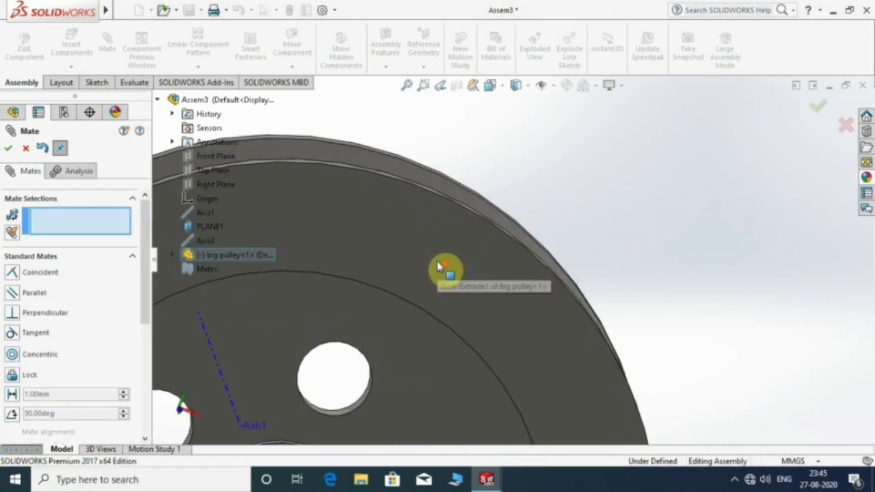
left_click(441, 268)
scroll(577, 273, "up", 3)
scroll(574, 276, "up", 3)
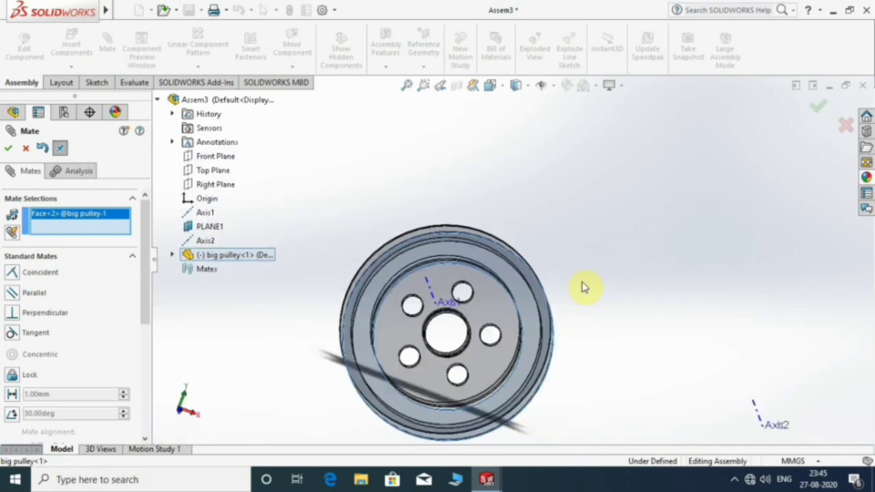
mouse_move(583, 287)
middle_mouse_down()
mouse_move(556, 267)
mouse_move(488, 297)
mouse_move(409, 264)
middle_mouse_up()
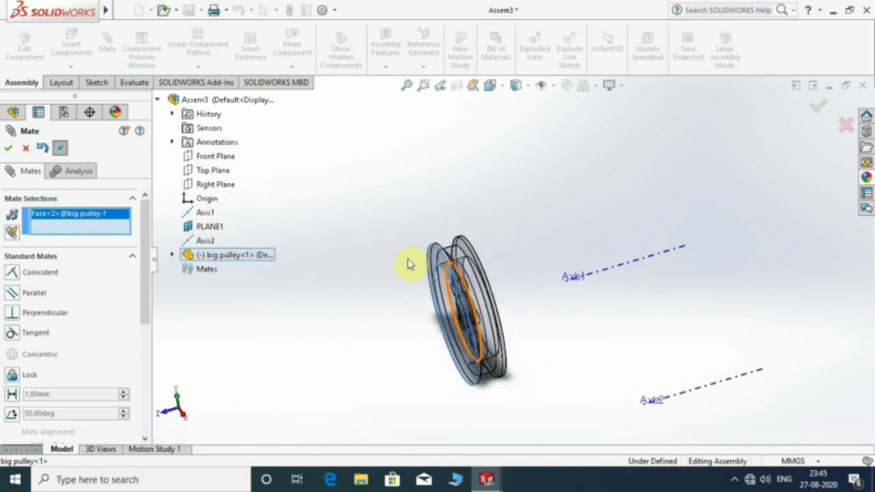
left_click(212, 156)
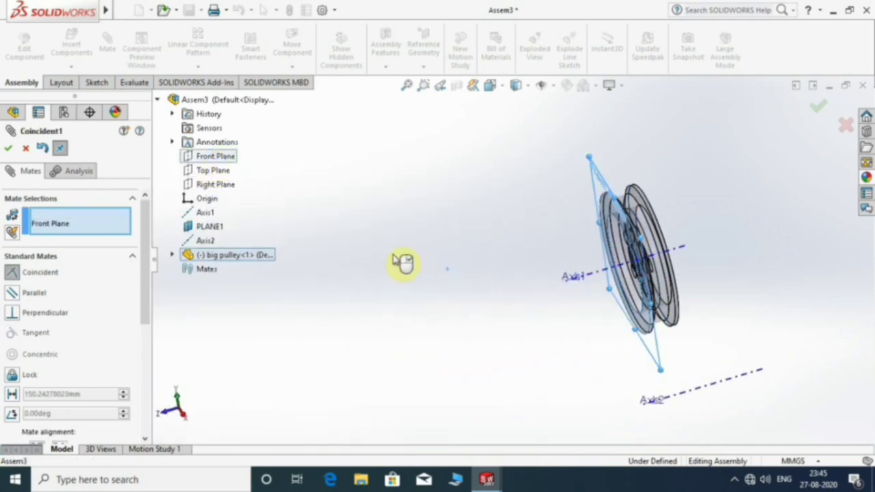
left_click(7, 150)
mouse_move(480, 273)
middle_mouse_down()
mouse_move(618, 290)
mouse_move(588, 273)
middle_mouse_up()
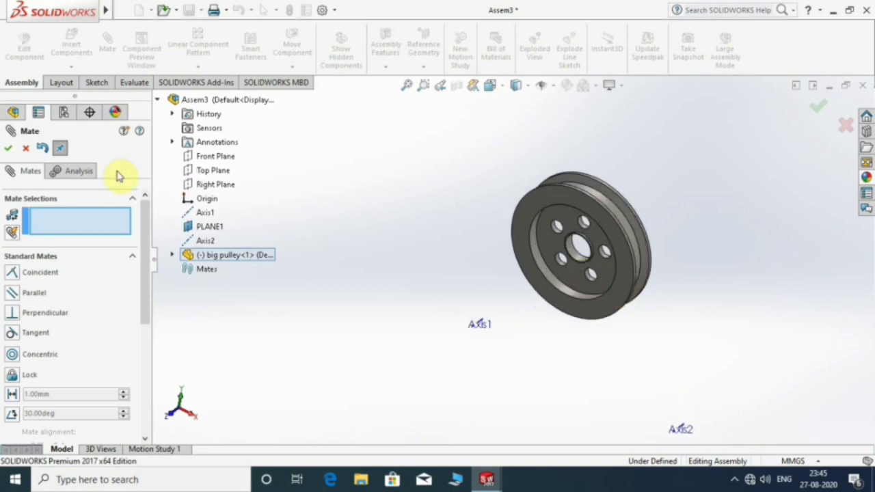
left_click(8, 150)
Step: Insert 'small pulley assembly' from open documents and place it beside the big pulley
left_click(71, 41)
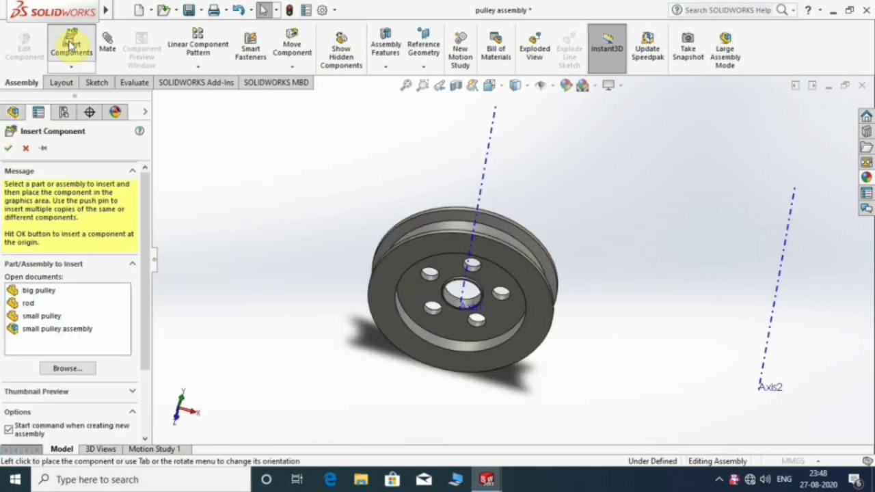
left_click(69, 328)
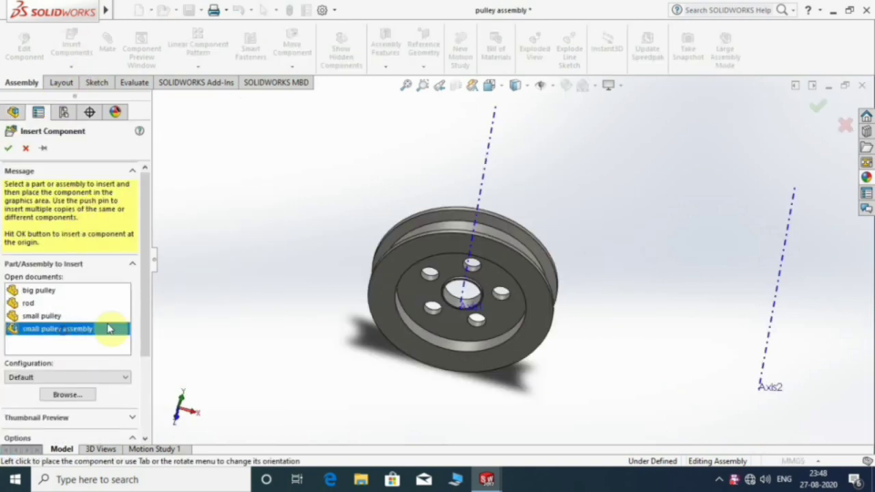
scroll(256, 328, "up", 3)
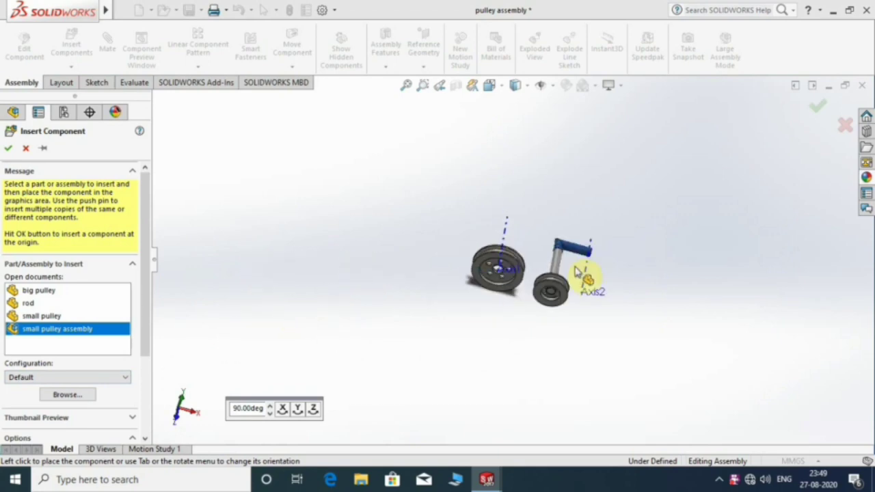
scroll(602, 266, "down", 5)
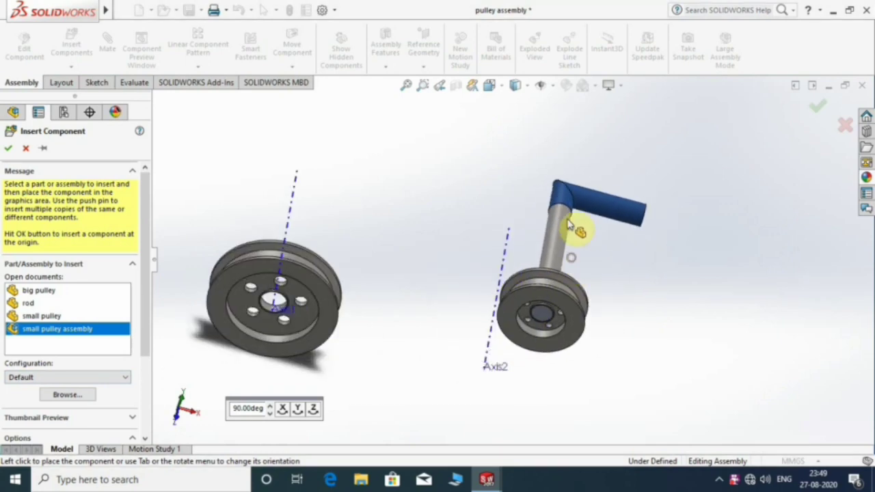
left_click(569, 203)
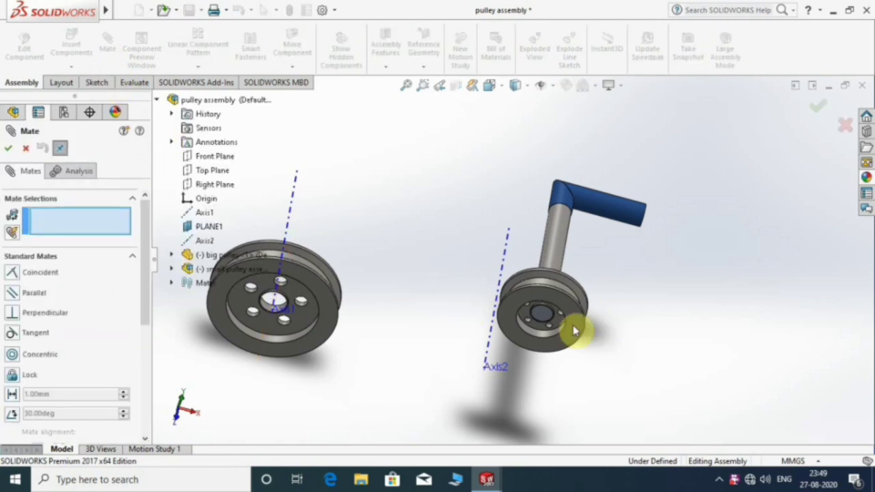
Step: Mate the small pulley's ring face concentric with Axis2
scroll(577, 328, "down", 5)
scroll(560, 302, "down", 3)
scroll(517, 268, "down", 3)
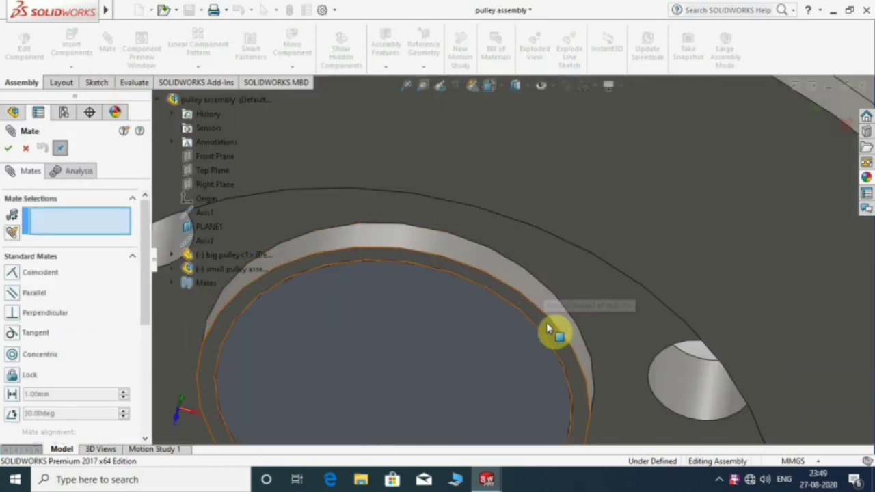
left_click(445, 250)
scroll(494, 266, "up", 5)
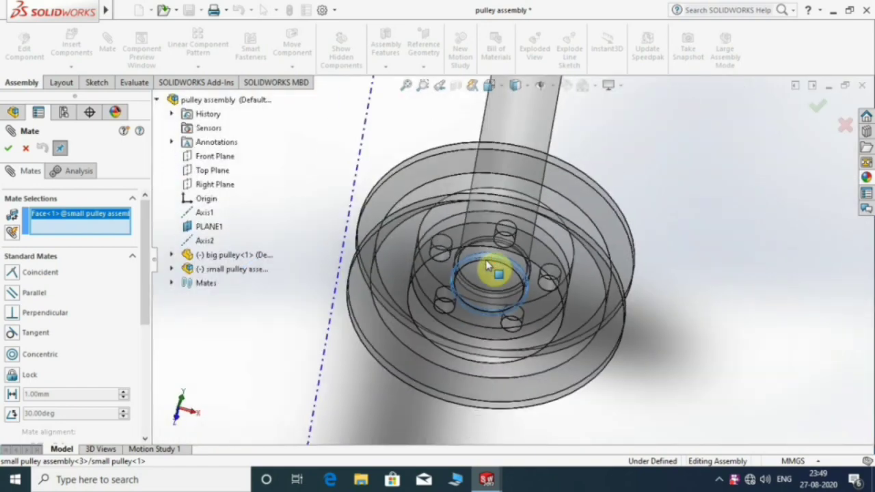
scroll(479, 314, "up", 2)
scroll(407, 341, "down", 4)
left_click(419, 330)
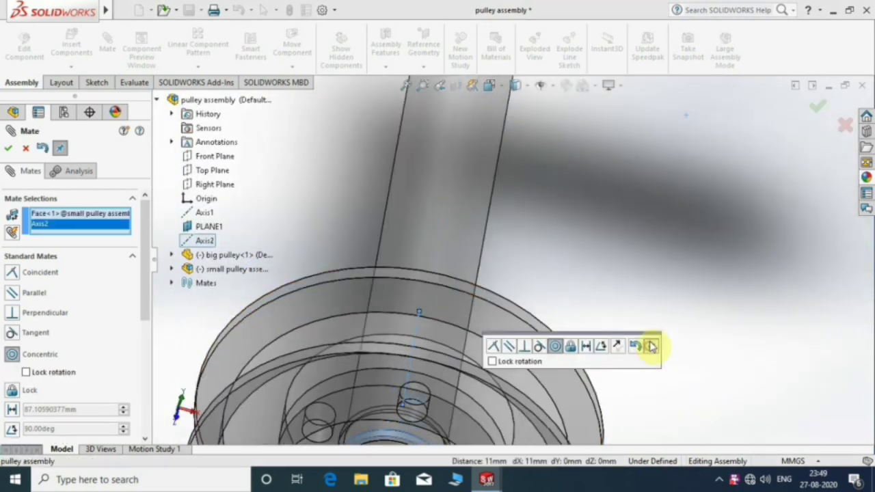
left_click(650, 347)
Step: Mate a small pulley face to the Front Plane and finish mating
scroll(514, 274, "up", 2)
scroll(472, 301, "up", 1)
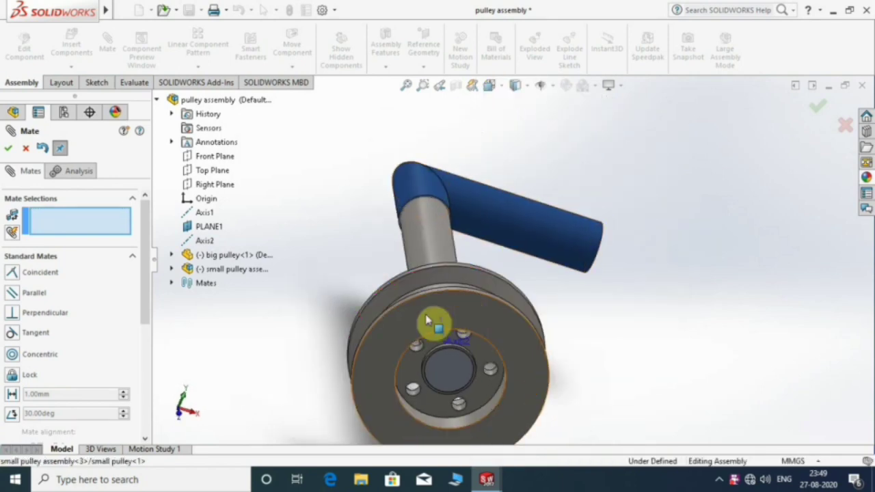
left_click(432, 322)
scroll(588, 287, "up", 3)
scroll(600, 292, "up", 2)
middle_click_drag(576, 274, 528, 296)
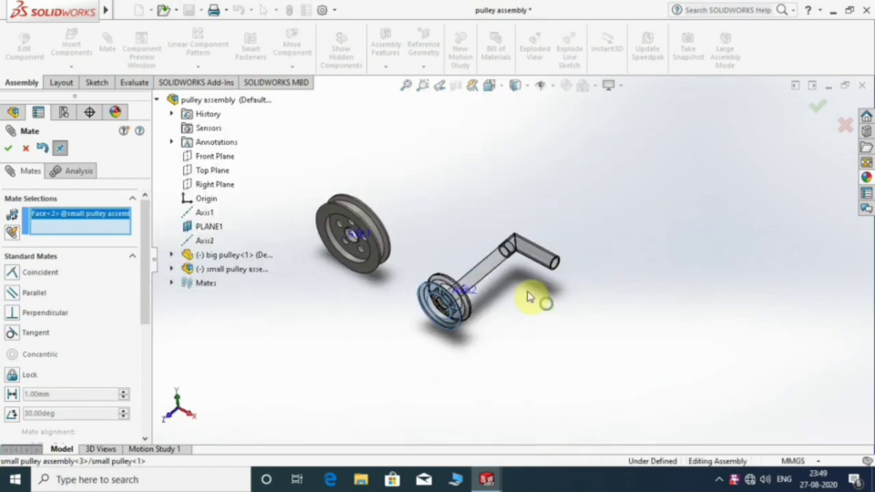
left_click(217, 157)
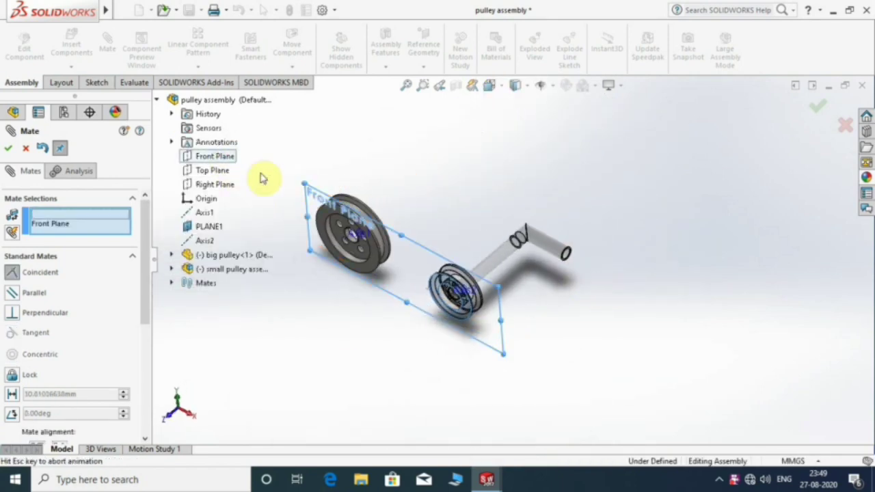
left_click(291, 189)
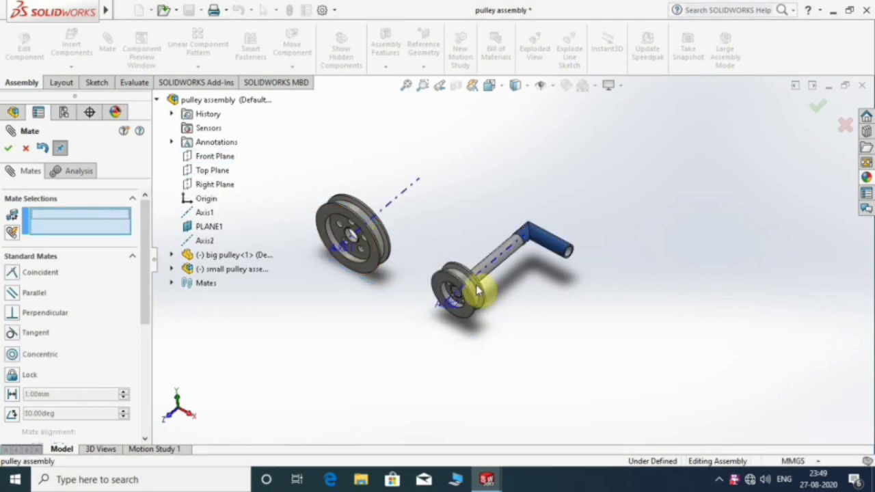
scroll(410, 254, "up", 2)
middle_click_drag(410, 254, 453, 313)
scroll(472, 277, "down", 2)
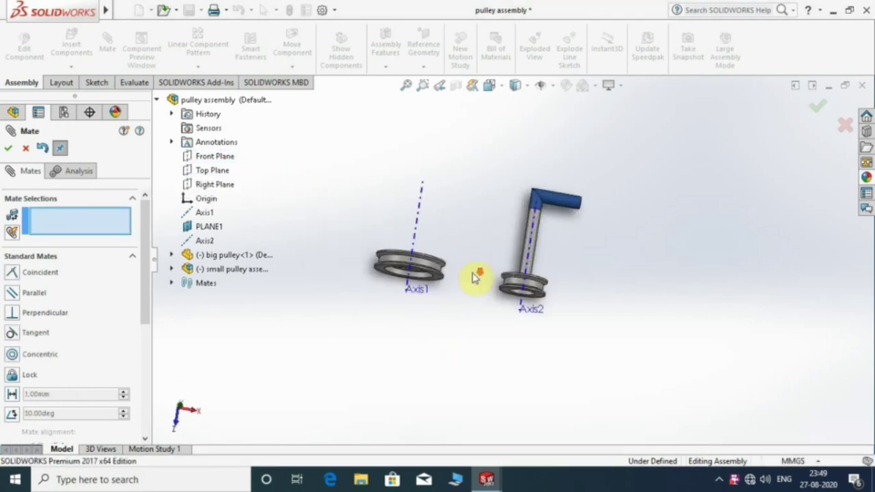
scroll(579, 309, "down", 2)
left_click(8, 148)
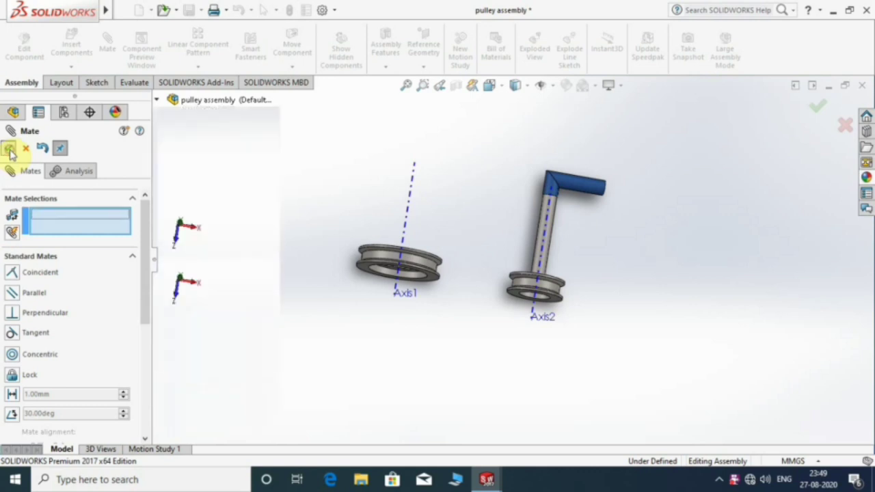
mouse_move(469, 273)
middle_mouse_down()
mouse_move(554, 257)
mouse_move(476, 241)
middle_mouse_up()
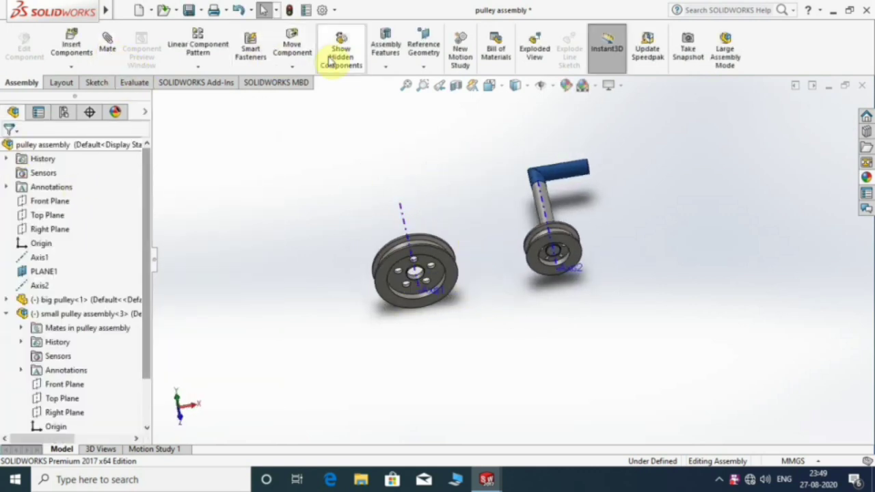
Step: Wrap a 678.46 mm belt, Belt3, around both pulley grooves as its own belt part
left_click(380, 60)
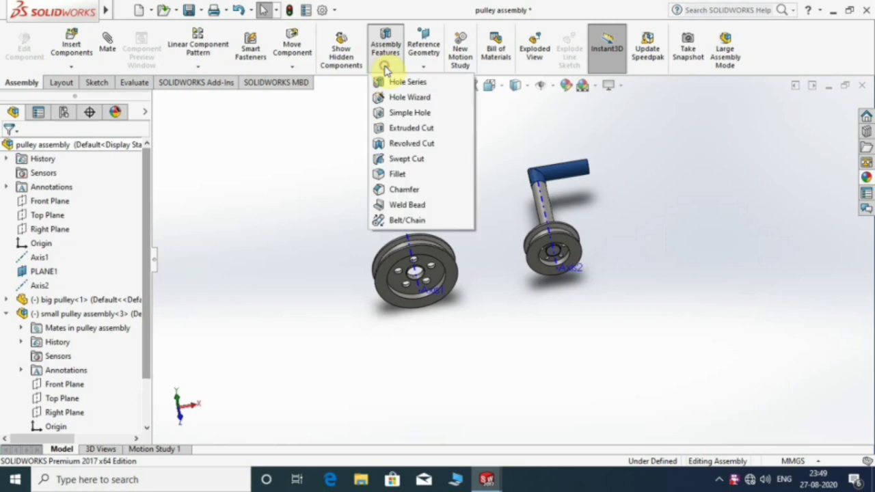
left_click(408, 220)
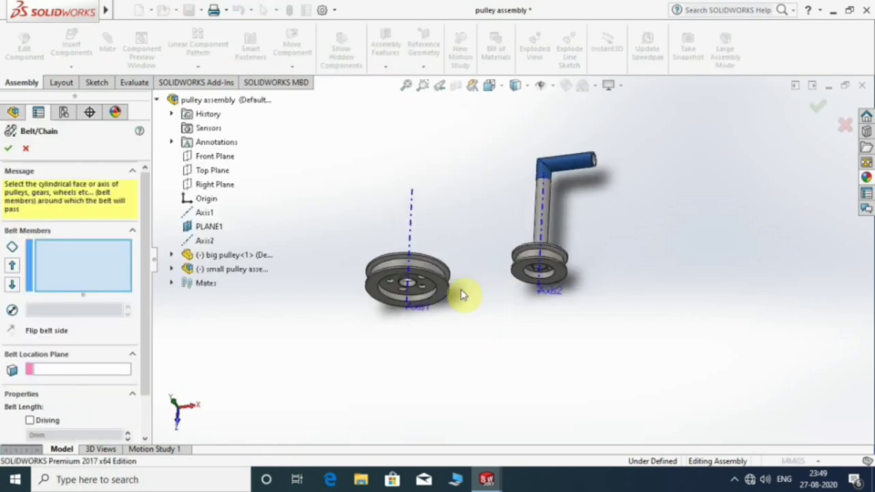
scroll(445, 273, "down", 3)
scroll(408, 242, "down", 3)
left_click(404, 244)
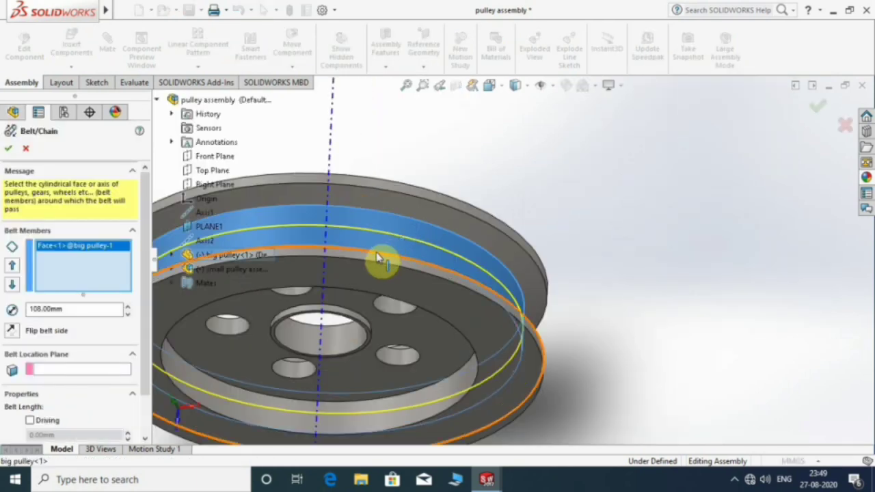
scroll(382, 260, "up", 3)
scroll(424, 256, "up", 2)
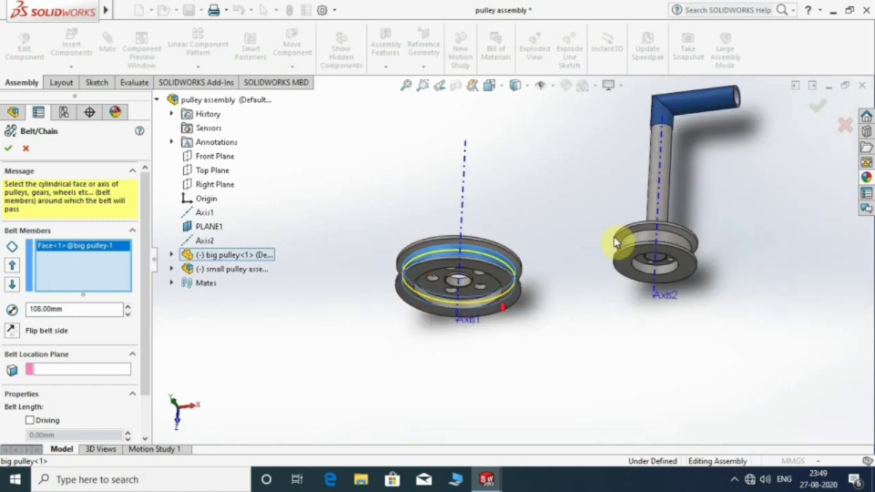
scroll(621, 239, "down", 3)
left_click(653, 254)
scroll(547, 274, "up", 3)
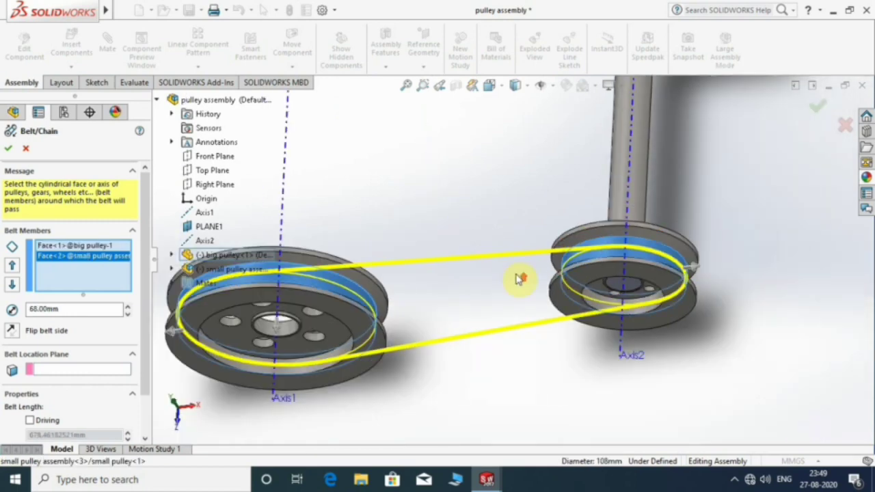
scroll(502, 298, "up", 2)
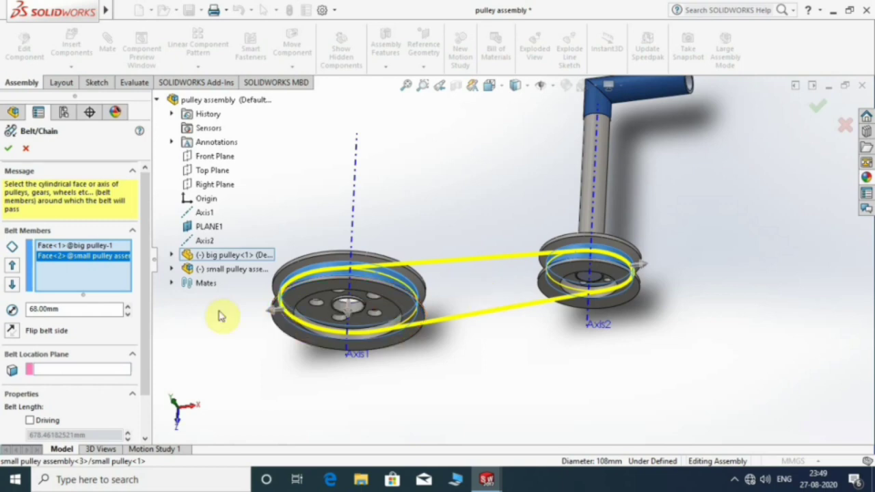
scroll(71, 334, "down", 2)
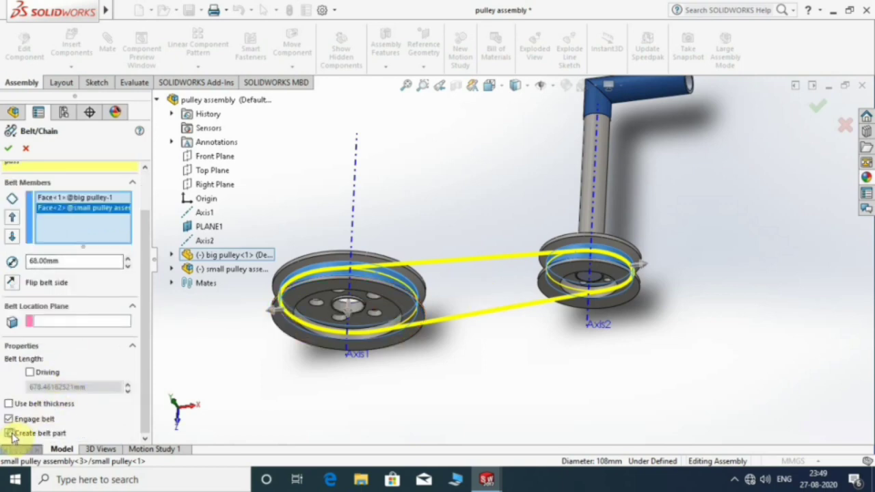
left_click(7, 154)
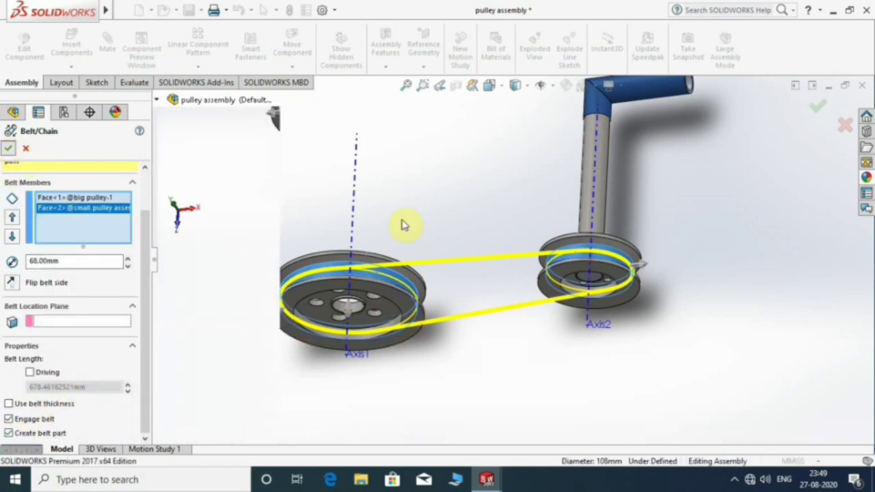
mouse_move(430, 293)
middle_mouse_down()
mouse_move(496, 281)
mouse_move(351, 283)
middle_mouse_up()
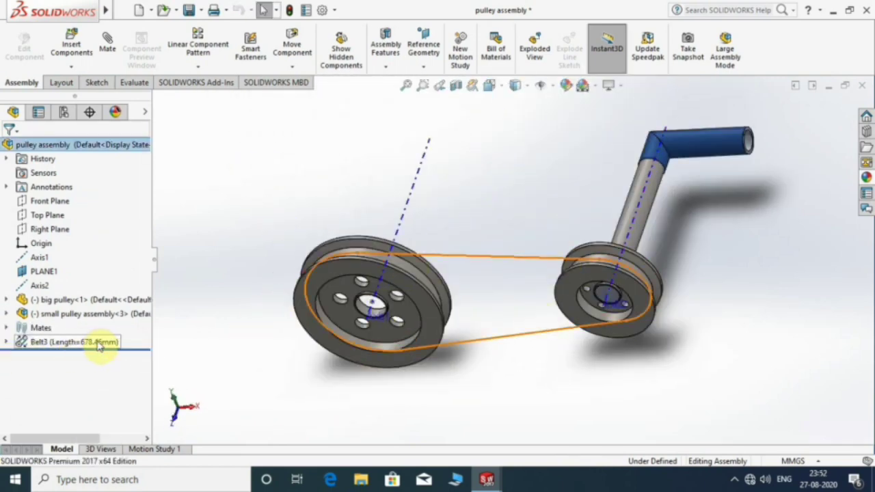
left_click(6, 343)
Step: Open the belt part from Belt3 in its own window
left_click(118, 374)
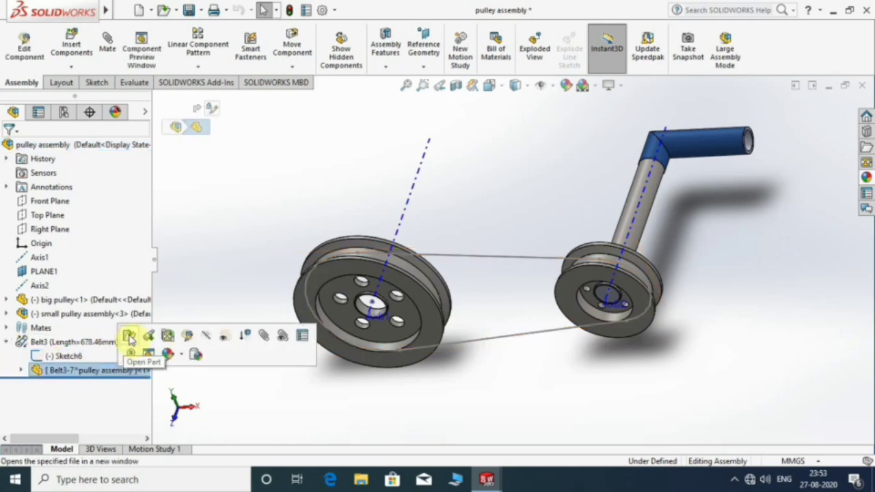
left_click(130, 338)
mouse_move(490, 260)
middle_mouse_down()
mouse_move(438, 244)
mouse_move(463, 255)
mouse_move(403, 287)
middle_mouse_up()
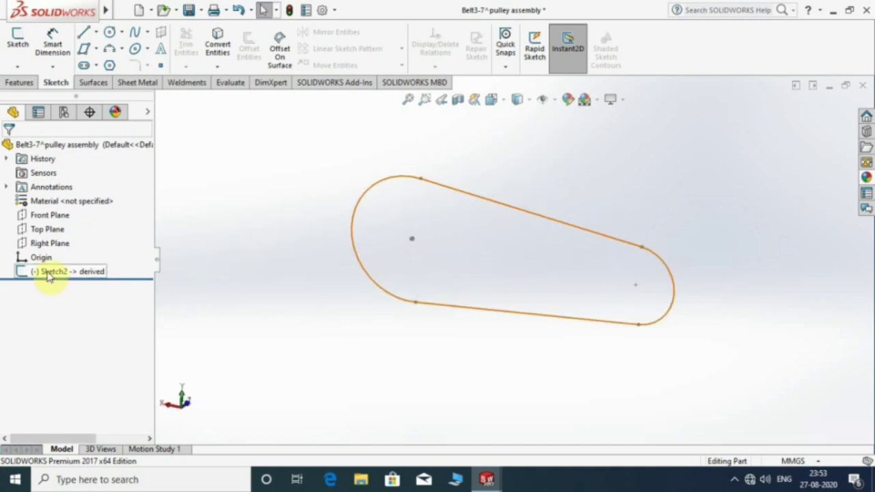
Step: Create Plane2 parallel to the Right Plane through the belt-loop point Point5@Sketch2
left_click(51, 244)
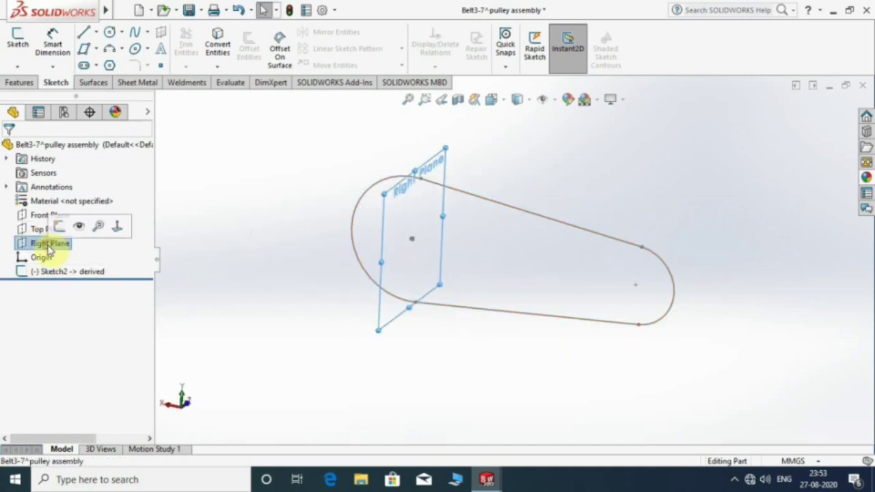
left_click(12, 82)
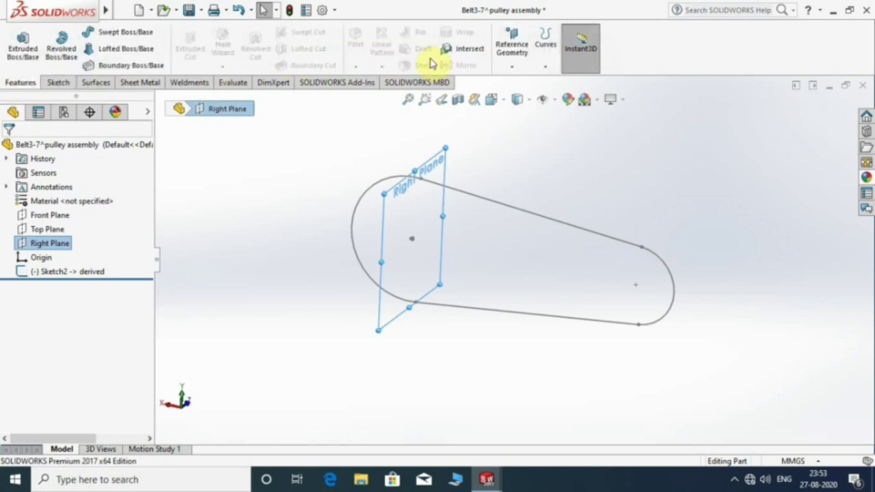
left_click(509, 54)
left_click(523, 81)
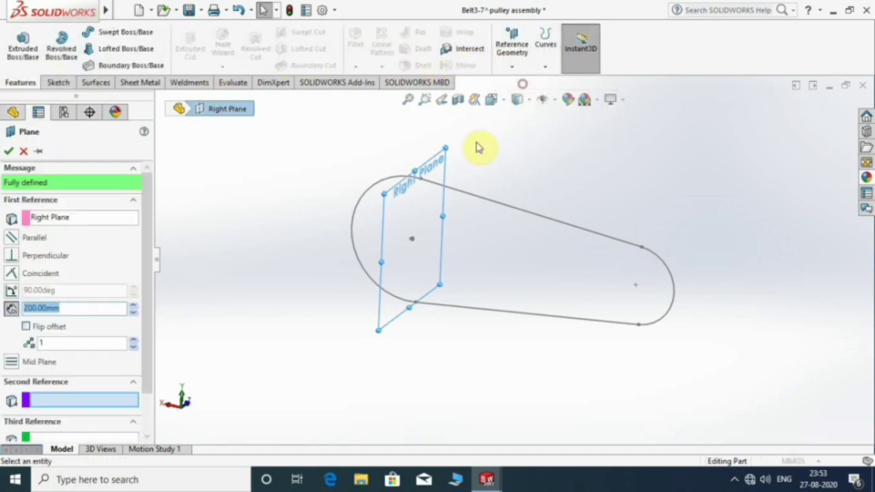
scroll(444, 287, "down", 4)
scroll(449, 290, "down", 1)
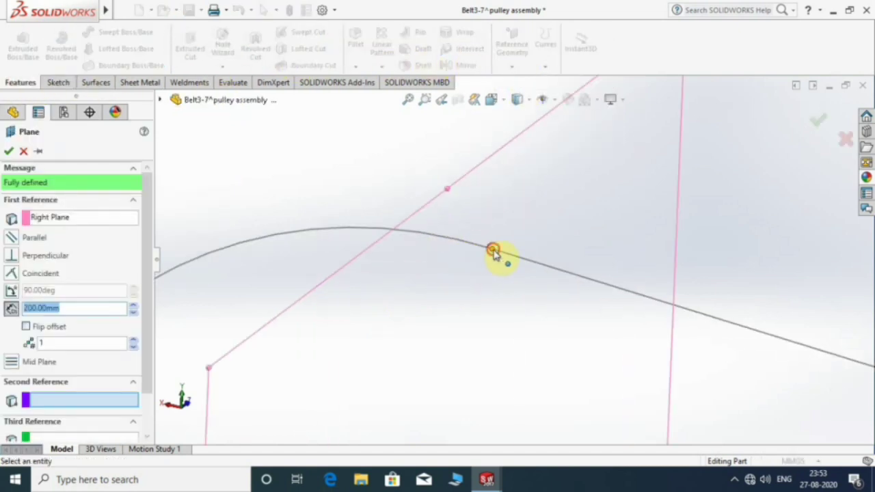
left_click(494, 251)
mouse_move(508, 270)
middle_mouse_down()
mouse_move(474, 242)
mouse_move(514, 248)
middle_mouse_up()
left_click(7, 151)
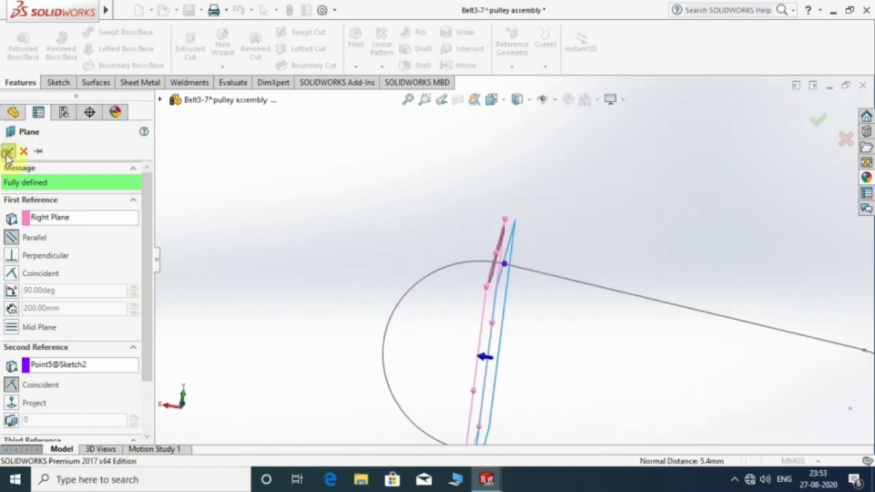
mouse_move(367, 195)
middle_mouse_down()
mouse_move(412, 231)
mouse_move(348, 196)
mouse_move(343, 205)
middle_mouse_up()
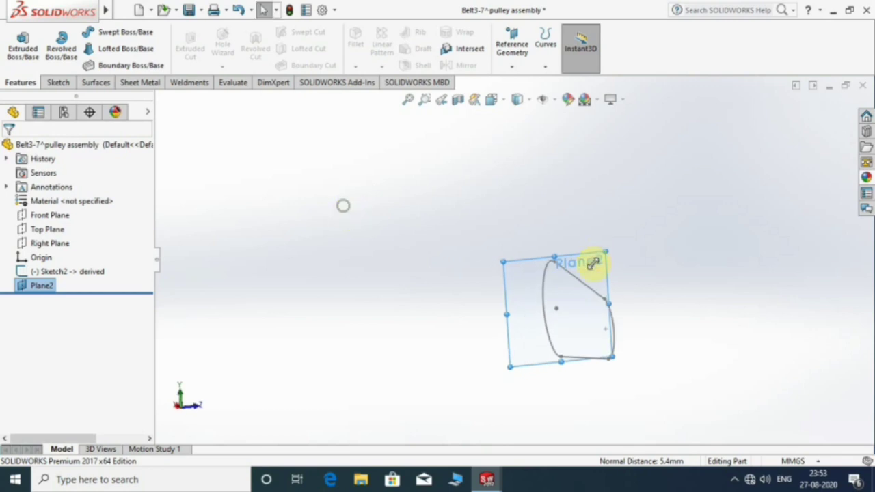
Step: Start Sketch6 on Plane2 viewed normal, and draw a horizontal midpoint line on the belt path
left_click(60, 82)
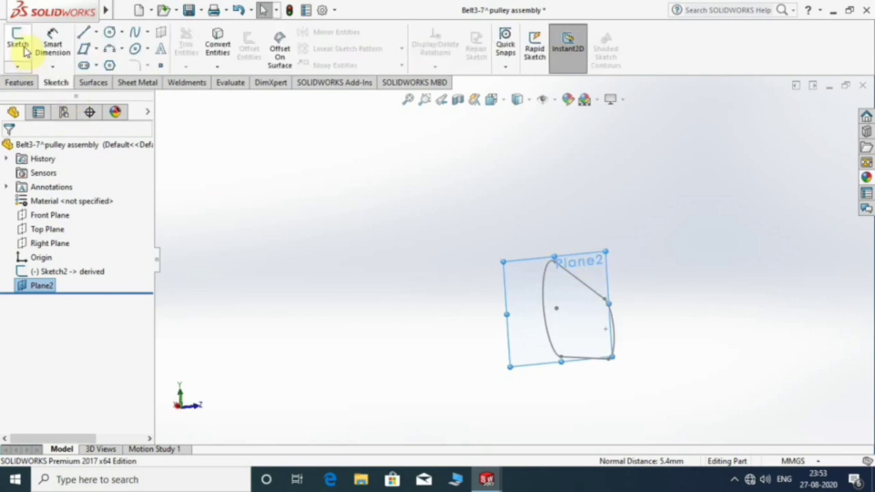
left_click(18, 42)
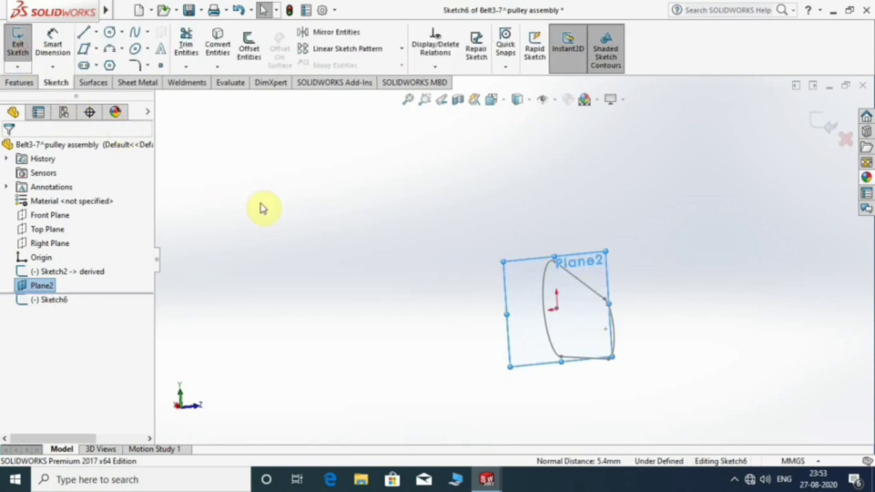
key("ctrl+8")
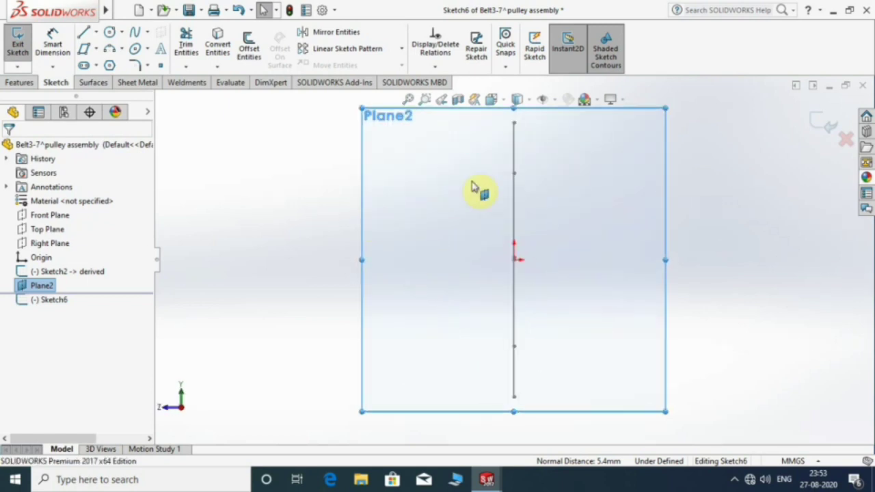
left_click(96, 33)
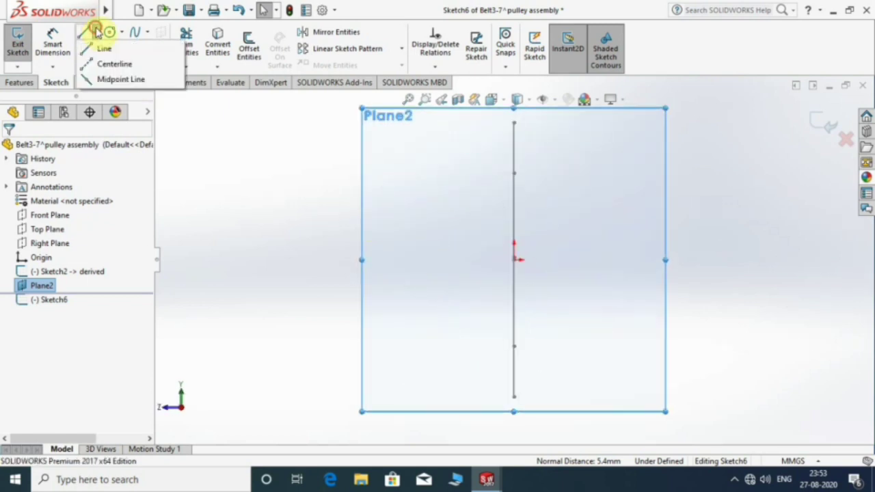
left_click(122, 78)
scroll(520, 205, "down", 3)
scroll(499, 250, "down", 3)
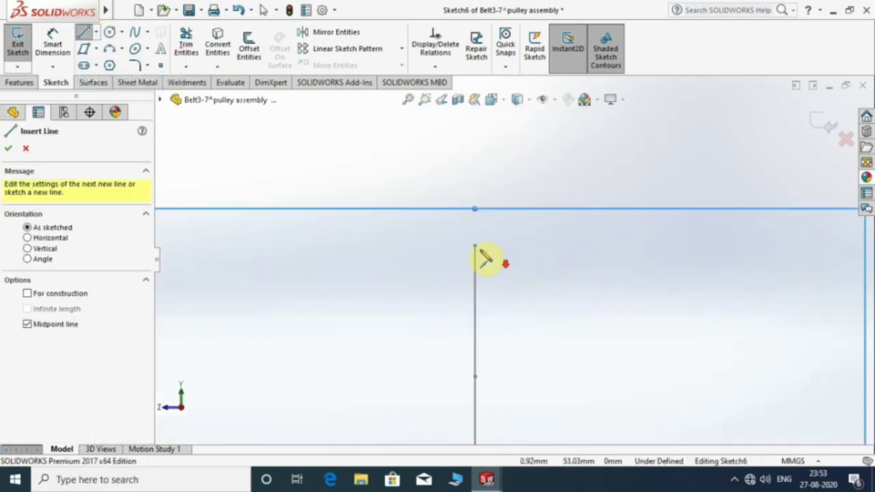
left_click(475, 245)
left_click(396, 245)
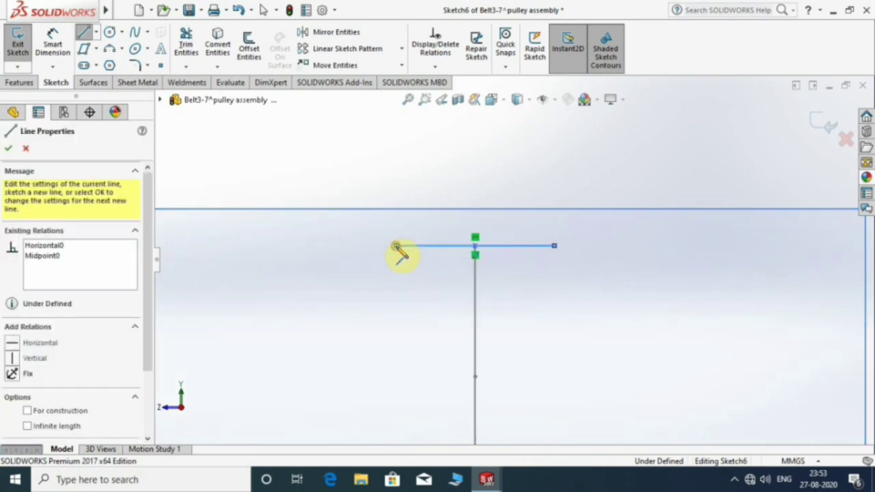
key("Escape")
Step: Dimension the horizontal line to 12.07 mm
left_click(53, 44)
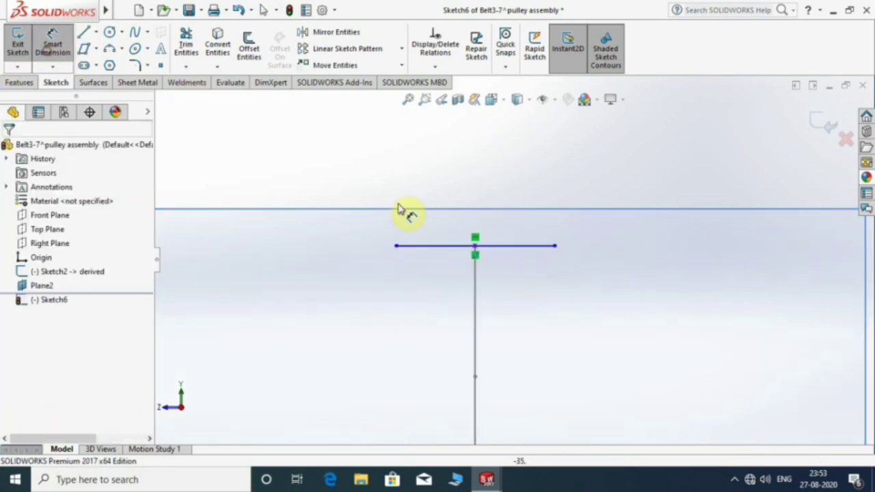
left_click(445, 246)
left_click(450, 335)
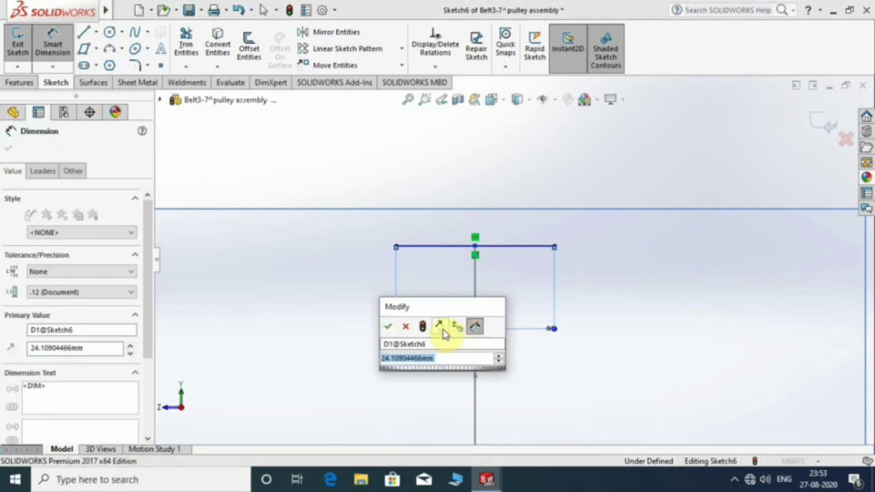
type("12.07")
key("Return")
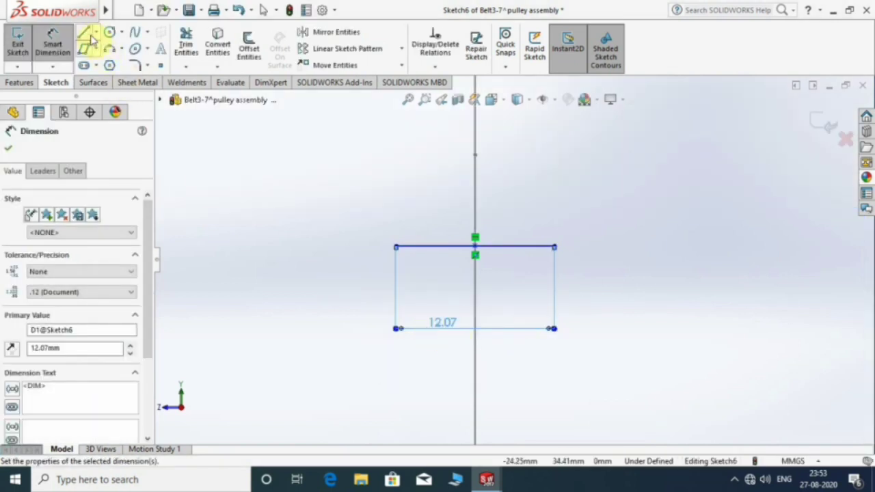
left_click(84, 32)
Step: Draw the slanted sides and top edge to close the trapezoid profile
left_click(554, 247)
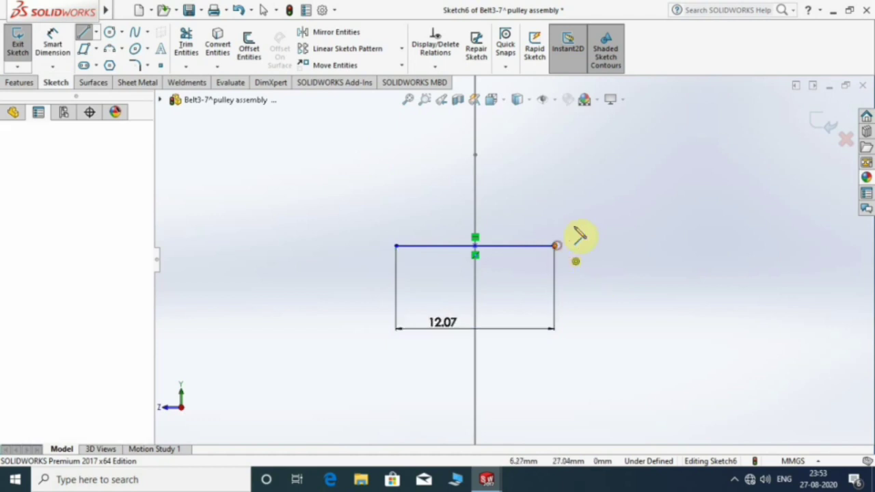
left_click(607, 193)
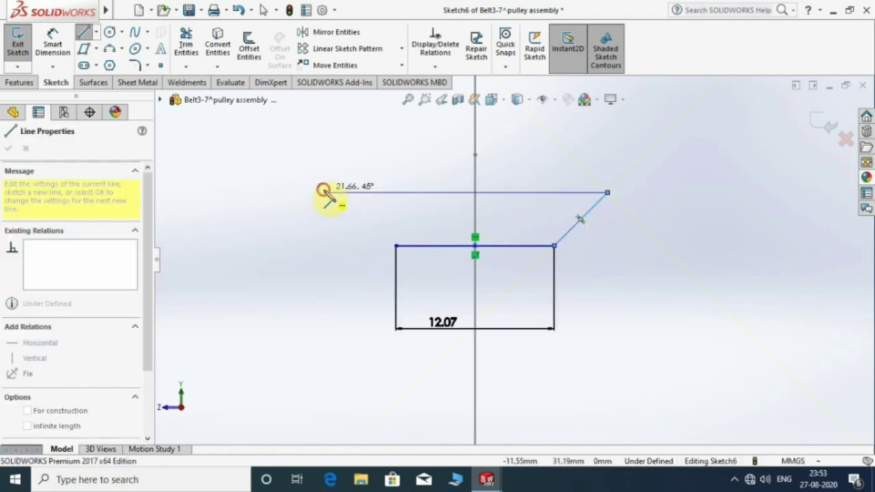
left_click(324, 192)
left_click(396, 246)
key("Escape")
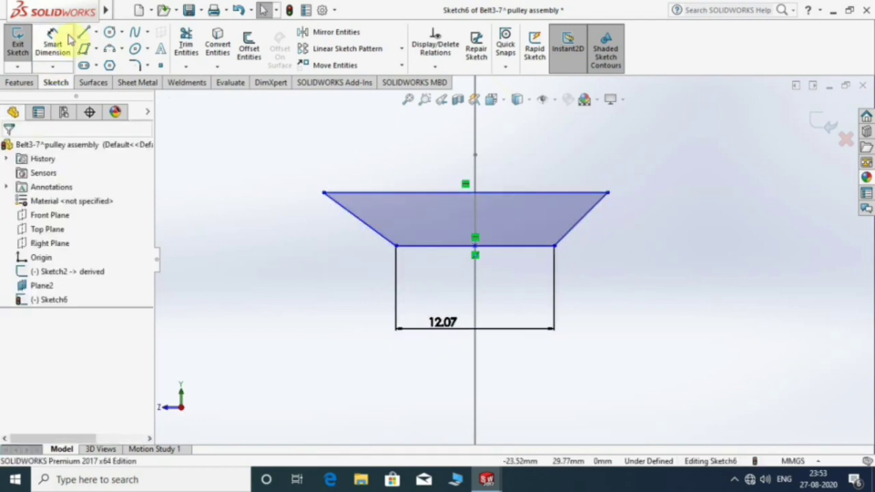
Step: Dimension the trapezoid's height to 6 mm
left_click(54, 42)
left_click(448, 247)
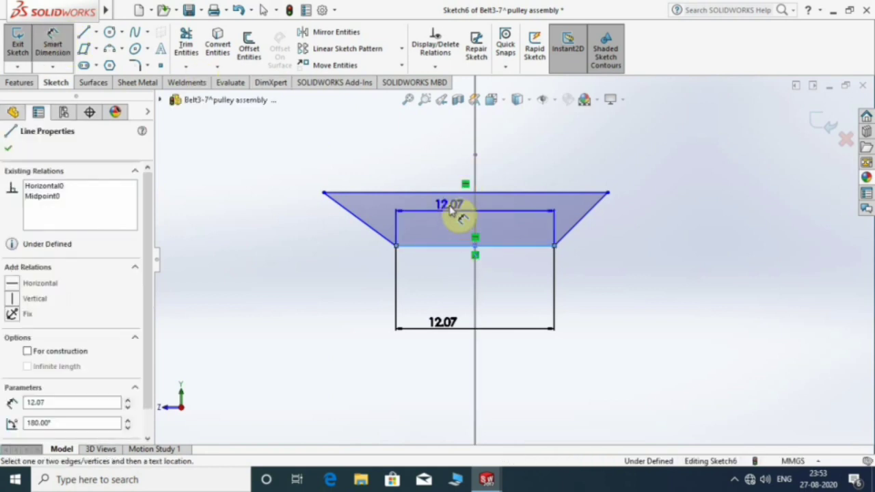
left_click(450, 193)
left_click(201, 233)
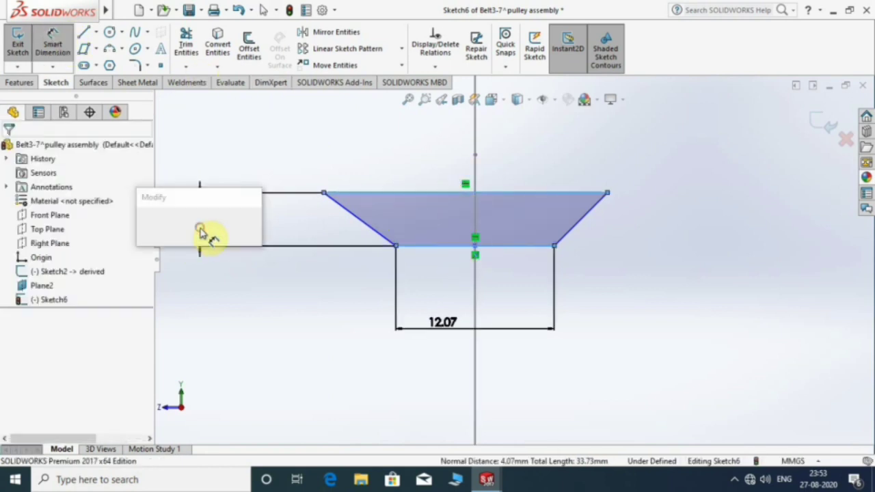
type("6")
key("Return")
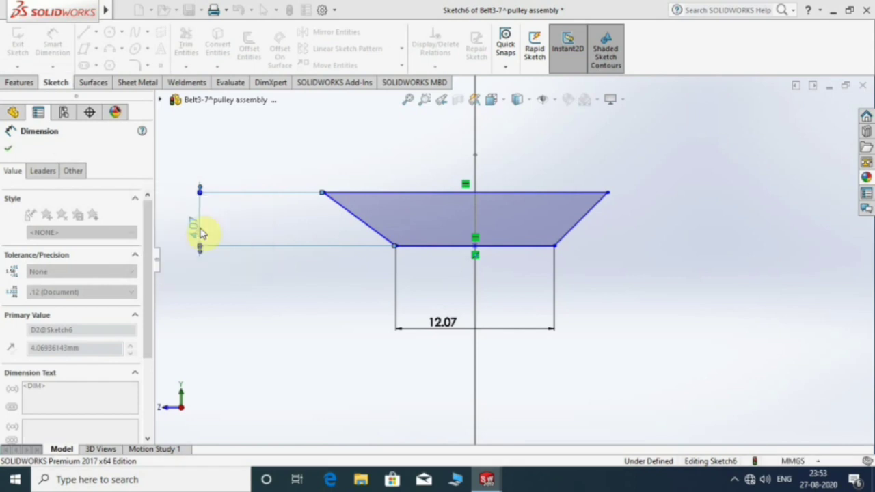
Step: Set both slanted sides of the trapezoid to 60° from the top edge
left_click(362, 210)
left_click(383, 168)
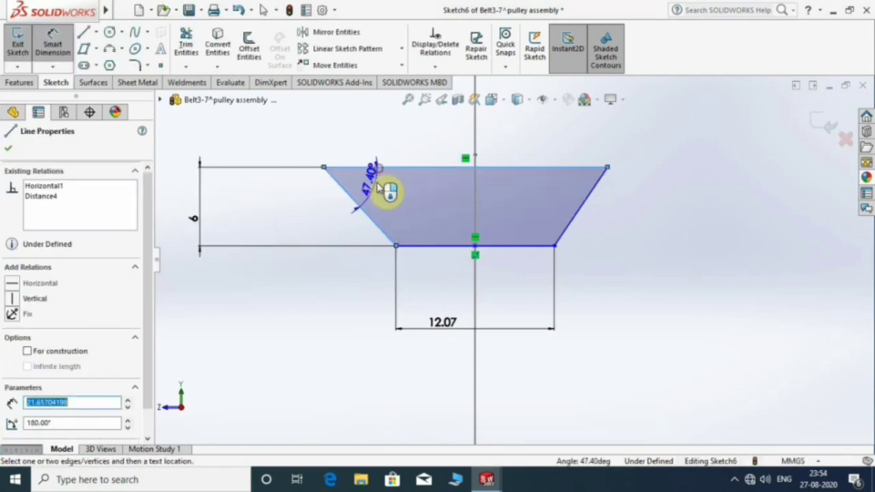
left_click(387, 192)
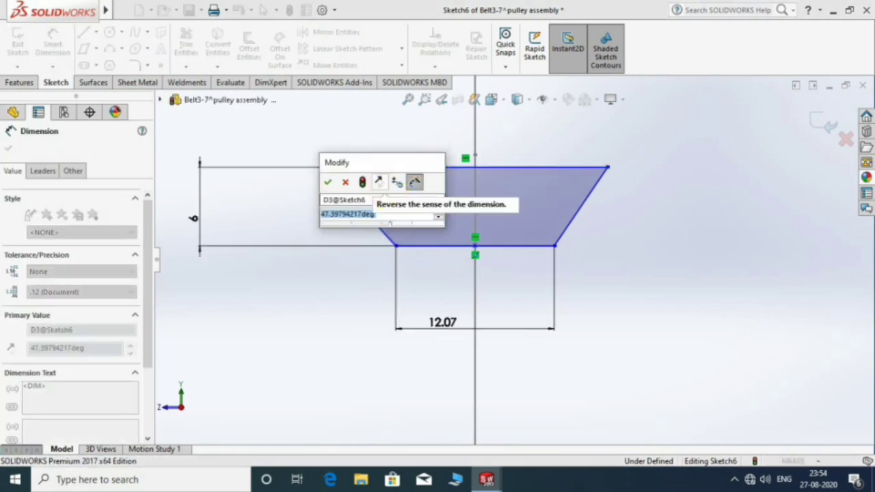
type("60")
key("Return")
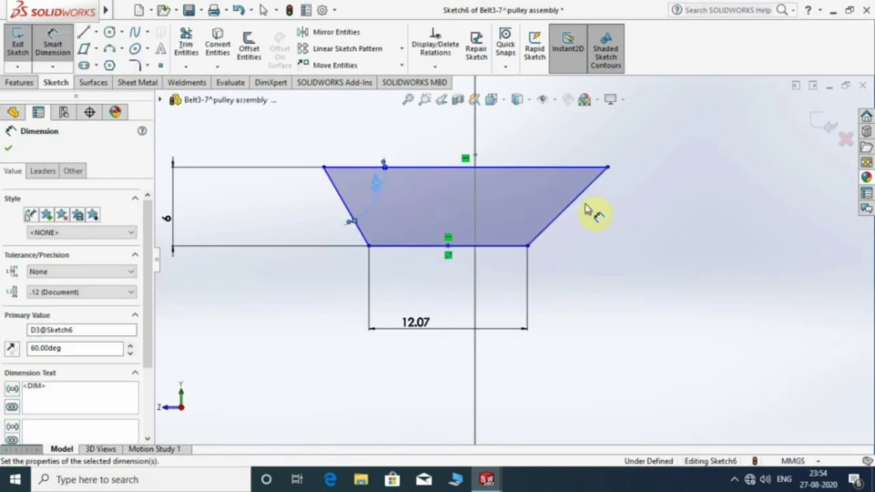
left_click(578, 203)
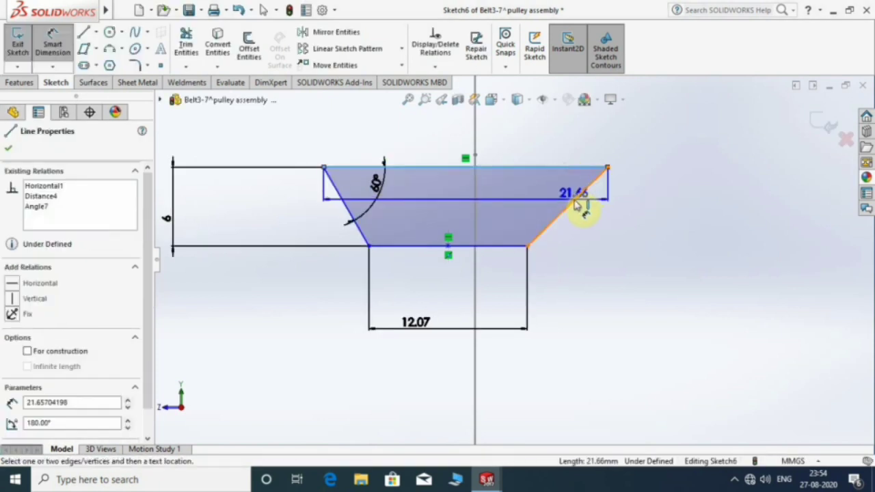
left_click(567, 168)
left_click(556, 205)
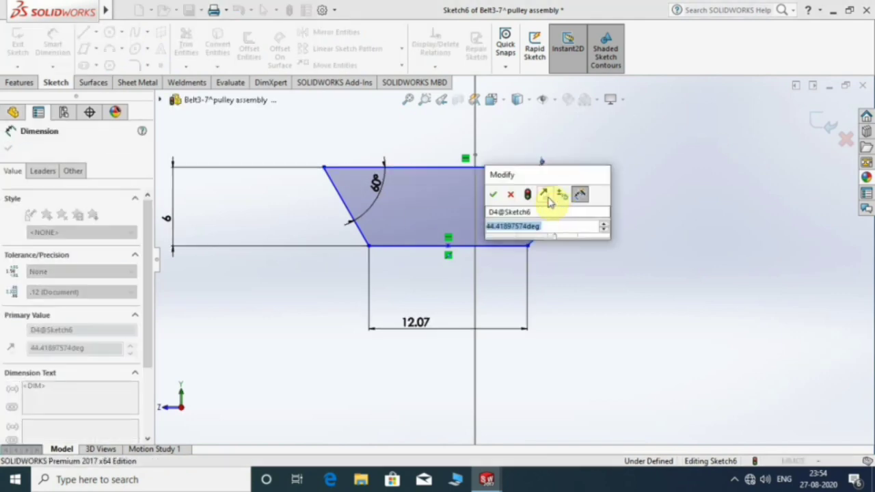
type("60")
key("Return")
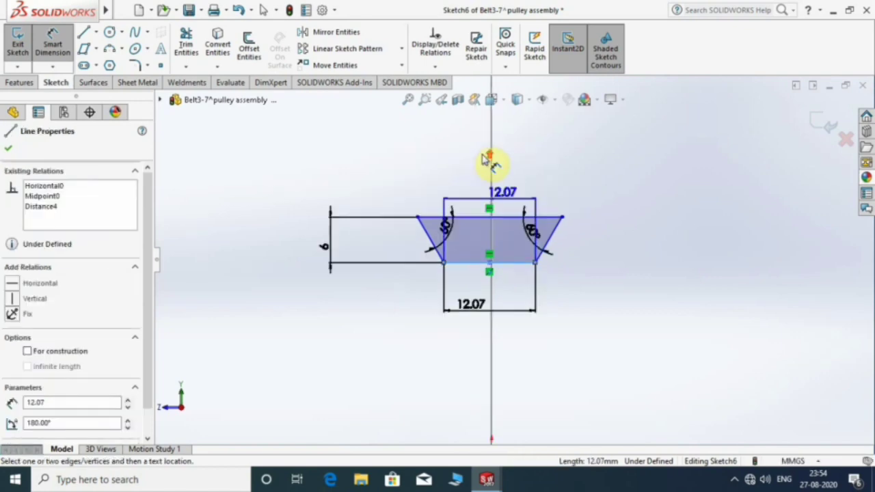
Step: Add the dimension positioning the profile from the centre, then exit dimensioning
scroll(484, 159, "up", 2)
scroll(503, 348, "down", 2)
scroll(531, 292, "down", 2)
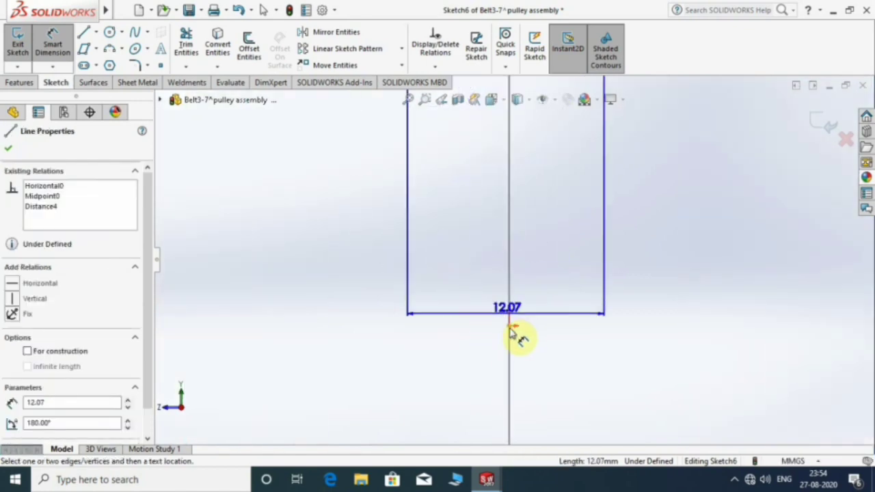
left_click(615, 280)
left_click(619, 246)
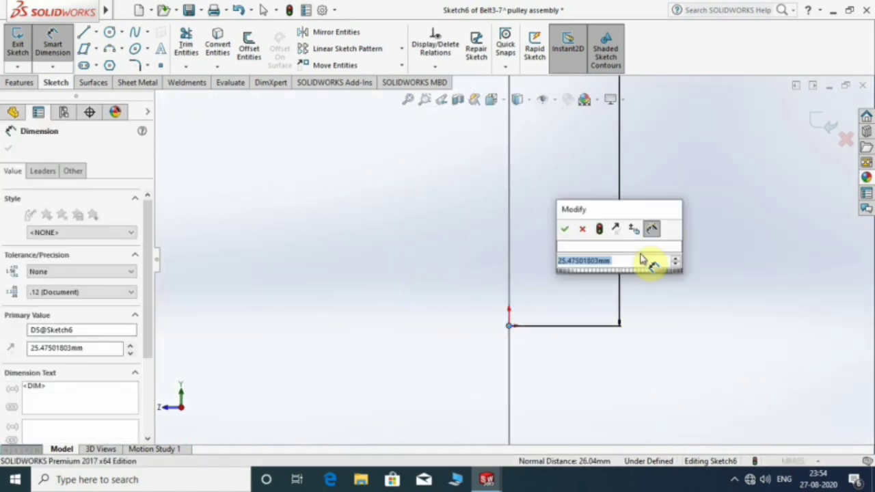
type("40")
key("Return")
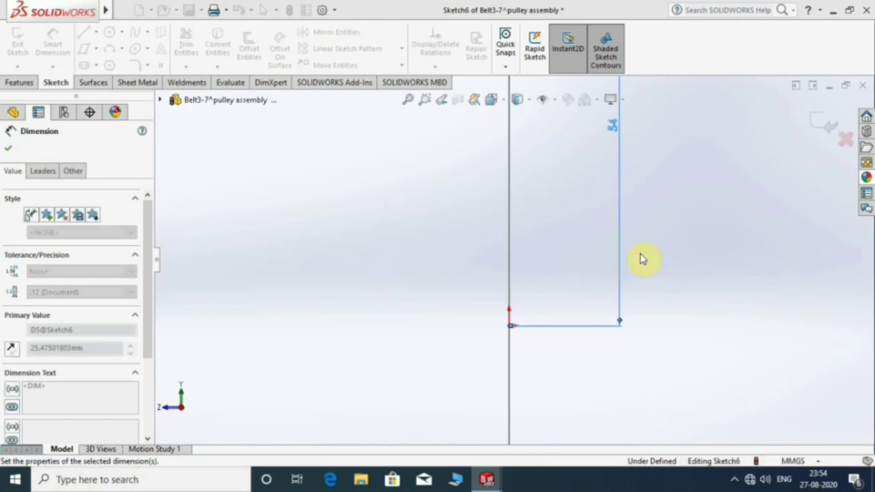
scroll(478, 294, "up", 3)
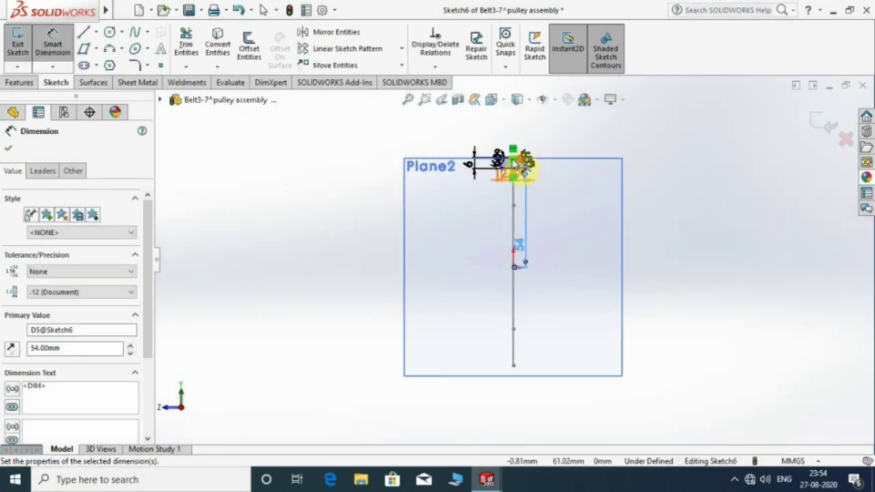
scroll(513, 192, "down", 2)
scroll(506, 228, "down", 3)
scroll(615, 253, "down", 1)
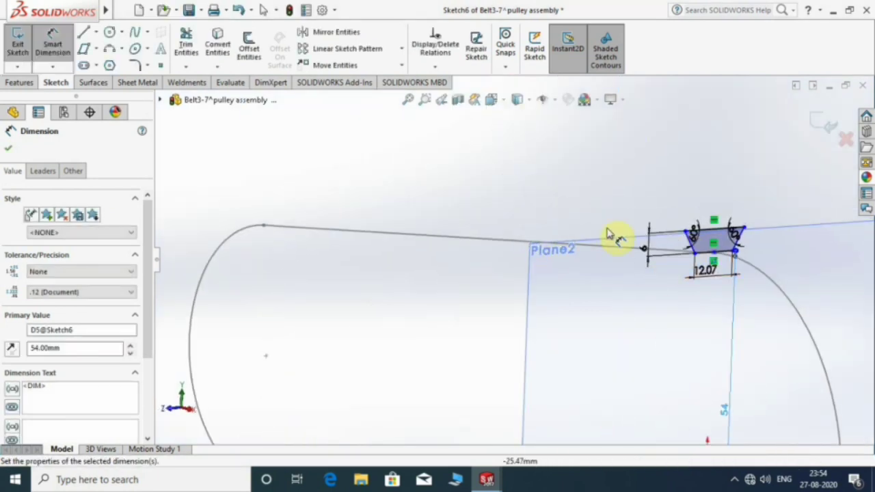
left_click(8, 147)
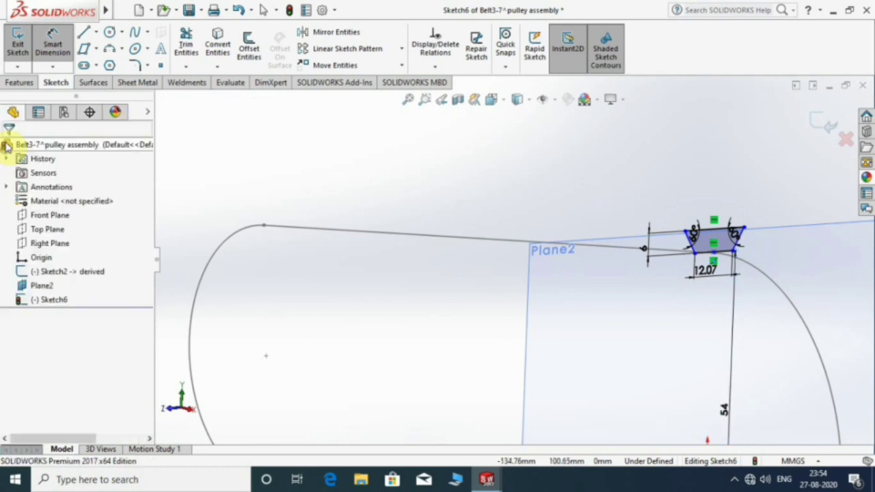
Step: Sweep the Sketch6 trapezoid along the Sketch2 loop to create the Sweep1 belt
left_click(19, 83)
middle_click_drag(287, 188, 514, 277)
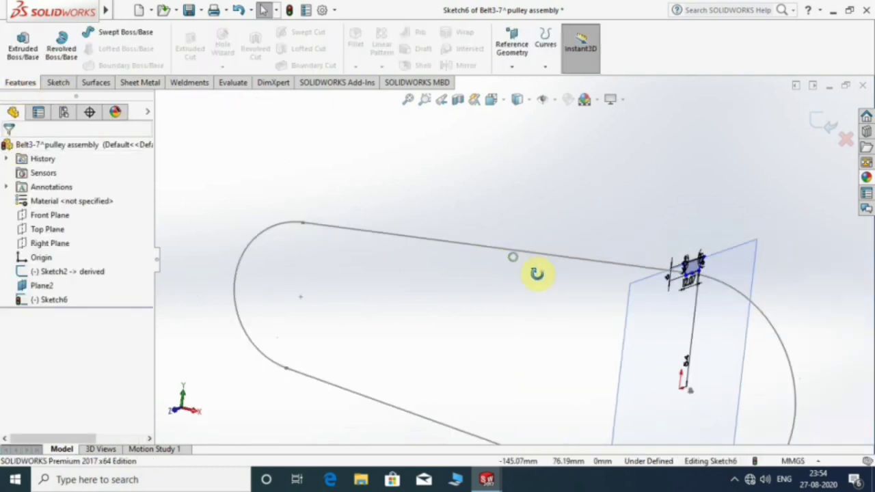
left_click(125, 31)
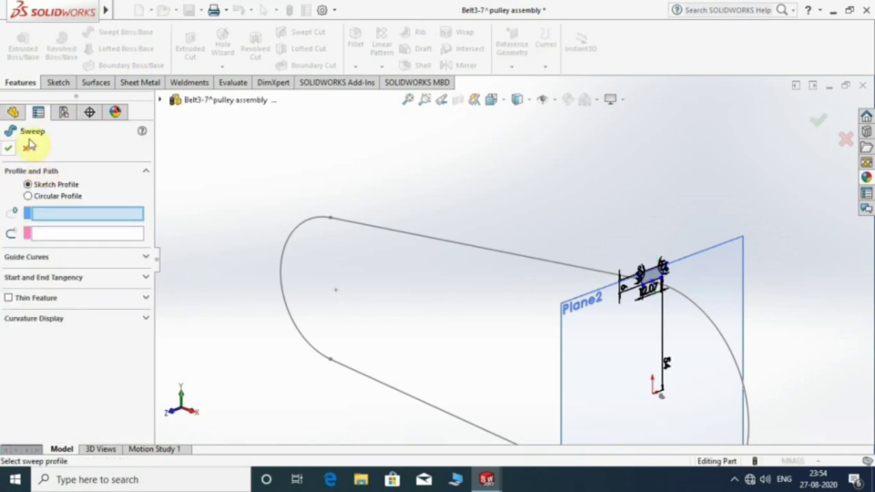
left_click(28, 149)
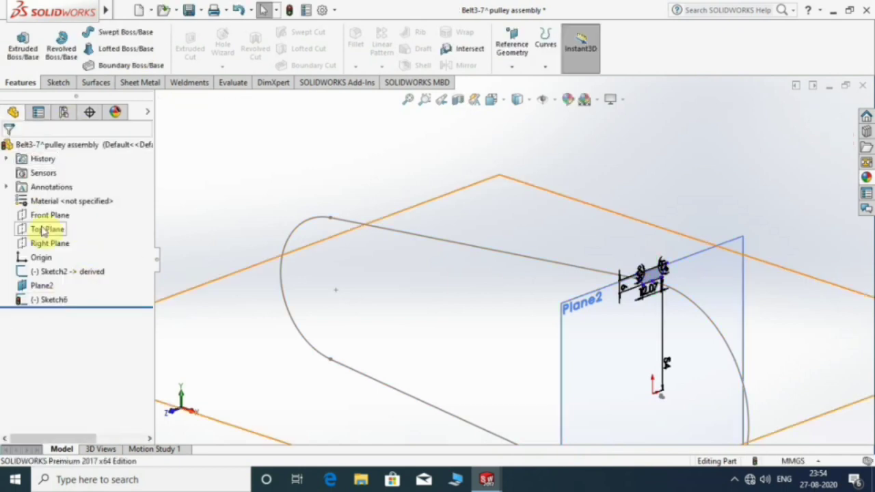
left_click(55, 83)
left_click(52, 299)
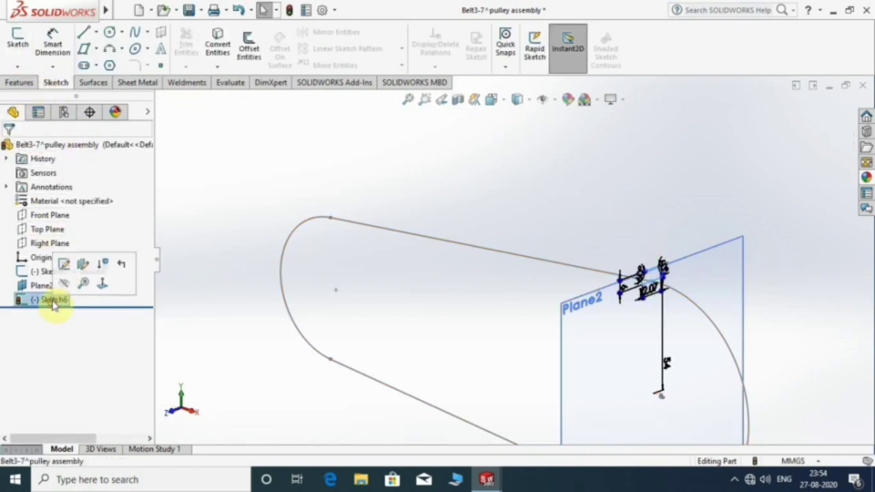
left_click(20, 82)
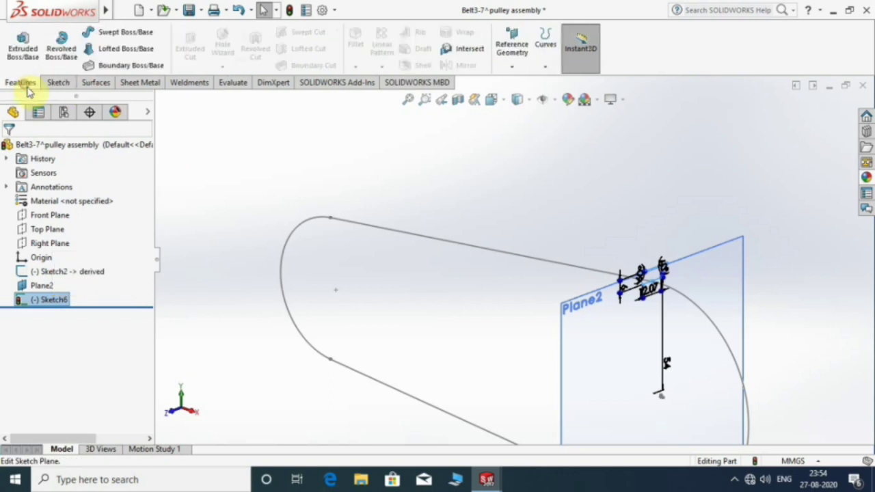
left_click(117, 34)
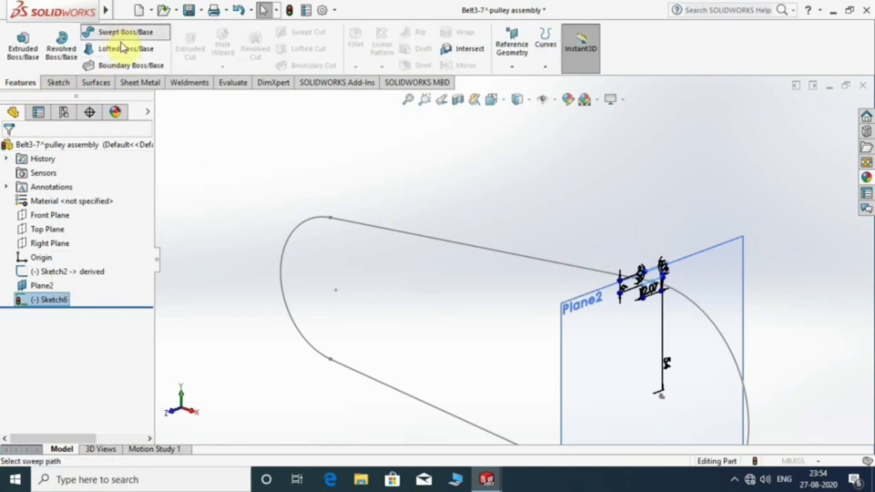
left_click(534, 265)
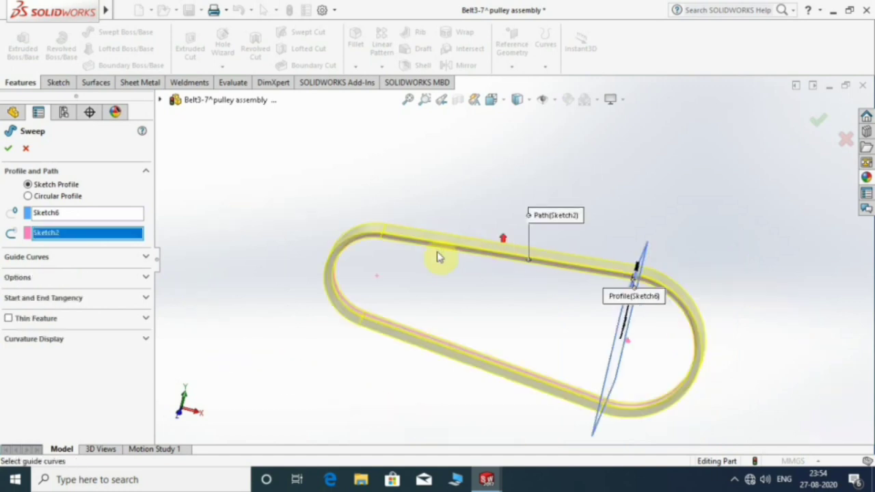
mouse_move(439, 256)
middle_mouse_down()
mouse_move(582, 292)
mouse_move(613, 346)
middle_mouse_up()
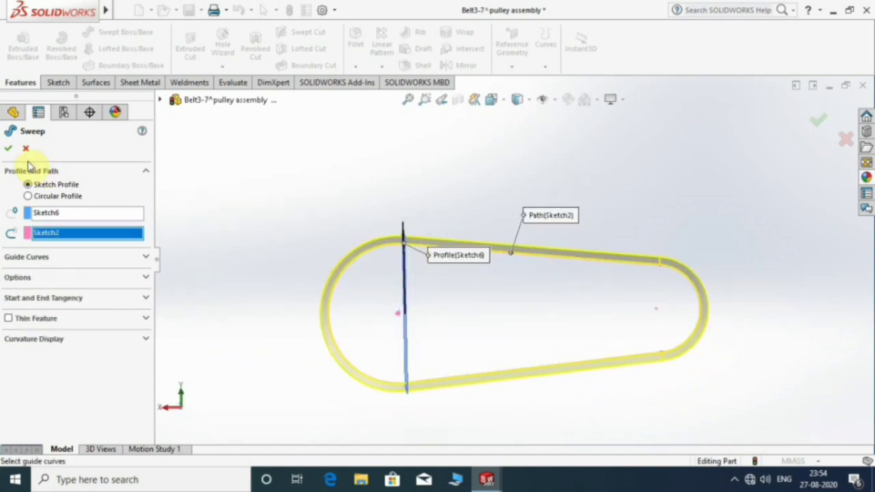
left_click(8, 150)
Step: Orbit around the new belt and select Plane2 on the model
mouse_move(475, 211)
middle_mouse_down()
mouse_move(415, 267)
mouse_move(437, 280)
middle_mouse_up()
left_click(433, 263)
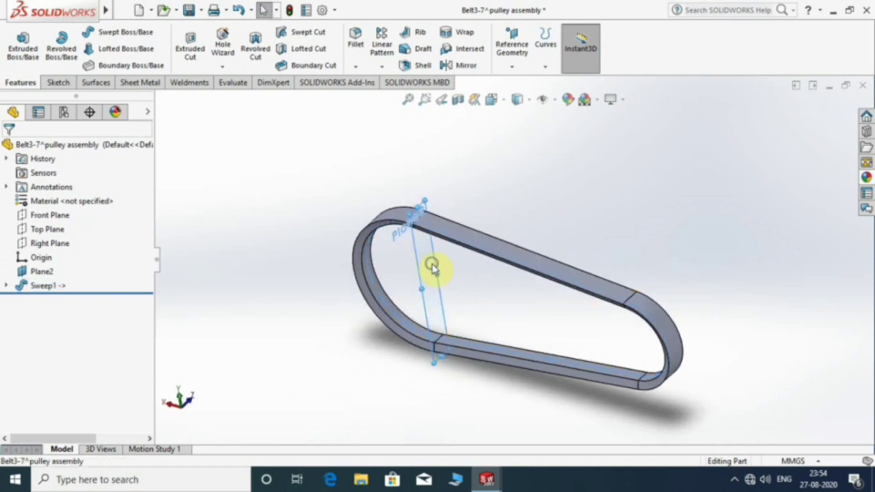
right_click(434, 264)
mouse_move(462, 247)
middle_mouse_down()
mouse_move(410, 230)
mouse_move(505, 222)
mouse_move(484, 244)
mouse_move(413, 246)
middle_mouse_up()
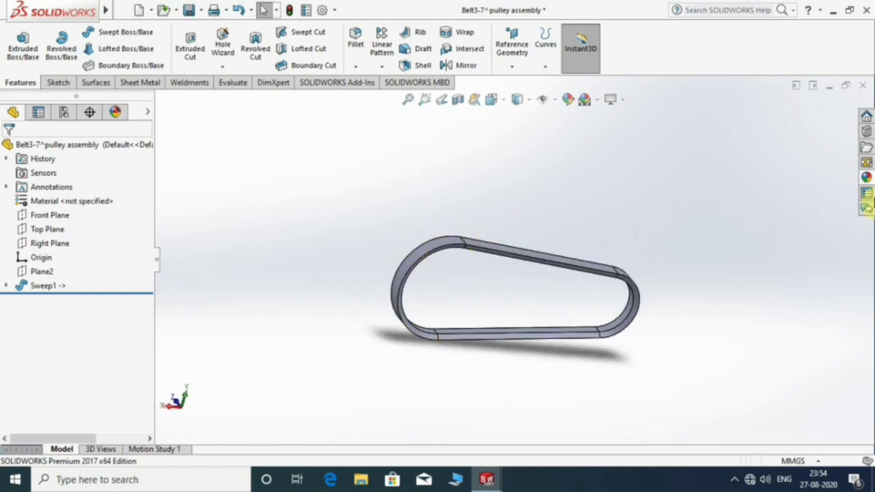
Step: In the appearances library, collapse Metal and browse the Rubber Matte and Gloss folders
left_click(866, 177)
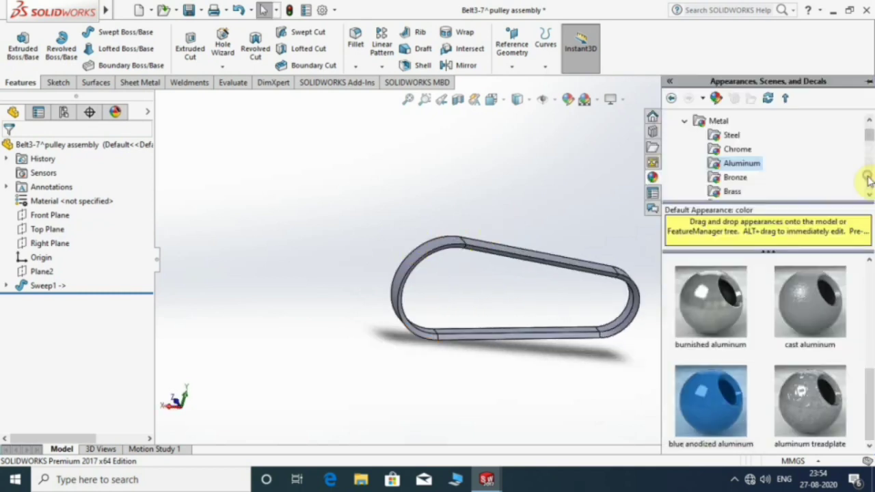
left_click(687, 121)
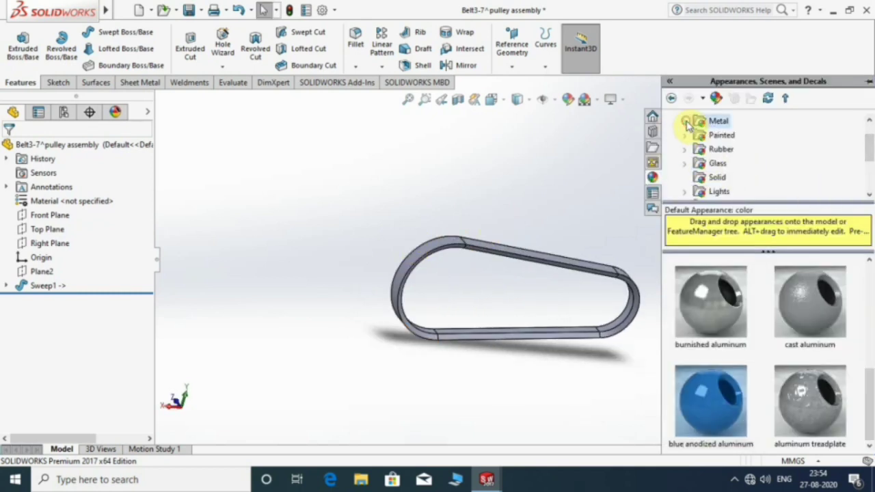
left_click(713, 152)
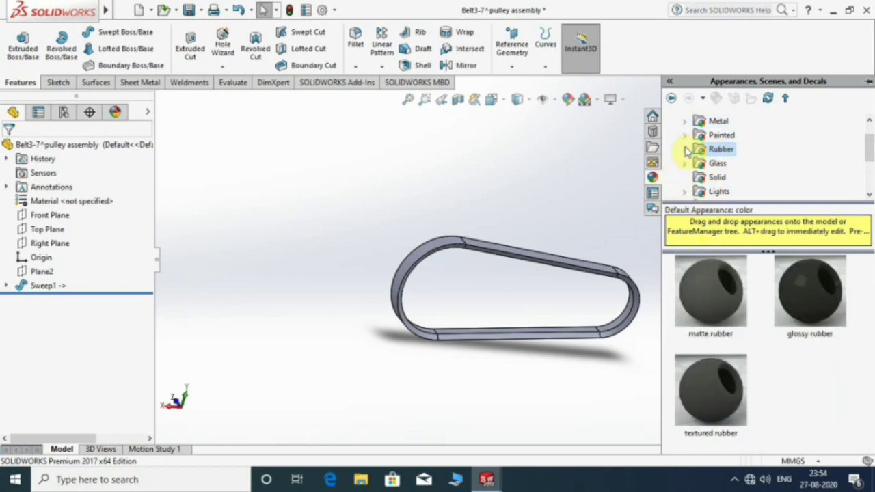
left_click(684, 149)
scroll(730, 178, "down", 3)
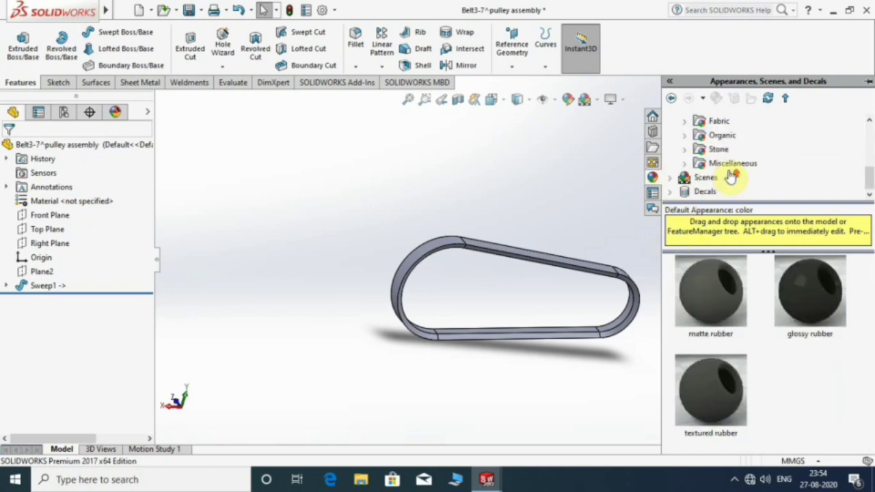
scroll(728, 177, "up", 2)
scroll(724, 164, "up", 2)
scroll(723, 162, "down", 1)
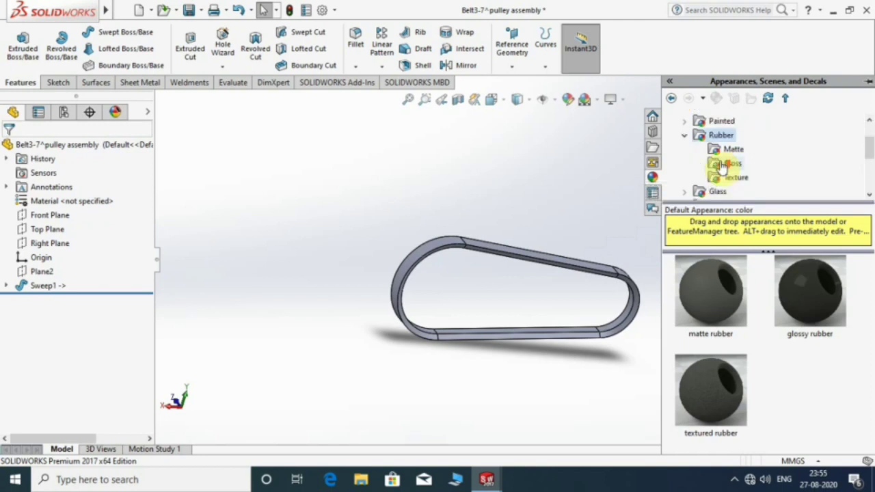
left_click(729, 153)
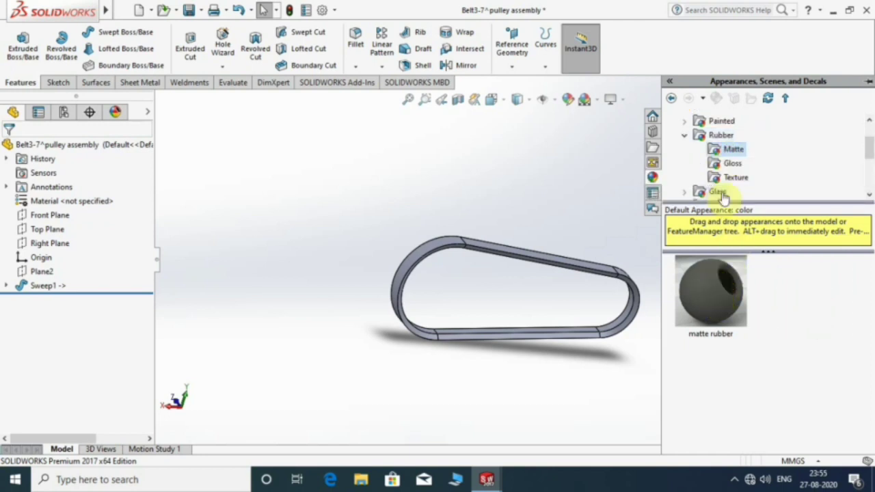
left_click(732, 165)
double_click(711, 140)
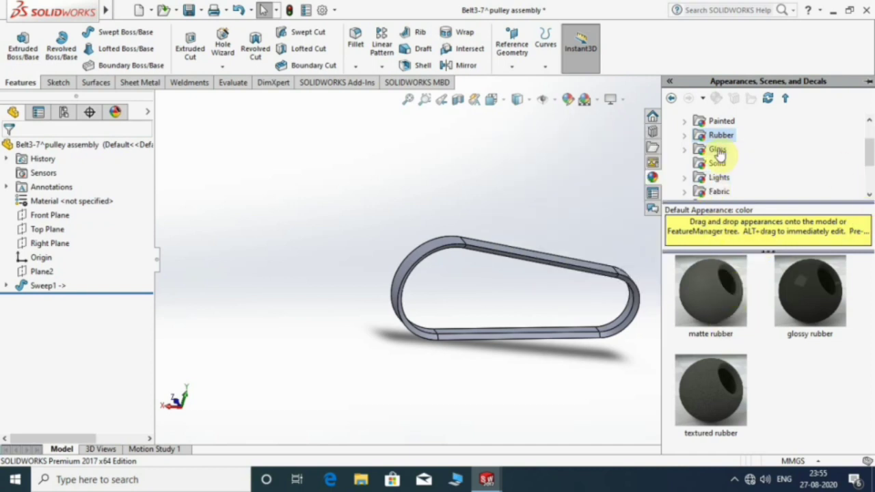
left_click(683, 135)
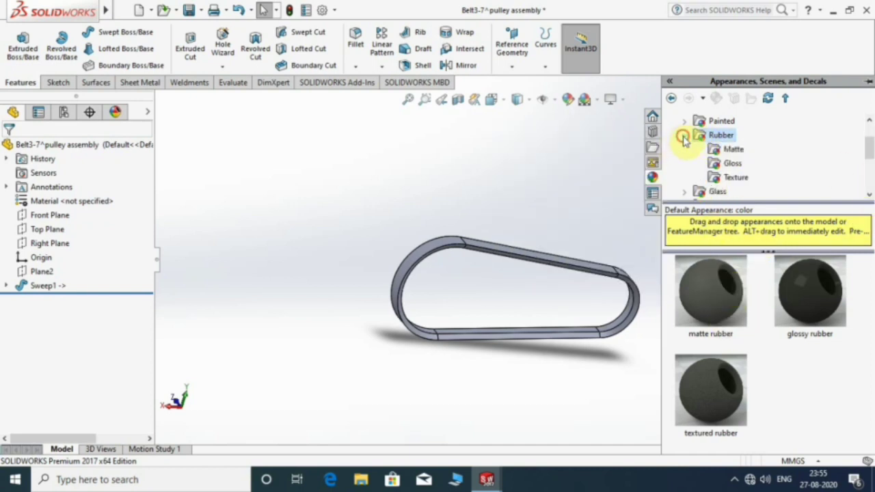
left_click(718, 150)
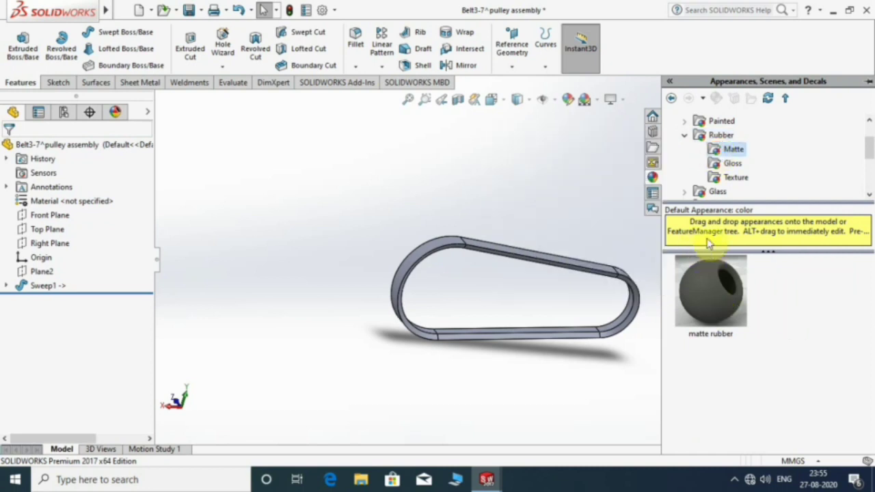
Step: Apply the glossy rubber appearance from Rubber > Gloss to the belt
left_click(732, 164)
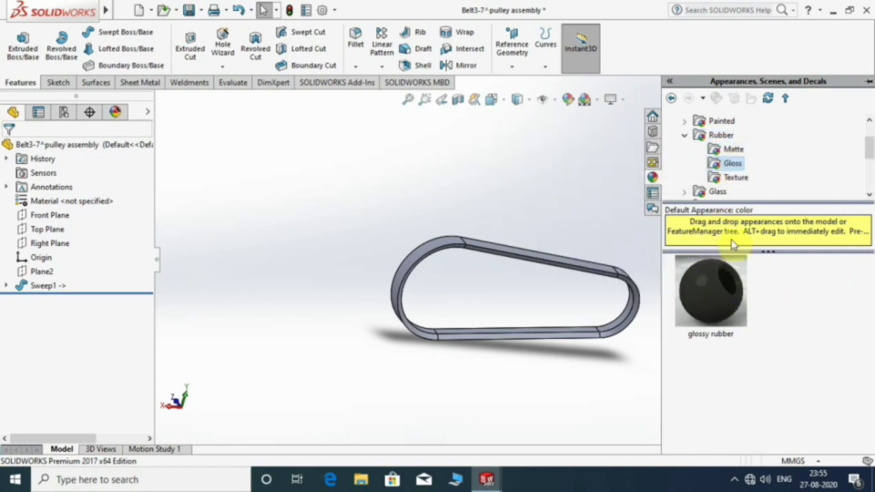
left_click_drag(711, 287, 600, 264)
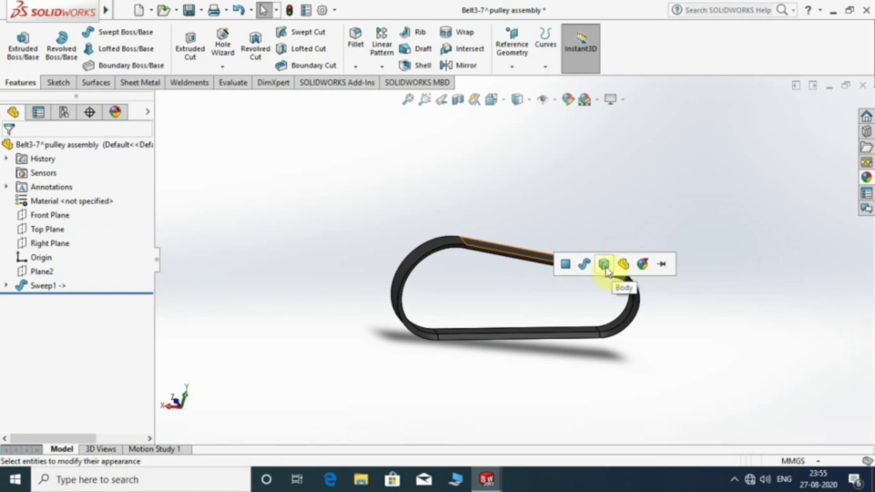
mouse_move(556, 228)
middle_mouse_down()
mouse_move(479, 264)
mouse_move(462, 335)
mouse_move(534, 291)
middle_mouse_up()
Step: Try the perforated rubber swatch from Rubber > Texture on the belt
left_click(867, 177)
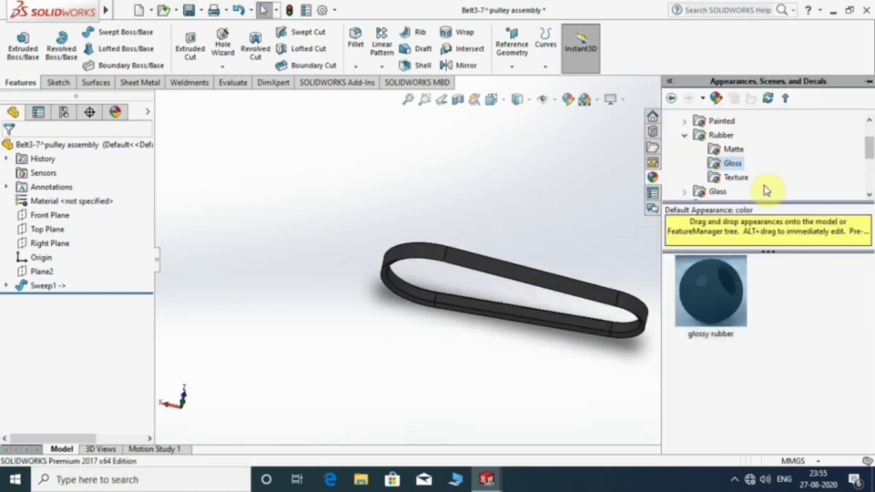
left_click(687, 136)
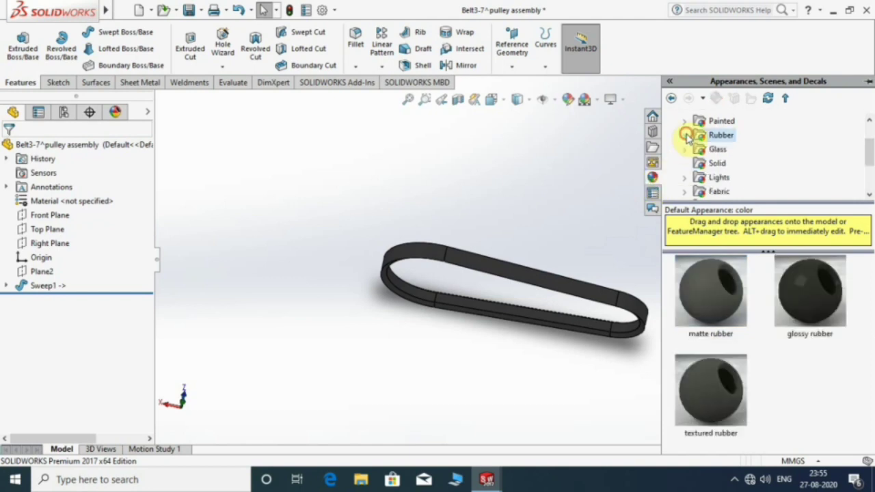
left_click(686, 136)
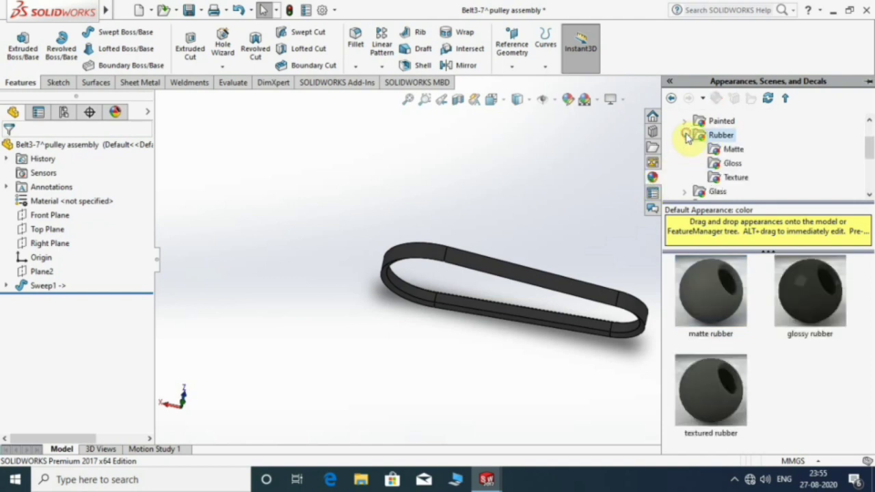
left_click(734, 178)
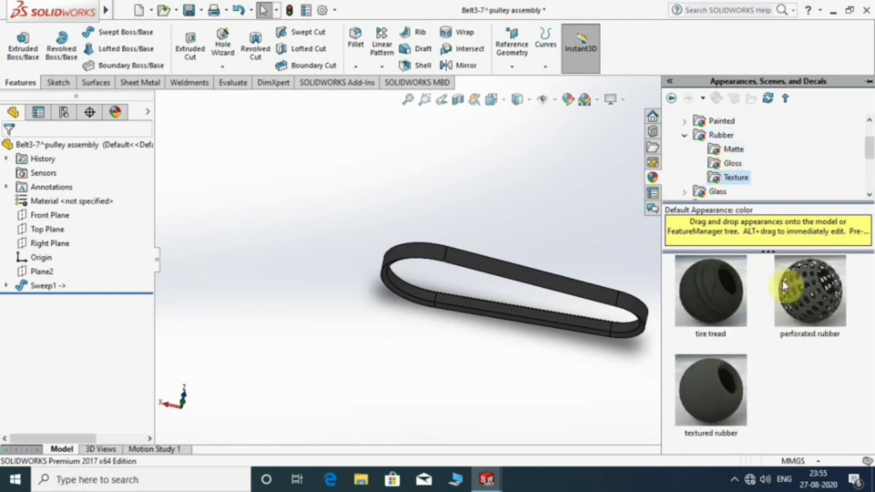
left_click_drag(786, 288, 566, 287)
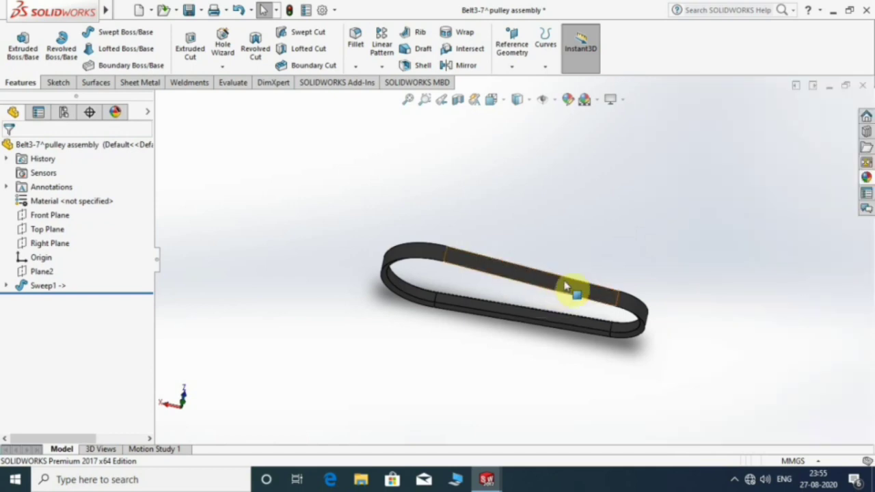
left_click(866, 178)
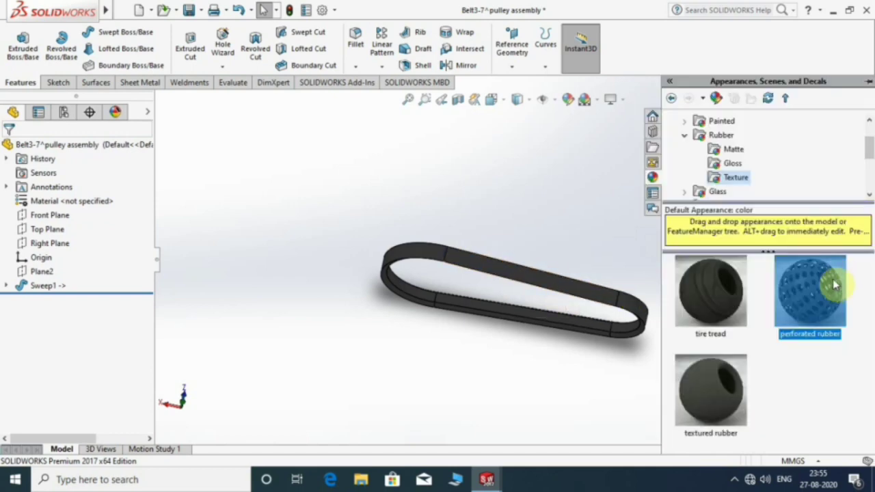
left_click_drag(826, 283, 572, 294)
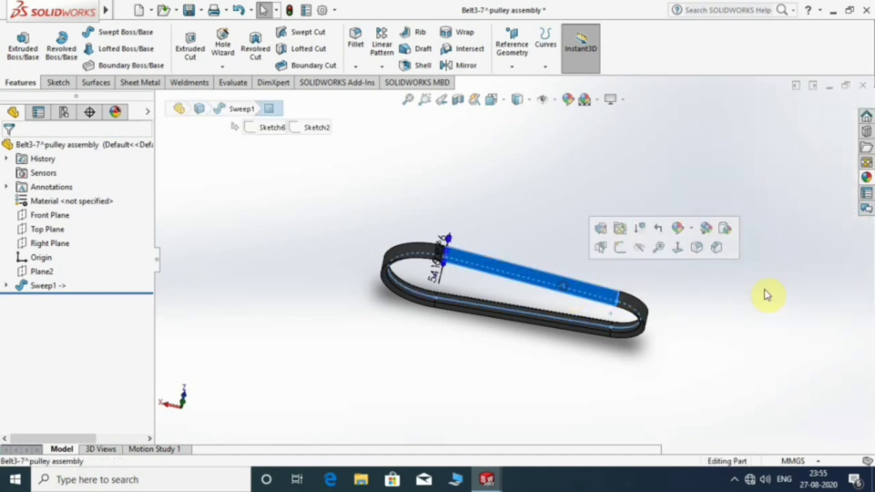
Step: Save the belt part with Save All and close it, returning to the pulley assembly
mouse_move(509, 307)
middle_mouse_down()
mouse_move(540, 244)
mouse_move(499, 285)
middle_mouse_up()
scroll(499, 285, "down", 3)
middle_click_drag(614, 354, 547, 307)
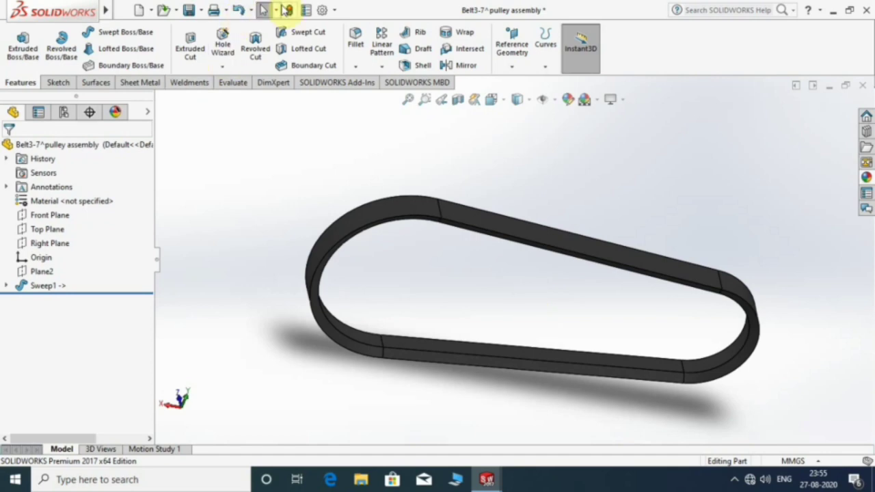
left_click(185, 11)
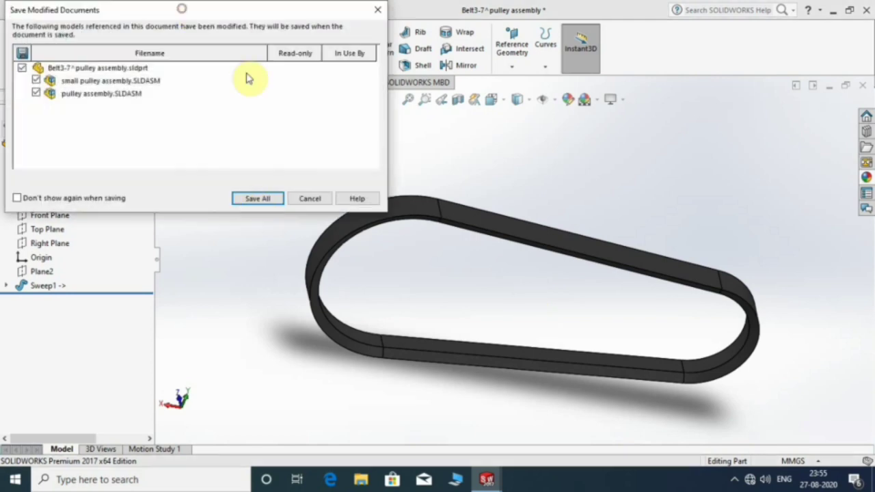
left_click(257, 198)
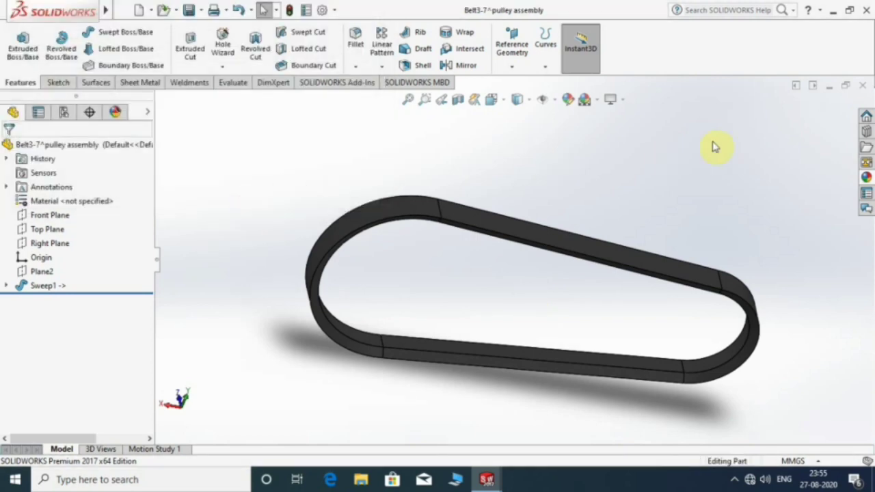
left_click(864, 86)
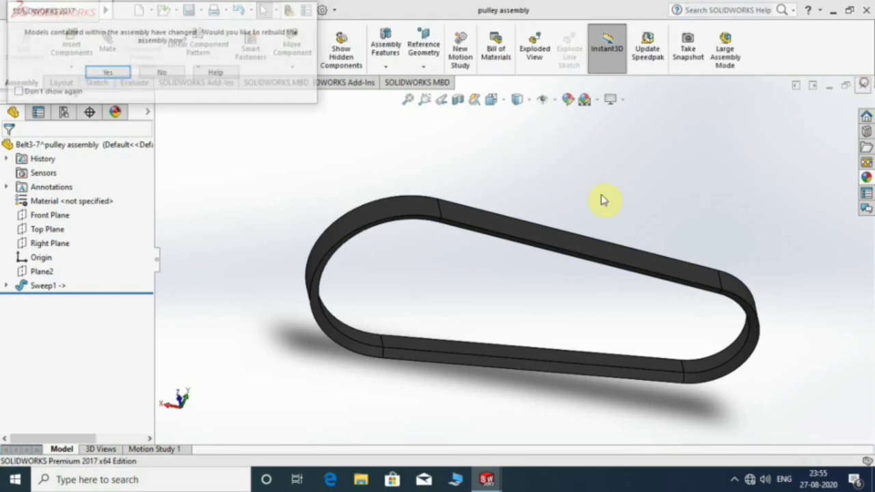
Step: Rebuild the pulley assembly and hide the Axis1 and Axis2 lines
left_click(110, 73)
mouse_move(548, 258)
middle_mouse_down()
mouse_move(488, 248)
mouse_move(507, 242)
mouse_move(492, 262)
middle_mouse_up()
middle_click_drag(592, 243, 611, 273)
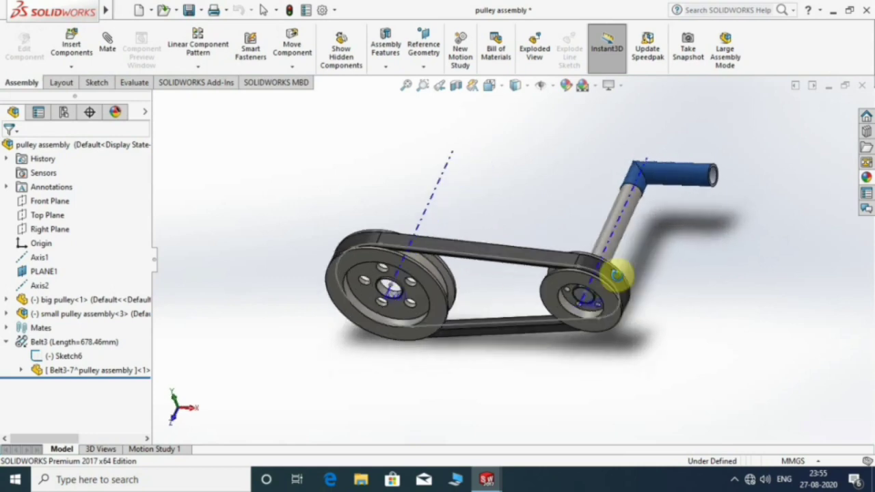
right_click(446, 174)
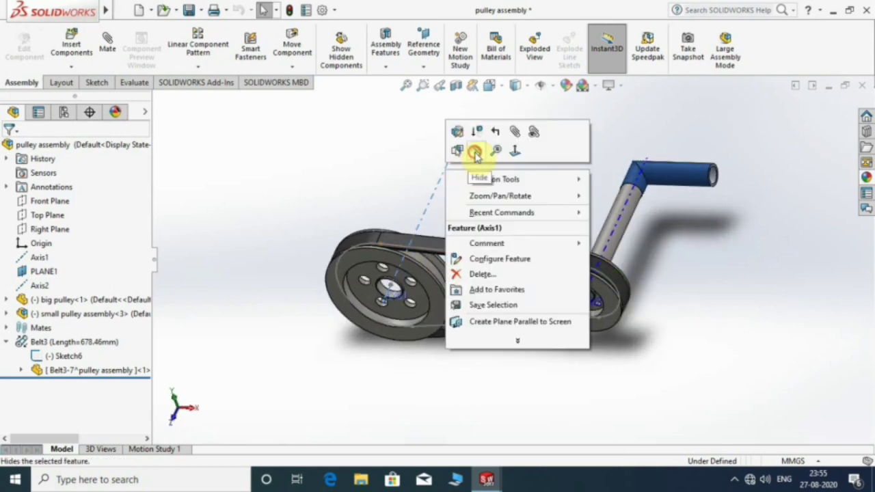
left_click(475, 153)
right_click(627, 211)
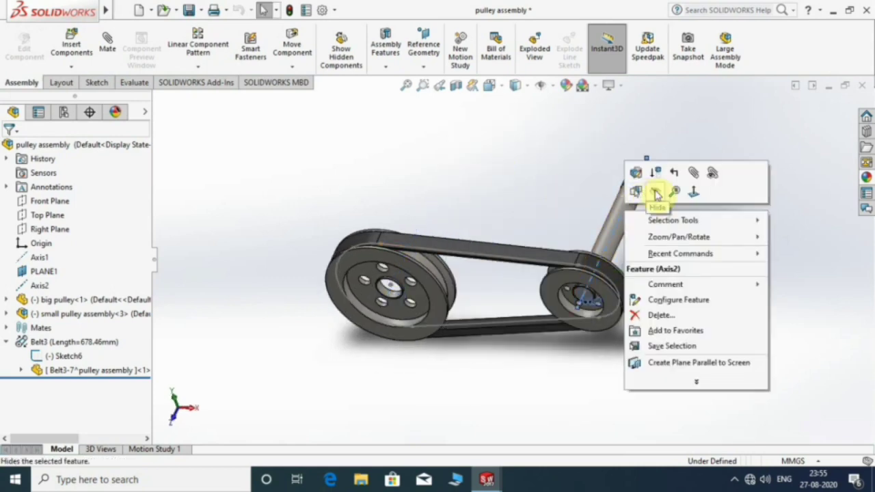
left_click(656, 193)
Step: Hide Sketch6 and switch to Motion Study 1
mouse_move(464, 269)
middle_mouse_down()
mouse_move(483, 229)
mouse_move(449, 234)
middle_mouse_up()
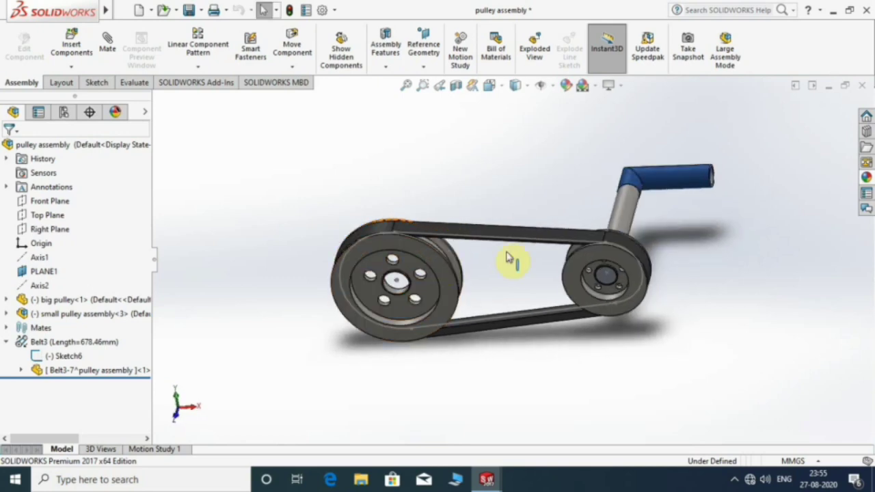
middle_click_drag(474, 264, 419, 233)
scroll(419, 232, "down", 5)
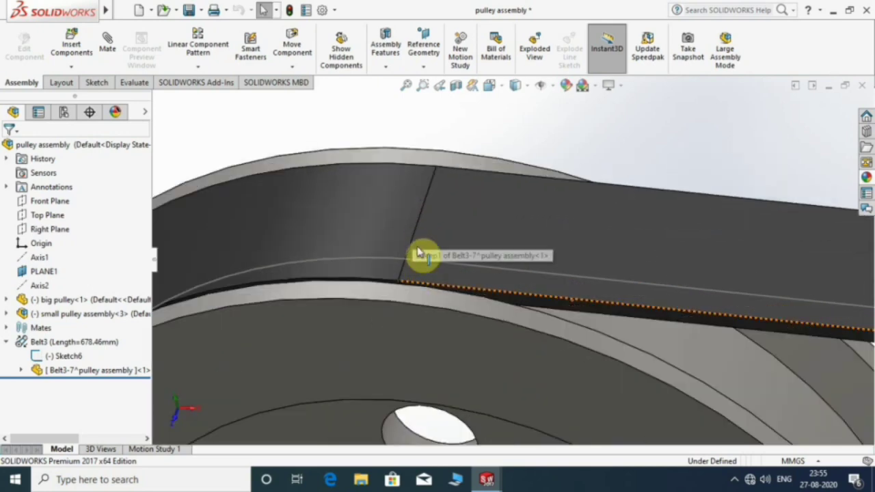
left_click(415, 261)
right_click(415, 260)
left_click(453, 247)
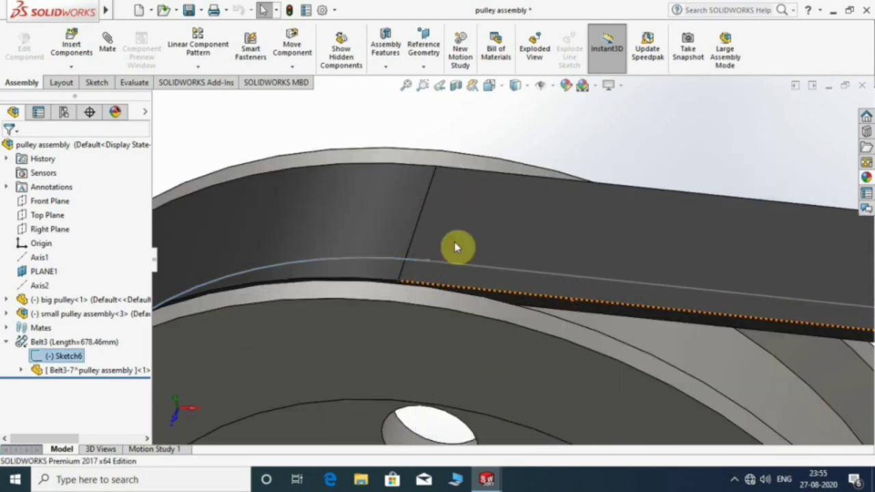
scroll(420, 230, "up", 5)
scroll(414, 267, "up", 3)
scroll(415, 268, "up", 5)
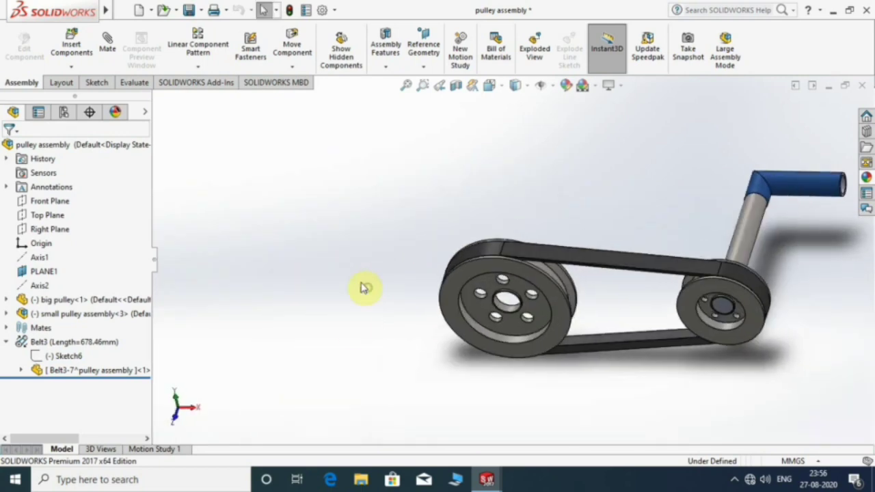
scroll(736, 248, "down", 2)
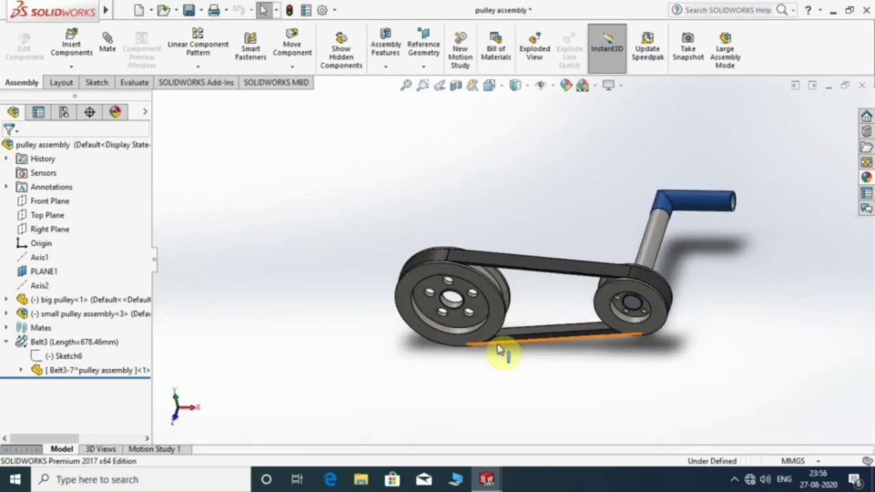
left_click(174, 451)
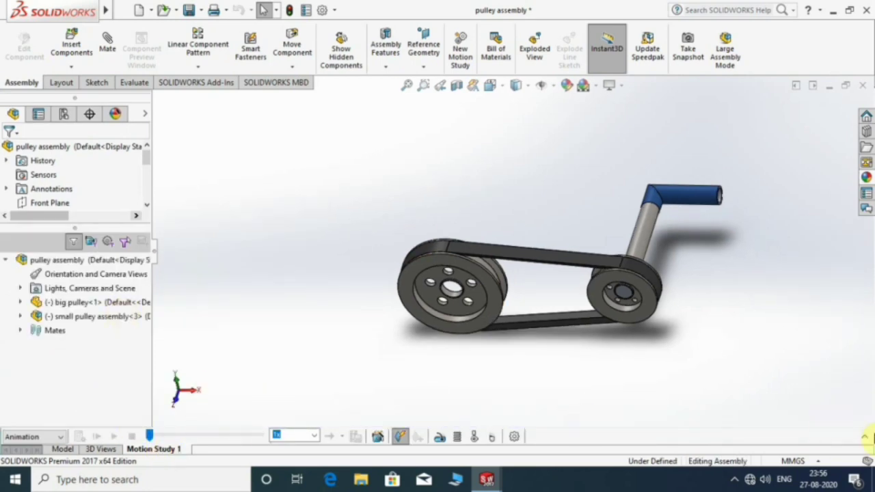
Step: Expand the timeline and set the motion study animation to 30 frames per second
left_click(865, 440)
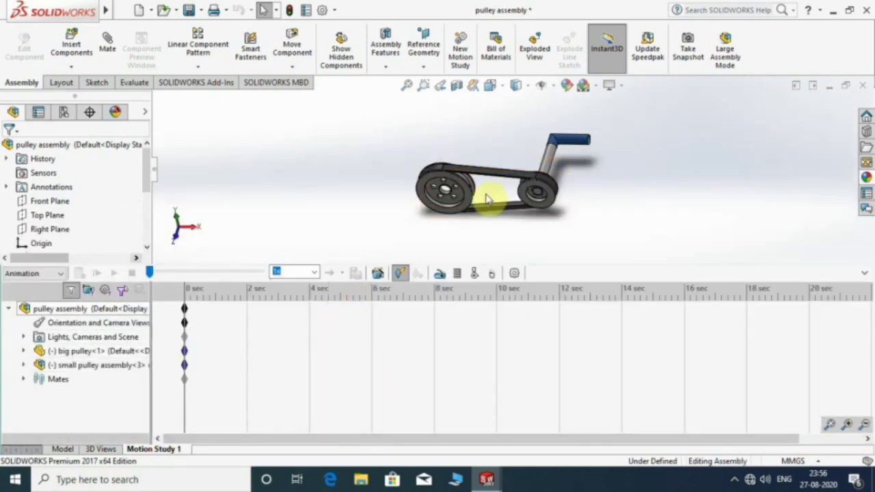
left_click(514, 274)
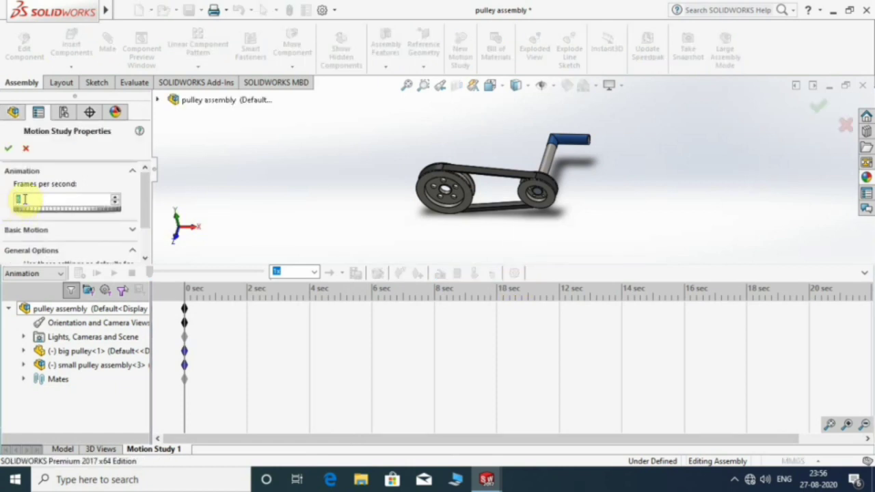
left_click(9, 150)
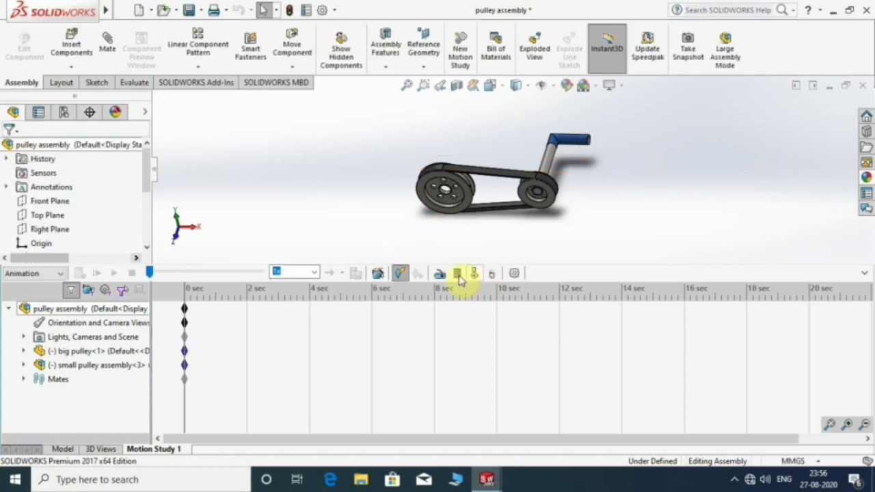
Step: Add a constant-speed 25 RPM rotary motor on the big pulley's centre bore
left_click(439, 274)
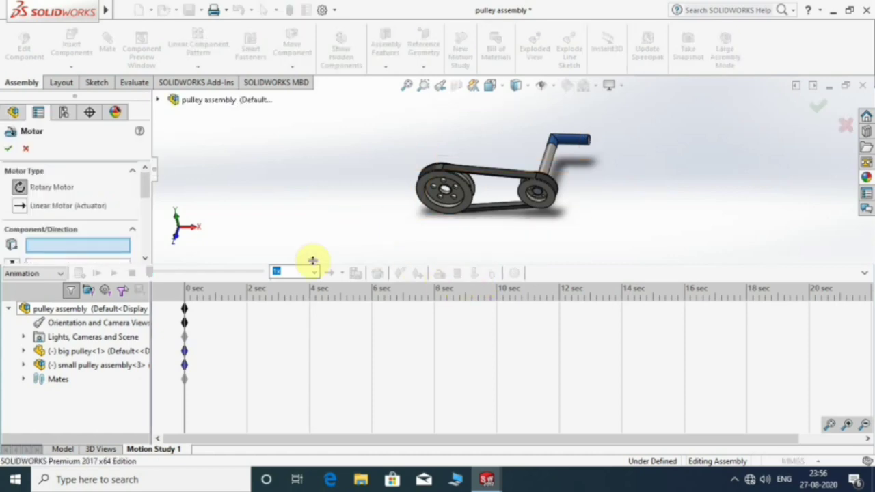
scroll(454, 185, "down", 5)
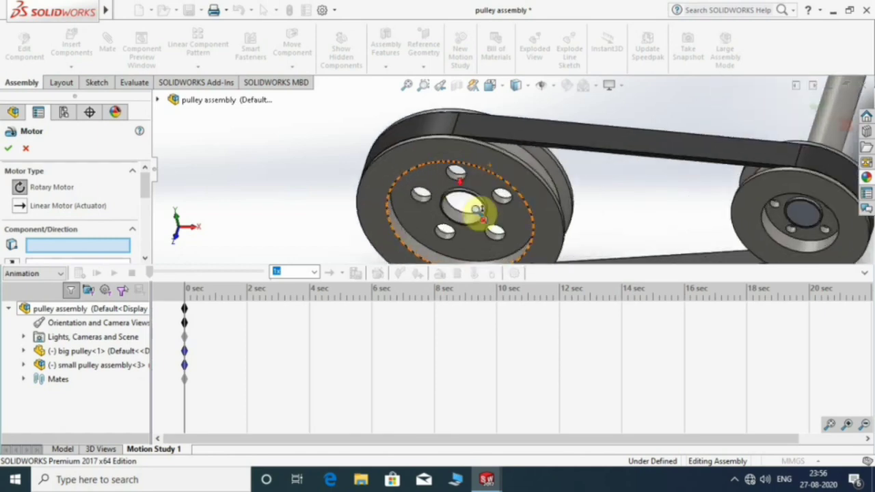
scroll(451, 215, "down", 3)
left_click(468, 218)
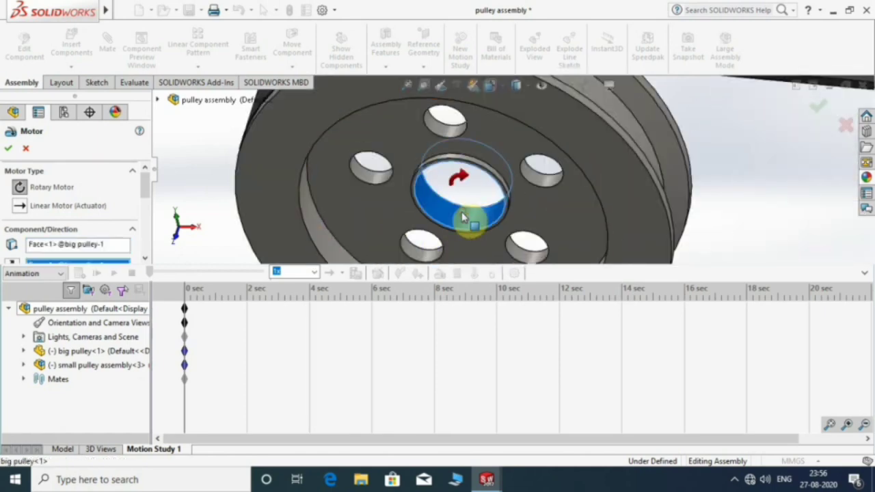
scroll(465, 199, "up", 5)
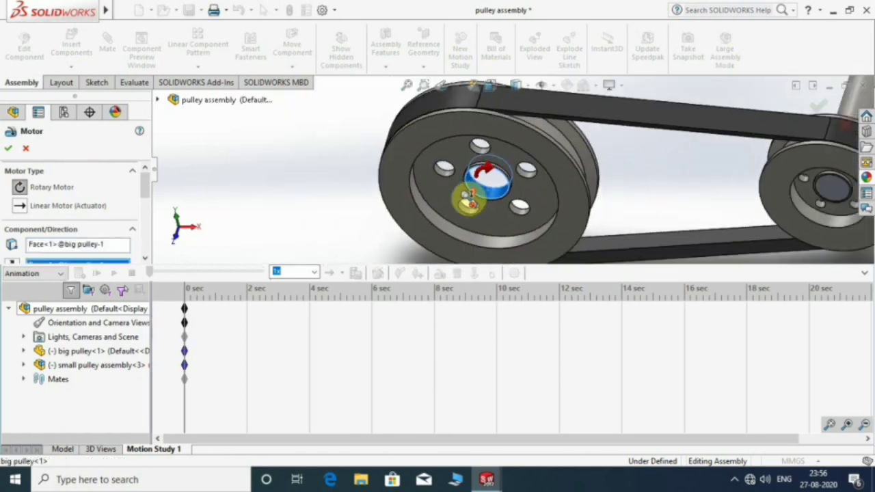
left_click_drag(145, 193, 133, 218)
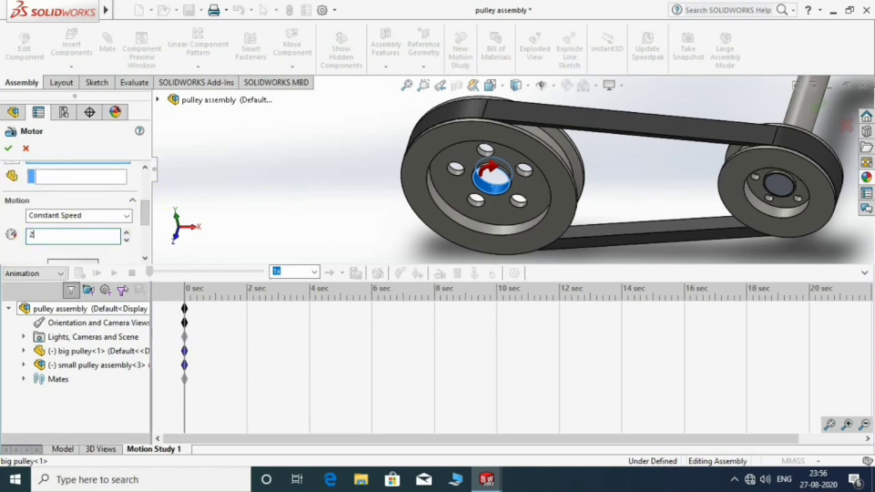
left_click(9, 149)
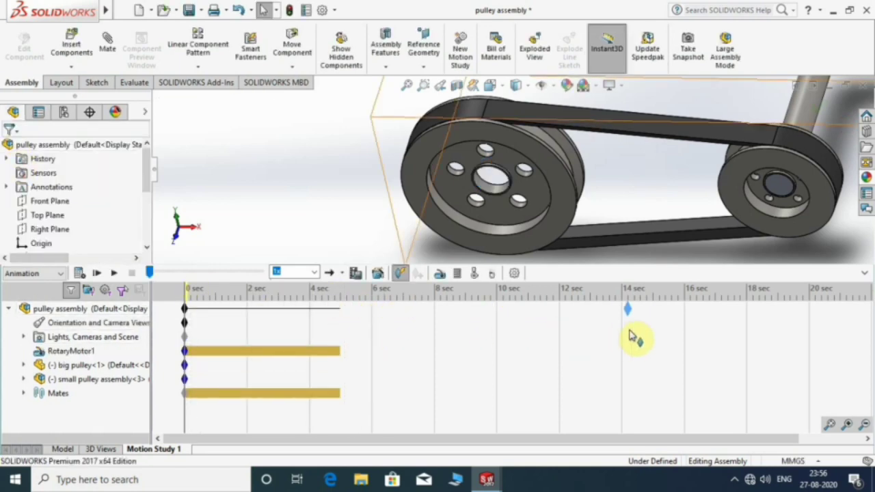
Step: Extend the study to 15 seconds, play the belt-driven pulley animation, and orbit to watch
left_click_drag(663, 339, 662, 309)
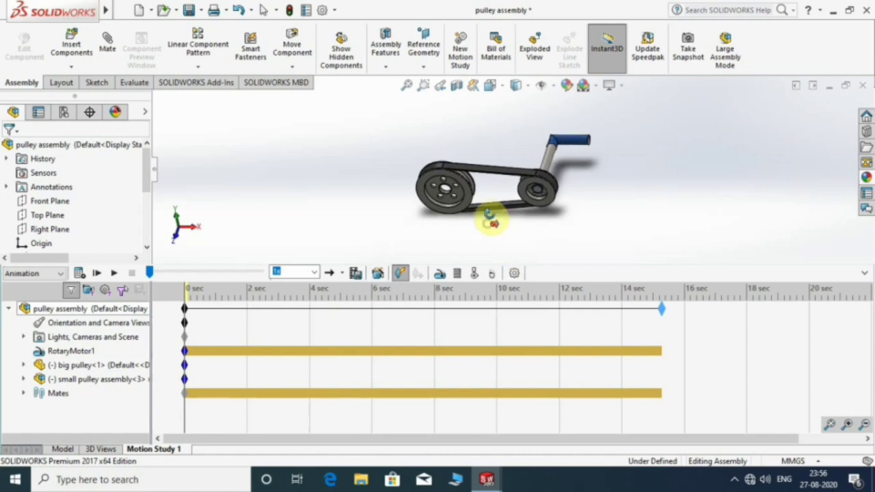
left_click(864, 274)
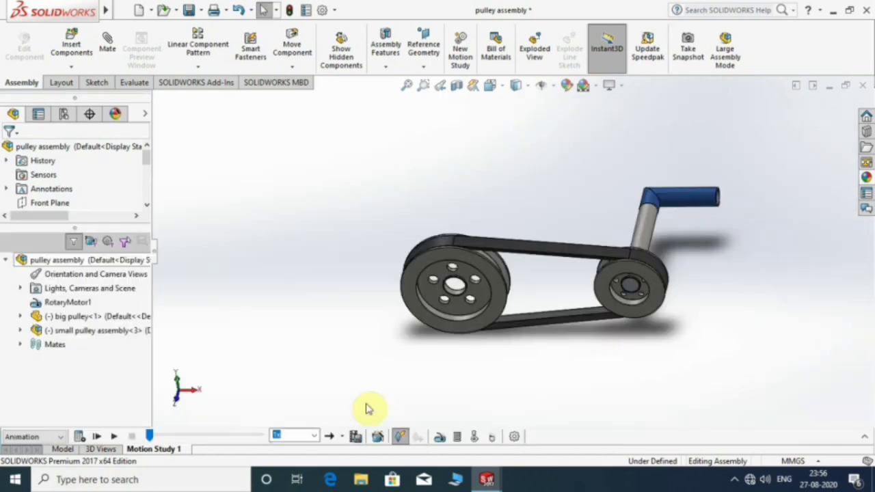
left_click(112, 436)
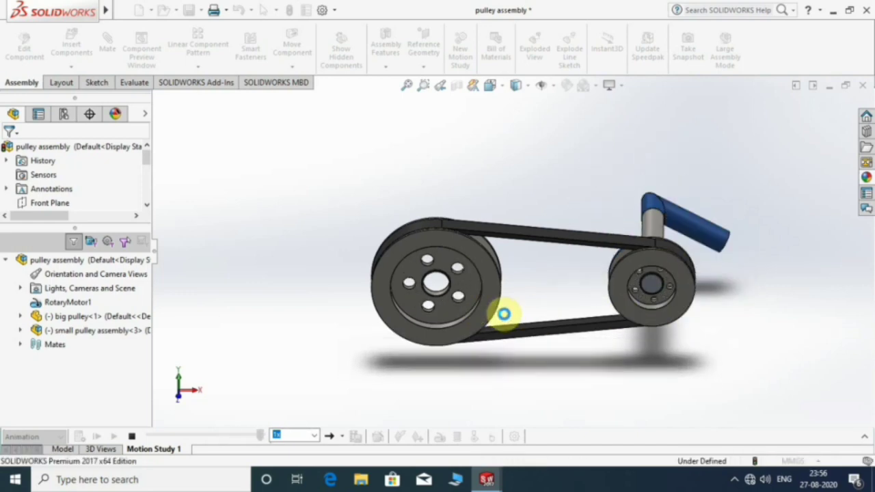
mouse_move(579, 331)
middle_mouse_down()
mouse_move(544, 279)
mouse_move(449, 302)
mouse_move(453, 365)
mouse_move(506, 239)
mouse_move(507, 260)
middle_mouse_up()
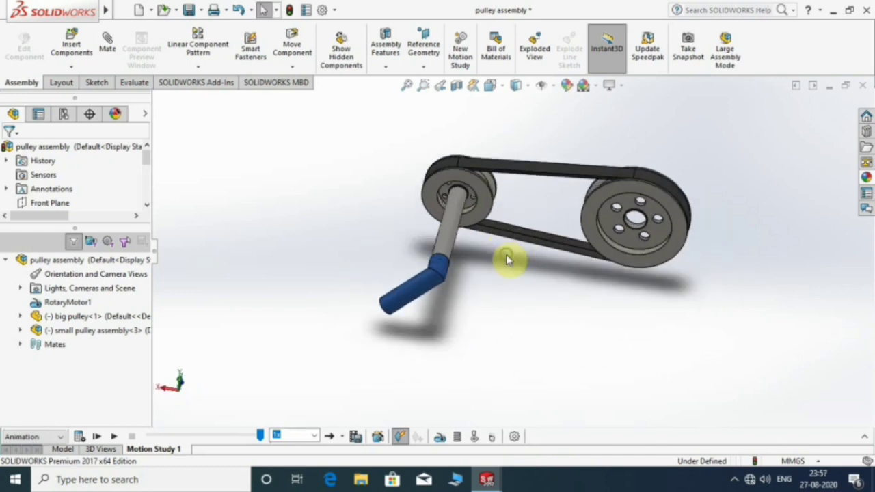
Step: Open the Appearances, Scenes and Decals library and back out of the rubber appearance folders
left_click(867, 177)
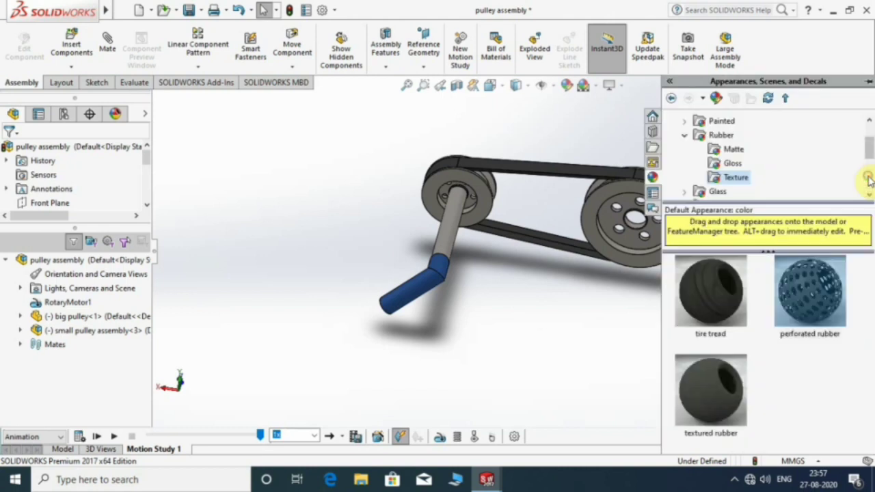
left_click(672, 98)
left_click(671, 99)
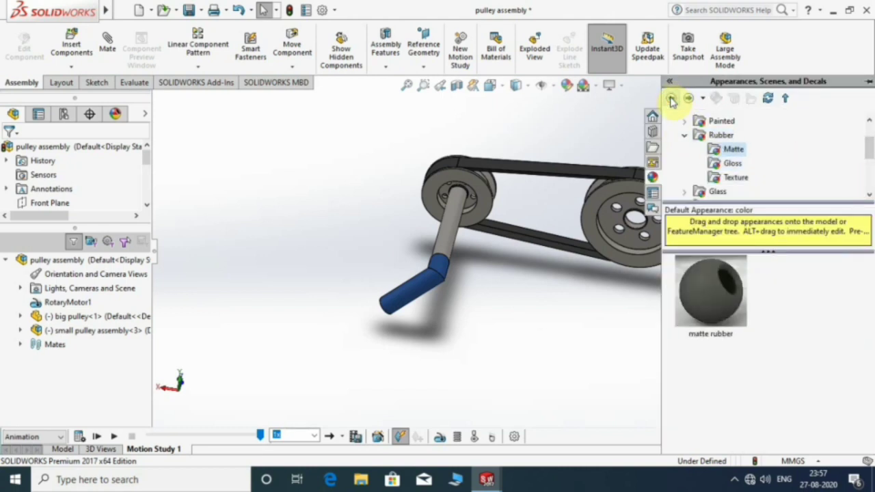
left_click(672, 99)
left_click(672, 99)
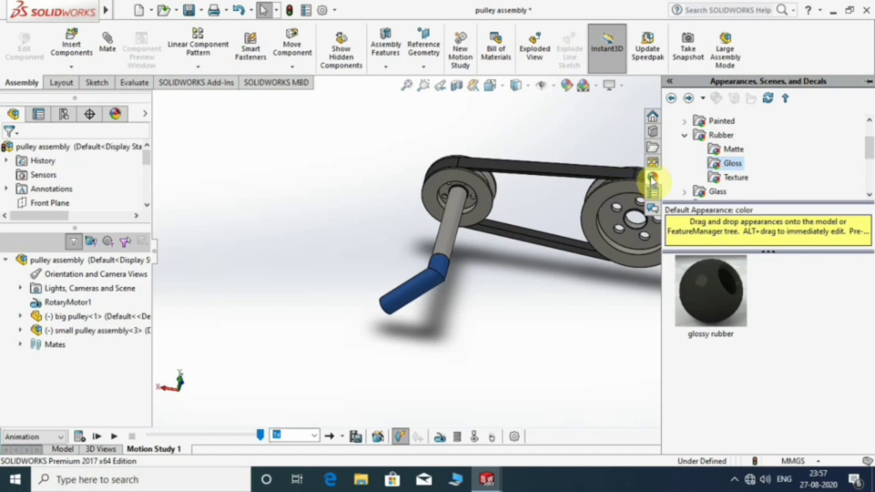
left_click(685, 135)
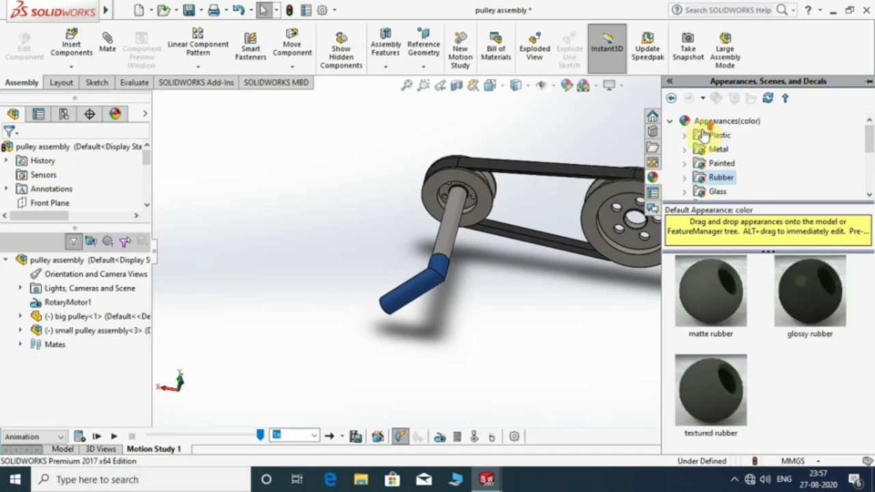
left_click(671, 121)
Step: Apply the Factory scene from Basic Scenes and play the motion study against it
left_click(697, 136)
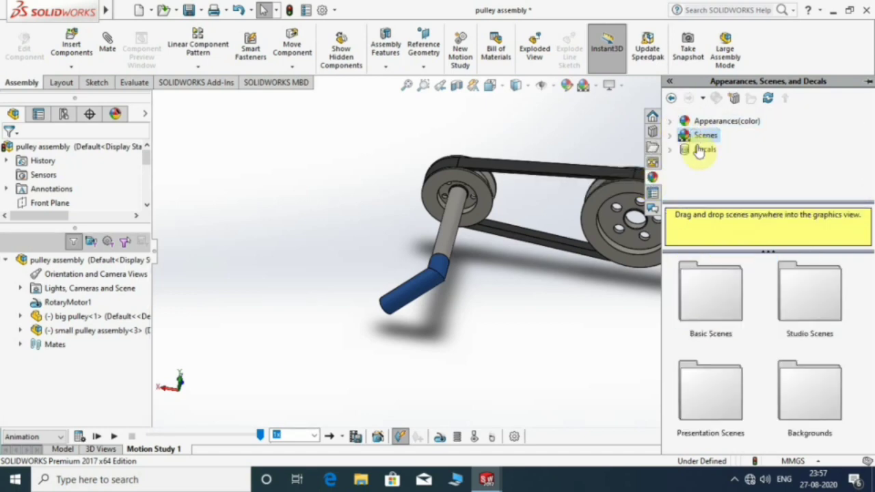
double_click(718, 299)
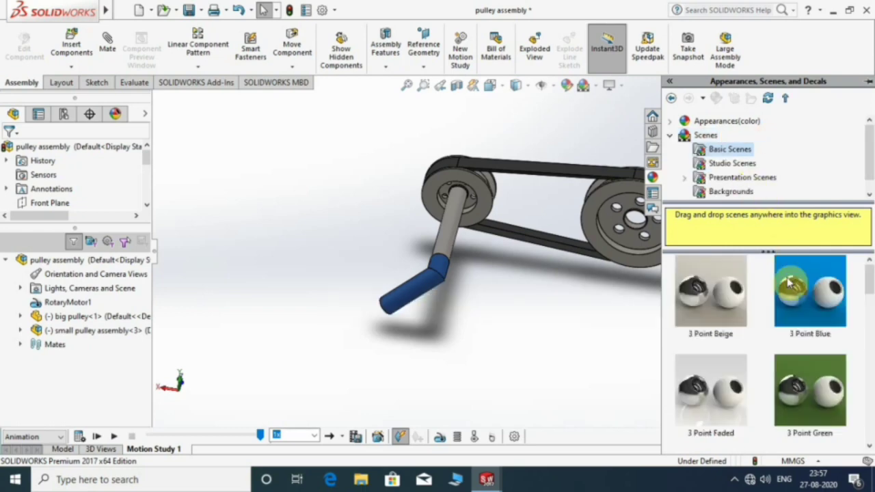
scroll(706, 359, "down", 5)
double_click(724, 311)
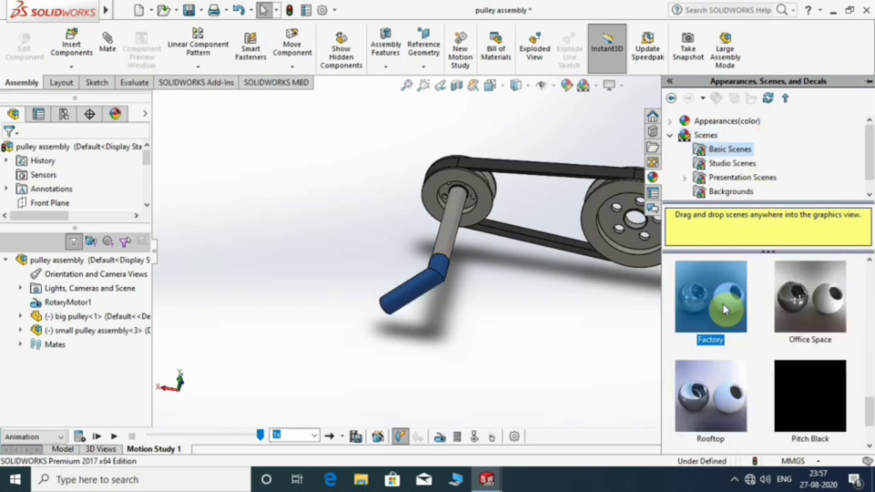
scroll(488, 332, "up", 2)
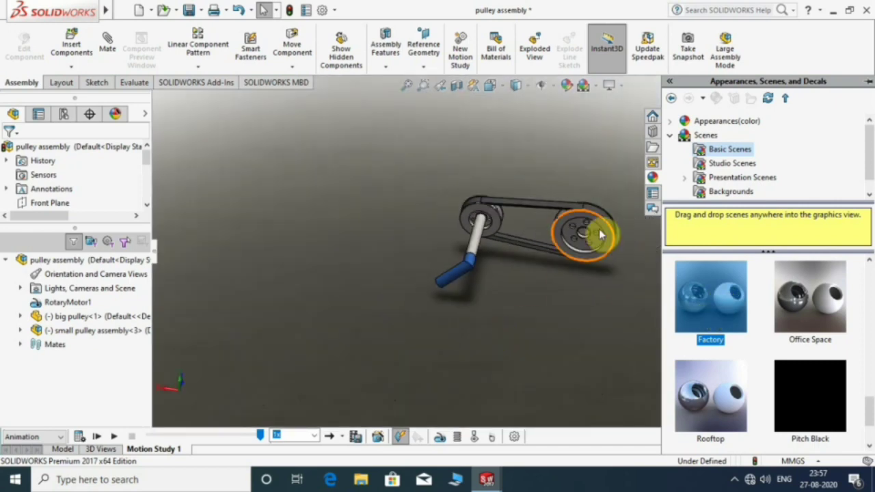
scroll(600, 235, "down", 2)
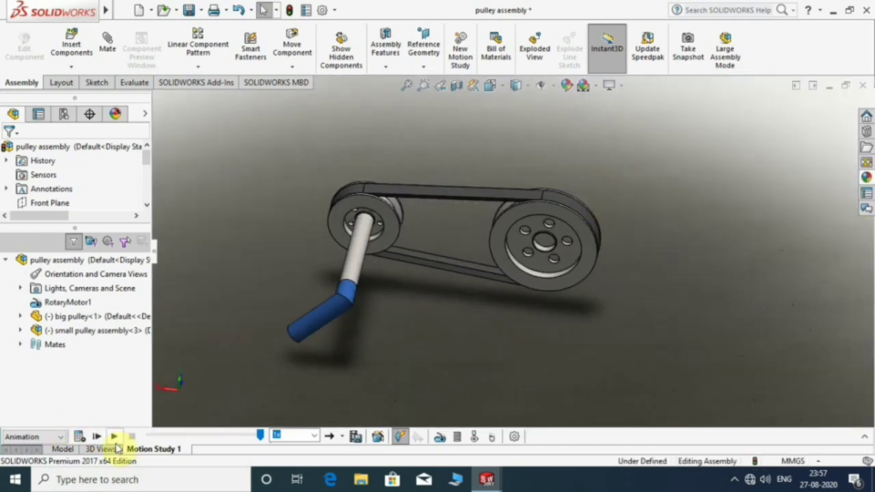
left_click(114, 437)
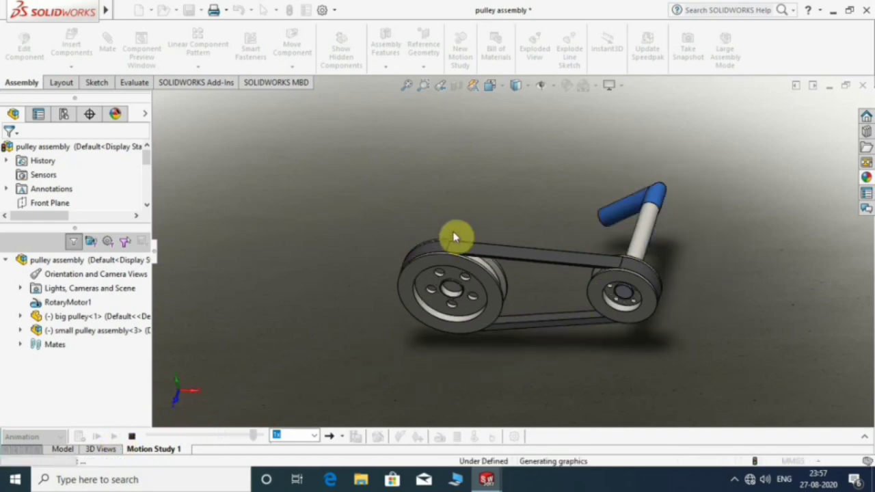
Step: Replay and stop the motion study with the pulleys facing forward, then reopen the scenes library
mouse_move(475, 299)
middle_mouse_down()
mouse_move(551, 273)
mouse_move(369, 382)
middle_mouse_up()
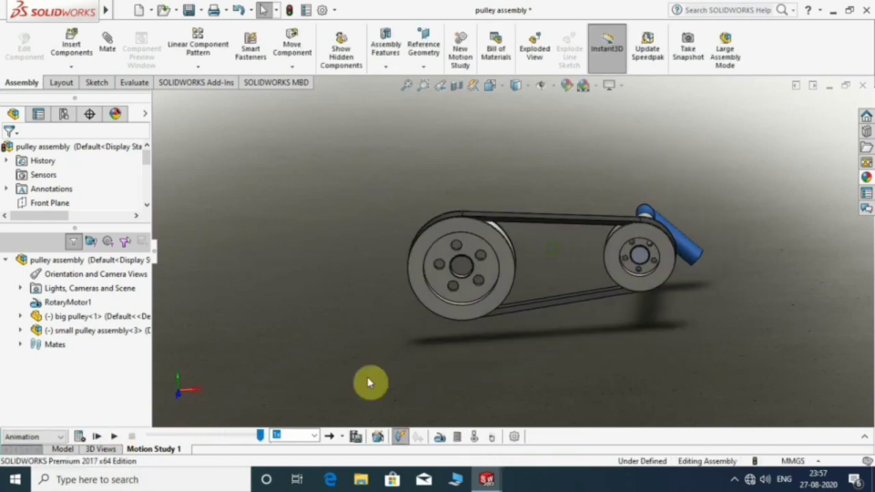
left_click(99, 437)
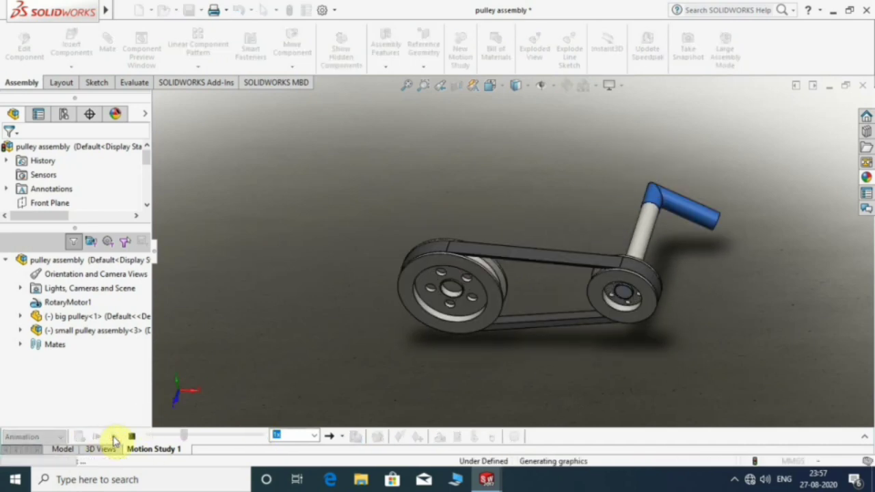
left_click(130, 437)
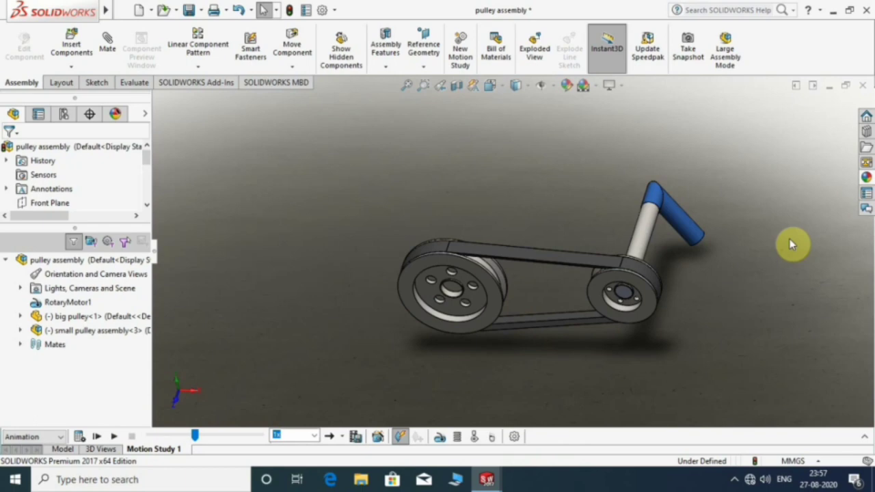
left_click(867, 177)
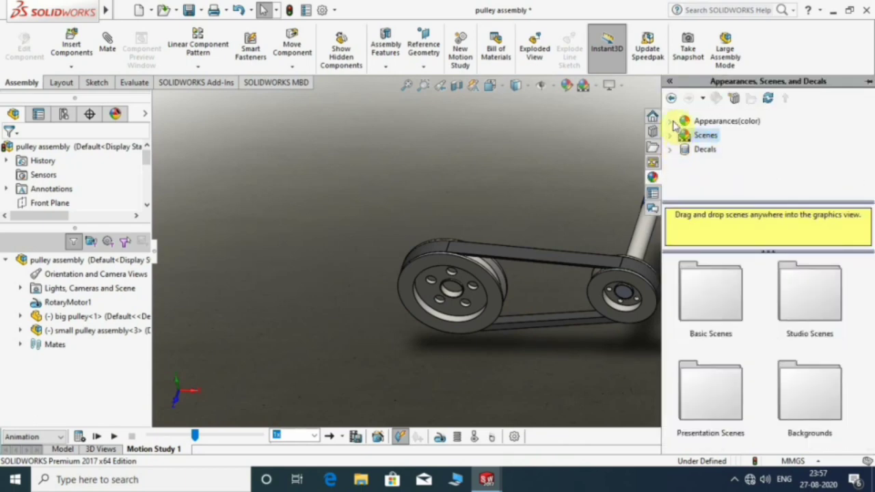
Step: Apply the Reflective Floor Black studio scene instead of Checkered, then play the animation
left_click(724, 165)
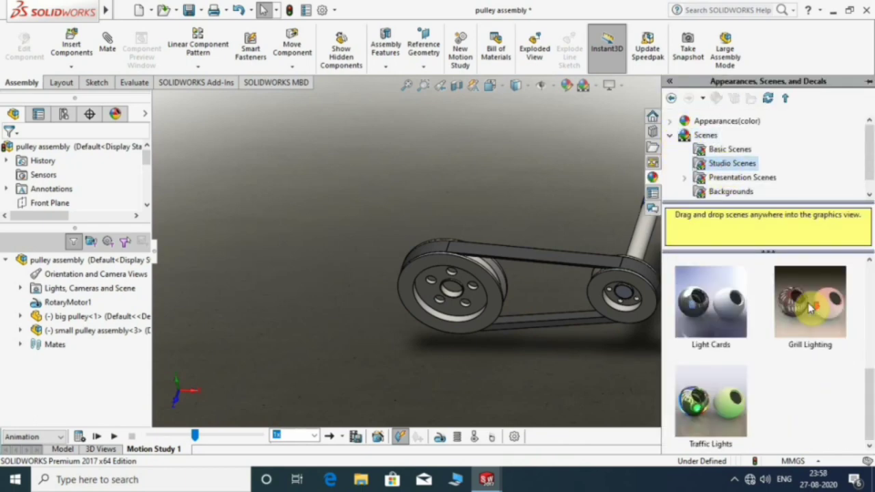
left_click(792, 299)
left_click_drag(791, 299, 432, 334)
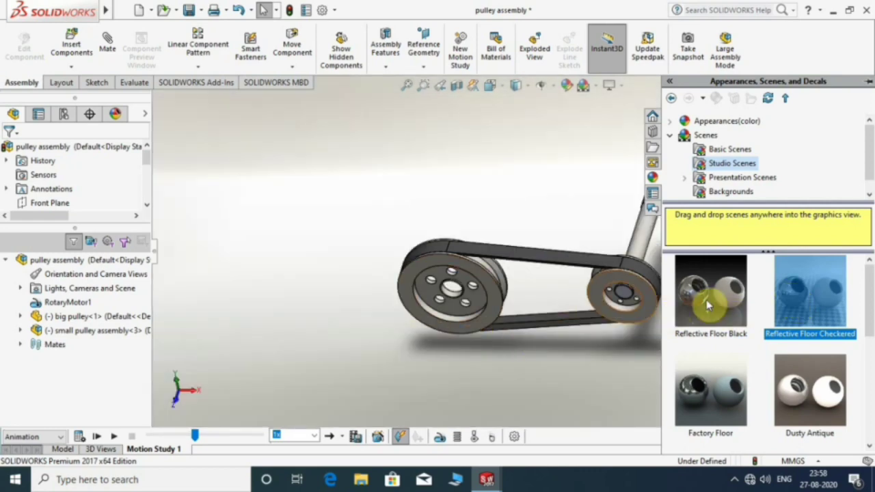
left_click_drag(708, 306, 478, 321)
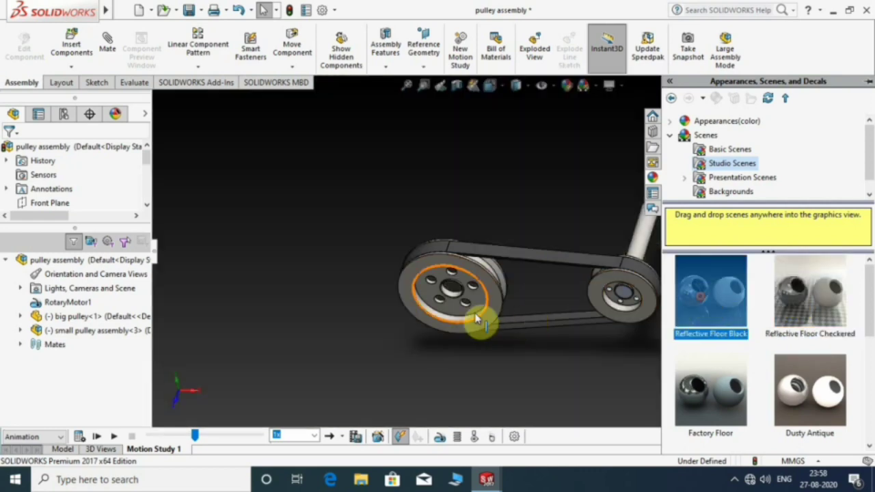
left_click(116, 437)
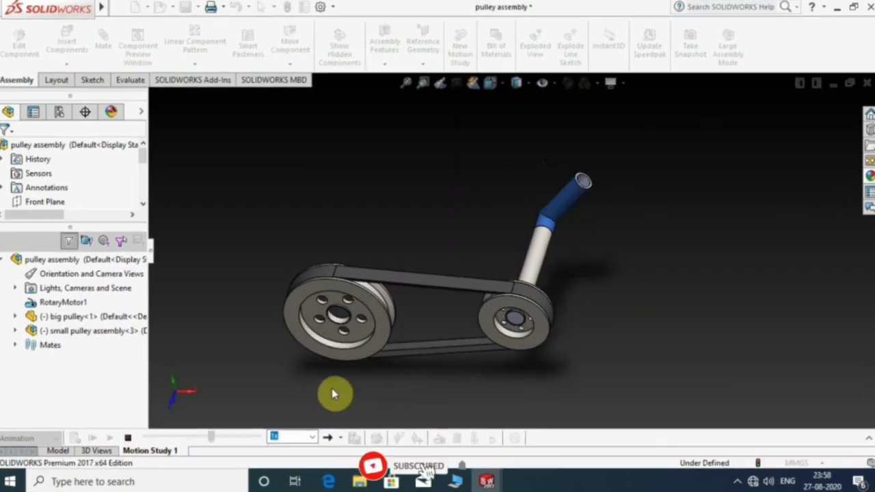